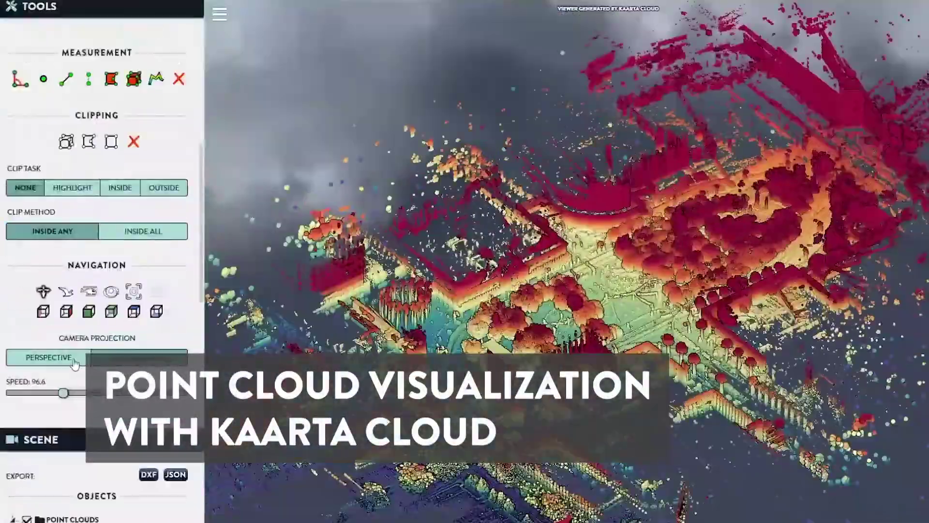
# - Use the perspective camera projection and display the point cloud by its Intensity attribute
pyautogui.click(73, 359)
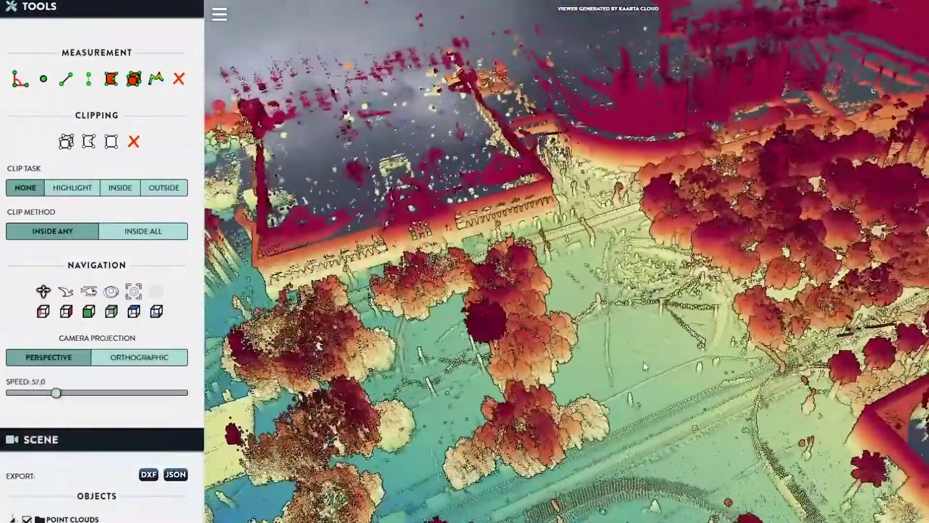
pyautogui.scroll(-5, 135, 488)
pyautogui.scroll(-5, 114, 271)
pyautogui.click(62, 321)
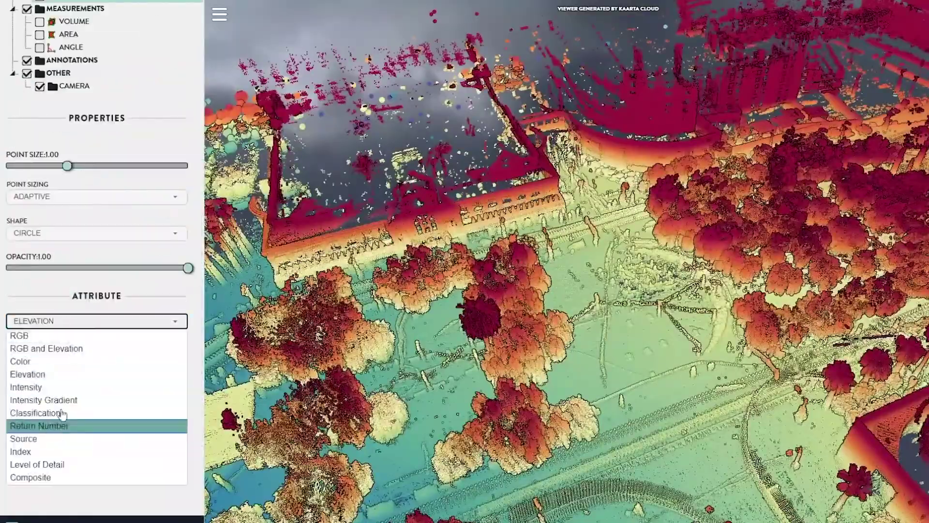
pyautogui.click(54, 387)
# - Change the viewer background to Gradient
pyautogui.scroll(10, 97, 291)
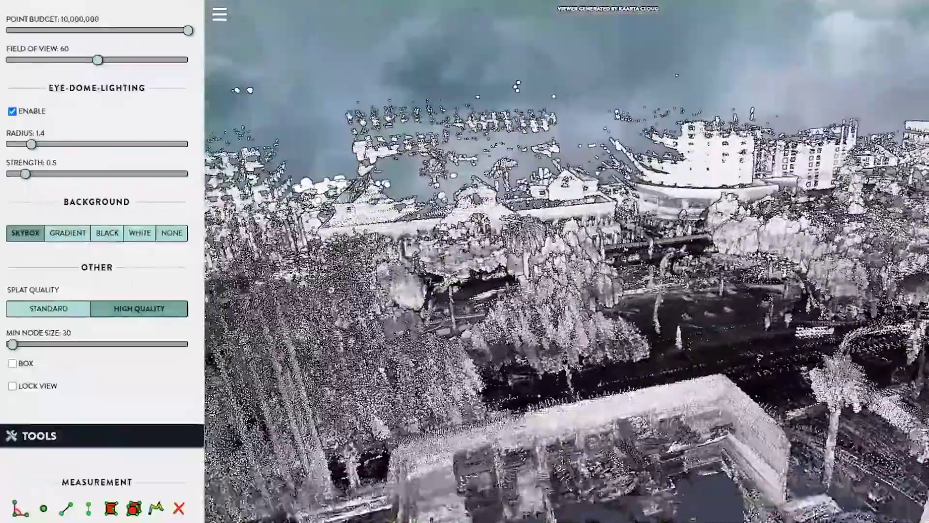
pyautogui.click(67, 232)
pyautogui.scroll(-10, 140, 429)
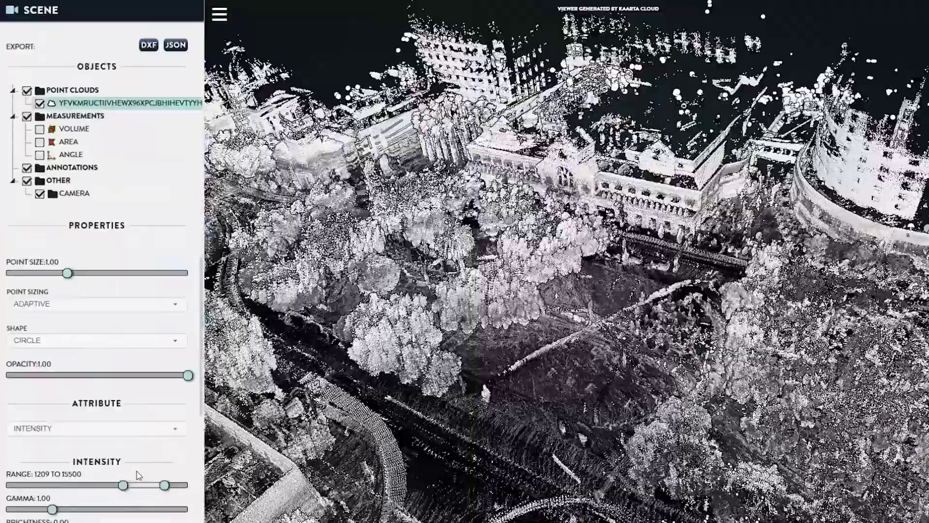
# - Set the displayed intensity range to 54 to 4096
pyautogui.click(140, 429)
pyautogui.click(104, 429)
pyautogui.moveTo(122, 484); pyautogui.dragTo(72, 485)
pyautogui.moveTo(164, 485)
pyautogui.mouseDown()
pyautogui.moveTo(110, 485)
pyautogui.moveTo(145, 484)
pyautogui.mouseUp()
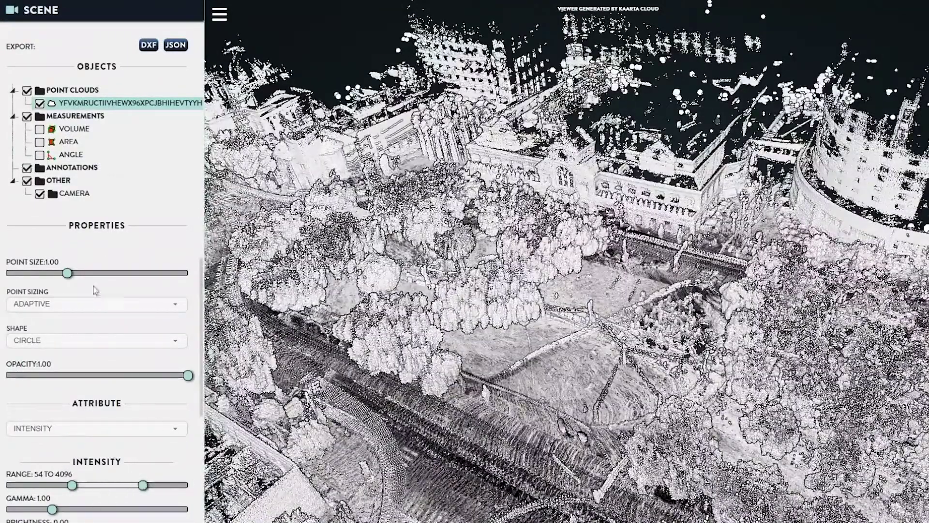
# - Display the whole point cloud in a single light blue using the Color attribute
pyautogui.click(63, 432)
pyautogui.click(20, 469)
pyautogui.click(36, 483)
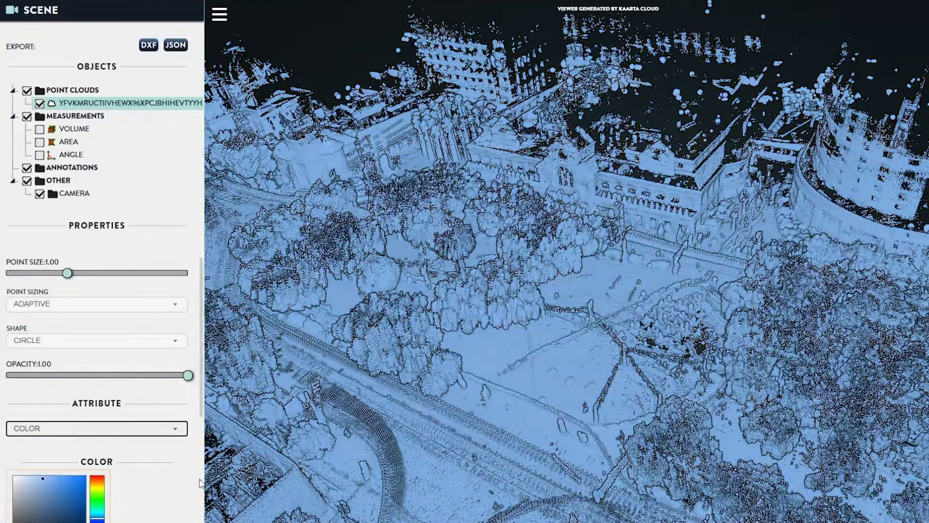
# - Display the point cloud by Intensity Gradient and shift both limits of the intensity range upward
pyautogui.click(87, 429)
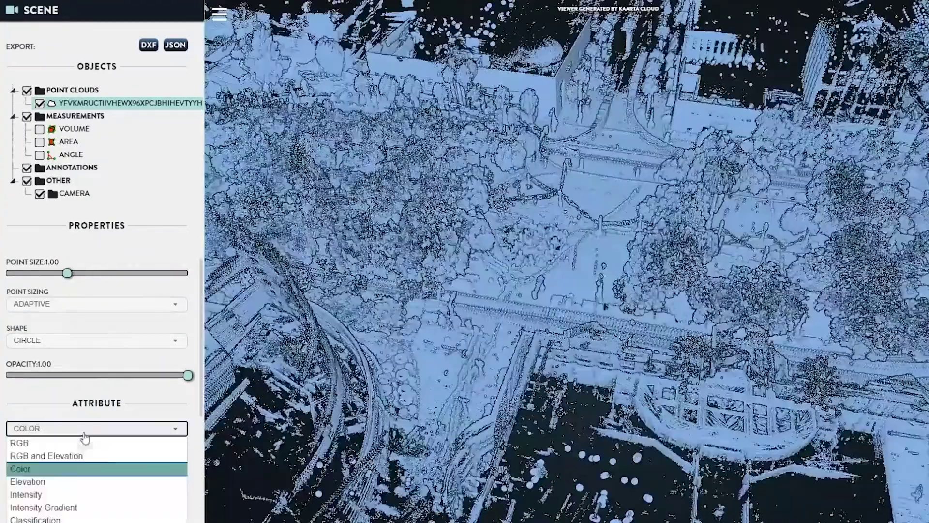
pyautogui.click(61, 507)
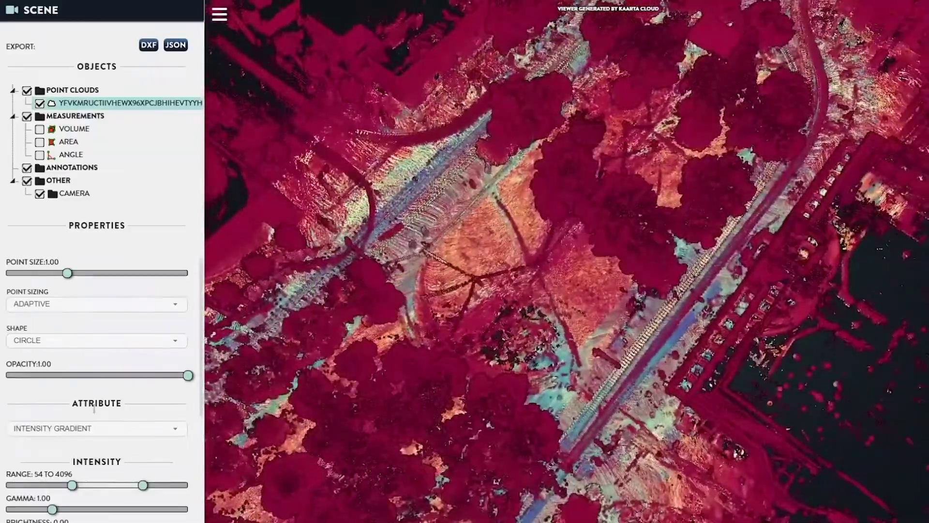
pyautogui.moveTo(143, 485); pyautogui.dragTo(170, 485)
pyautogui.moveTo(72, 485)
pyautogui.mouseDown()
pyautogui.moveTo(22, 485)
pyautogui.moveTo(141, 484)
pyautogui.moveTo(90, 485)
pyautogui.mouseUp()
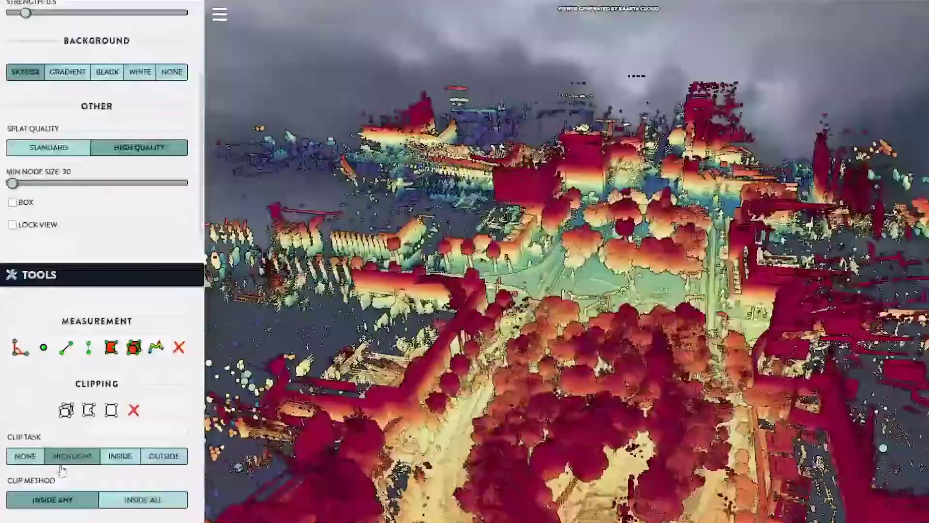
# - Place a clip volume over the tree-filled park and stretch it to cover the park's length, width and height
pyautogui.click(66, 410)
pyautogui.click(612, 264)
pyautogui.moveTo(618, 218); pyautogui.dragTo(632, 162)
pyautogui.moveTo(593, 334); pyautogui.dragTo(833, 519)
pyautogui.moveTo(656, 269); pyautogui.dragTo(754, 276)
pyautogui.moveTo(562, 265); pyautogui.dragTo(485, 261)
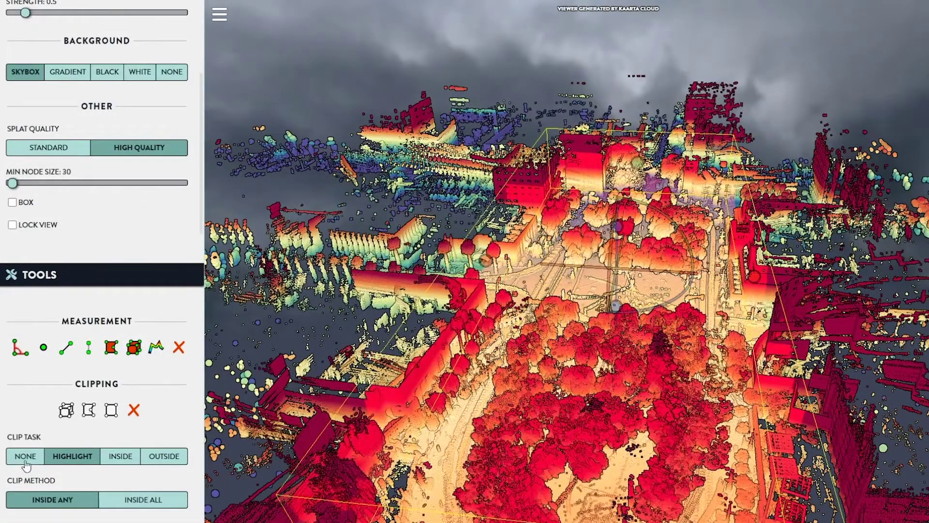
# - Set the clip task to Inside so only the points within the clip volume are displayed
pyautogui.click(124, 455)
pyautogui.moveTo(696, 228); pyautogui.dragTo(729, 224)
pyautogui.moveTo(677, 388); pyautogui.dragTo(522, 450)
pyautogui.scroll(5, 711, 454)
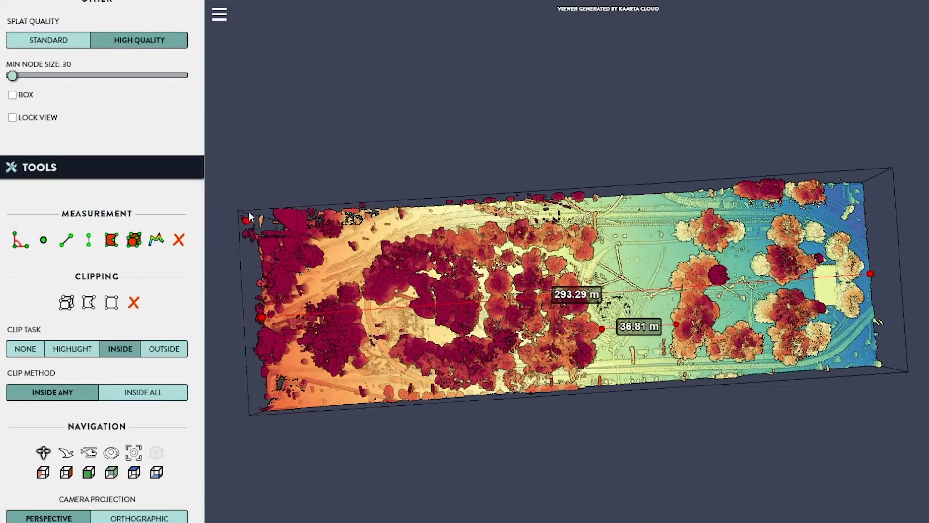
# - Measure the area of the clipped park by placing points at its corners
pyautogui.click(260, 225)
pyautogui.click(268, 410)
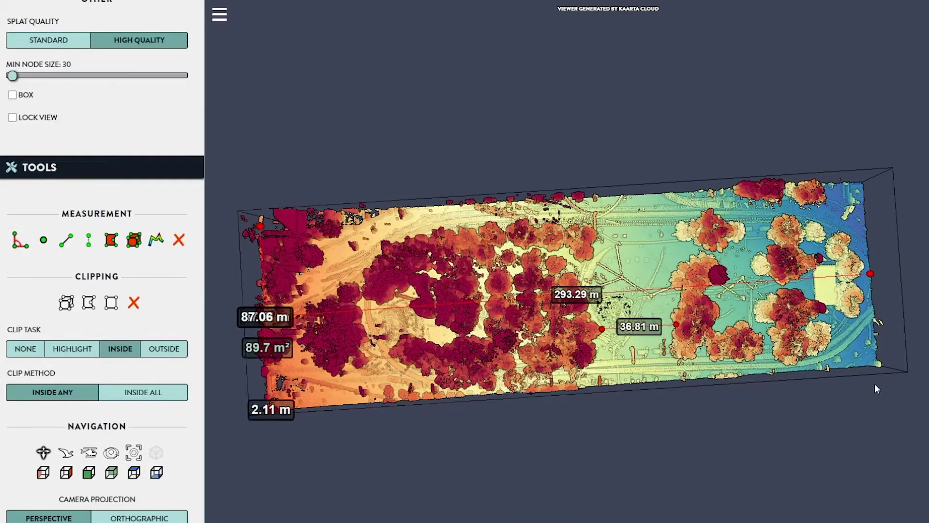
pyautogui.click(881, 364)
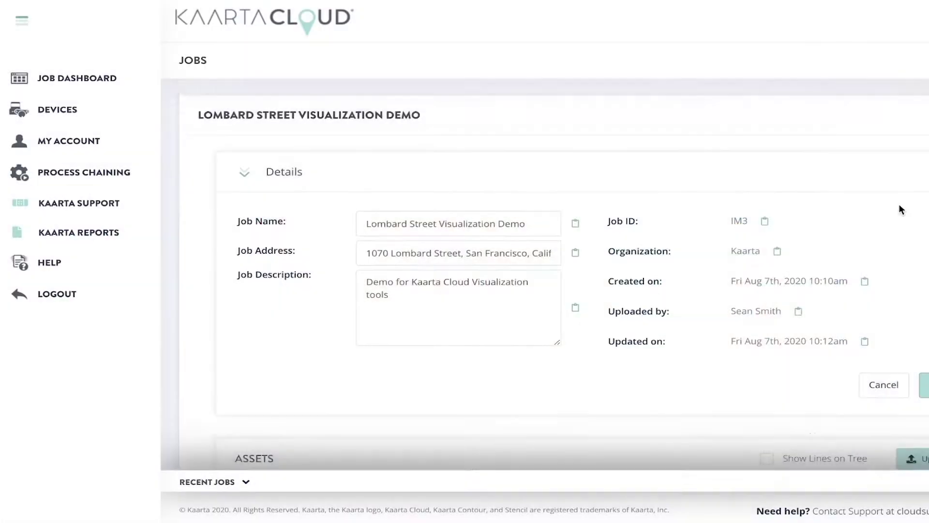
# - Upload Lombard_Short_RP_CL_PF_FL.zip to the assets of the Lombard Street Visualization Demo job
pyautogui.scroll(-2, 899, 205)
pyautogui.scroll(-1, 899, 205)
pyautogui.scroll(-3, 786, 292)
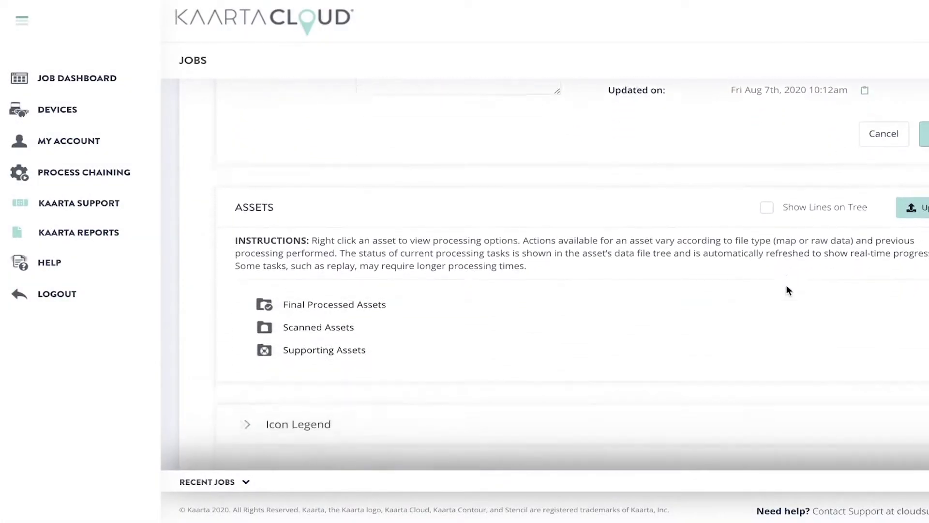
pyautogui.click(914, 169)
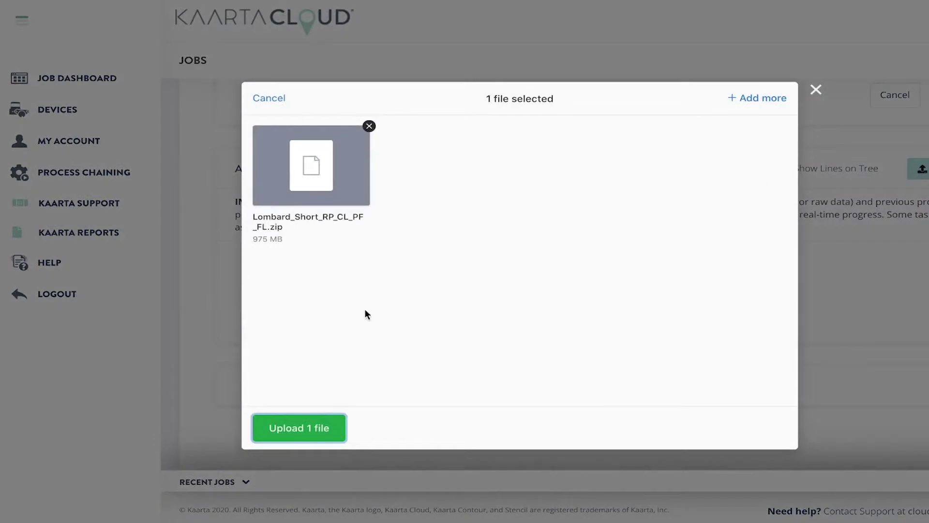
pyautogui.click(326, 428)
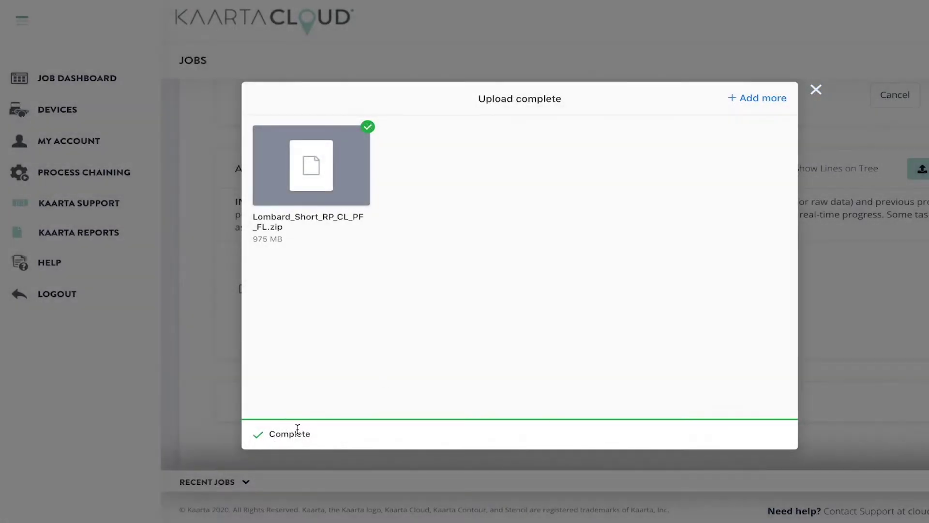
pyautogui.click(817, 89)
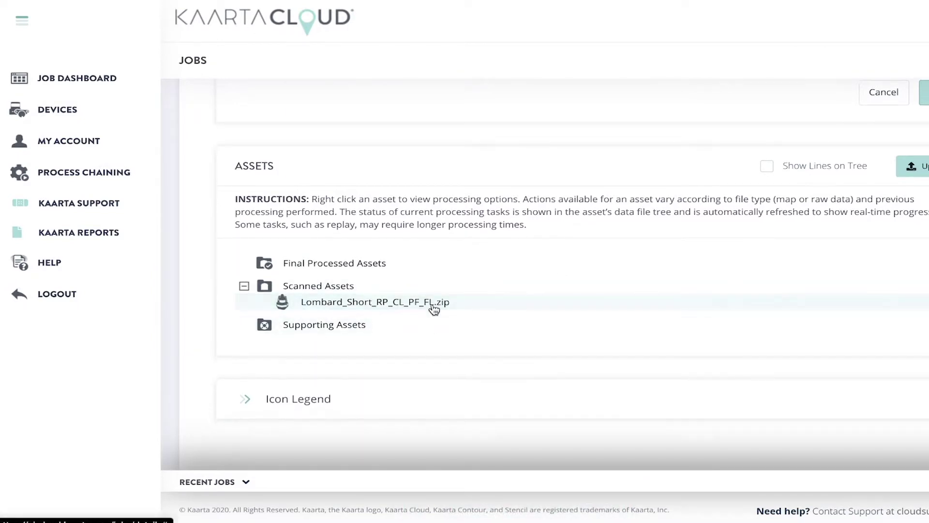
# - Start the Visualize process on the scanned asset Lombard_Short_RP_CL_PF_FL.zip
pyautogui.rightClick(437, 306)
pyautogui.moveTo(373, 358)
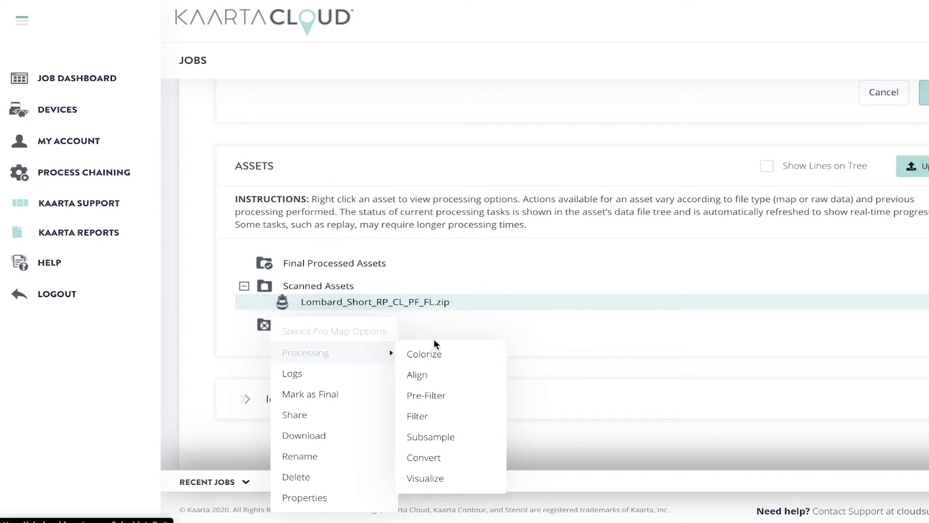
pyautogui.click(433, 482)
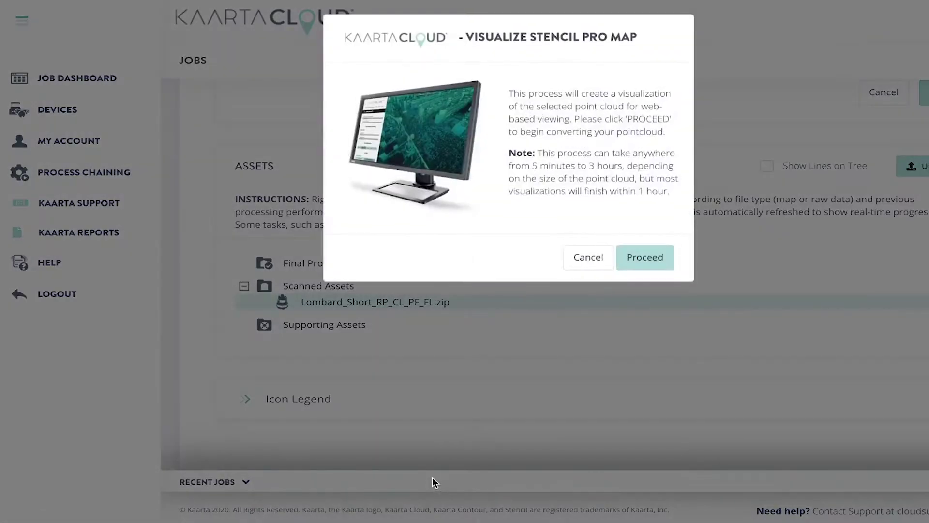
pyautogui.click(632, 268)
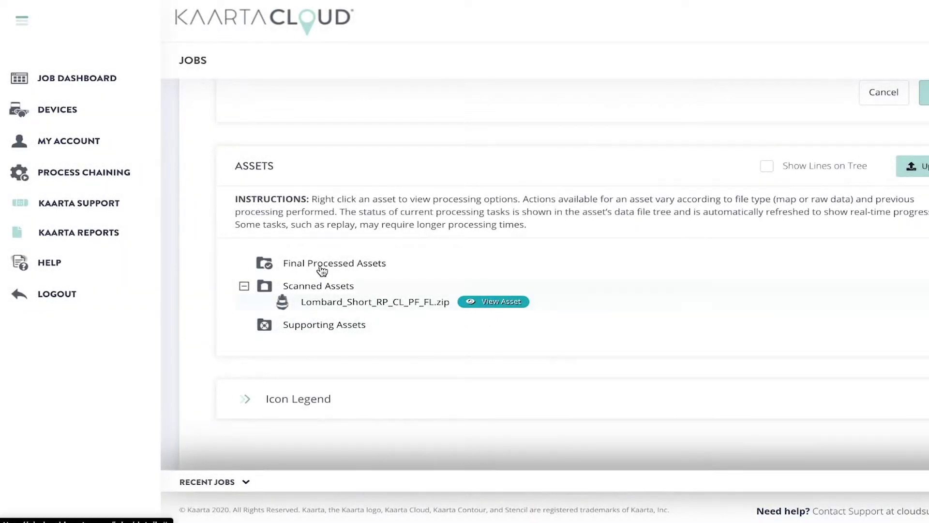
# - Open the visualized Lombard Street asset in the viewer and raise the point budget to 4,849,000
pyautogui.click(502, 302)
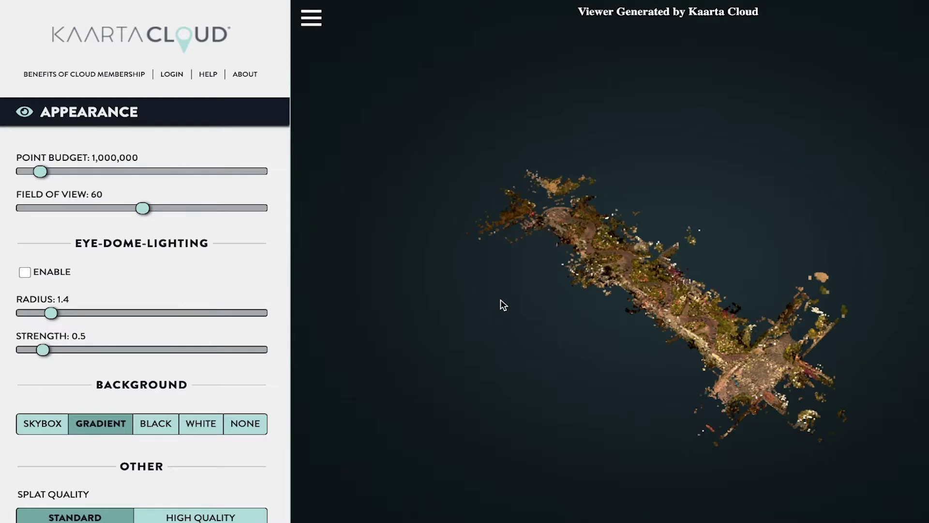
pyautogui.moveTo(688, 297); pyautogui.dragTo(688, 238)
pyautogui.scroll(3, 645, 293)
pyautogui.scroll(10, 644, 294)
pyautogui.moveTo(40, 171); pyautogui.dragTo(268, 171)
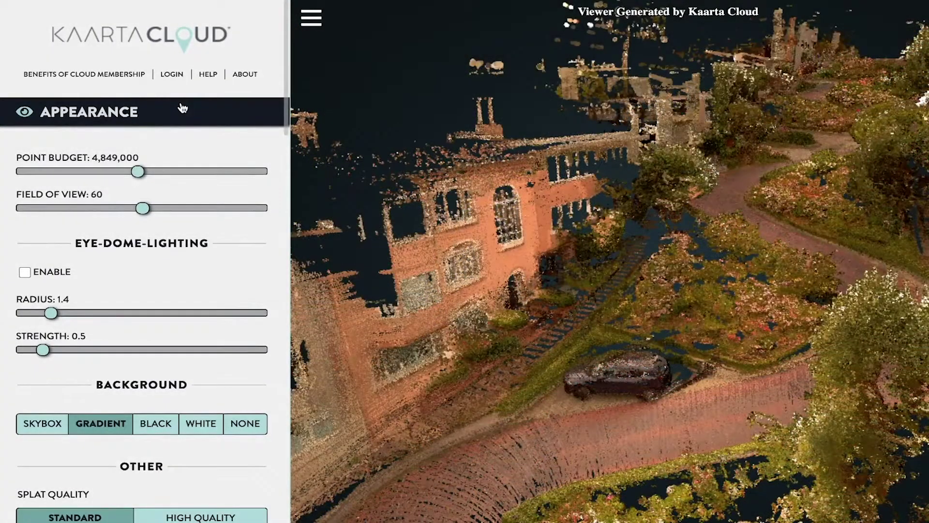
# - In the Appearance settings, set the point budget to 6,077,000 and the field of view to 72
pyautogui.click(182, 108)
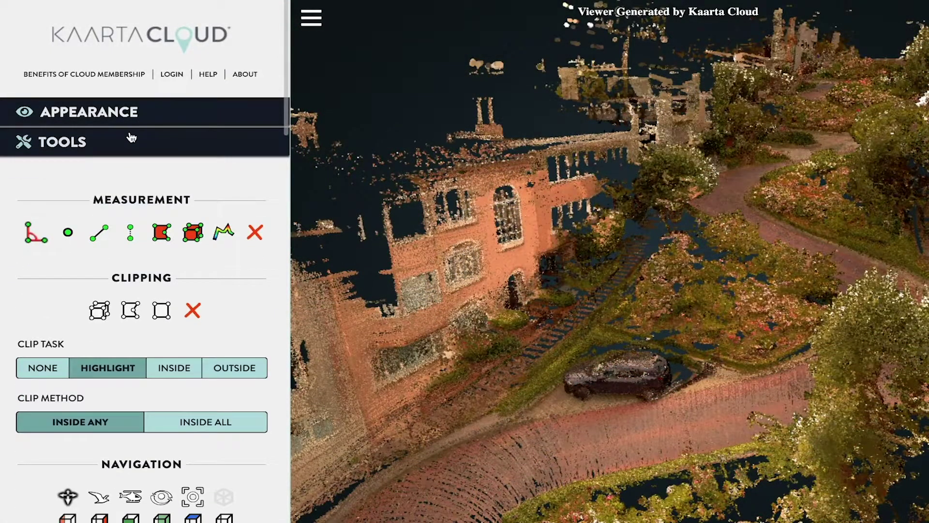
pyautogui.click(105, 154)
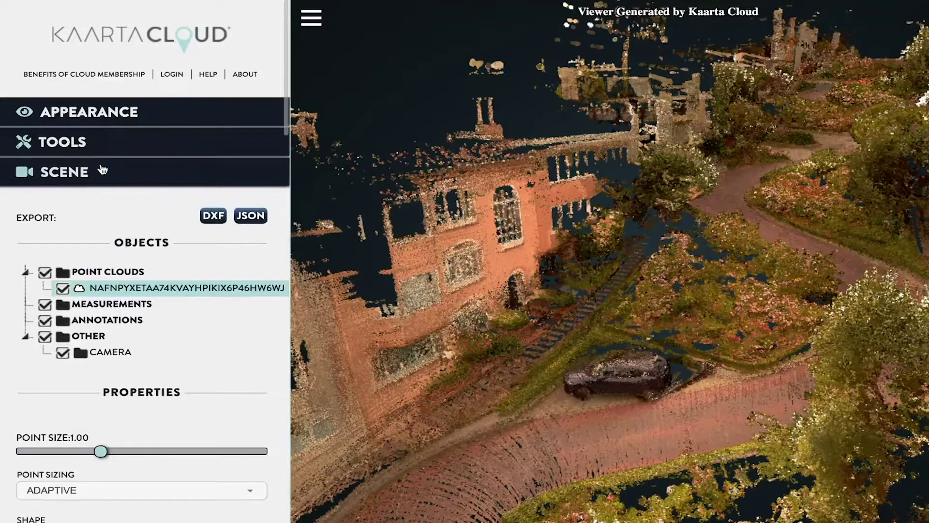
pyautogui.click(125, 114)
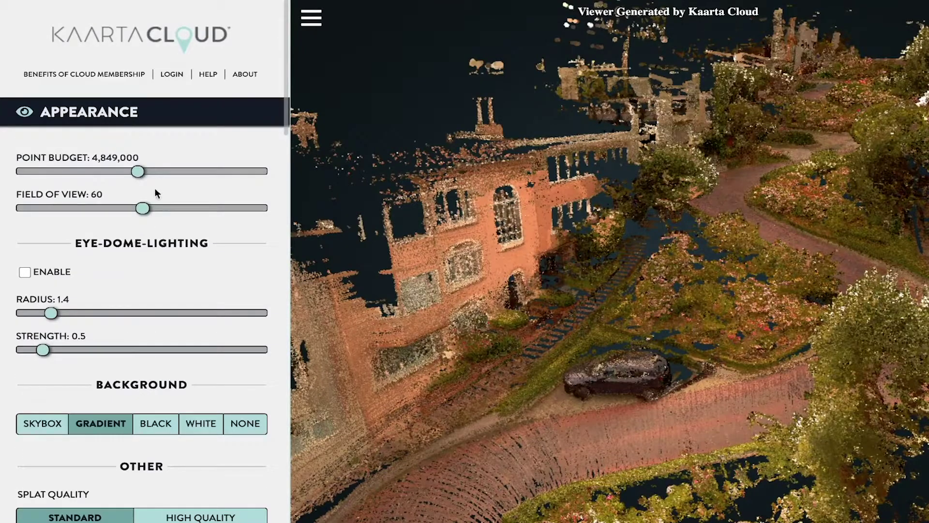
pyautogui.moveTo(135, 170); pyautogui.dragTo(169, 171)
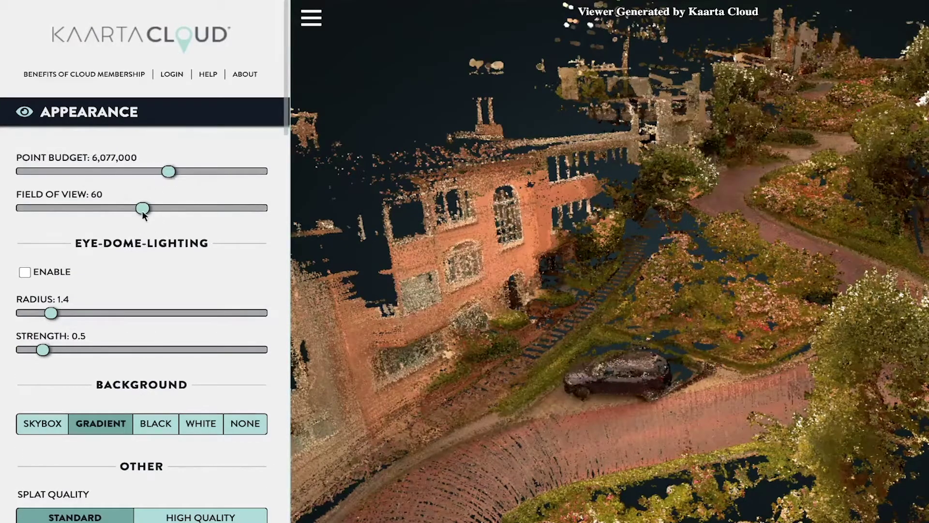
pyautogui.moveTo(144, 207); pyautogui.dragTo(180, 207)
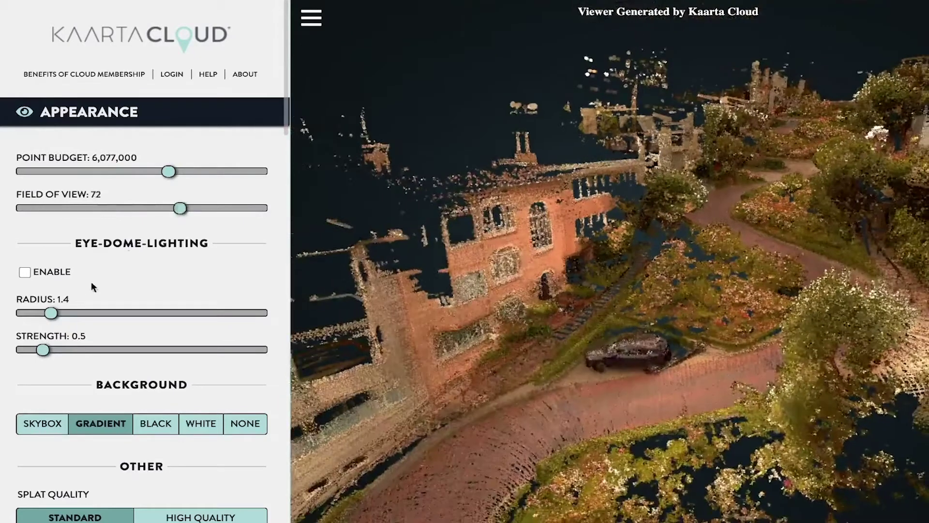
# - Enable eye-dome lighting and change the background to Skybox after trying Black
pyautogui.click(25, 271)
pyautogui.scroll(-6, 172, 294)
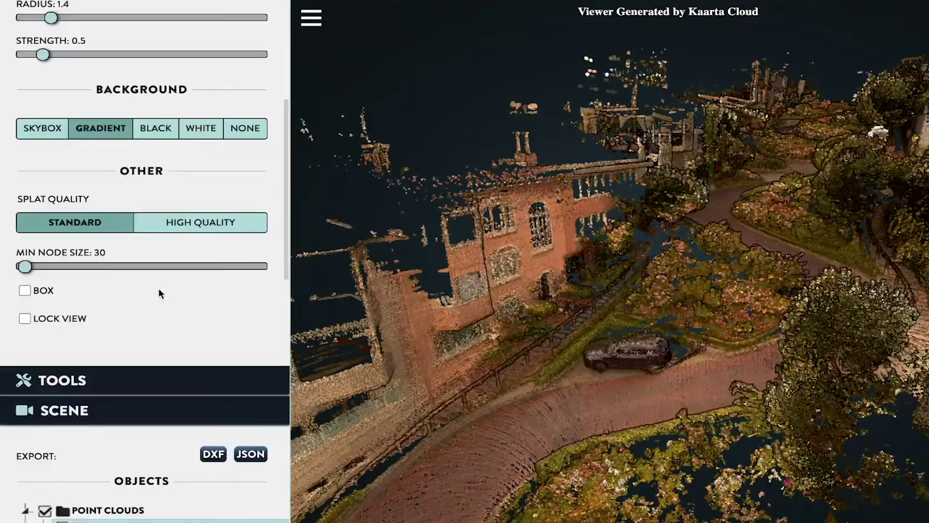
pyautogui.click(174, 134)
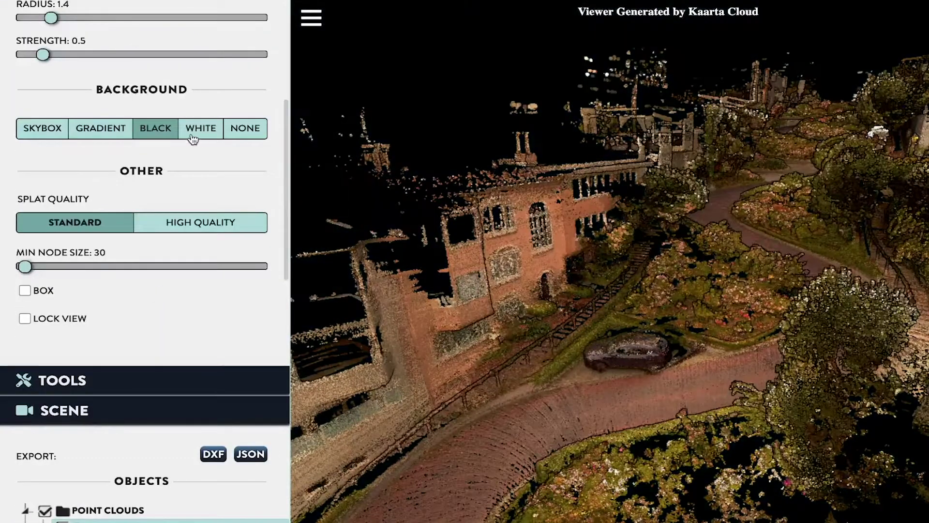
pyautogui.click(44, 128)
# - Try the high splat quality, return it to Standard, and set the min node size to 100
pyautogui.click(179, 232)
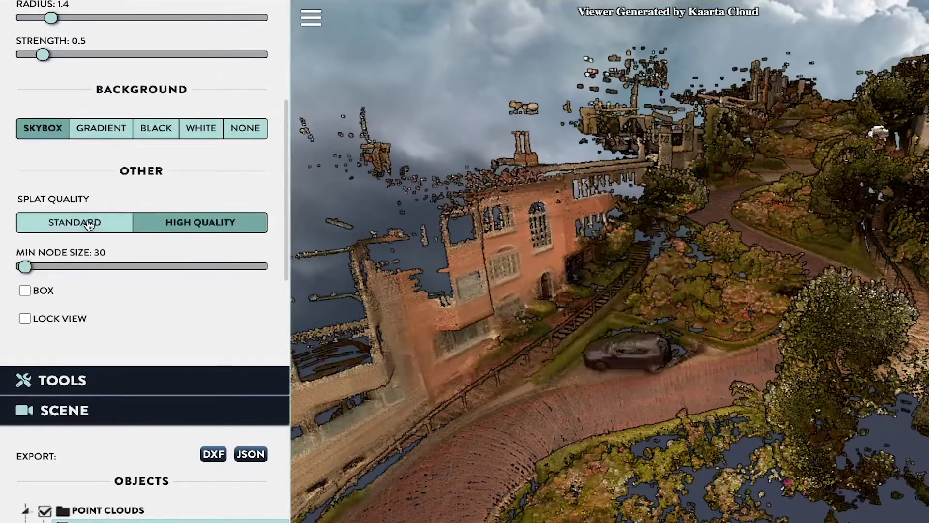
pyautogui.click(74, 228)
pyautogui.moveTo(86, 268); pyautogui.dragTo(43, 266)
# - Expand the Tools section and switch the clip task to None and back to Highlight
pyautogui.click(114, 385)
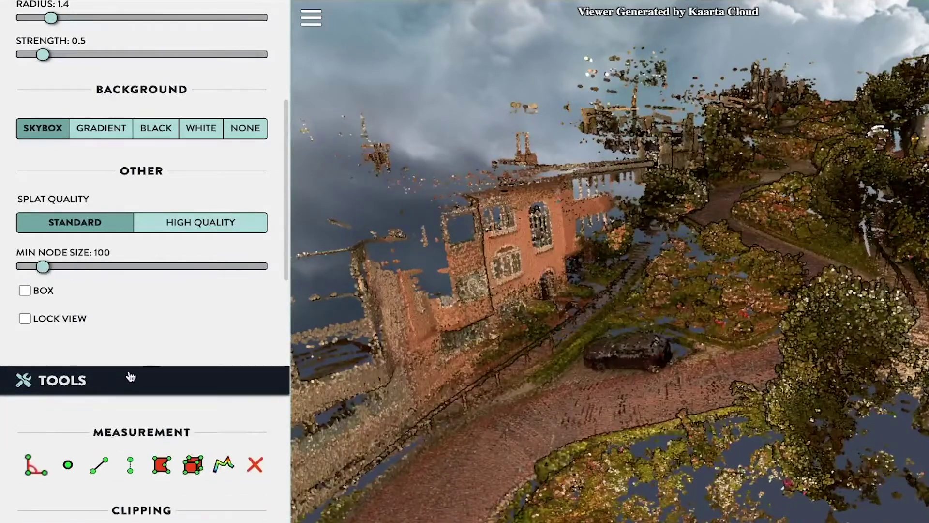
pyautogui.scroll(-6, 145, 357)
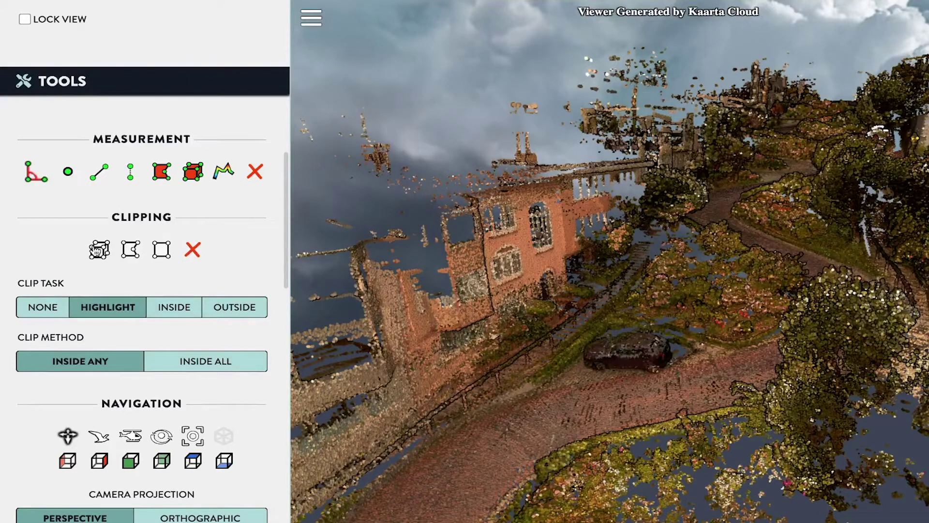
pyautogui.click(39, 306)
pyautogui.click(134, 309)
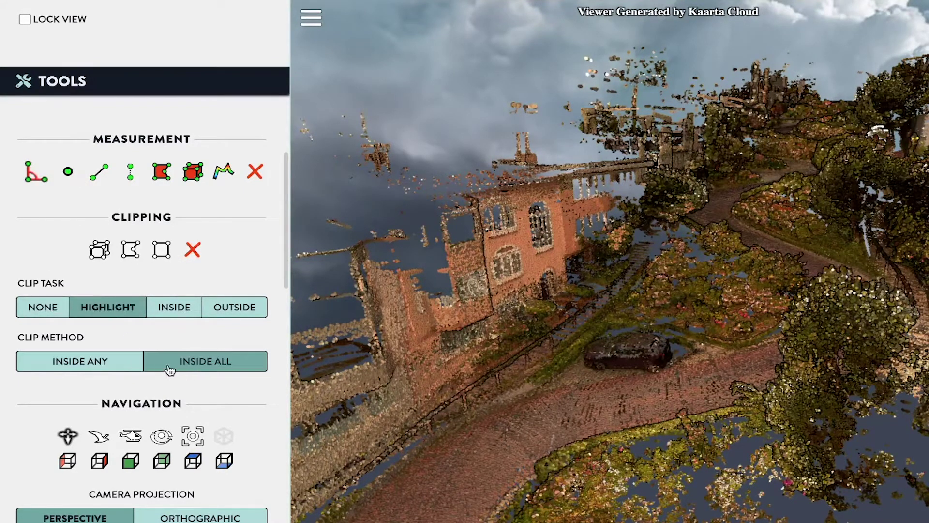
# - Switch the camera projection to Orthographic and back to Perspective
pyautogui.scroll(-1, 125, 448)
pyautogui.scroll(-4, 126, 447)
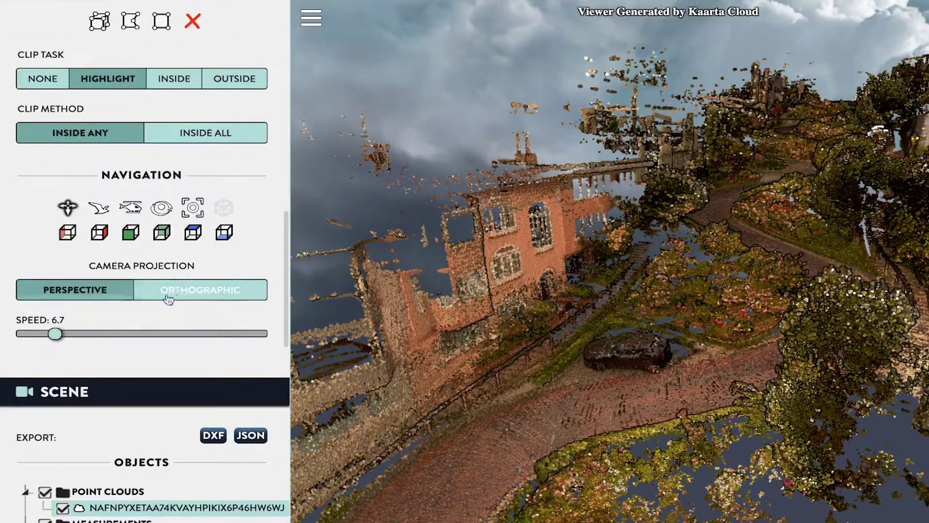
pyautogui.click(167, 293)
pyautogui.click(120, 298)
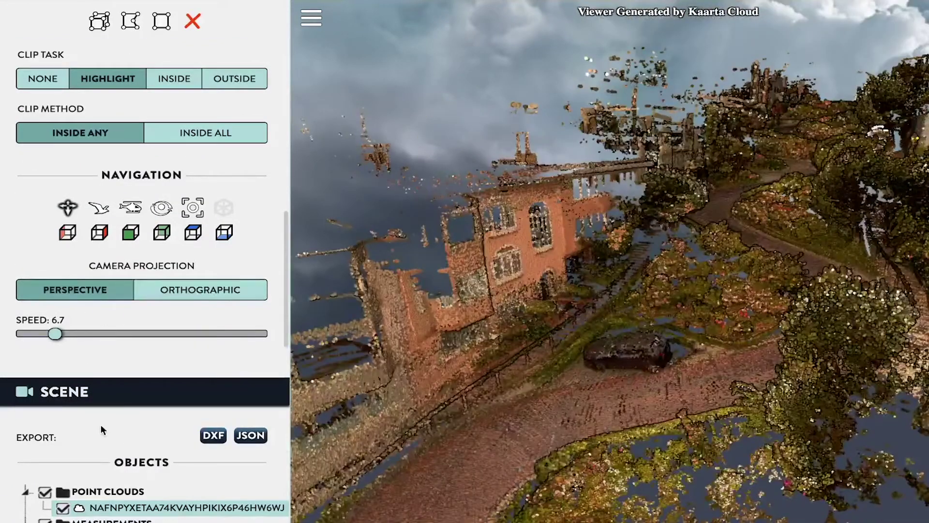
# - Hide the annotations and measurements in the scene's object list, leaving the camera shown
pyautogui.scroll(-4, 103, 416)
pyautogui.click(140, 304)
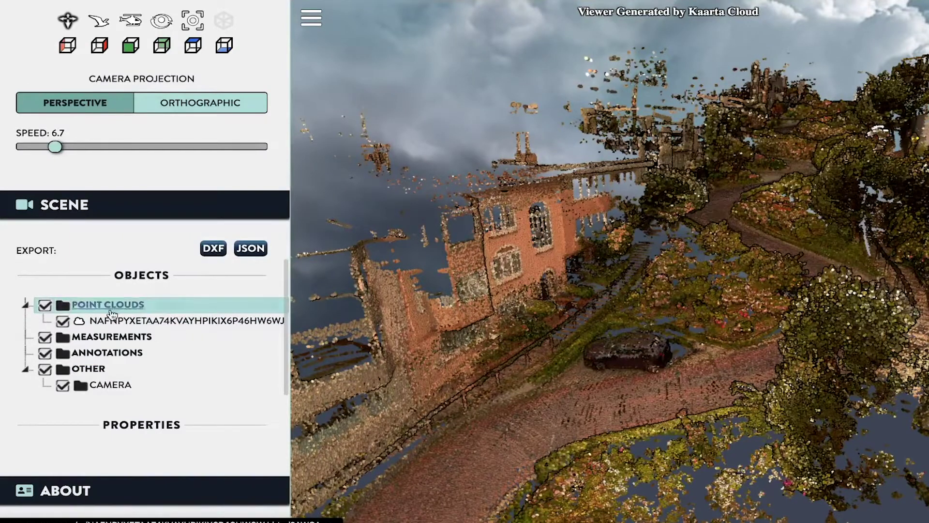
pyautogui.click(25, 369)
pyautogui.click(26, 369)
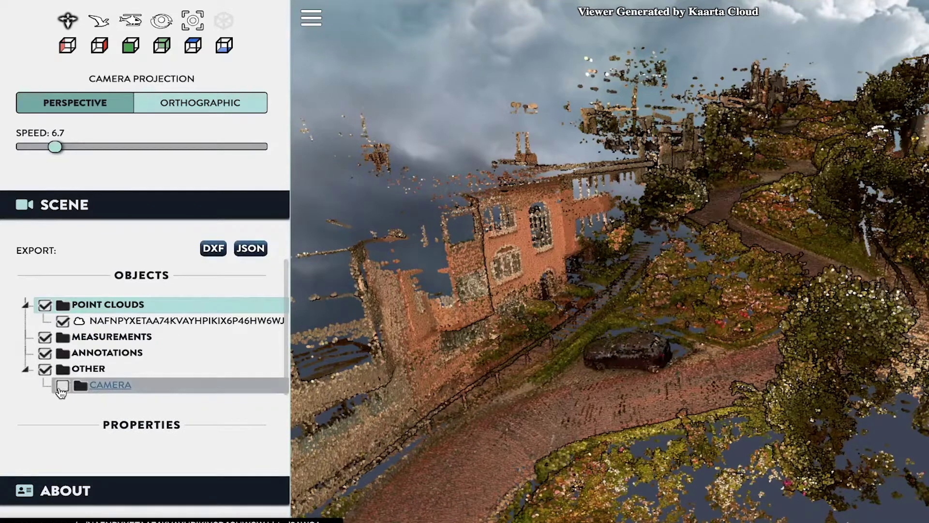
pyautogui.click(47, 352)
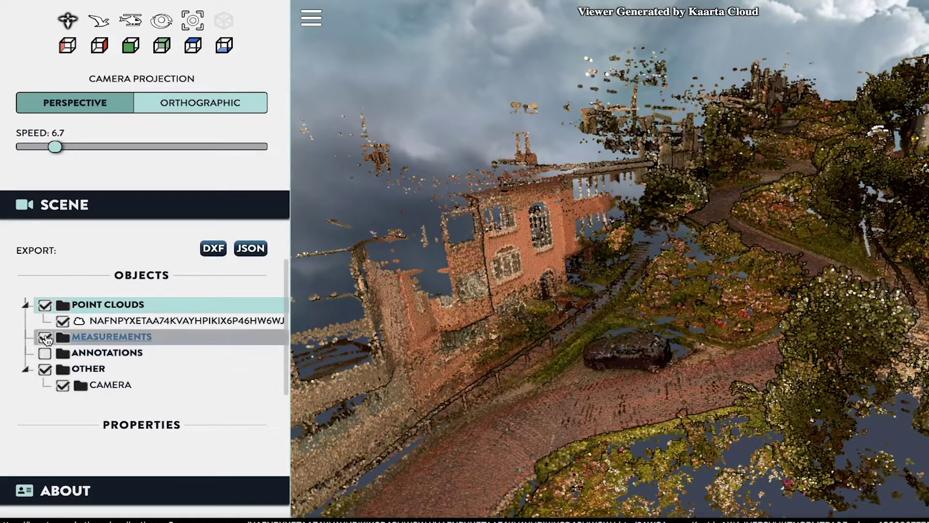
pyautogui.click(47, 336)
# - Select the point cloud, set its point size to 1.48 with Adaptive sizing, and change the point shape to Square
pyautogui.click(149, 321)
pyautogui.scroll(-4, 151, 327)
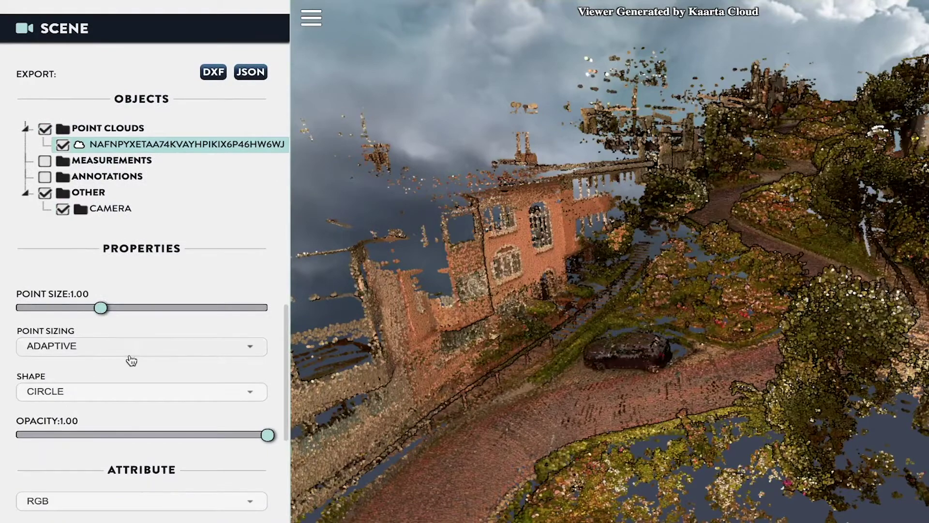
pyautogui.scroll(-2, 132, 351)
pyautogui.moveTo(100, 239); pyautogui.dragTo(140, 239)
pyautogui.click(81, 285)
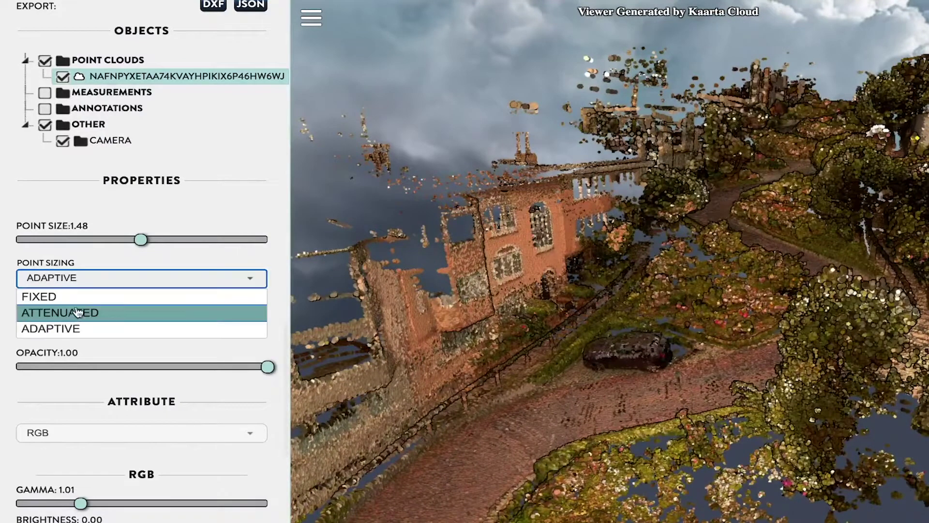
pyautogui.click(72, 326)
pyautogui.doubleClick(116, 259)
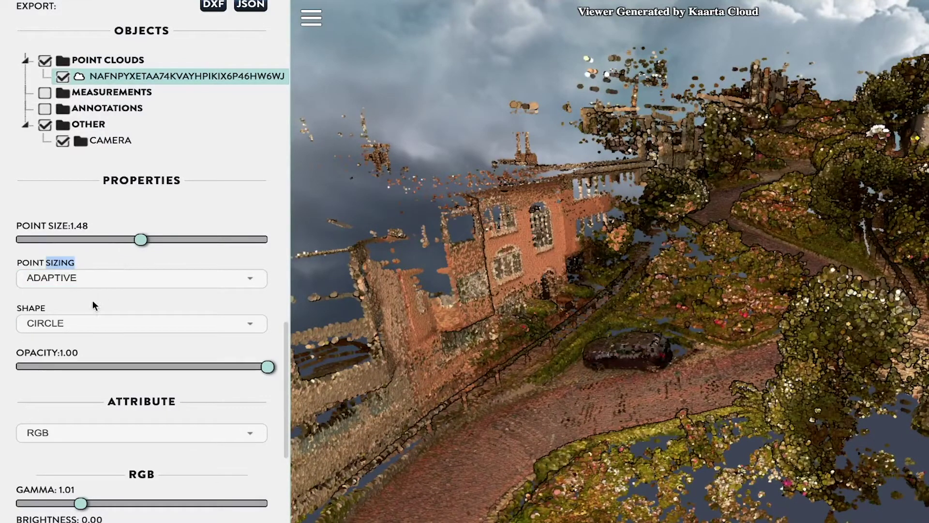
pyautogui.click(88, 326)
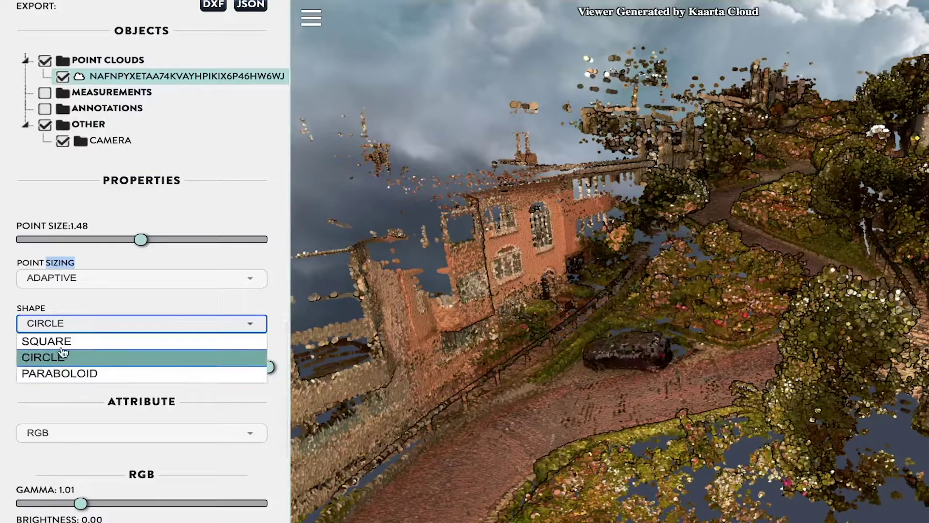
pyautogui.click(66, 339)
# - Change the point cloud's display attribute from RGB to Intensity Gradient
pyautogui.scroll(-2, 91, 363)
pyautogui.scroll(-1, 92, 363)
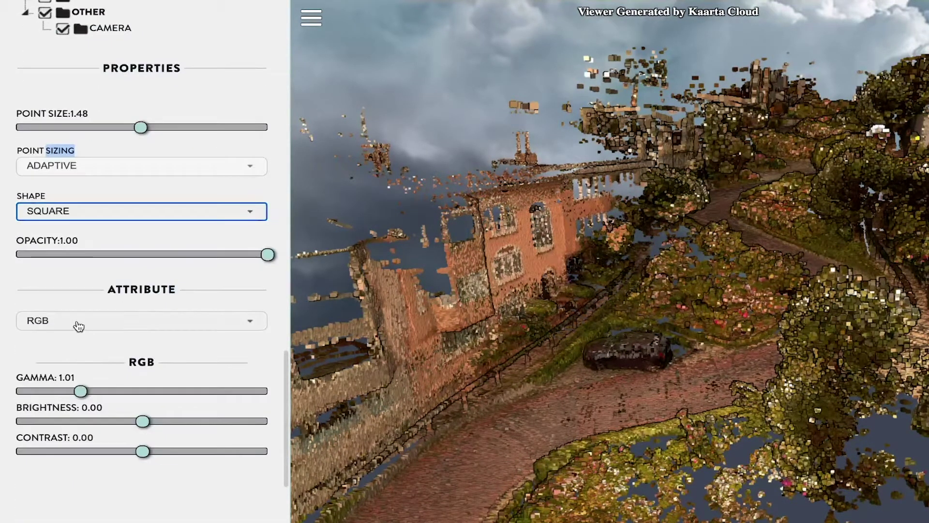
pyautogui.click(75, 322)
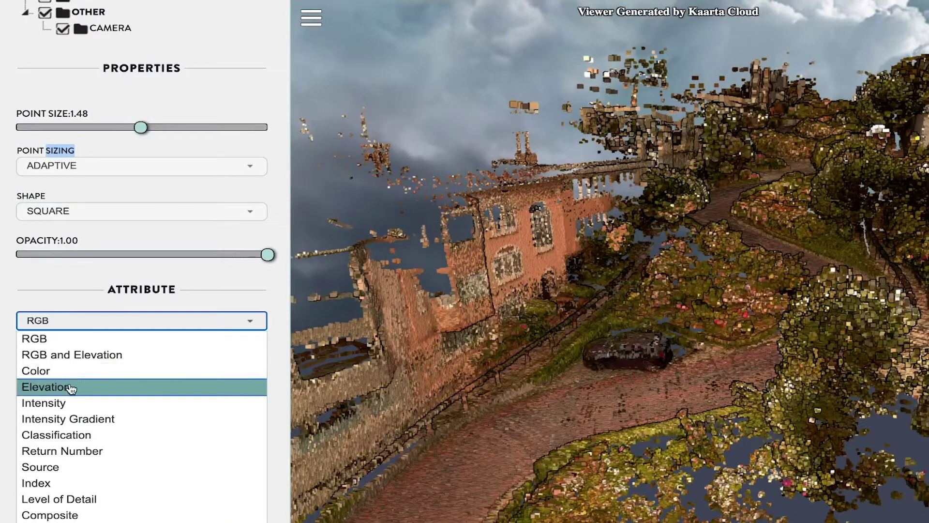
pyautogui.click(54, 417)
pyautogui.scroll(-1, 67, 368)
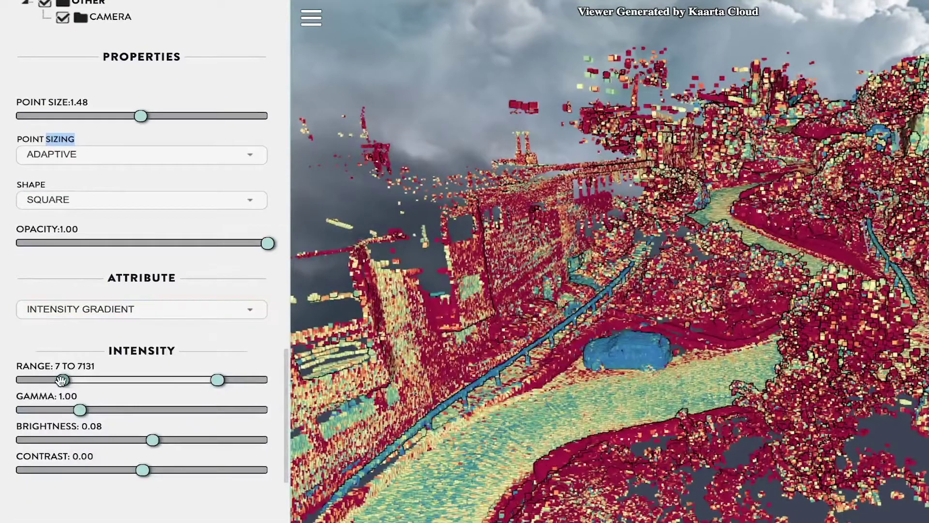
# - Set the intensity range to 12 to 12416 and raise the intensity brightness slightly
pyautogui.moveTo(136, 386); pyautogui.dragTo(230, 380)
pyautogui.moveTo(165, 380); pyautogui.dragTo(72, 381)
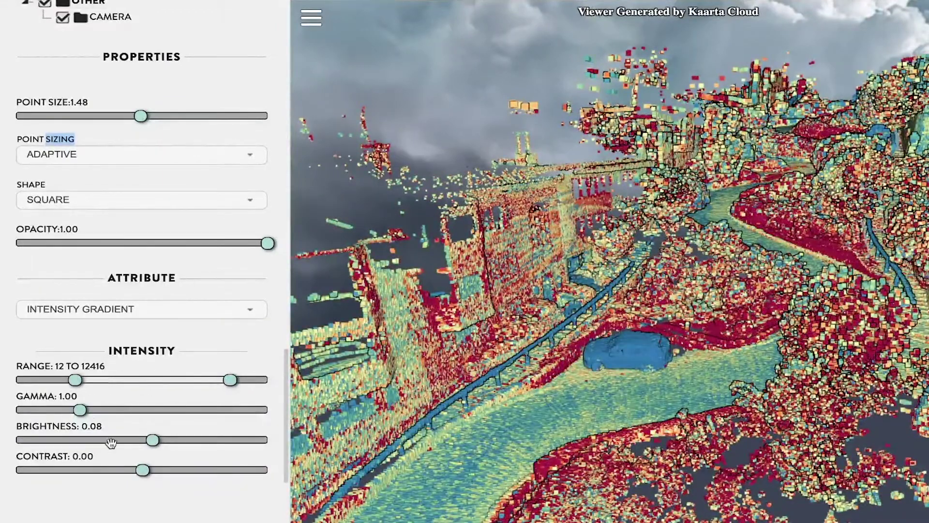
pyautogui.moveTo(154, 438)
pyautogui.mouseDown()
pyautogui.moveTo(207, 436)
pyautogui.moveTo(141, 439)
pyautogui.moveTo(160, 439)
pyautogui.mouseUp()
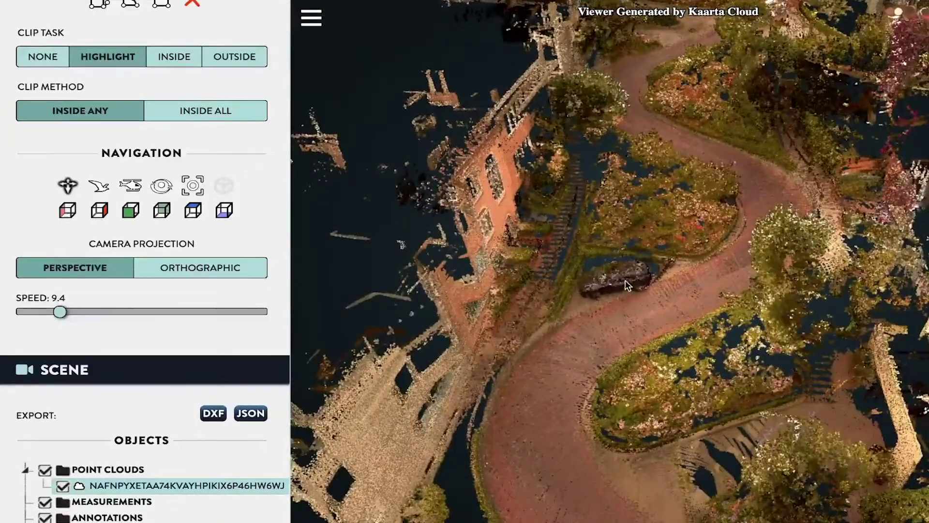
# - Examine the parked car up close and the surrounding winding street from above and from street level
pyautogui.doubleClick(625, 280)
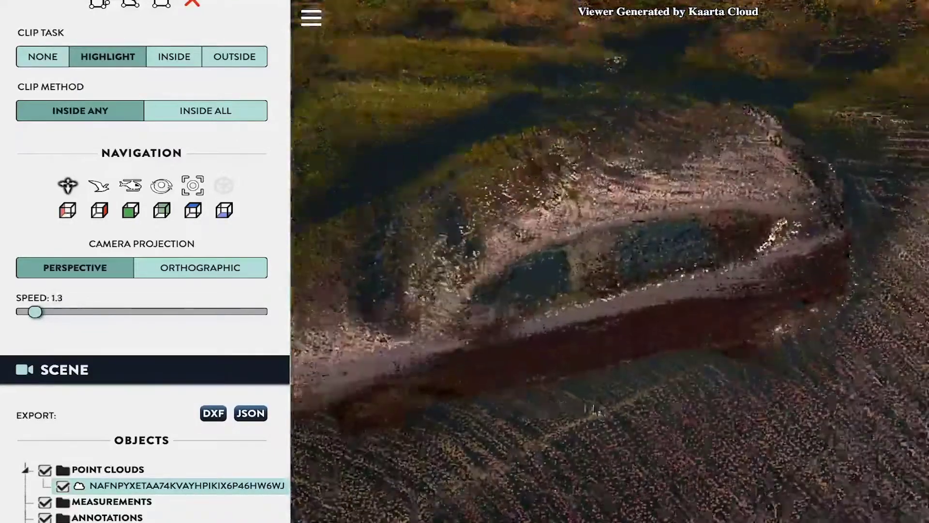
pyautogui.moveTo(595, 410); pyautogui.dragTo(619, 396)
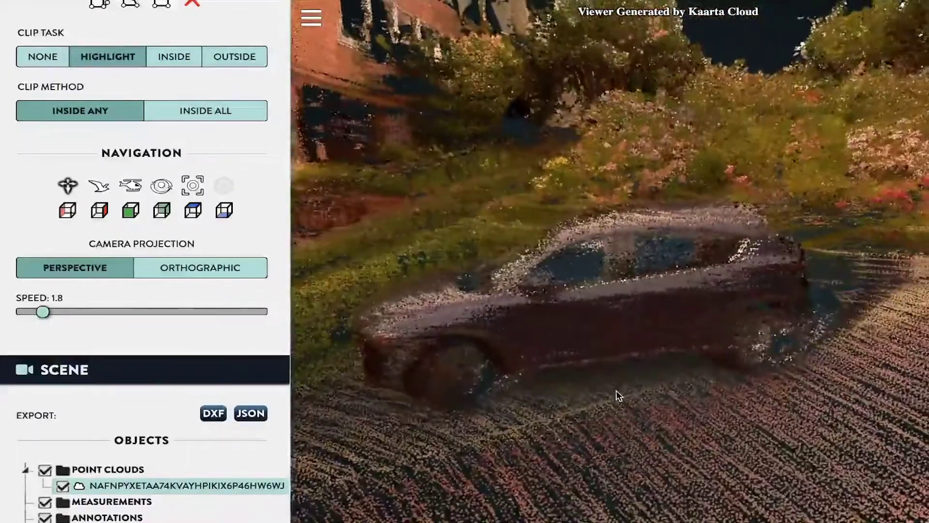
pyautogui.scroll(-10, 620, 395)
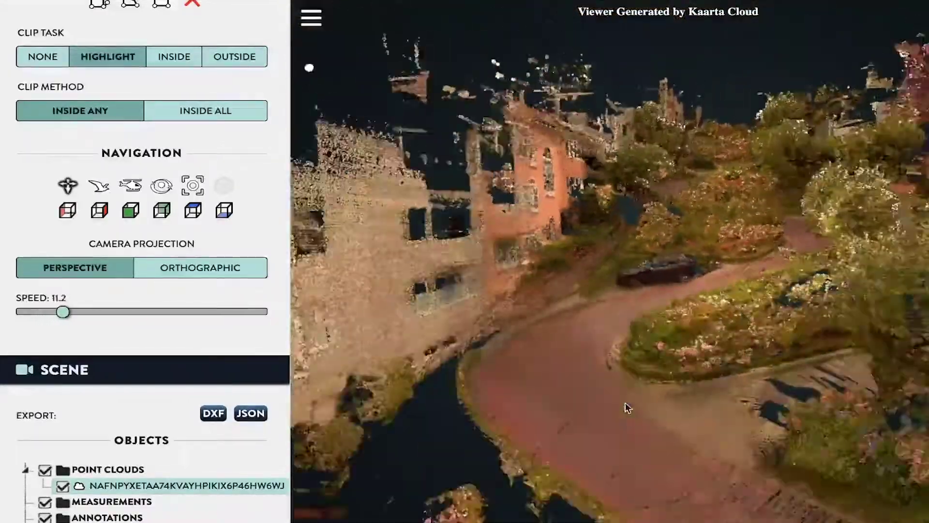
pyautogui.scroll(-5, 627, 408)
pyautogui.moveTo(656, 278); pyautogui.dragTo(706, 325)
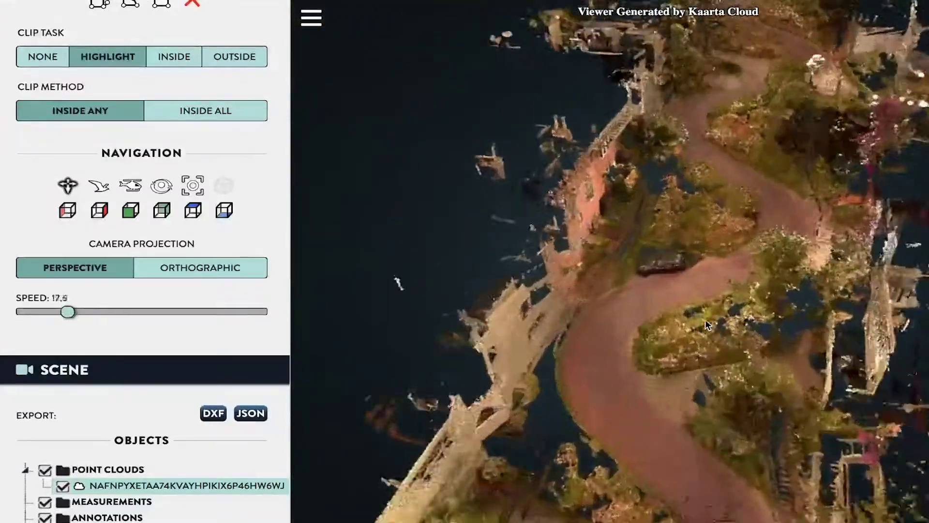
pyautogui.scroll(6, 707, 325)
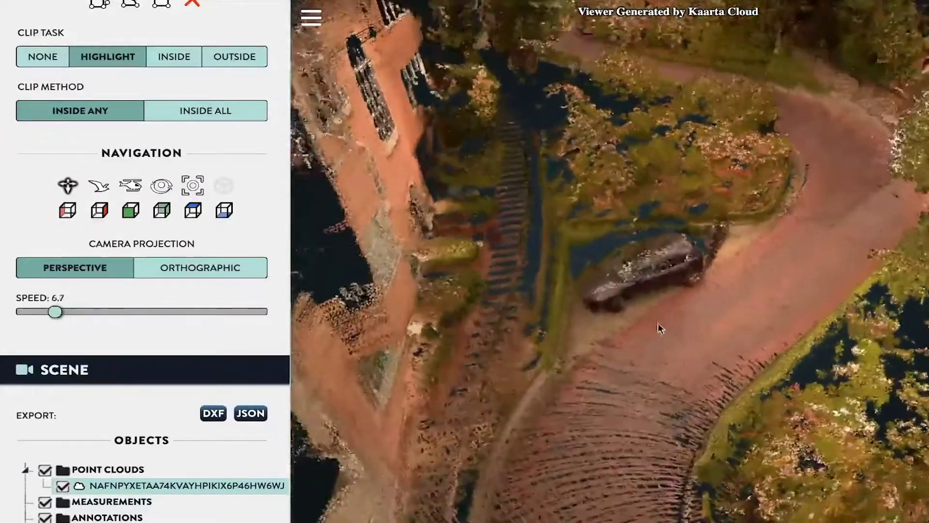
pyautogui.moveTo(657, 323); pyautogui.dragTo(652, 269)
pyautogui.moveTo(666, 335); pyautogui.dragTo(644, 356)
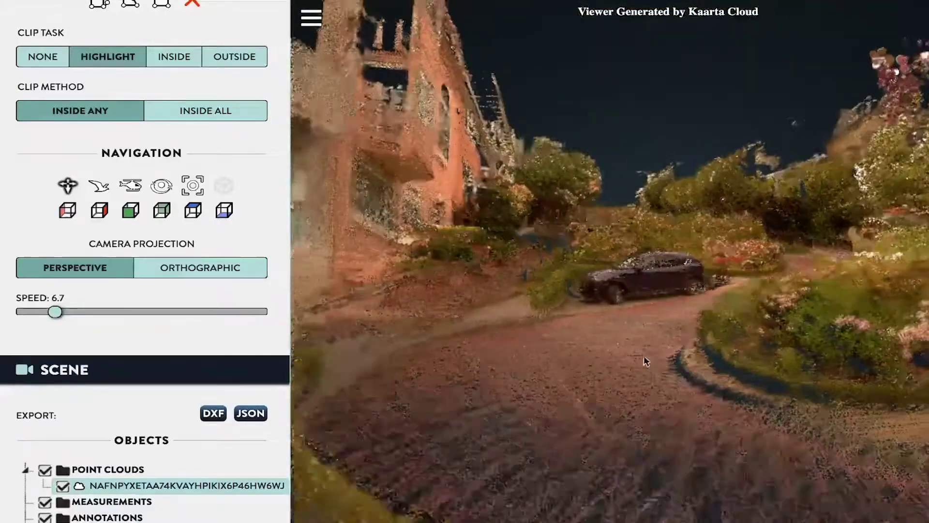
pyautogui.moveTo(721, 324); pyautogui.dragTo(667, 370)
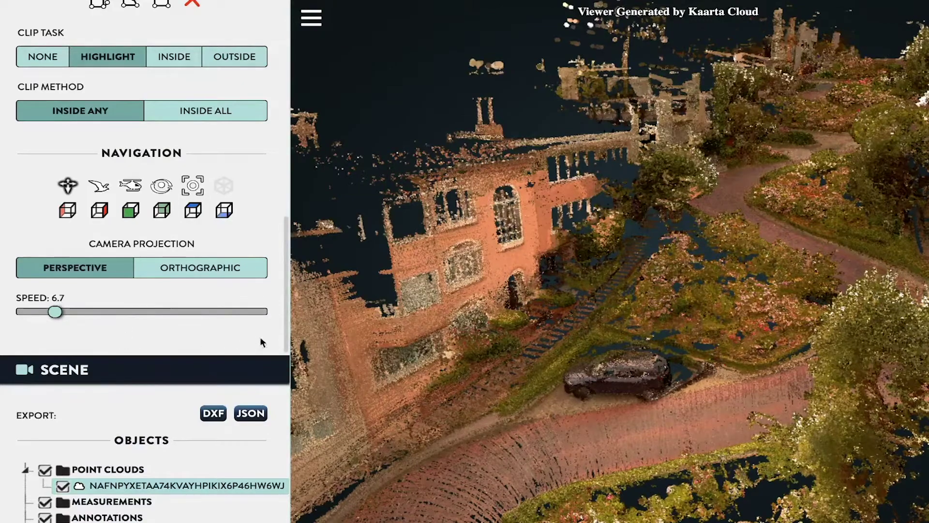
# - Try a point budget of 10,000,000 on a close view of the parked car, and reduce it to 888,000
pyautogui.scroll(1, 202, 221)
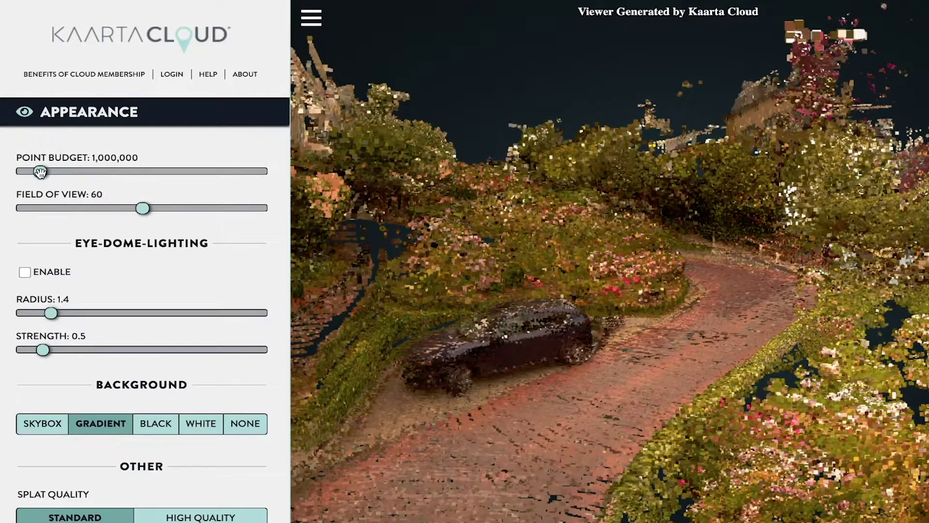
pyautogui.moveTo(41, 171); pyautogui.dragTo(274, 177)
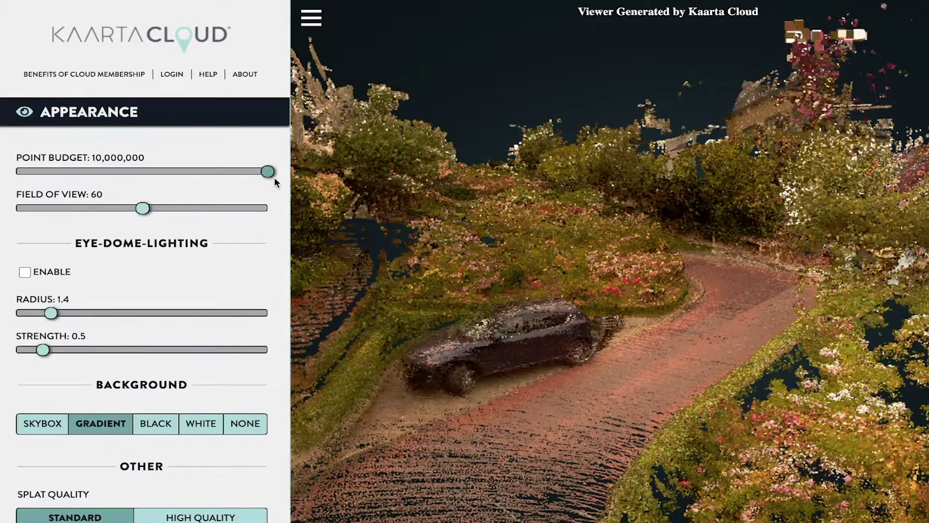
pyautogui.doubleClick(518, 347)
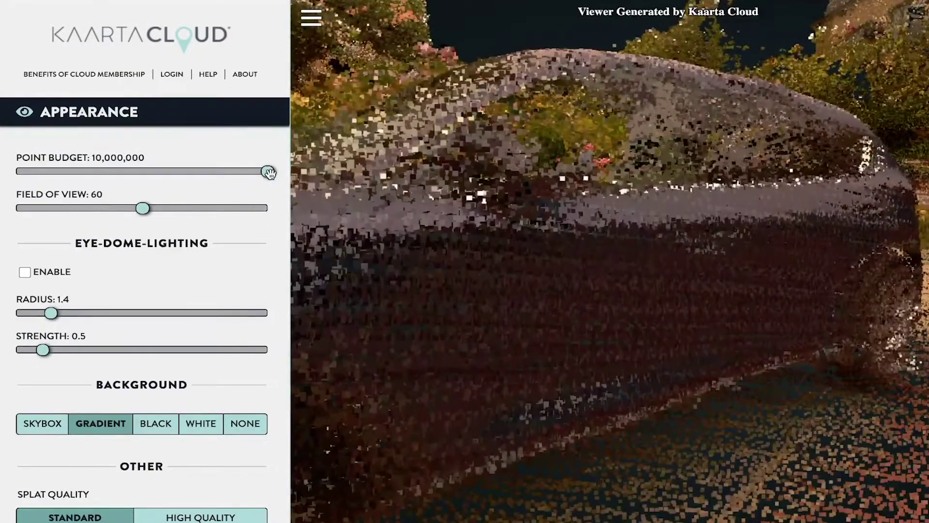
pyautogui.moveTo(492, 290); pyautogui.dragTo(568, 296)
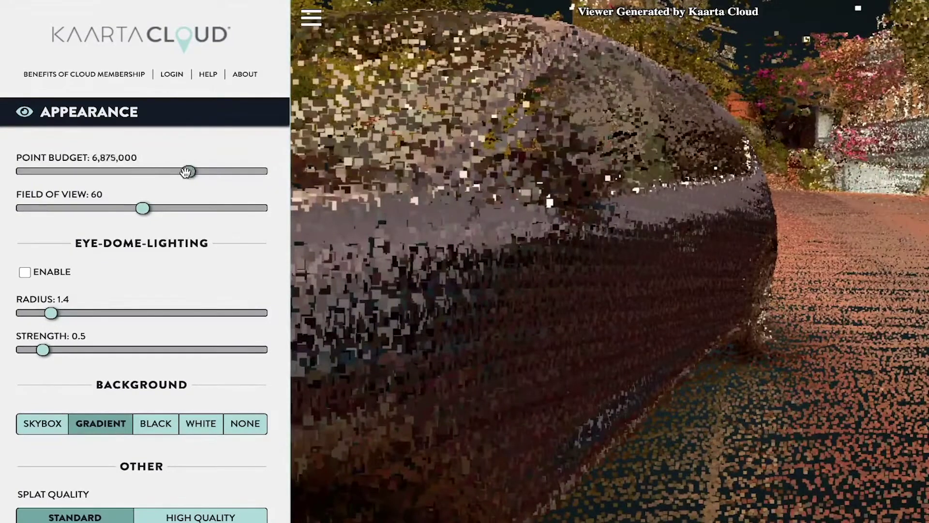
pyautogui.moveTo(52, 175)
pyautogui.mouseDown()
pyautogui.moveTo(17, 174)
pyautogui.moveTo(38, 175)
pyautogui.mouseUp()
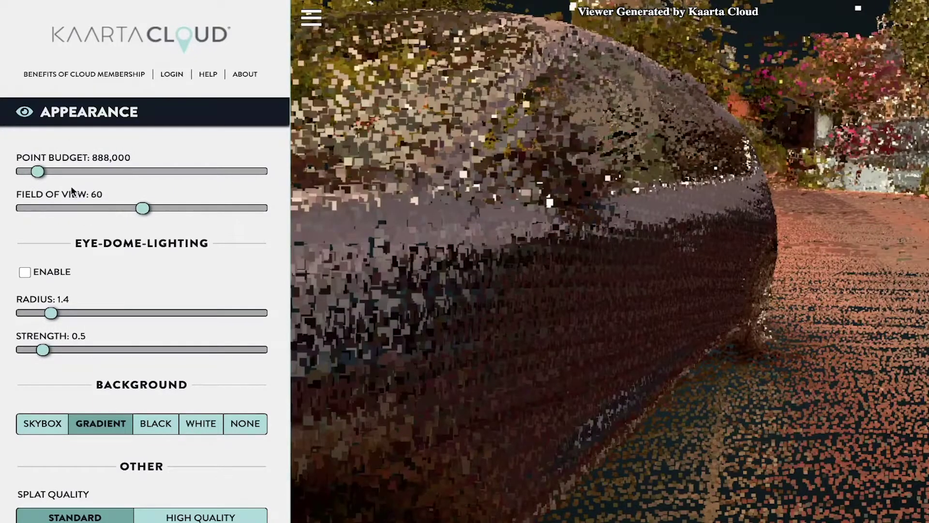
# - Try field of view values of 100 and 50 on the street view, and return it to 60
pyautogui.moveTo(139, 205); pyautogui.dragTo(277, 245)
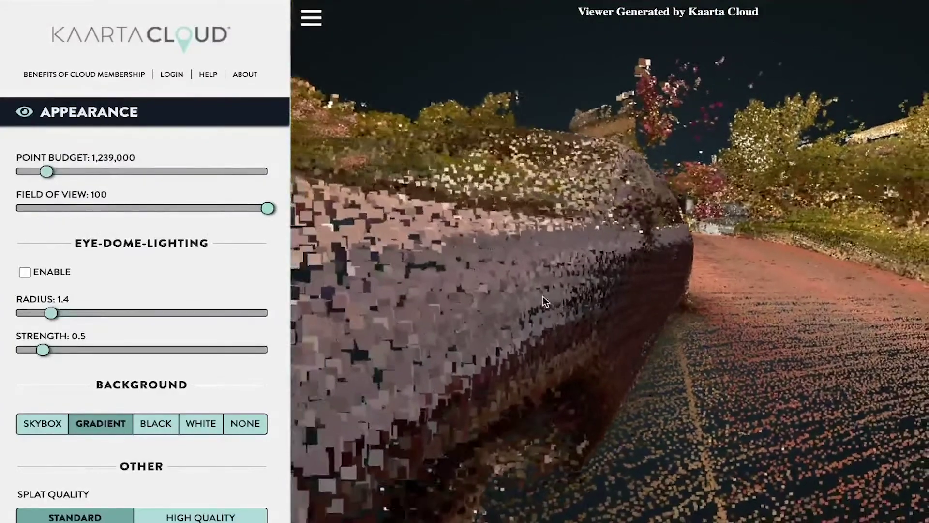
pyautogui.moveTo(542, 295); pyautogui.dragTo(694, 386)
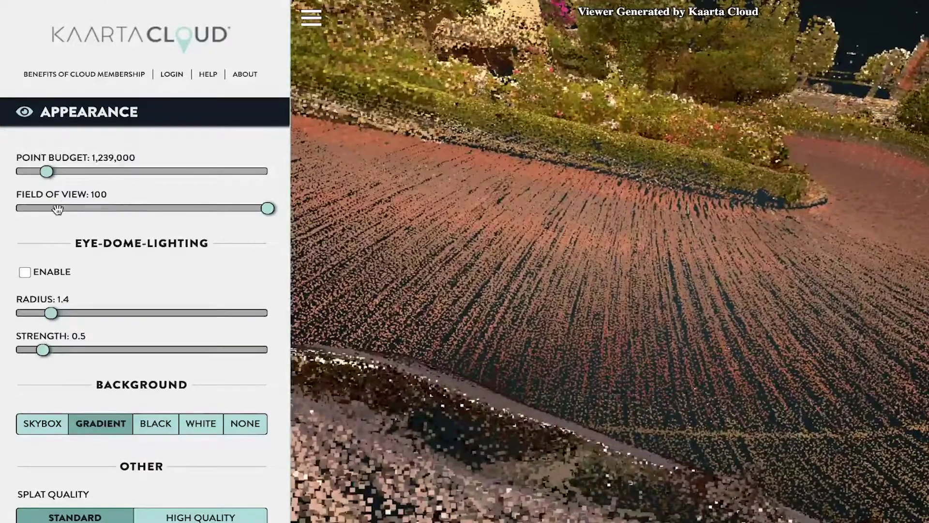
pyautogui.moveTo(58, 209); pyautogui.dragTo(77, 207)
pyautogui.click(111, 208)
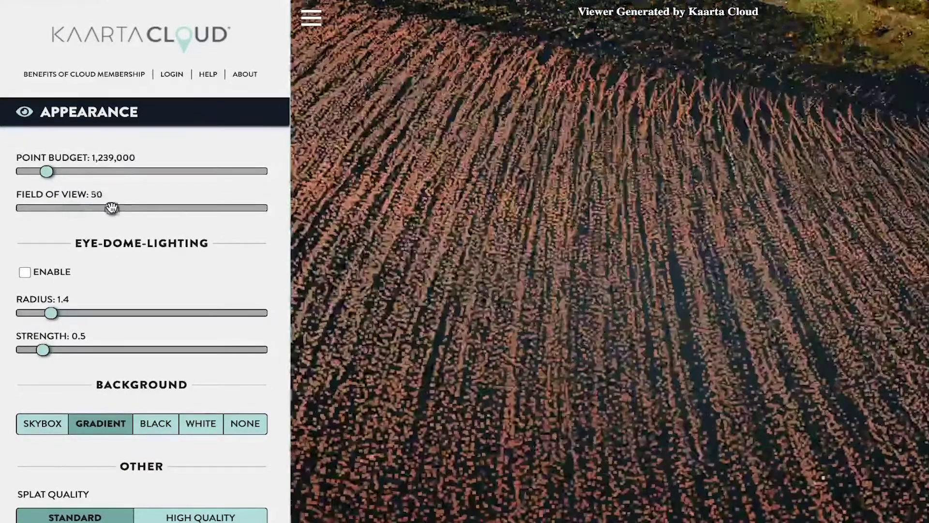
pyautogui.click(145, 209)
pyautogui.moveTo(457, 289); pyautogui.dragTo(526, 265)
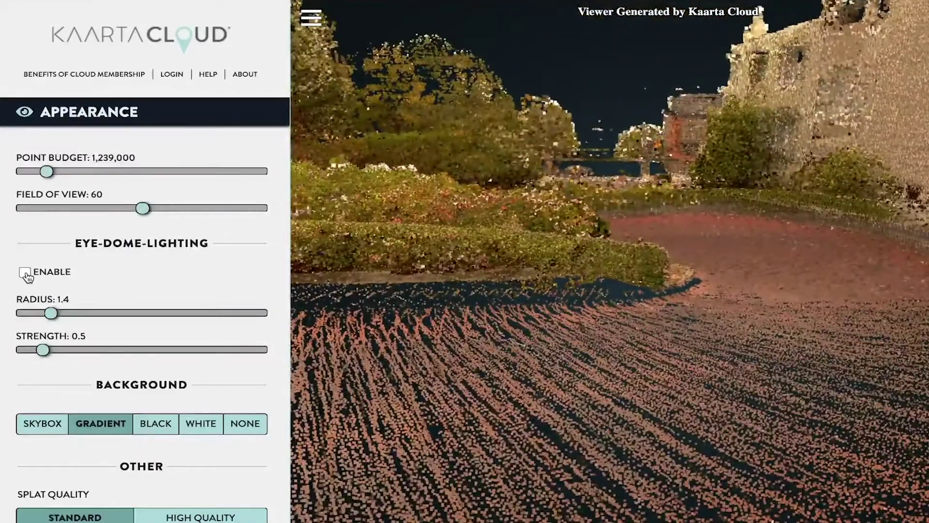
# - Switch eye-dome lighting on and off for comparison, and leave it enabled
pyautogui.click(24, 272)
pyautogui.click(25, 272)
pyautogui.click(24, 273)
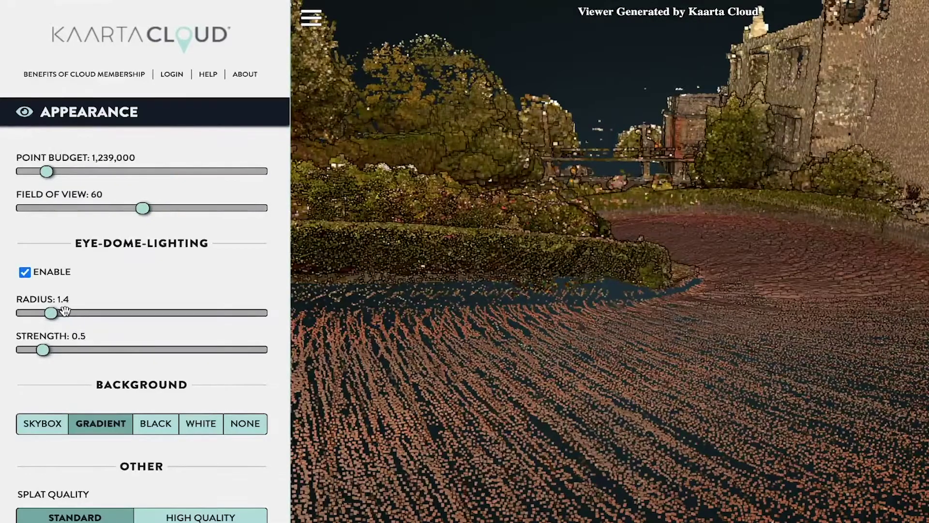
# - Try an eye-dome lighting radius of 2.0 on the building view, and set the radius to 1.4 and the strength to 0.4
pyautogui.moveTo(59, 313); pyautogui.dragTo(103, 312)
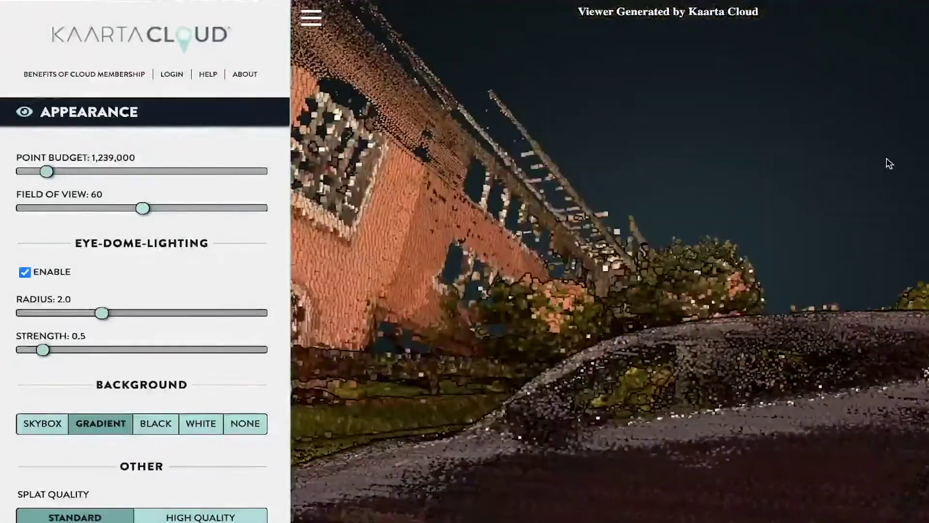
pyautogui.moveTo(886, 158); pyautogui.dragTo(785, 168)
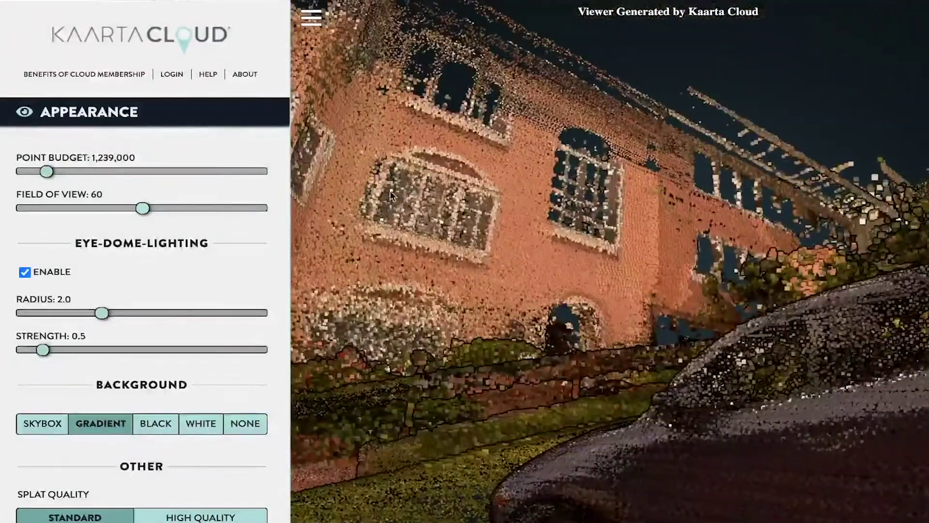
pyautogui.moveTo(93, 313)
pyautogui.mouseDown()
pyautogui.moveTo(256, 319)
pyautogui.moveTo(42, 341)
pyautogui.moveTo(79, 334)
pyautogui.moveTo(34, 360)
pyautogui.moveTo(68, 350)
pyautogui.moveTo(226, 365)
pyautogui.moveTo(43, 355)
pyautogui.mouseUp()
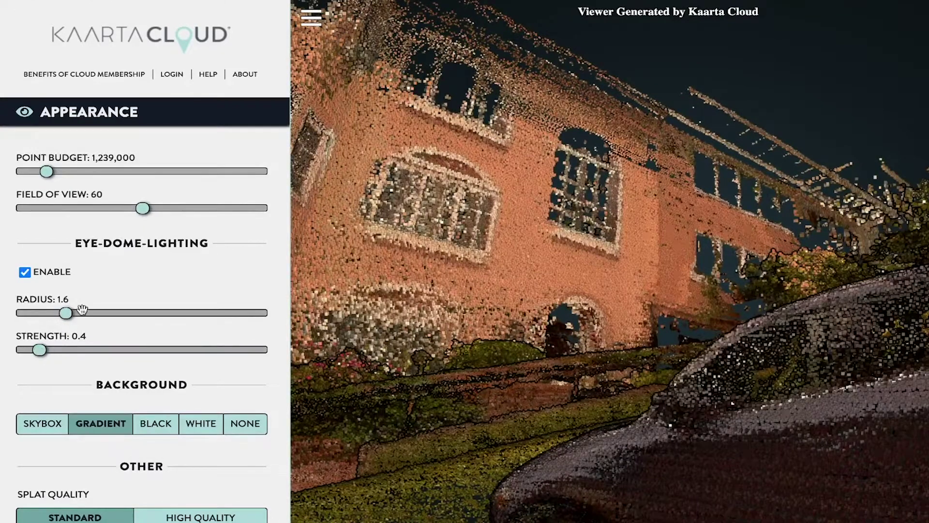
pyautogui.moveTo(66, 314); pyautogui.dragTo(44, 317)
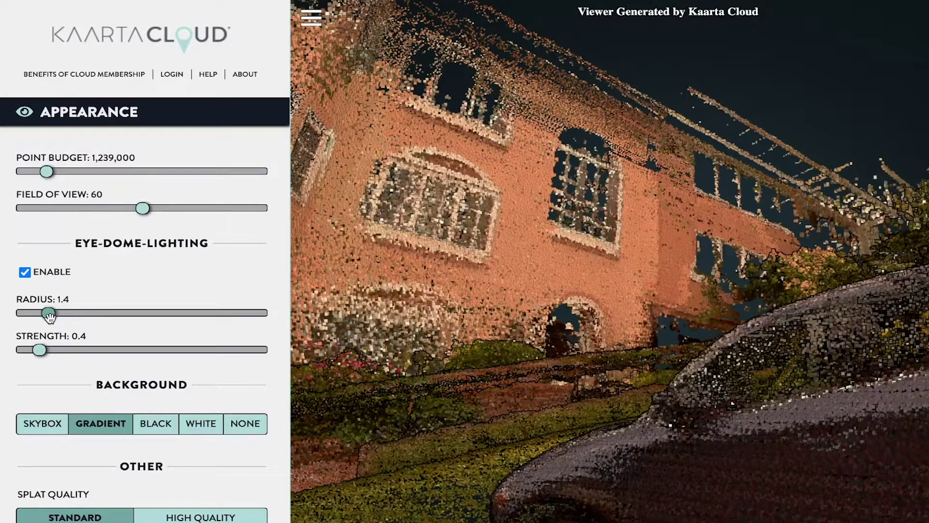
pyautogui.scroll(-15, 209, 388)
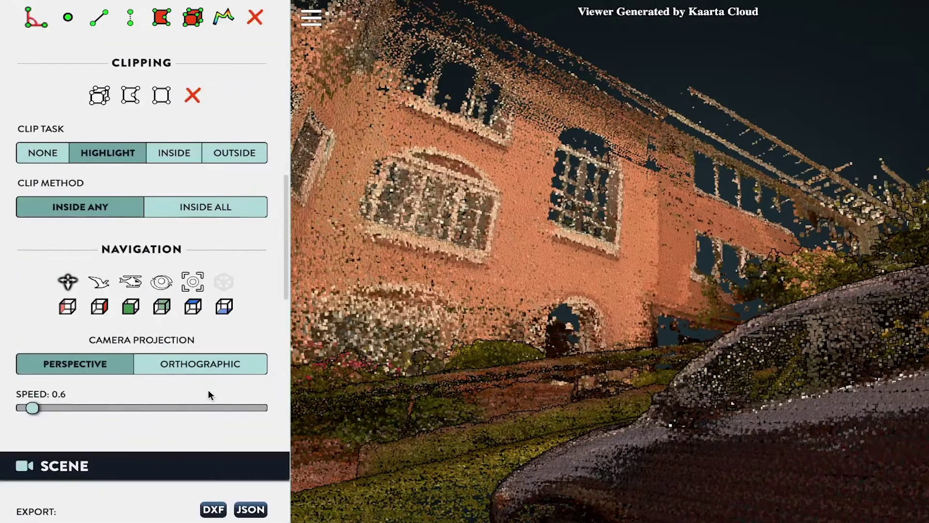
pyautogui.scroll(-4, 208, 390)
pyautogui.scroll(9, 152, 269)
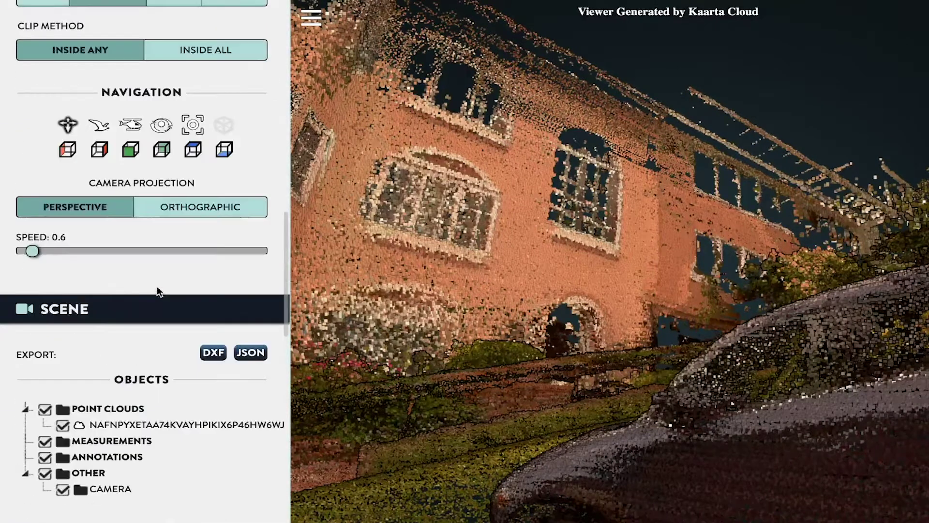
# - Select the point cloud in the scene objects and set its attribute to Elevation
pyautogui.click(123, 419)
pyautogui.scroll(-10, 259, 405)
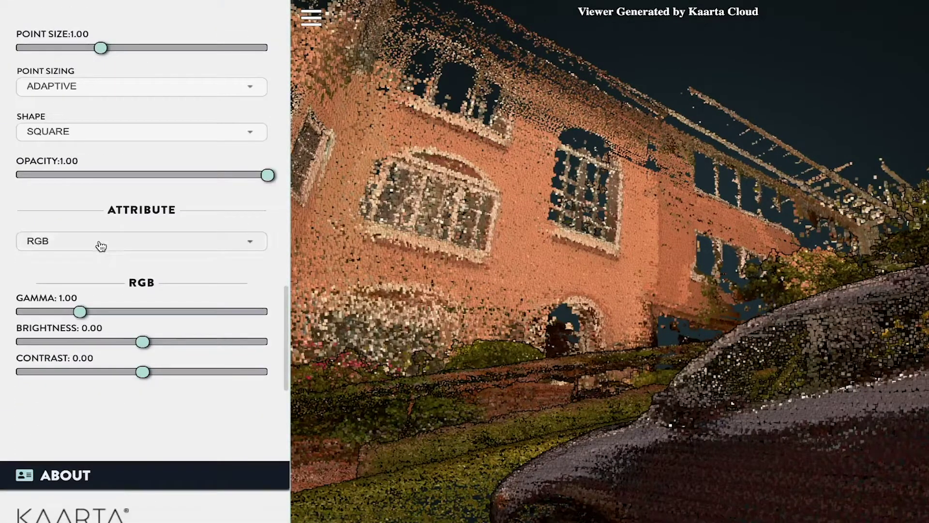
pyautogui.click(101, 247)
pyautogui.click(46, 307)
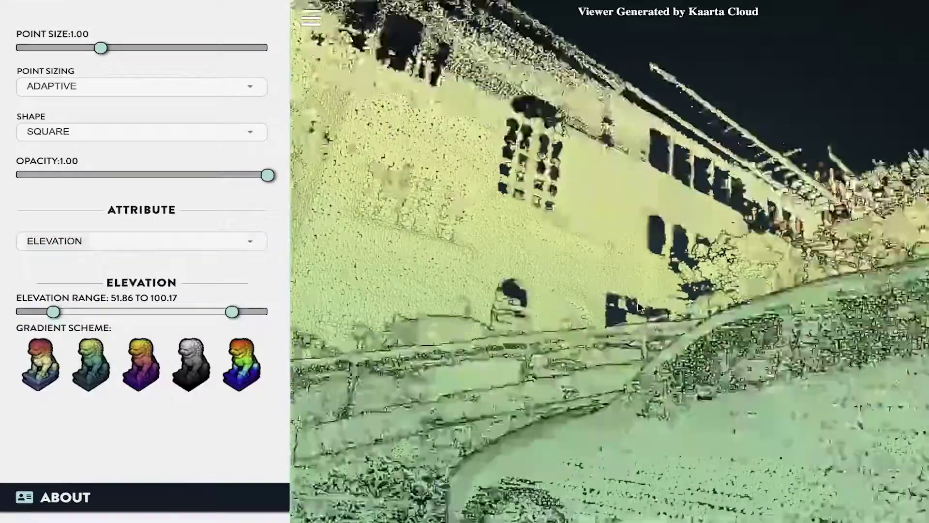
# - Switch eye-dome lighting off and on to compare its effect on the elevation-coloured view
pyautogui.scroll(15, 187, 192)
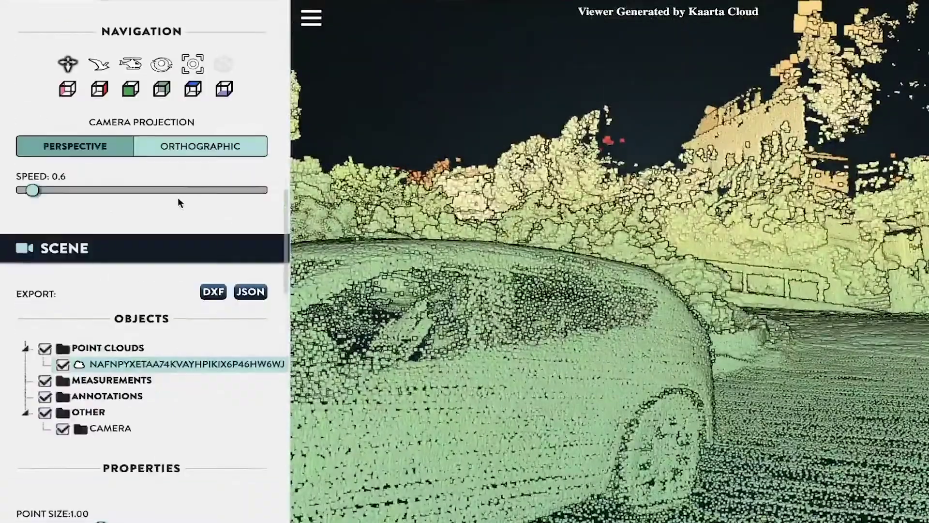
pyautogui.click(25, 146)
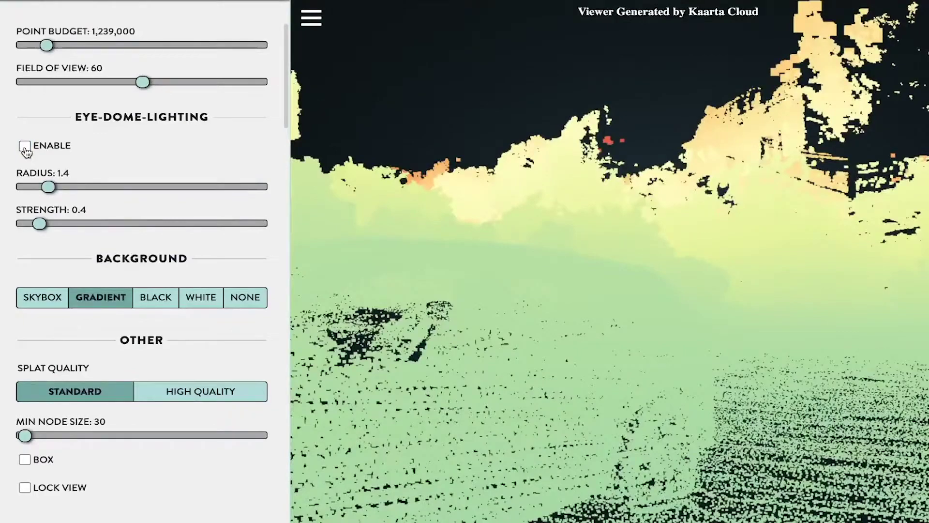
pyautogui.click(24, 147)
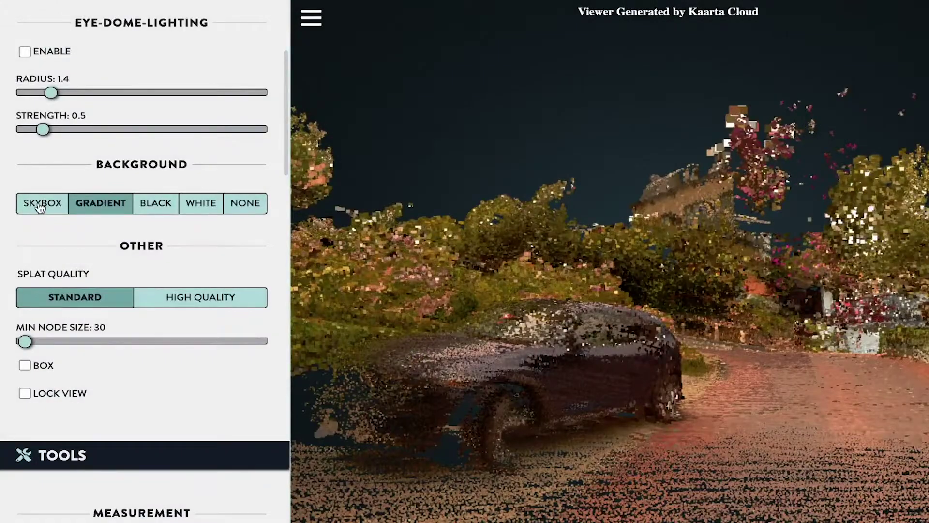
# - Try the Skybox background while looking around the street, and return to the Gradient background
pyautogui.click(40, 205)
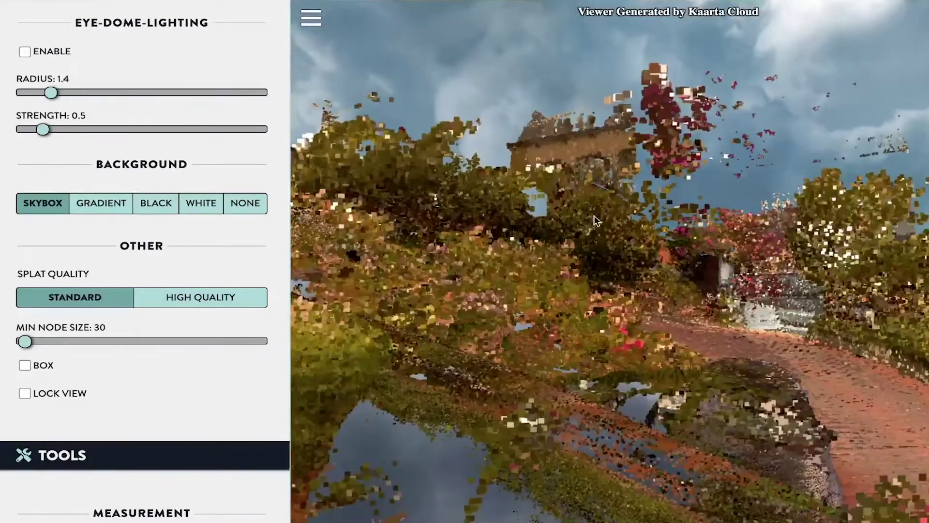
pyautogui.moveTo(594, 216); pyautogui.dragTo(612, 295)
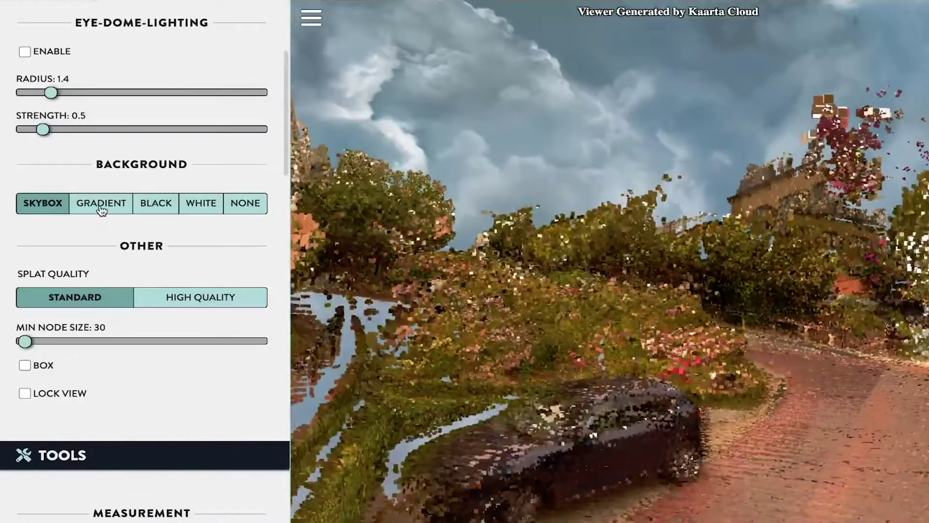
pyautogui.click(101, 204)
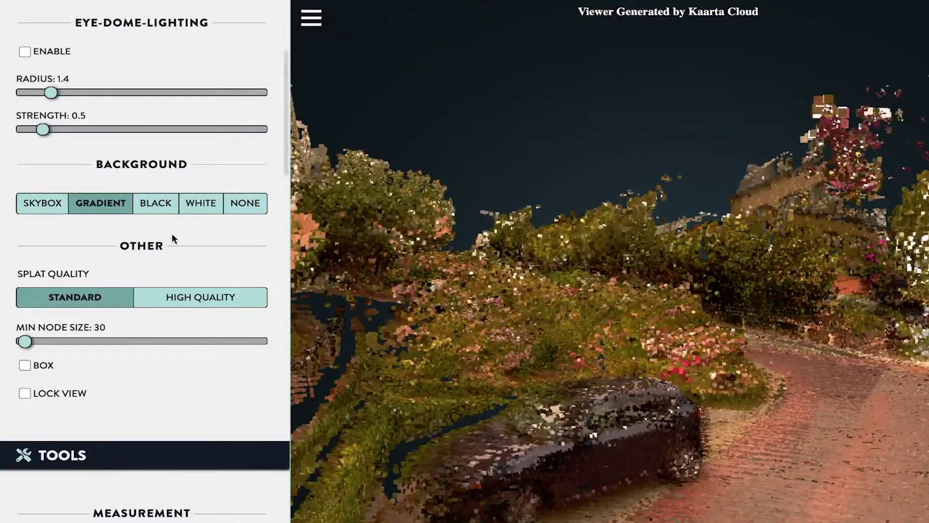
# - Try the Black and White backgrounds, compare White with None, and leave the background at None
pyautogui.click(150, 208)
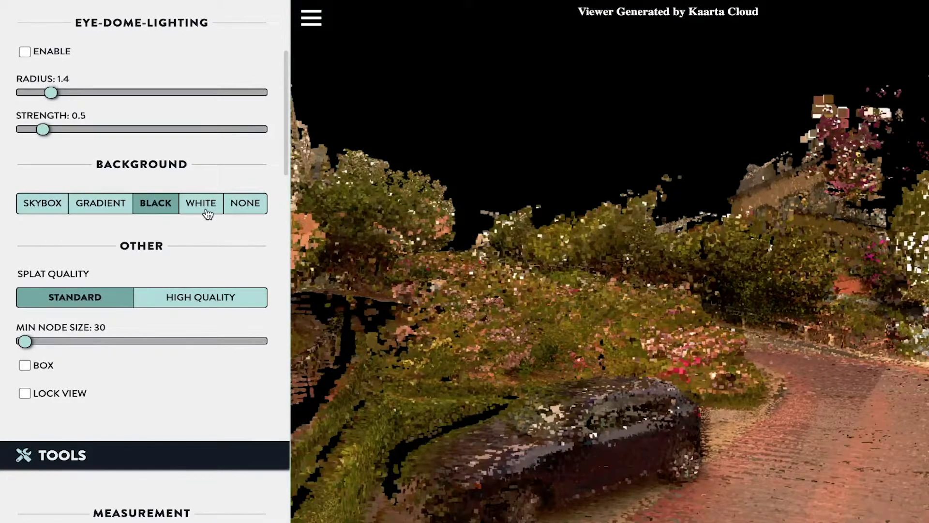
pyautogui.click(207, 212)
pyautogui.click(258, 214)
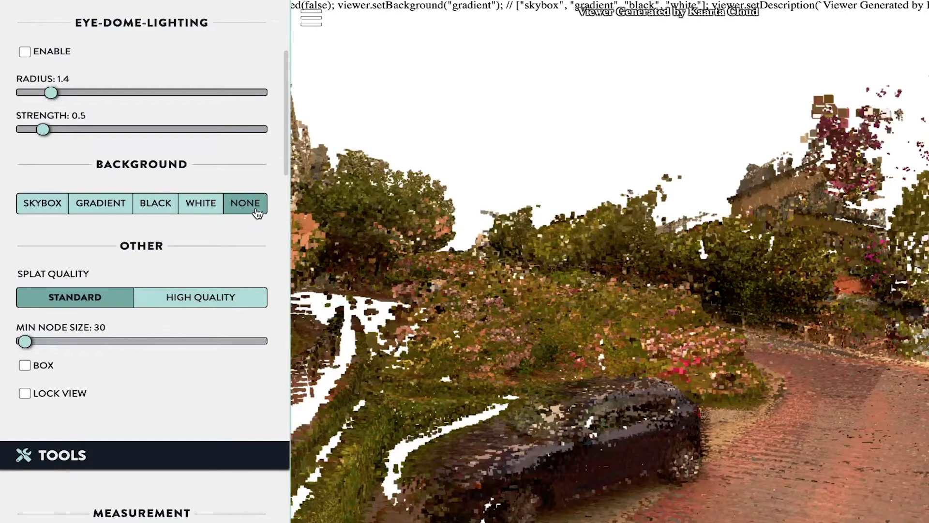
pyautogui.click(208, 212)
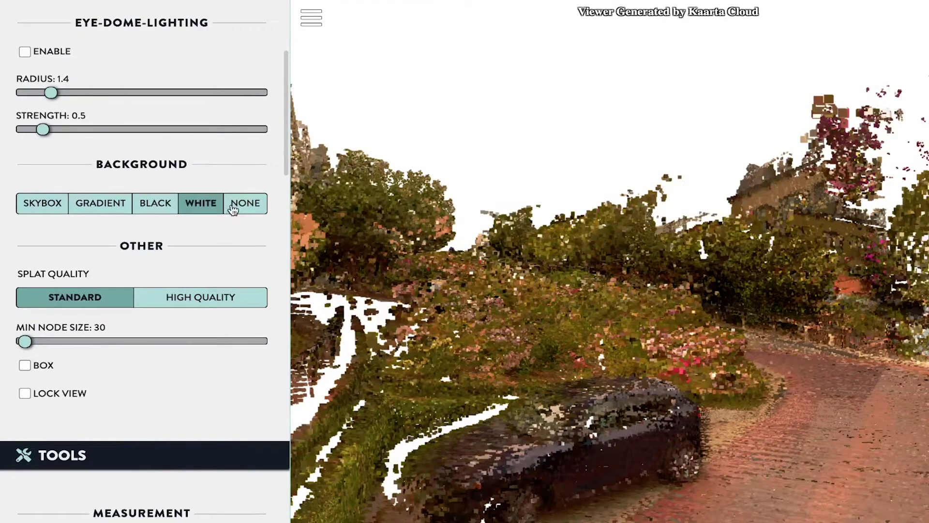
pyautogui.click(233, 209)
# - Enable eye-dome lighting and focus closely on the striped ground beside the parked car
pyautogui.scroll(3, 188, 246)
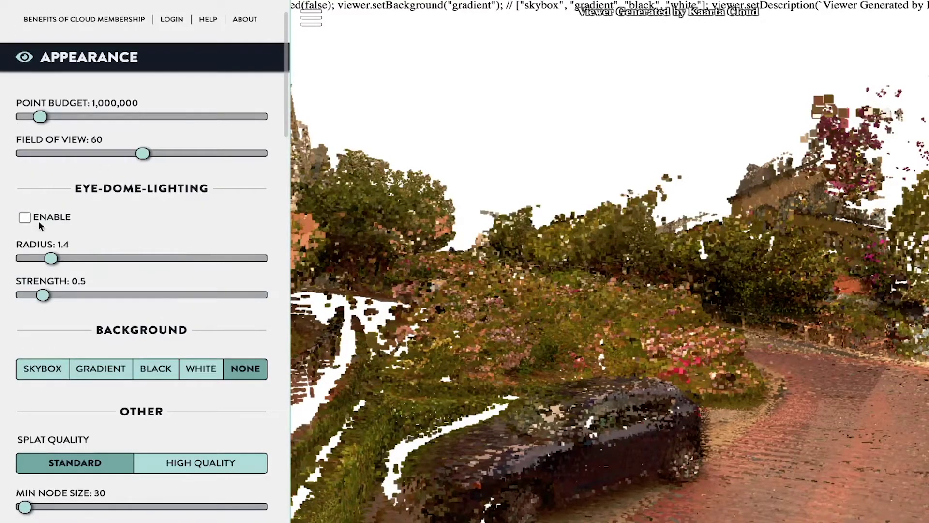
pyautogui.click(26, 217)
pyautogui.scroll(-3, 523, 298)
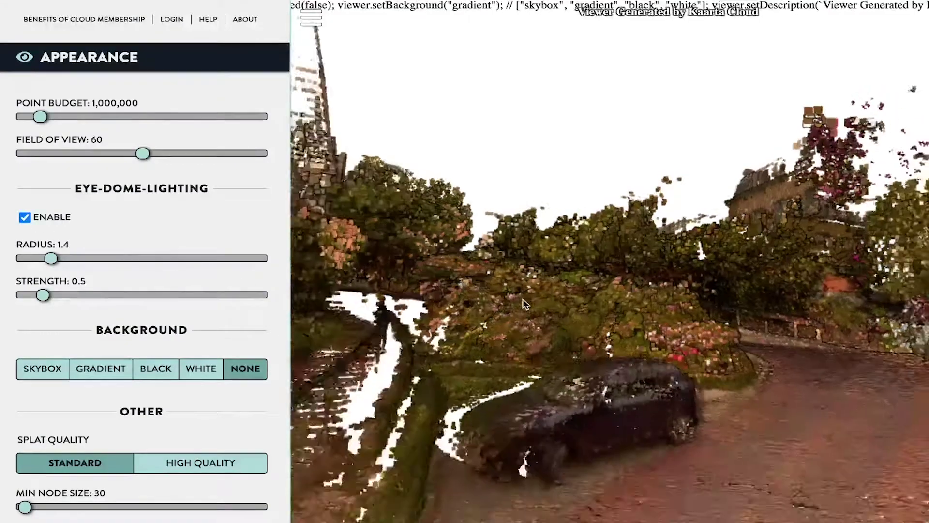
pyautogui.moveTo(522, 298); pyautogui.dragTo(479, 444)
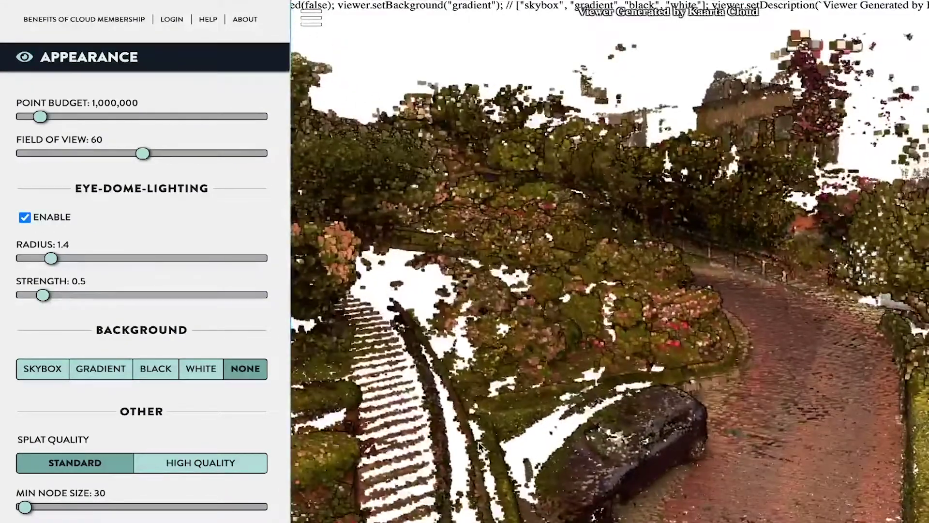
pyautogui.doubleClick(479, 445)
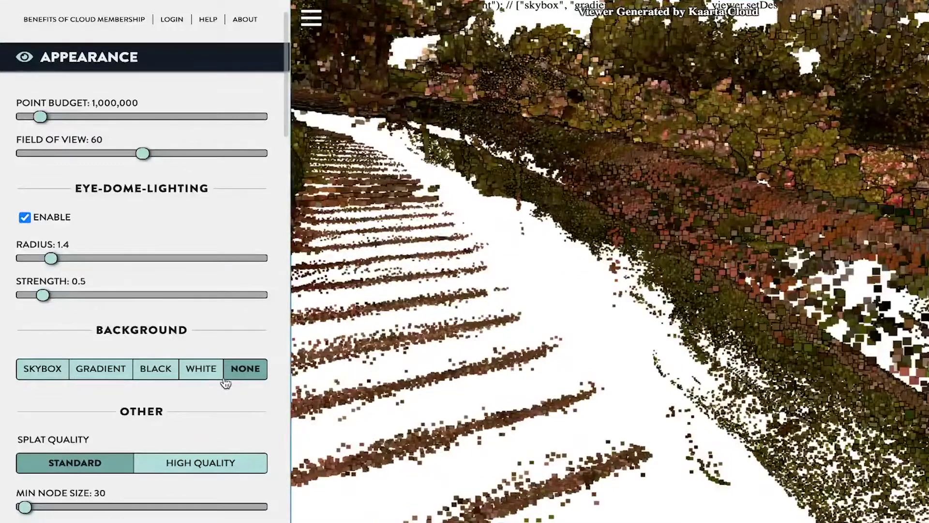
# - Alternate between the White and None backgrounds to compare them with eye-dome lighting on, ending on None
pyautogui.click(202, 371)
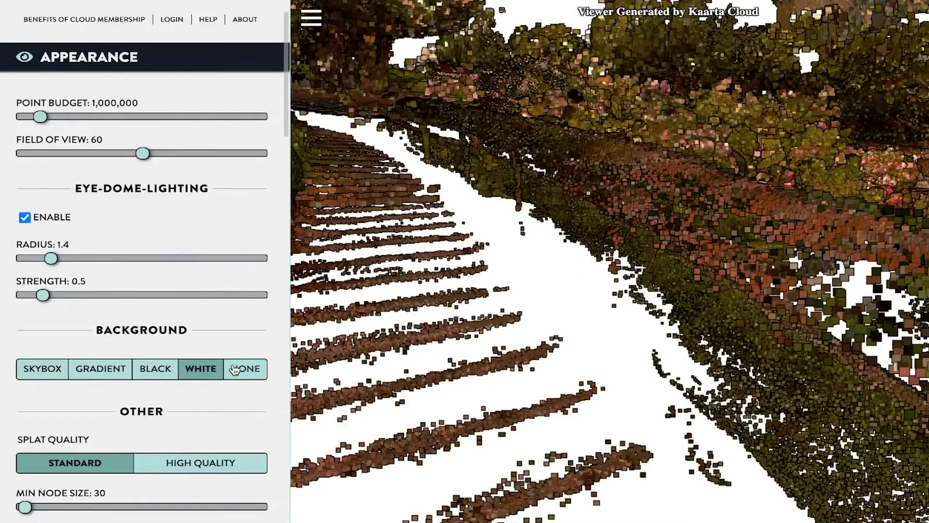
pyautogui.click(244, 370)
pyautogui.click(218, 376)
pyautogui.click(239, 370)
pyautogui.click(215, 370)
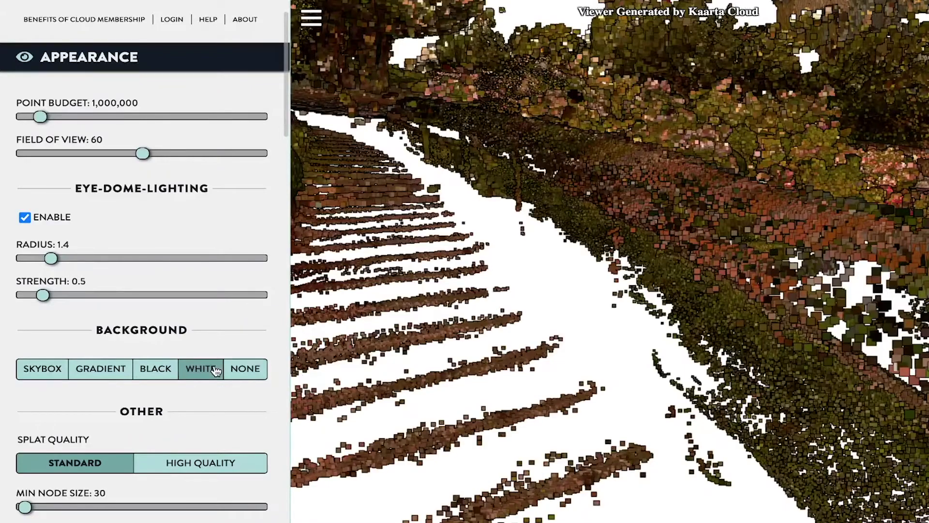
pyautogui.click(247, 373)
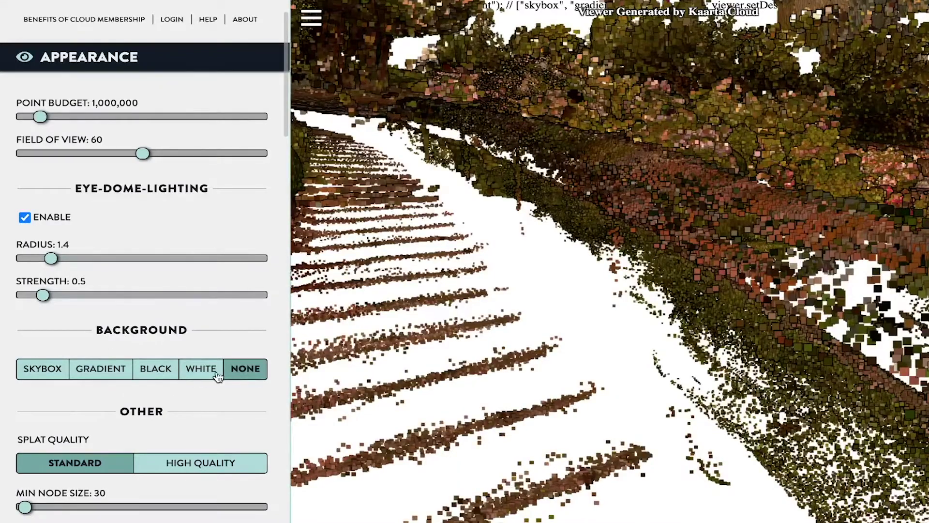
# - Disable eye-dome lighting and set the background to Gradient
pyautogui.scroll(-8, 519, 346)
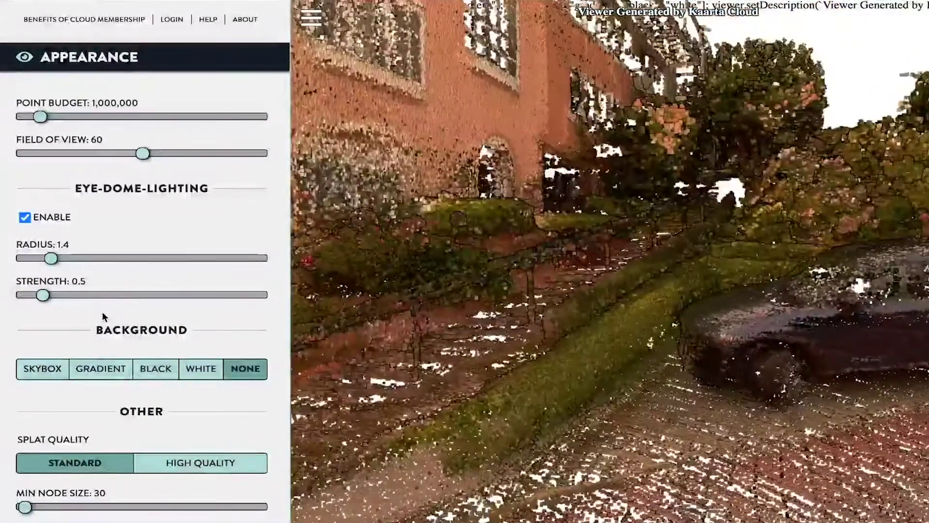
pyautogui.click(26, 218)
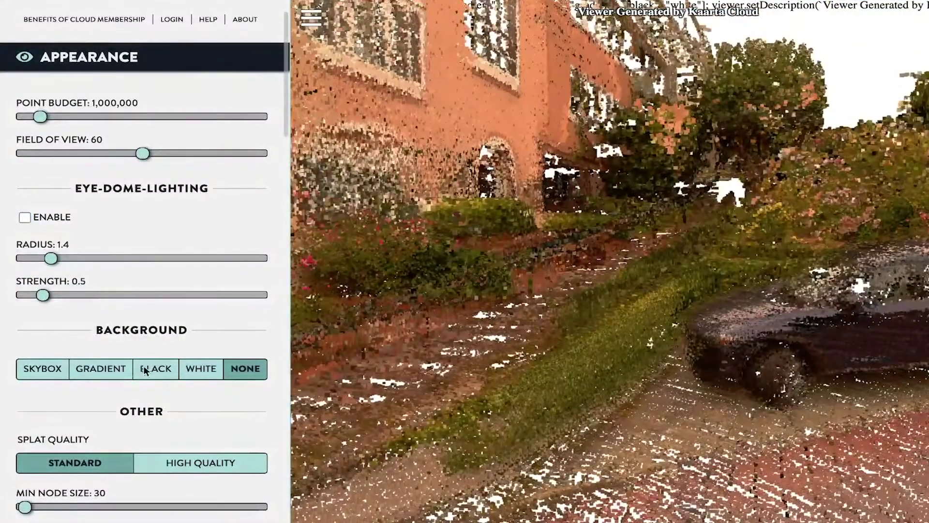
pyautogui.scroll(-2, 144, 370)
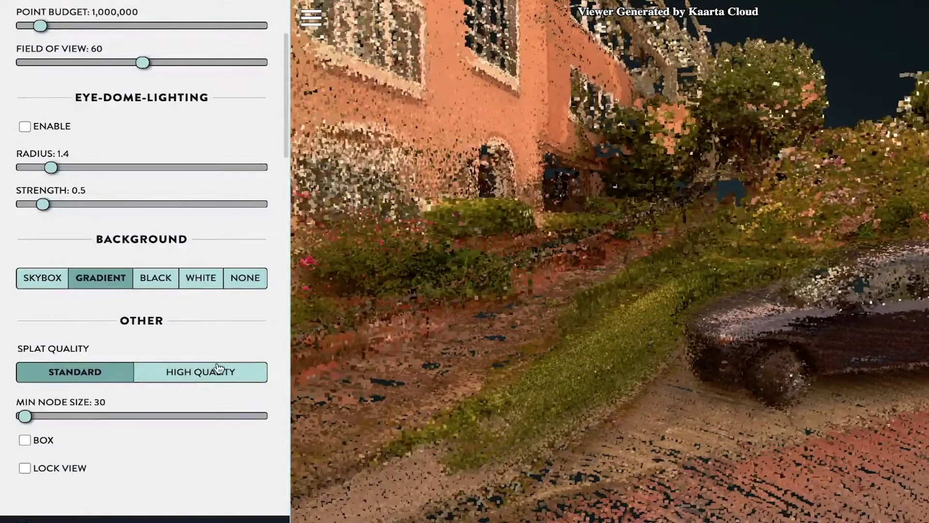
# - Try High Quality splats on a close view of the parked car, and return the splat quality to Standard
pyautogui.moveTo(367, 356); pyautogui.dragTo(625, 262)
pyautogui.scroll(5, 624, 261)
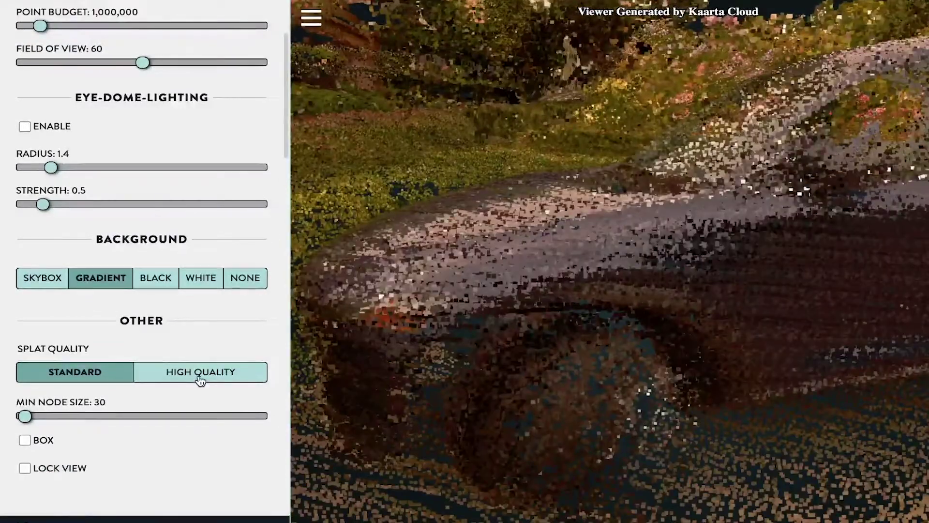
pyautogui.click(201, 371)
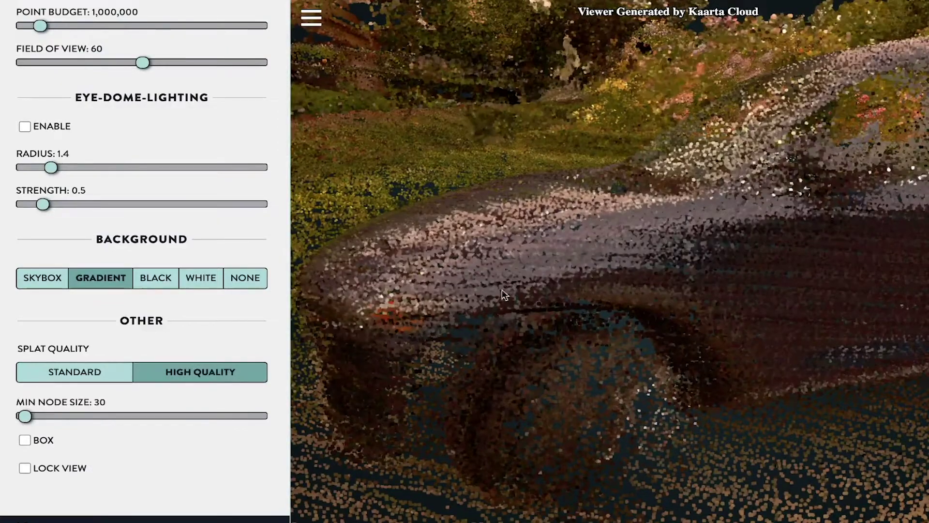
pyautogui.scroll(-5, 621, 260)
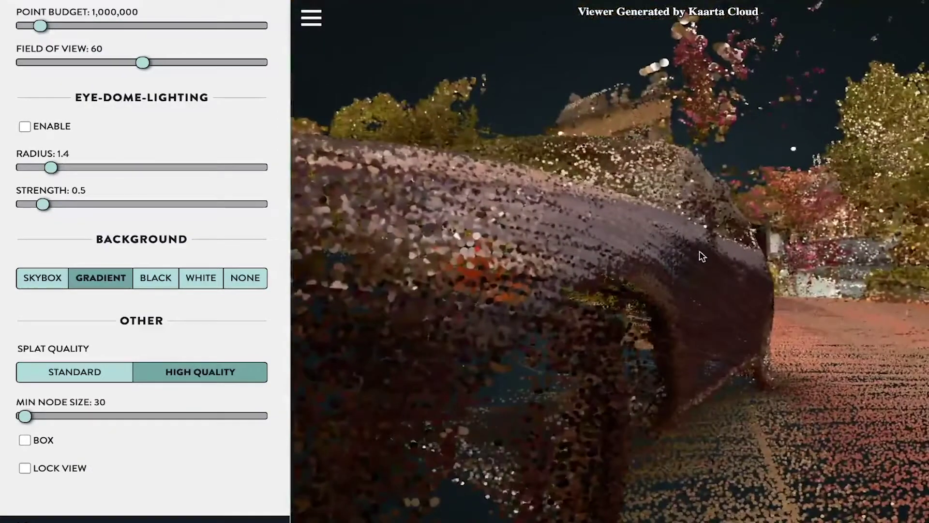
pyautogui.click(64, 374)
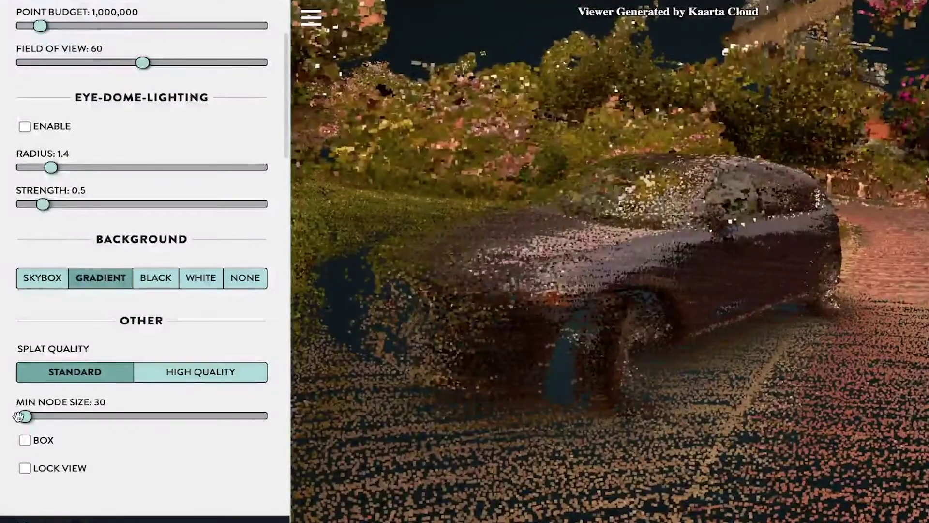
# - Raise the minimum node size and reduce the point cloud's point size to 0.58
pyautogui.moveTo(26, 416); pyautogui.dragTo(133, 419)
pyautogui.scroll(-3, 242, 399)
pyautogui.scroll(-10, 238, 397)
pyautogui.click(135, 290)
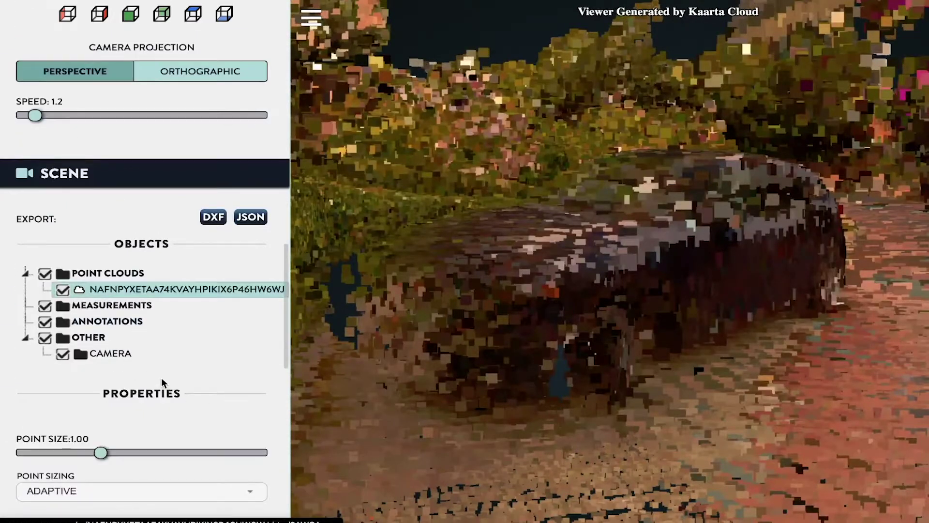
pyautogui.scroll(-8, 160, 377)
pyautogui.scroll(2, 138, 203)
pyautogui.moveTo(98, 176); pyautogui.dragTo(66, 202)
pyautogui.scroll(5, 217, 192)
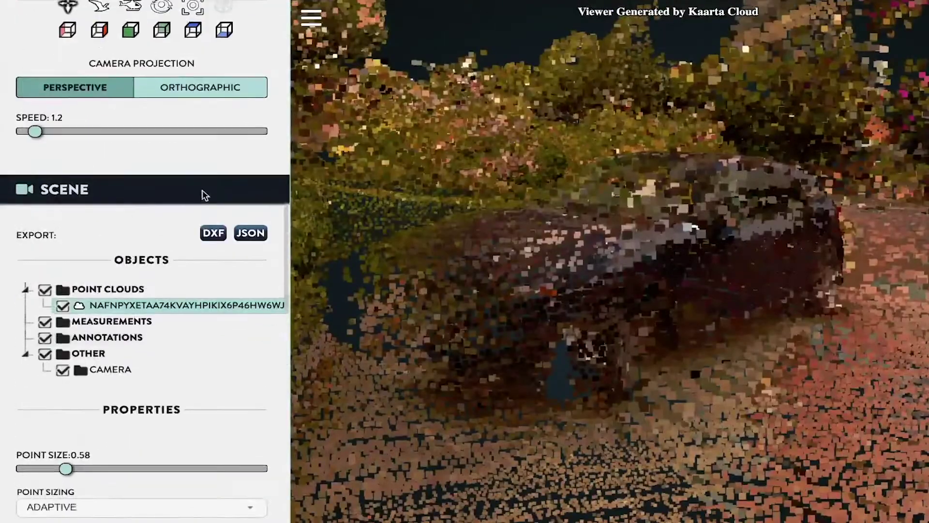
# - Lower the minimum node size to 29 and look over the street around the parked car
pyautogui.scroll(-12, 202, 193)
pyautogui.moveTo(134, 189); pyautogui.dragTo(74, 189)
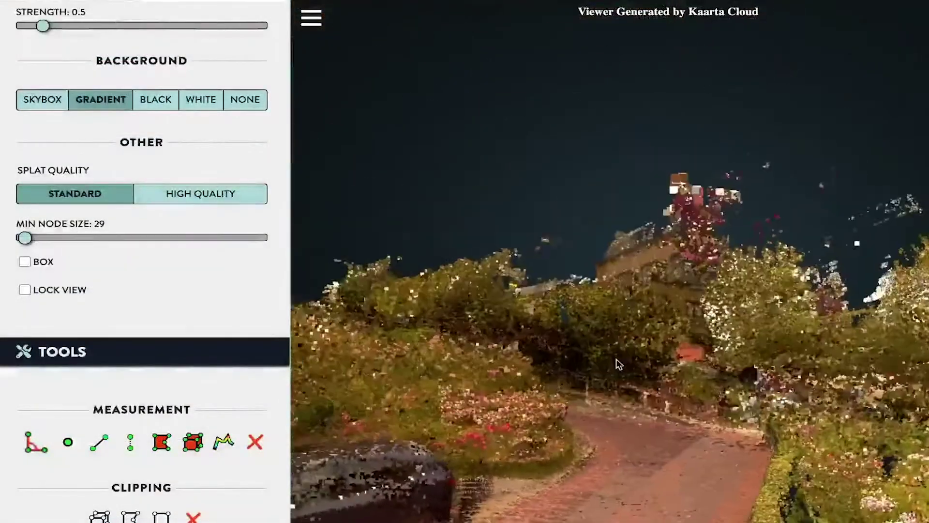
pyautogui.scroll(3, 619, 364)
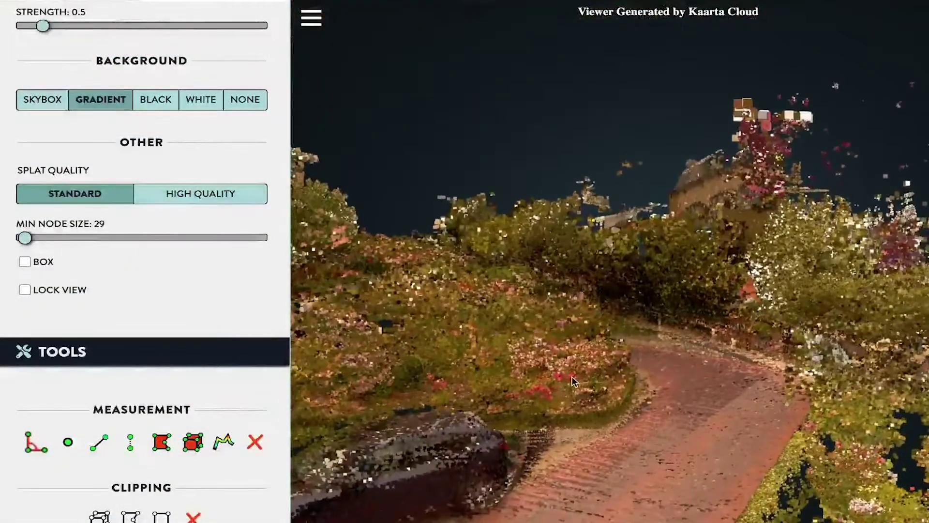
pyautogui.scroll(3, 520, 386)
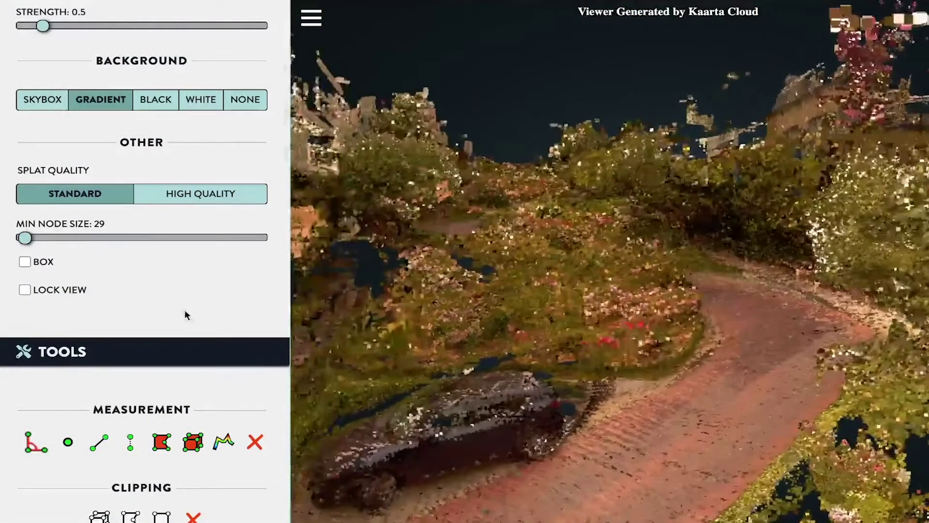
# - Show the node boxes over a wide view of the whole street scan, and hide them again
pyautogui.click(25, 264)
pyautogui.click(25, 264)
pyautogui.scroll(3, 549, 329)
pyautogui.scroll(-5, 549, 329)
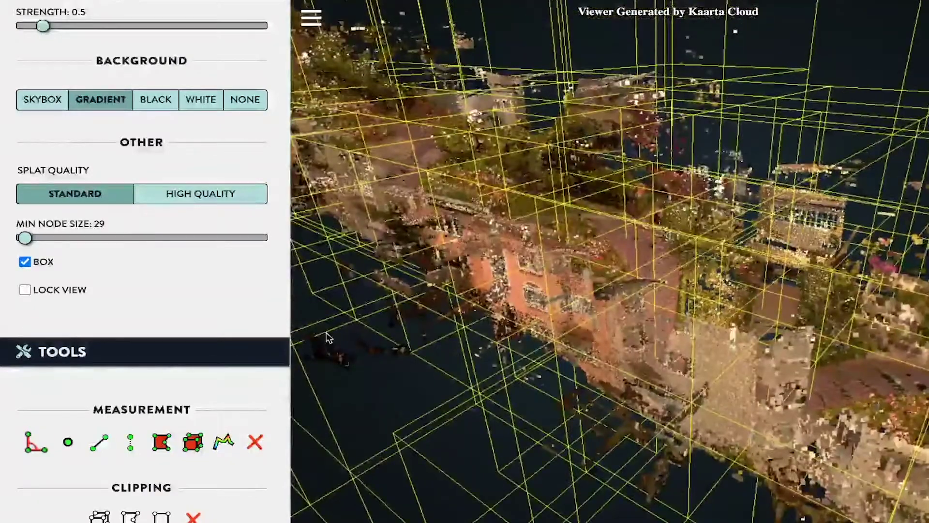
pyautogui.click(24, 262)
# - Try Lock View on the wide scan view, unlock it, and navigate back to the parked car on the brick street
pyautogui.click(25, 289)
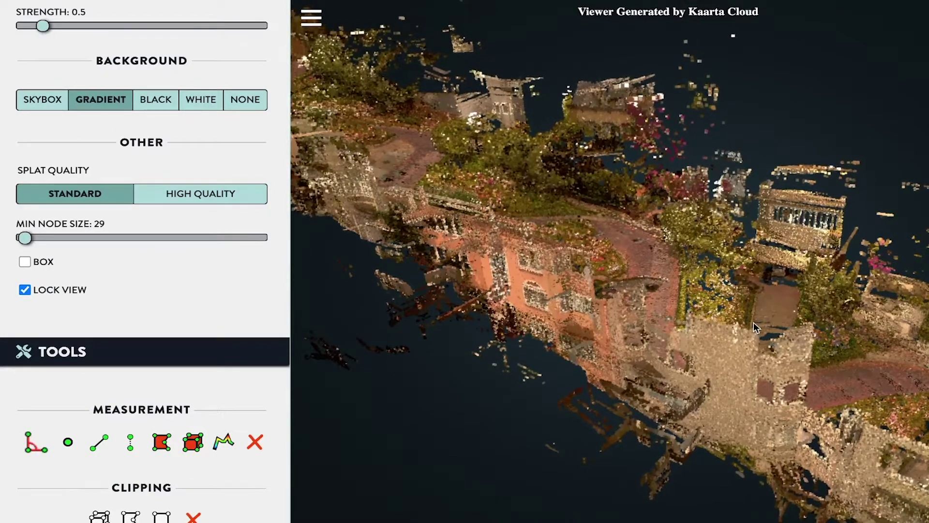
pyautogui.click(38, 293)
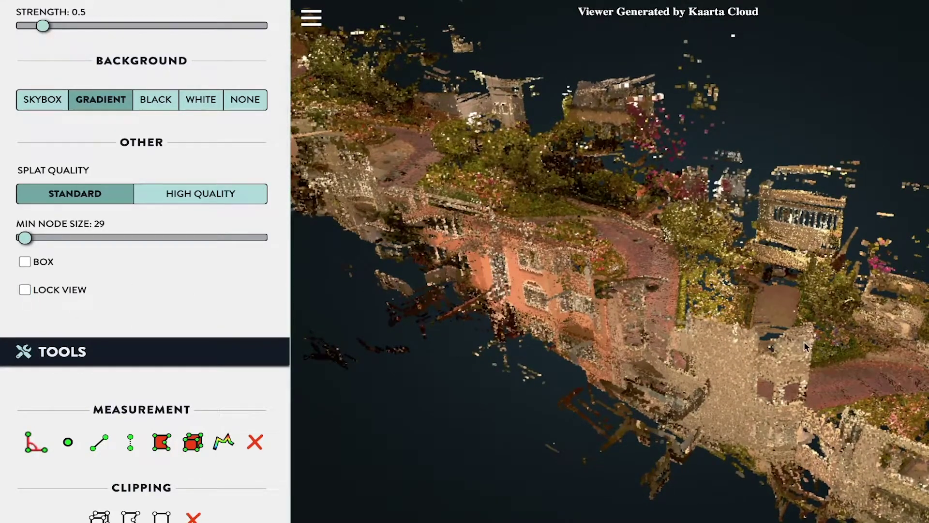
pyautogui.moveTo(804, 346); pyautogui.dragTo(694, 356, button='right')
pyautogui.scroll(-3, 694, 356)
pyautogui.scroll(6, 695, 356)
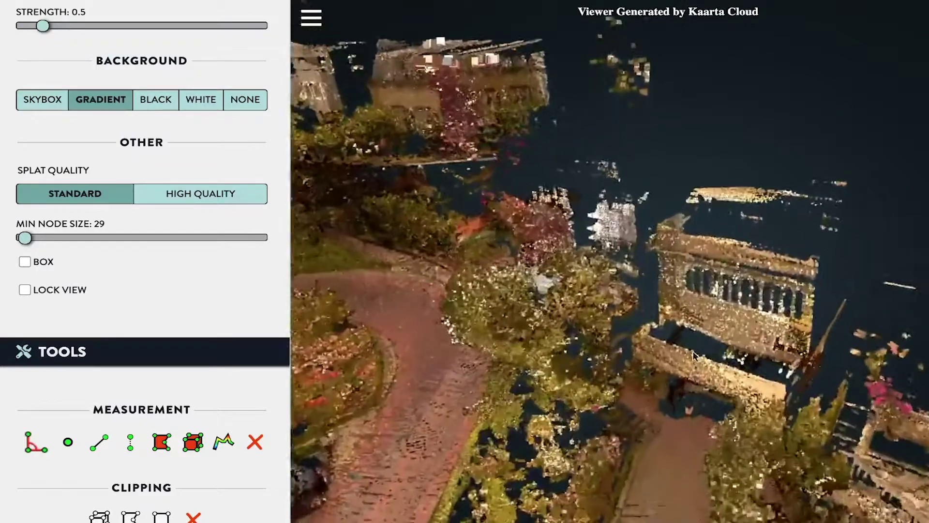
pyautogui.moveTo(695, 356); pyautogui.dragTo(484, 319)
pyautogui.click(76, 293)
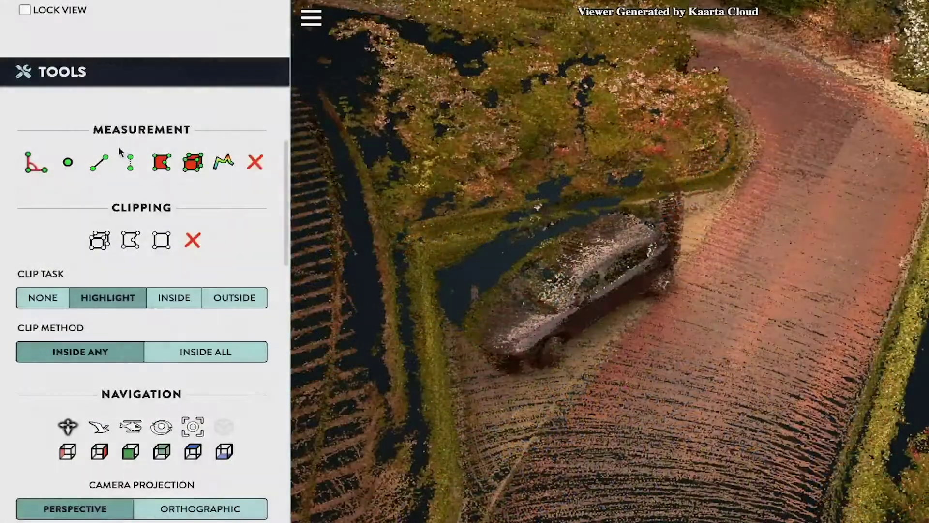
# - Measure a five-segment zigzag of distances down the brick street beside the parked car, and remove the measurement
pyautogui.scroll(-1, 120, 153)
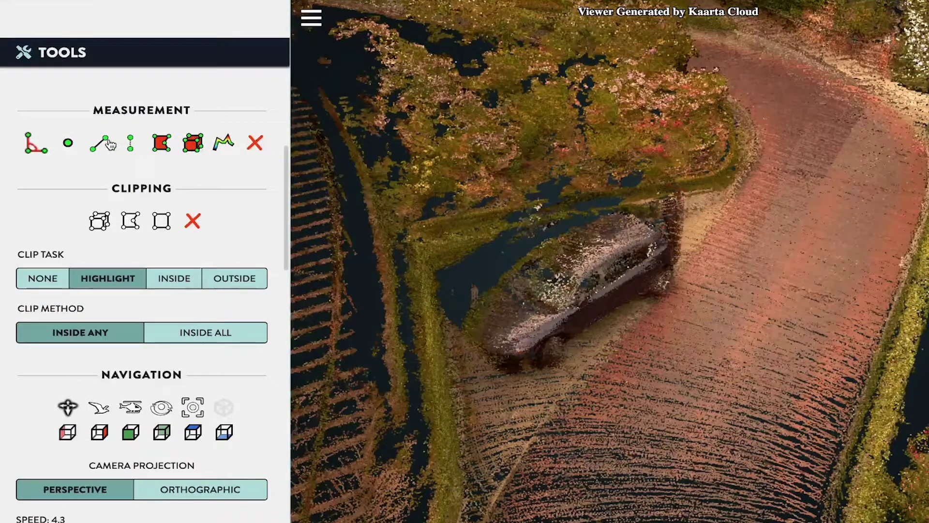
pyautogui.click(152, 151)
pyautogui.click(869, 173)
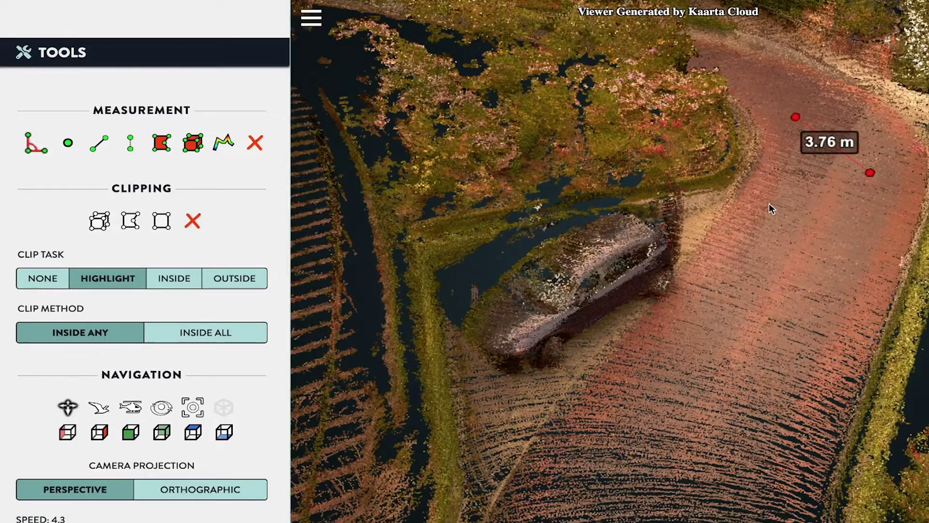
pyautogui.click(767, 206)
pyautogui.click(822, 259)
pyautogui.click(717, 301)
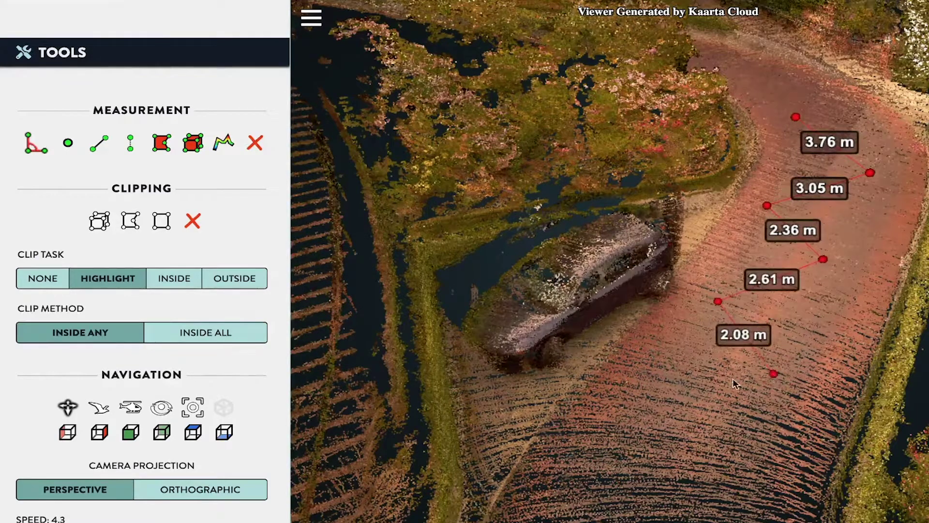
pyautogui.click(773, 374)
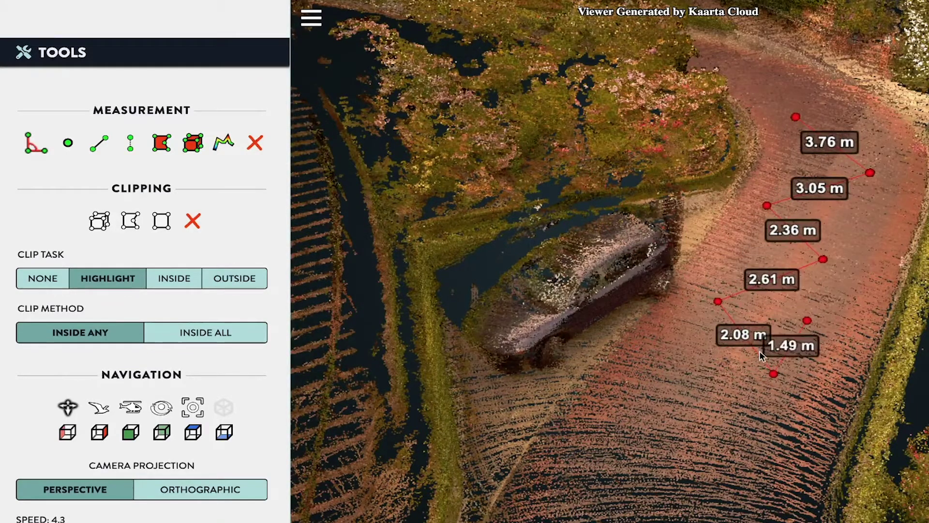
pyautogui.scroll(-3, 768, 351)
pyautogui.scroll(5, 767, 350)
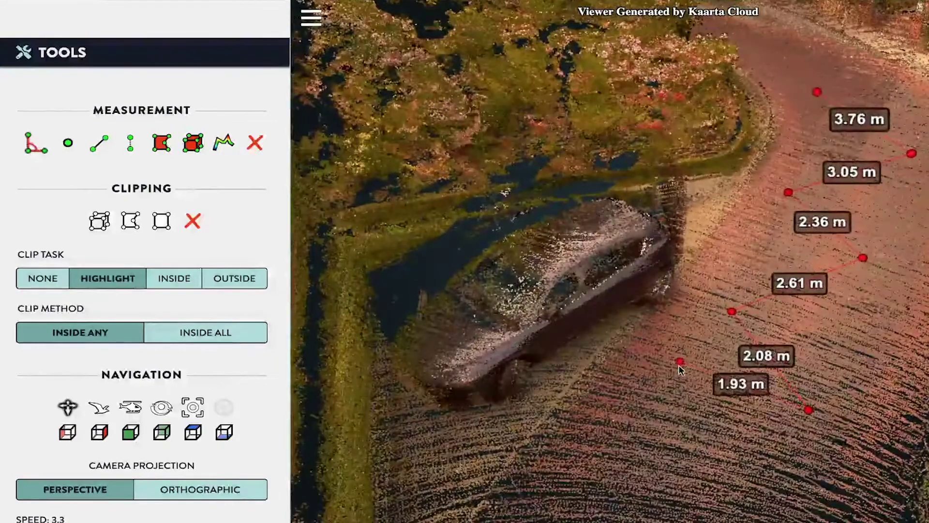
pyautogui.scroll(-3, 696, 415)
pyautogui.rightClick(696, 414)
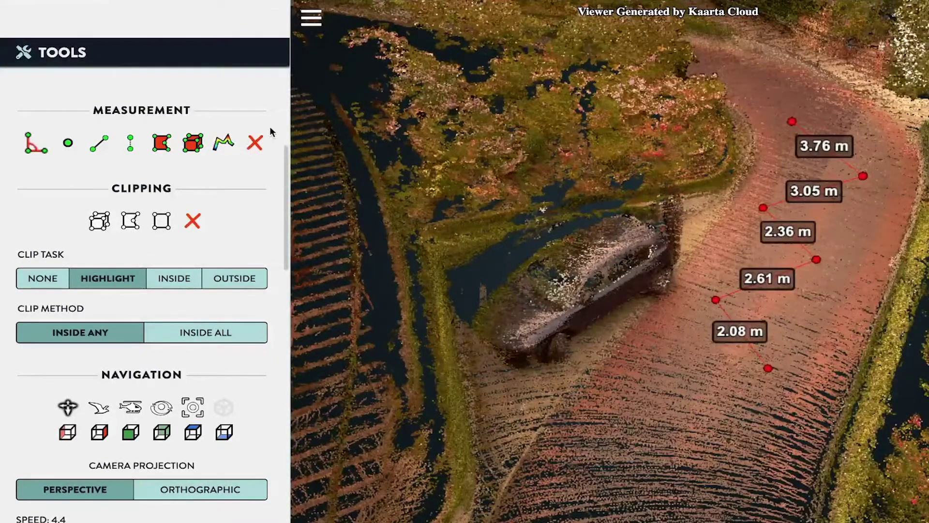
pyautogui.click(254, 143)
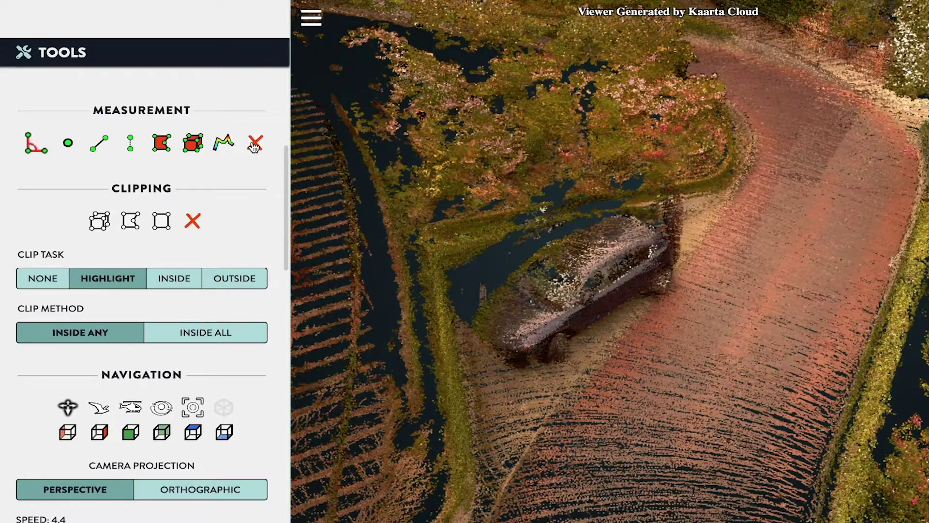
# - Measure the angles of a triangle laid across the brick street from beside the car to the street's far edge
pyautogui.scroll(-2, 675, 413)
pyautogui.scroll(3, 674, 413)
pyautogui.moveTo(674, 413); pyautogui.dragTo(690, 377)
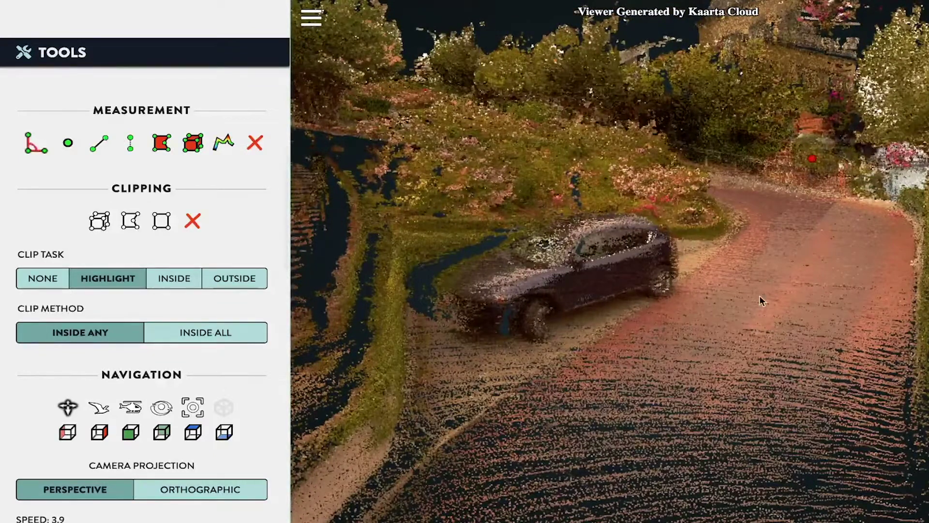
pyautogui.click(916, 268)
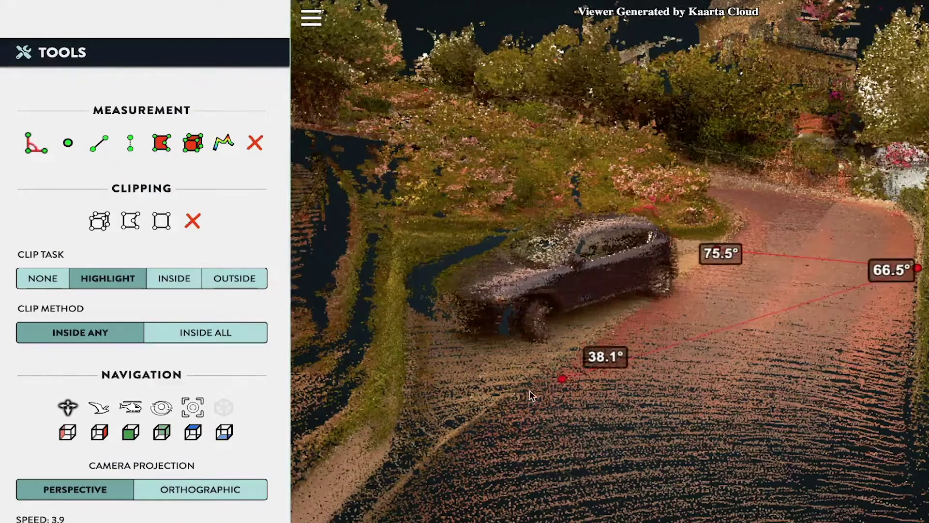
pyautogui.click(488, 407)
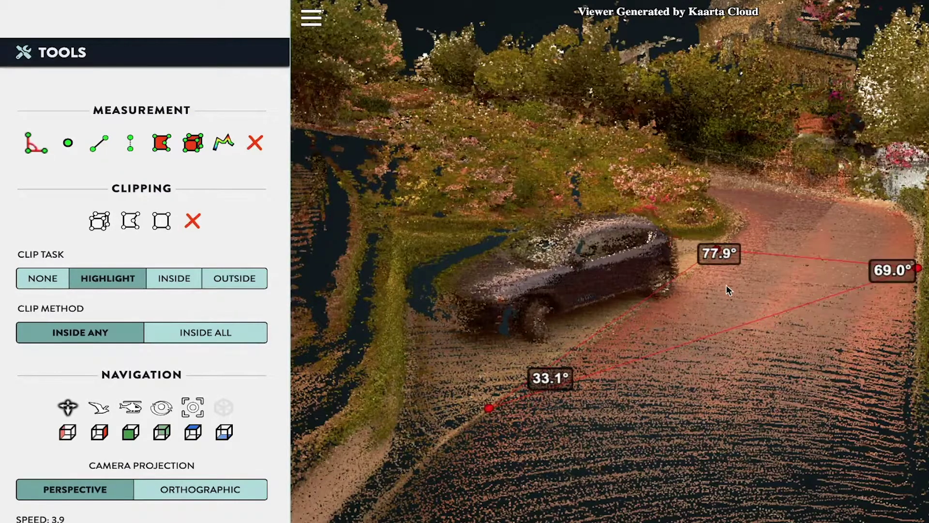
# - Measure the angles of a triangle on the car's side, moving its rear corner up to the roof, and reposition the street triangle's corners
pyautogui.scroll(5, 728, 285)
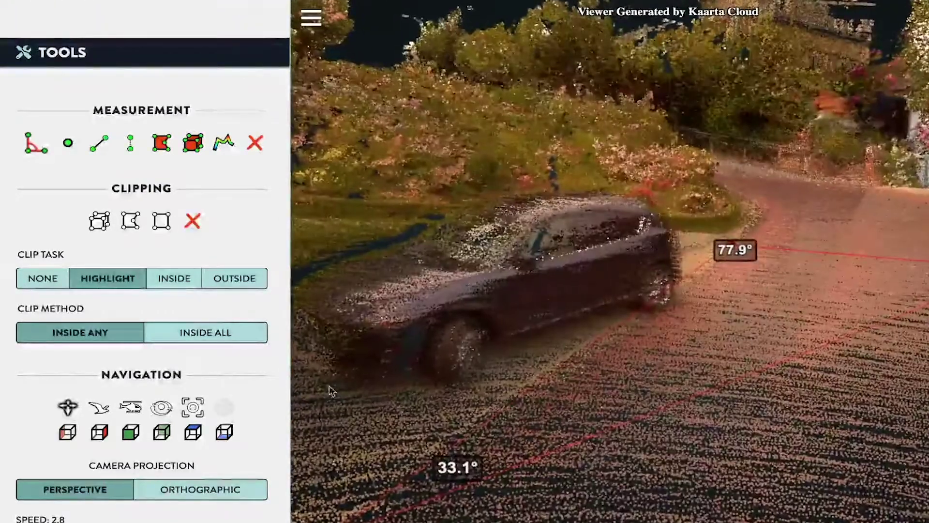
pyautogui.click(31, 154)
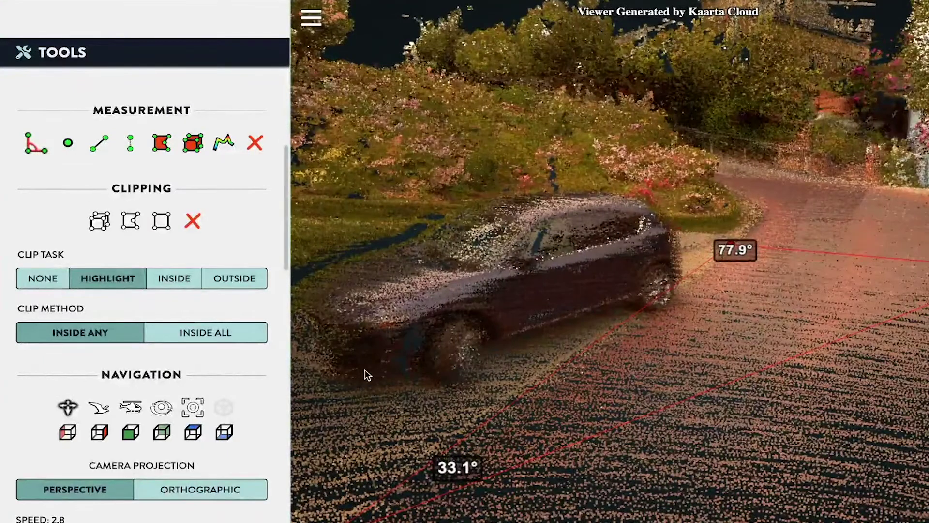
pyautogui.click(623, 300)
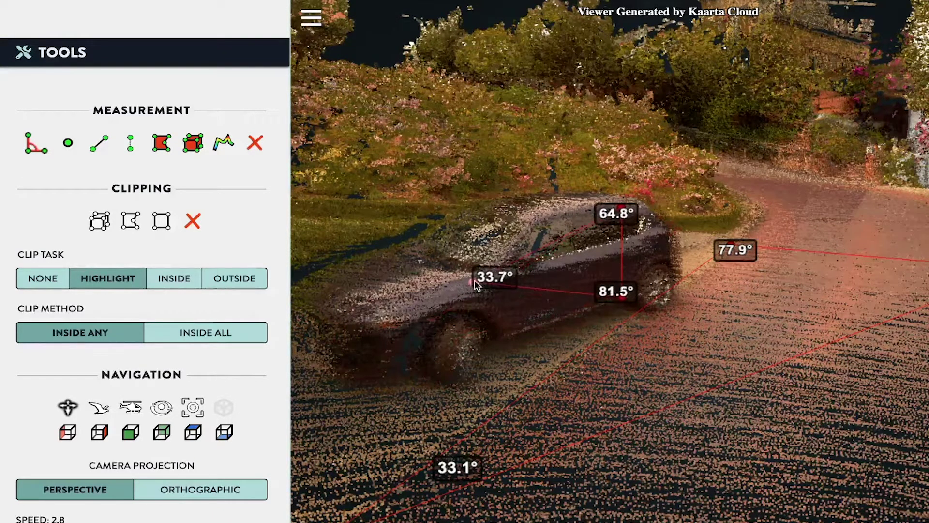
pyautogui.moveTo(630, 285)
pyautogui.mouseDown()
pyautogui.moveTo(645, 241)
pyautogui.moveTo(618, 211)
pyautogui.moveTo(557, 227)
pyautogui.mouseUp()
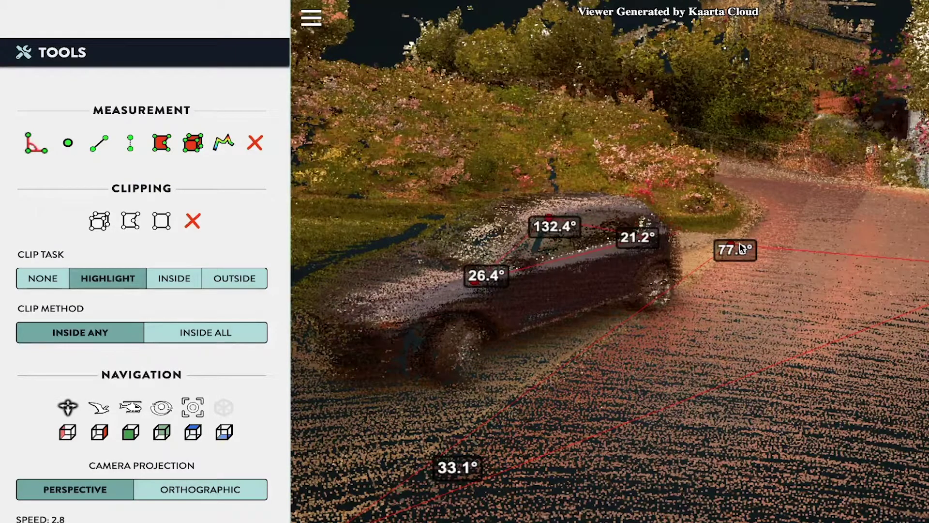
pyautogui.moveTo(733, 246)
pyautogui.mouseDown()
pyautogui.moveTo(732, 265)
pyautogui.moveTo(686, 317)
pyautogui.moveTo(648, 340)
pyautogui.mouseUp()
pyautogui.moveTo(928, 270); pyautogui.dragTo(928, 350)
# - Compare the coordinates and angles of the two angle measurements in the scene objects, and delete the one on the car
pyautogui.scroll(-10, 166, 252)
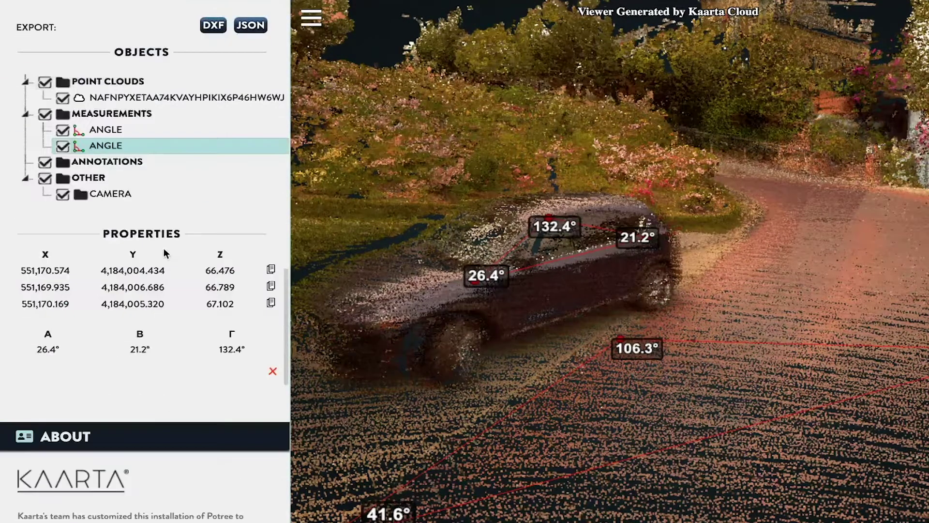
pyautogui.click(103, 130)
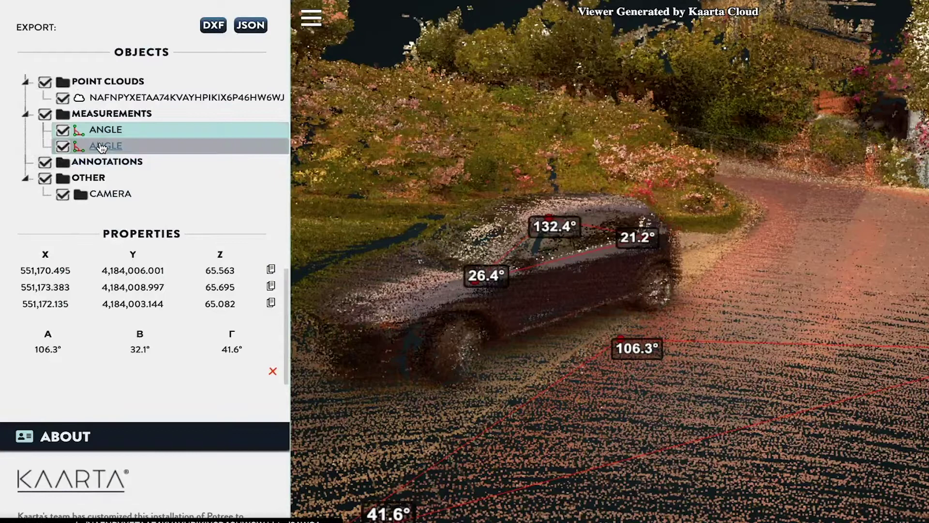
pyautogui.click(101, 147)
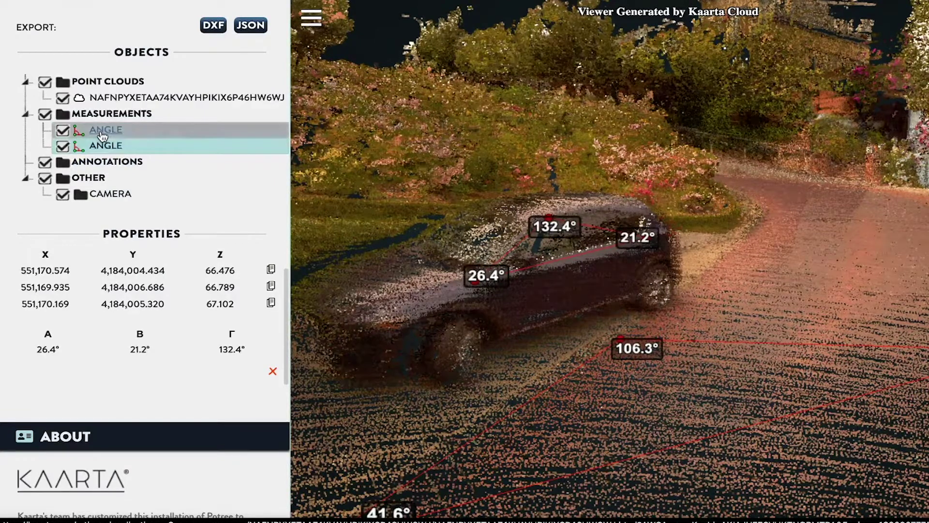
pyautogui.click(102, 131)
pyautogui.click(102, 145)
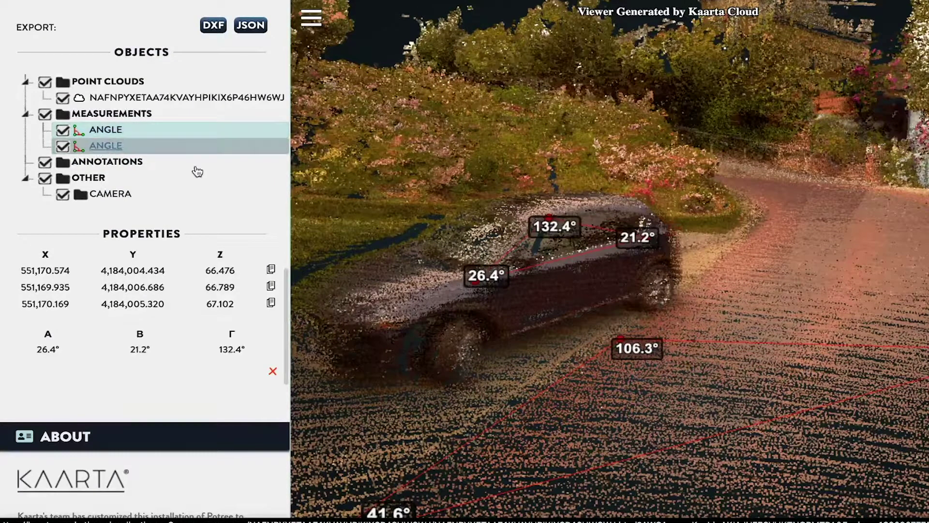
pyautogui.click(273, 371)
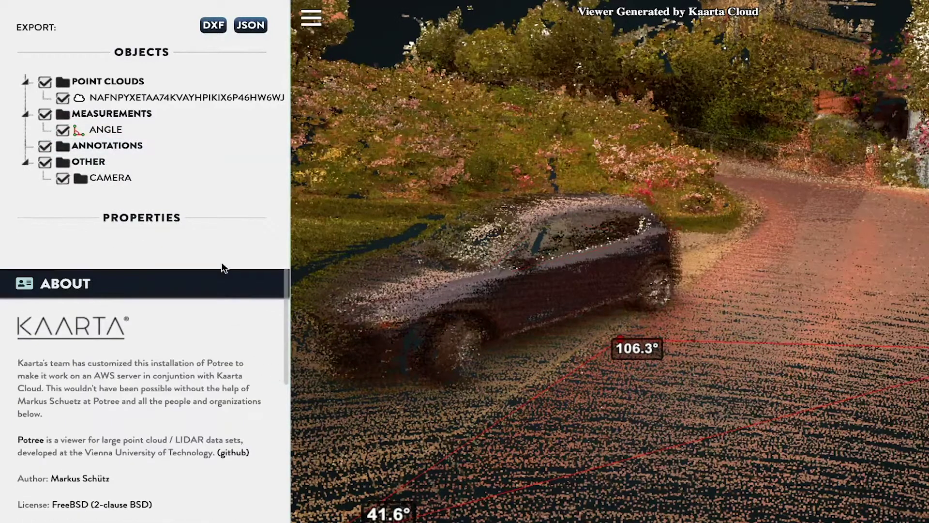
# - Measure a two-segment distance on the brick street beside the car, and remove all measurements
pyautogui.scroll(3, 222, 266)
pyautogui.scroll(10, 222, 268)
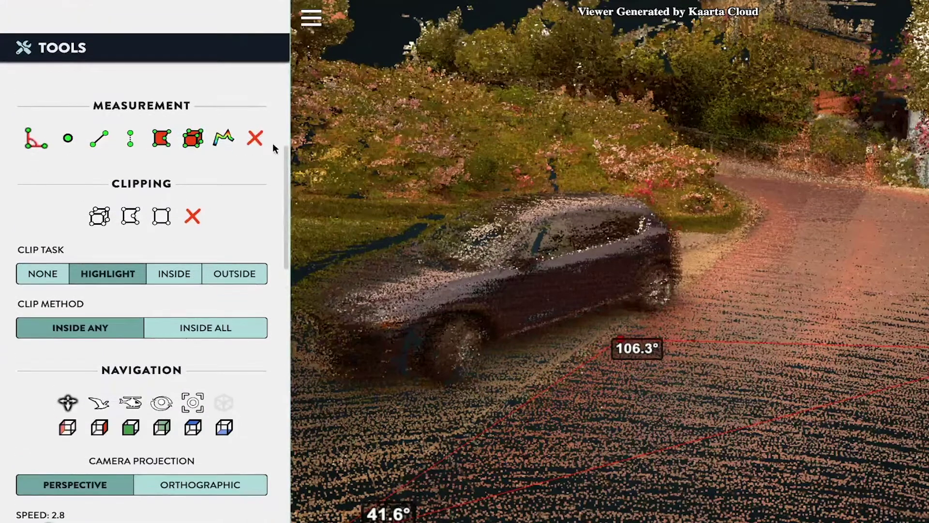
pyautogui.click(841, 254)
pyautogui.click(806, 294)
pyautogui.click(771, 364)
pyautogui.rightClick(901, 339)
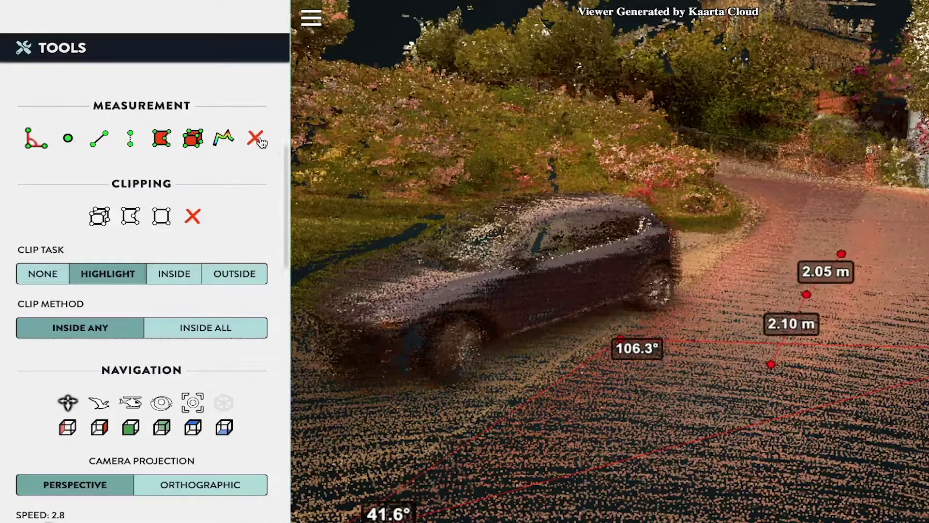
pyautogui.click(260, 140)
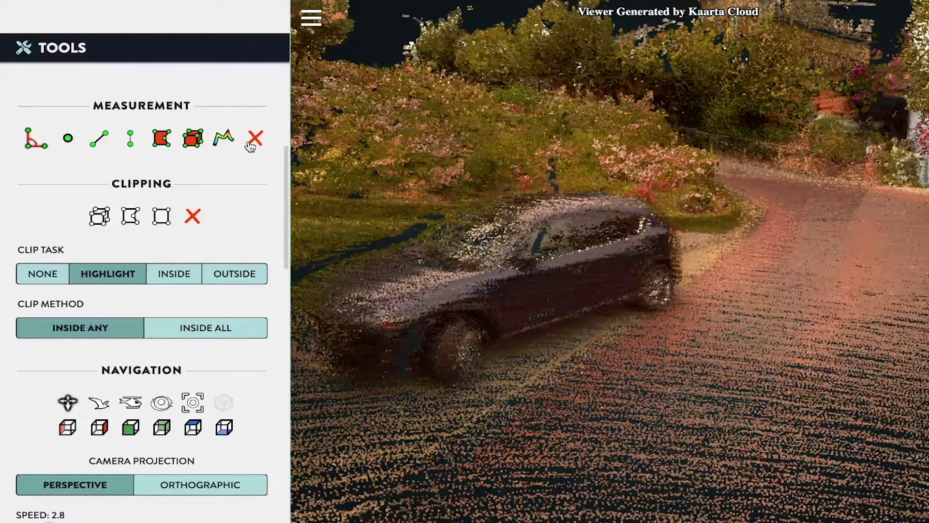
# - Place a point measurement on the green border in front of the parked car to read its coordinates
pyautogui.moveTo(409, 296); pyautogui.dragTo(703, 267)
pyautogui.scroll(-2, 678, 291)
pyautogui.moveTo(685, 305); pyautogui.dragTo(692, 256)
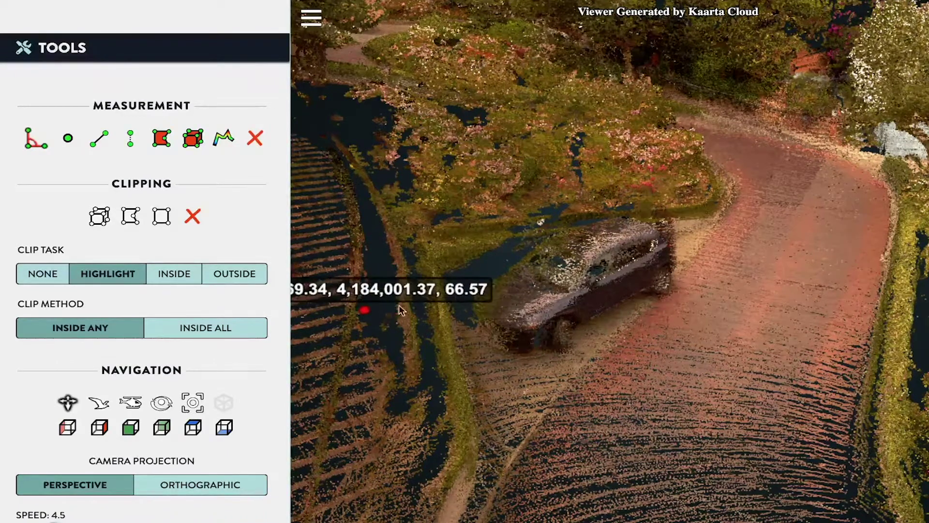
pyautogui.click(441, 308)
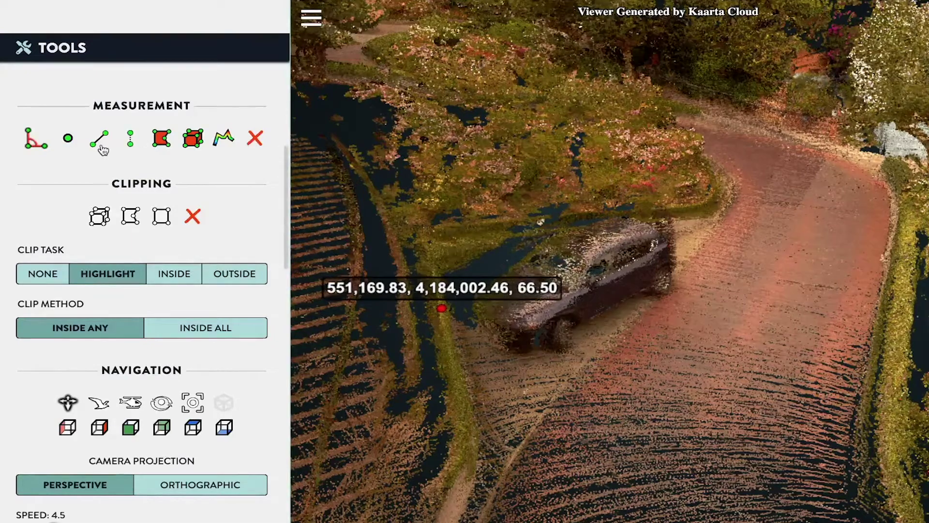
# - Measure a three-segment distance along the street's curve from above, and examine its coordinates and total in the scene properties
pyautogui.scroll(-5, 795, 277)
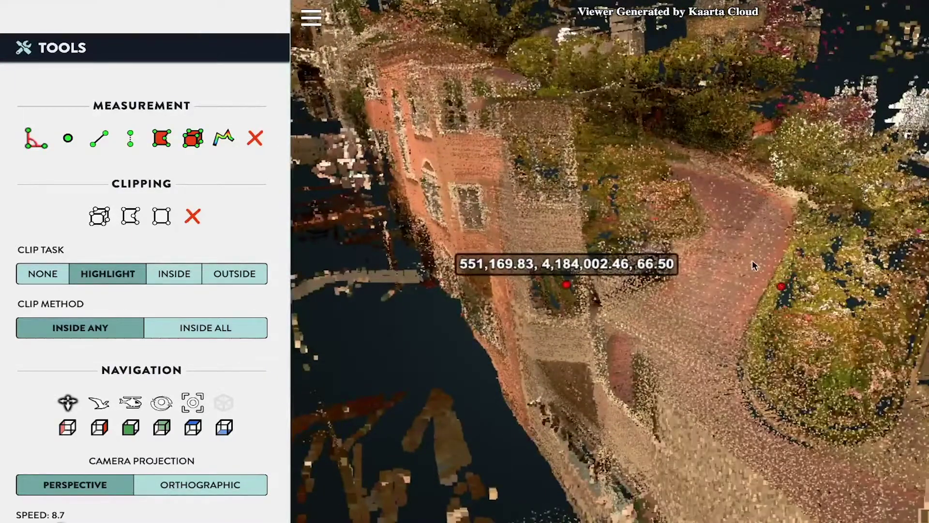
pyautogui.moveTo(768, 224); pyautogui.dragTo(747, 288, button='right')
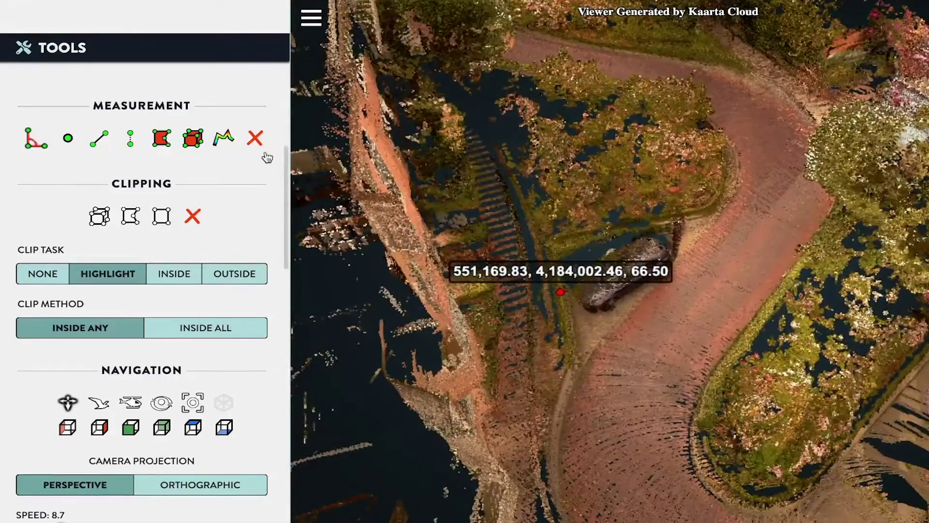
pyautogui.click(760, 124)
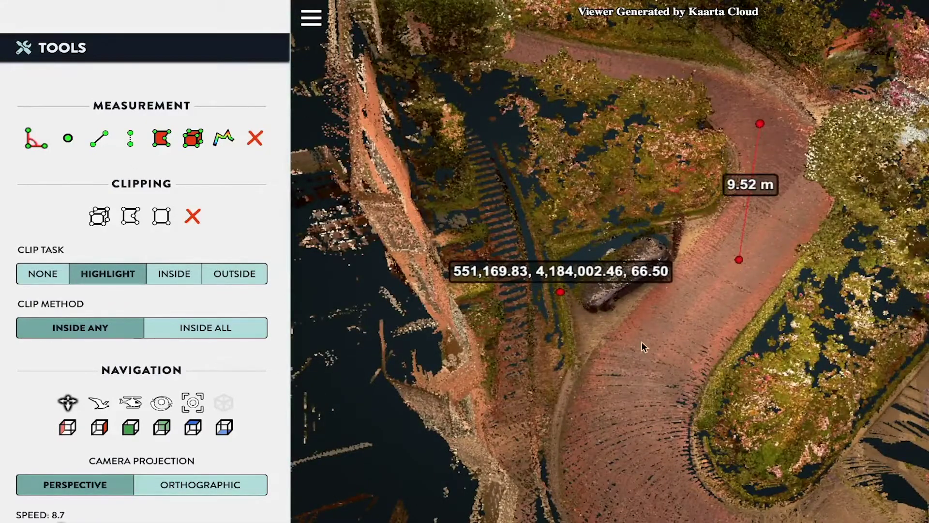
pyautogui.click(622, 399)
pyautogui.click(661, 491)
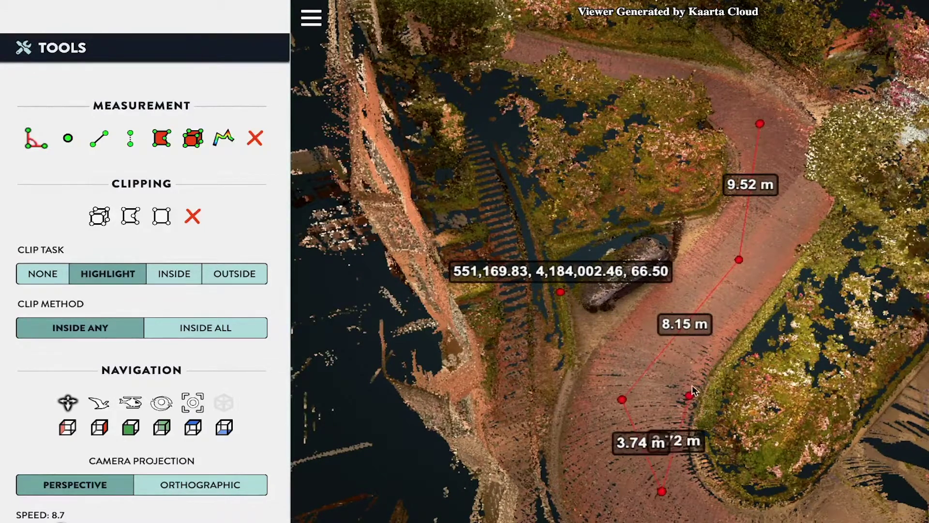
pyautogui.rightClick(692, 390)
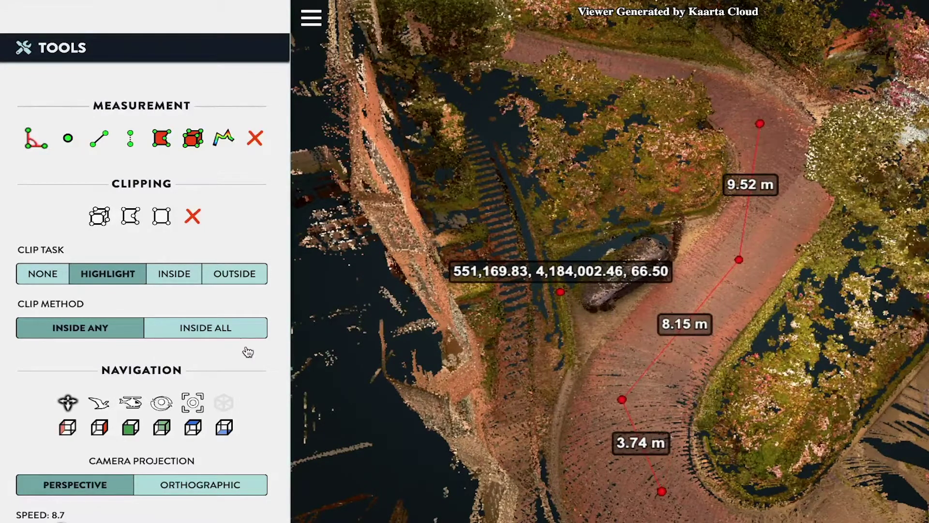
pyautogui.scroll(-10, 111, 303)
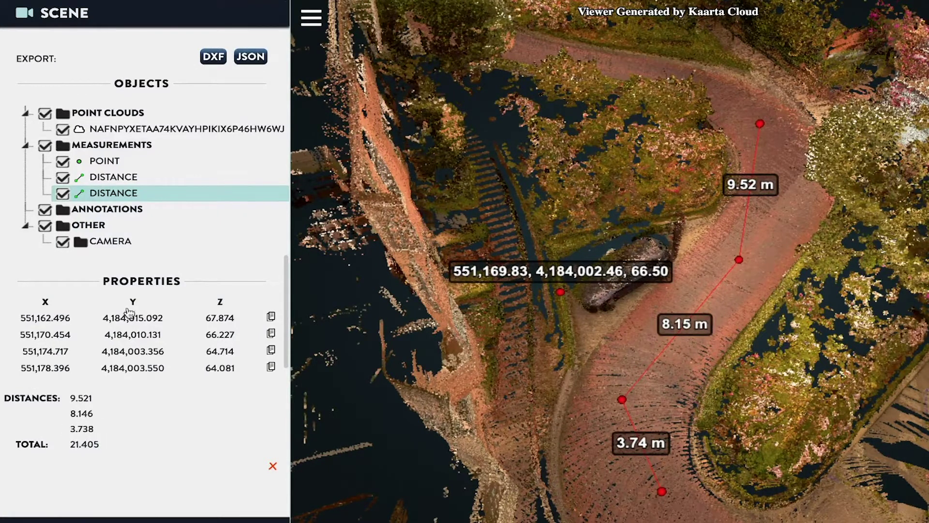
# - Measure the parked car's height from the ground beside it up to its roof
pyautogui.scroll(10, 130, 311)
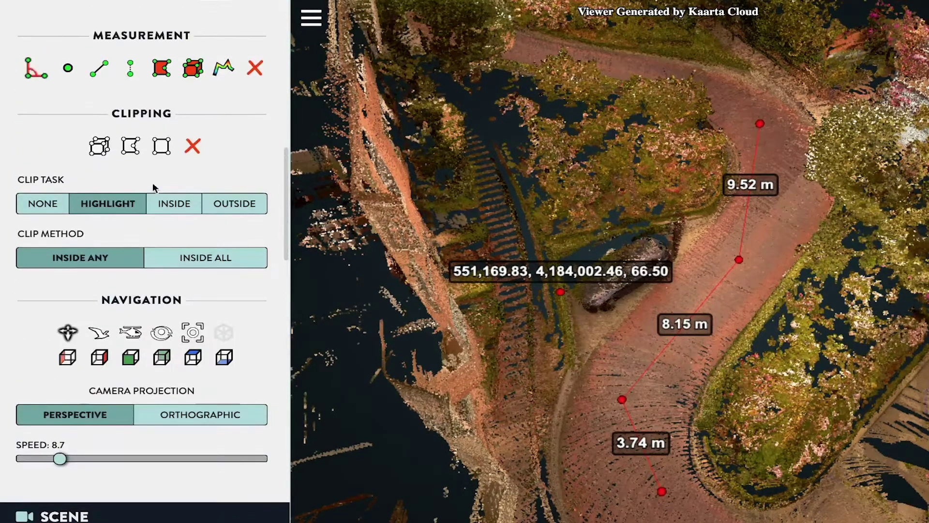
pyautogui.doubleClick(601, 299)
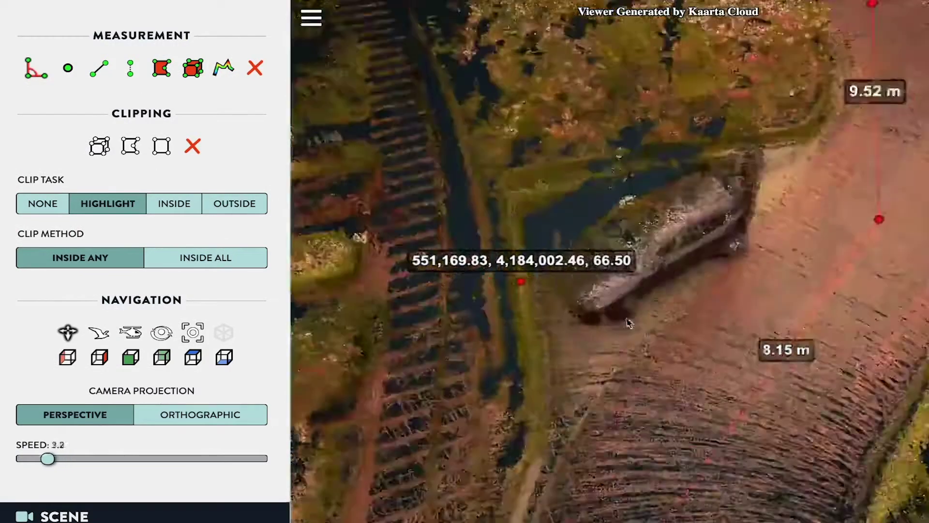
pyautogui.moveTo(697, 369); pyautogui.dragTo(782, 282, button='right')
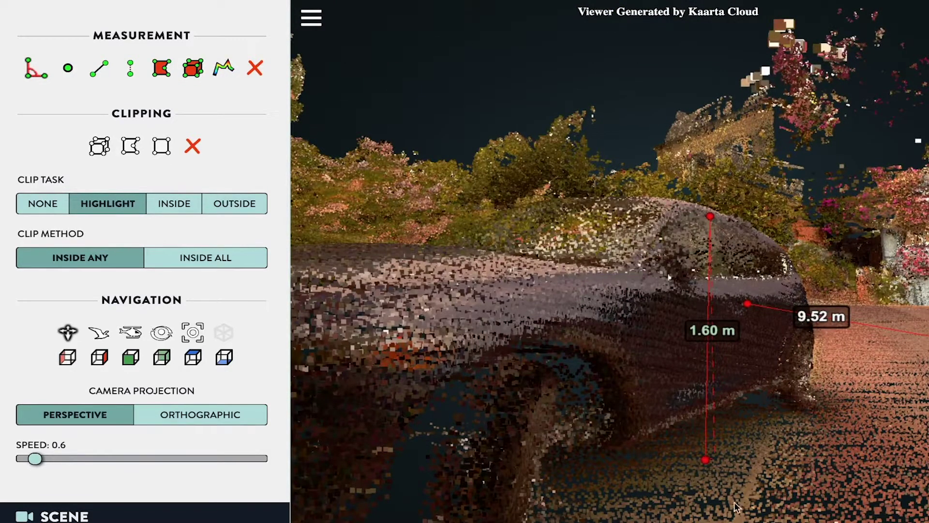
# - Adjust the lower end of the car's height measurement on the ground while checking it from several angles
pyautogui.moveTo(785, 487); pyautogui.dragTo(678, 469, button='right')
pyautogui.moveTo(828, 458); pyautogui.dragTo(708, 487)
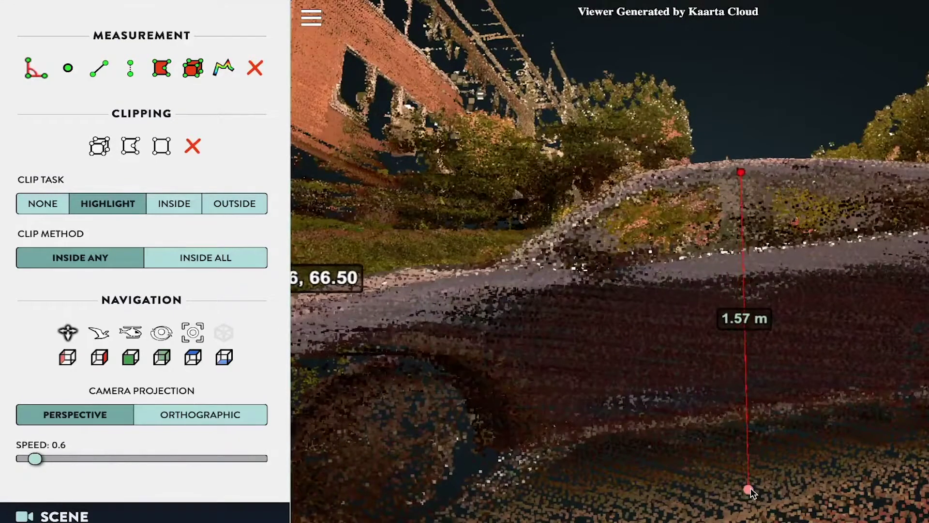
pyautogui.moveTo(680, 501); pyautogui.dragTo(774, 504, button='right')
pyautogui.moveTo(611, 511); pyautogui.dragTo(676, 476)
pyautogui.scroll(-2, 675, 471)
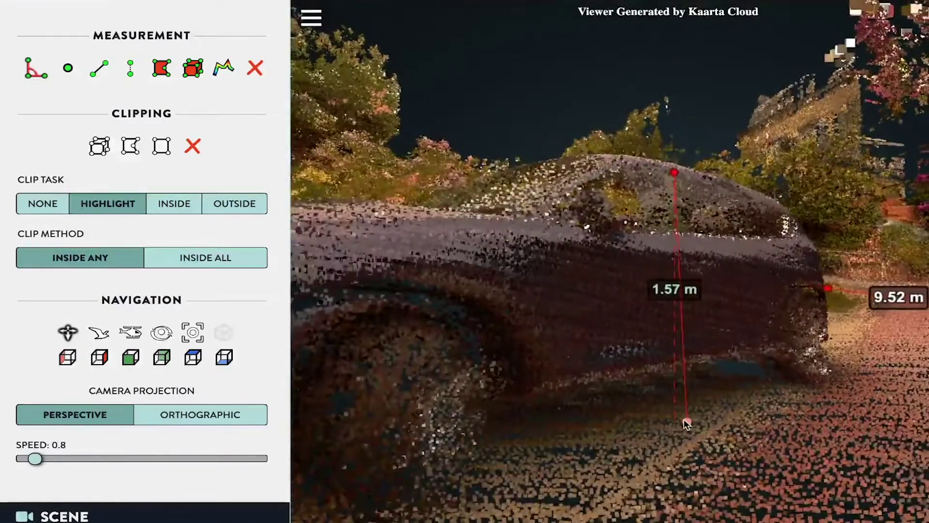
# - Reposition the ground end of the car's height measurement below its roof point, and examine the measurement in the scene objects
pyautogui.moveTo(692, 448); pyautogui.dragTo(788, 425)
pyautogui.moveTo(843, 427)
pyautogui.mouseDown()
pyautogui.moveTo(831, 439)
pyautogui.moveTo(873, 444)
pyautogui.mouseUp()
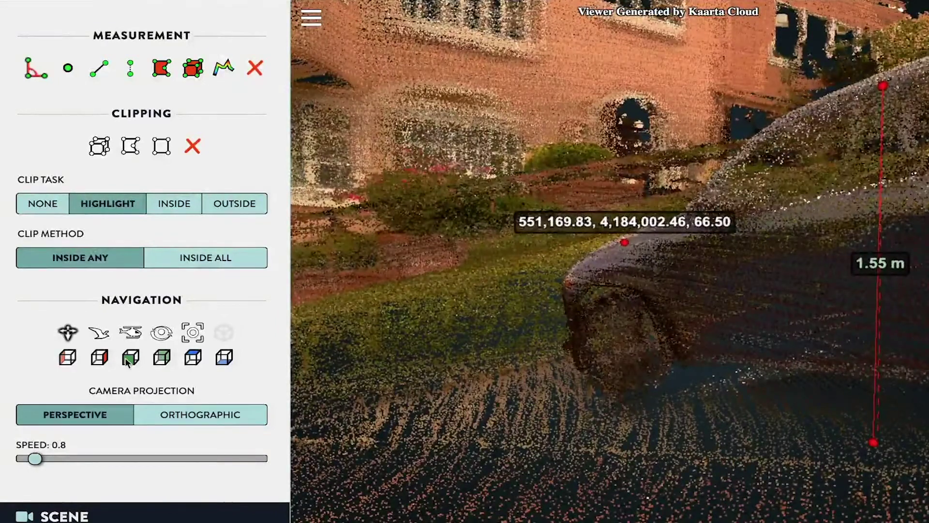
pyautogui.scroll(-5, 123, 341)
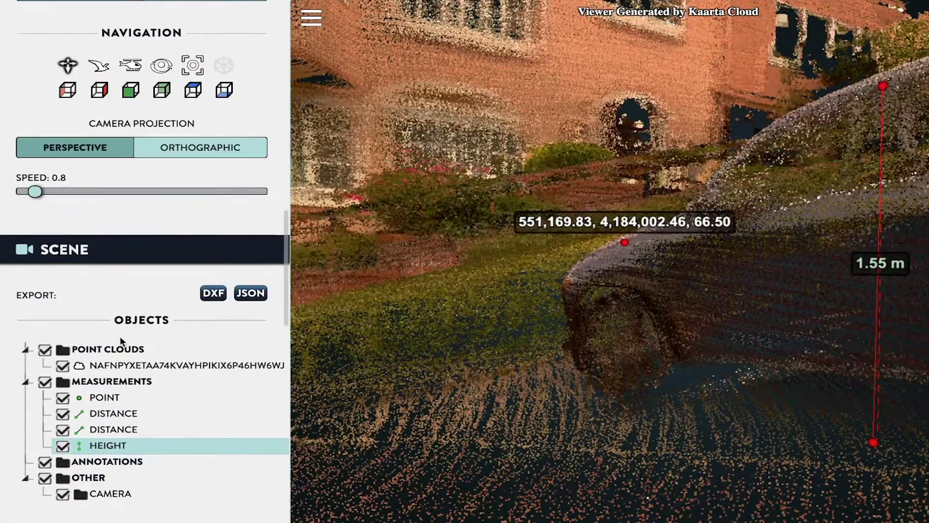
pyautogui.scroll(-5, 147, 346)
pyautogui.click(174, 388)
# - Measure the area of the beige building facade across the street's curve with a four-corner polygon
pyautogui.scroll(13, 173, 387)
pyautogui.scroll(-8, 609, 369)
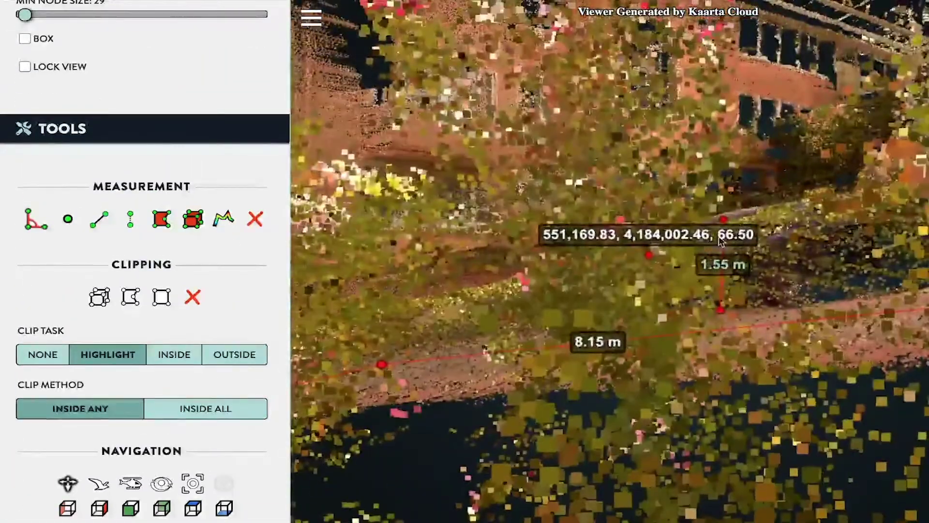
pyautogui.moveTo(649, 317); pyautogui.dragTo(710, 284)
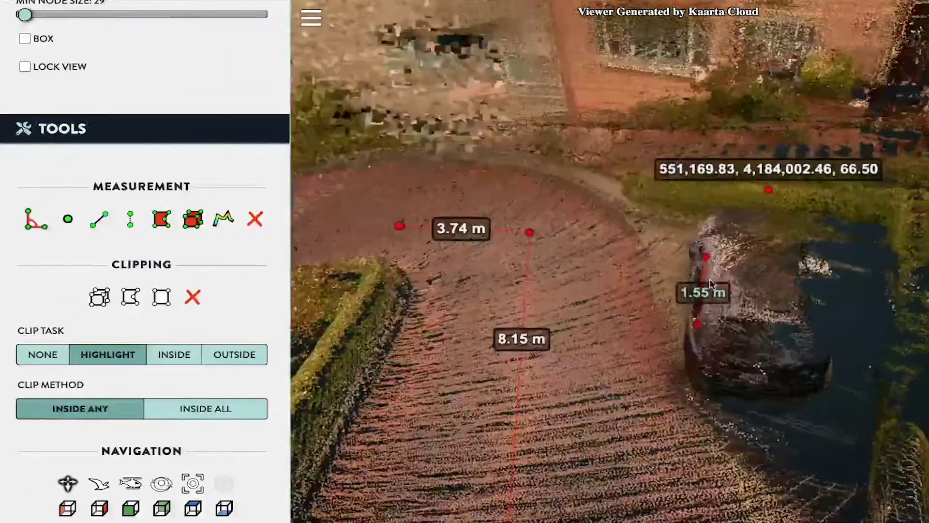
pyautogui.scroll(-6, 710, 284)
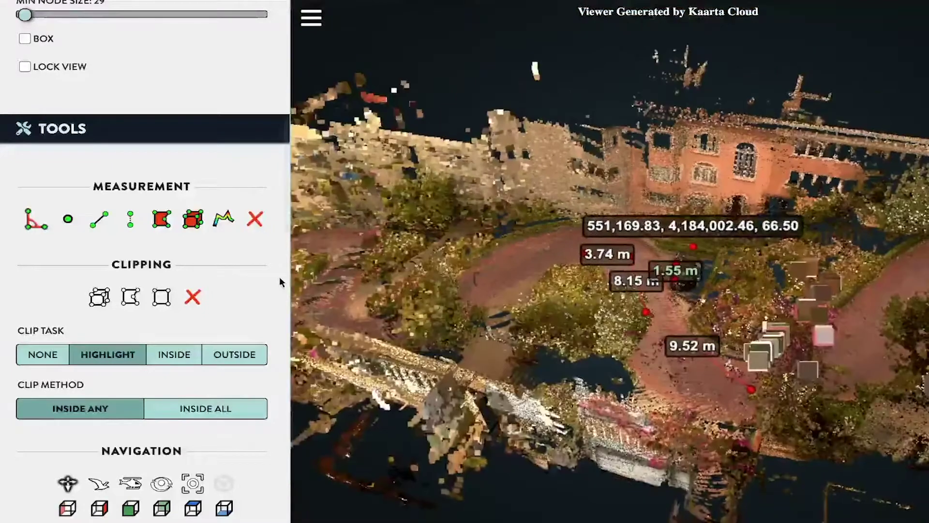
pyautogui.click(161, 218)
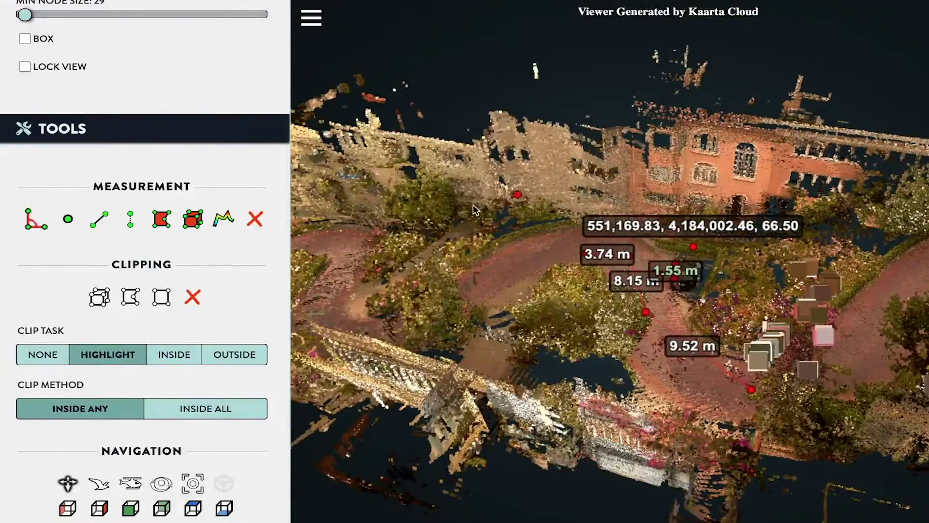
pyautogui.click(502, 210)
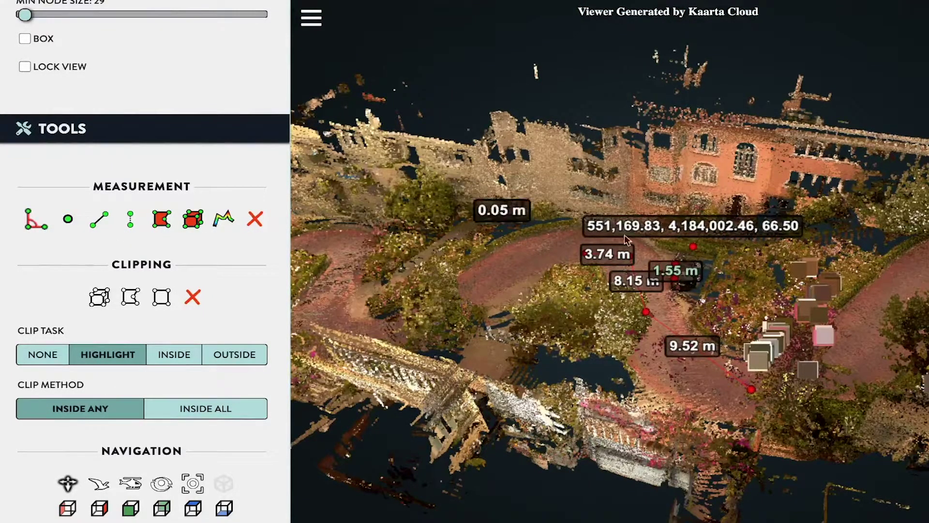
pyautogui.click(624, 225)
pyautogui.click(618, 129)
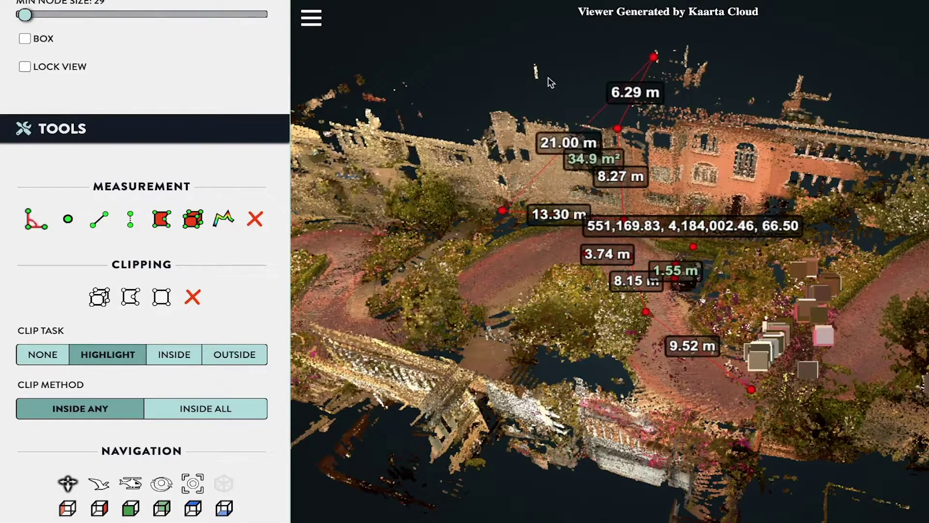
pyautogui.click(490, 113)
pyautogui.rightClick(490, 113)
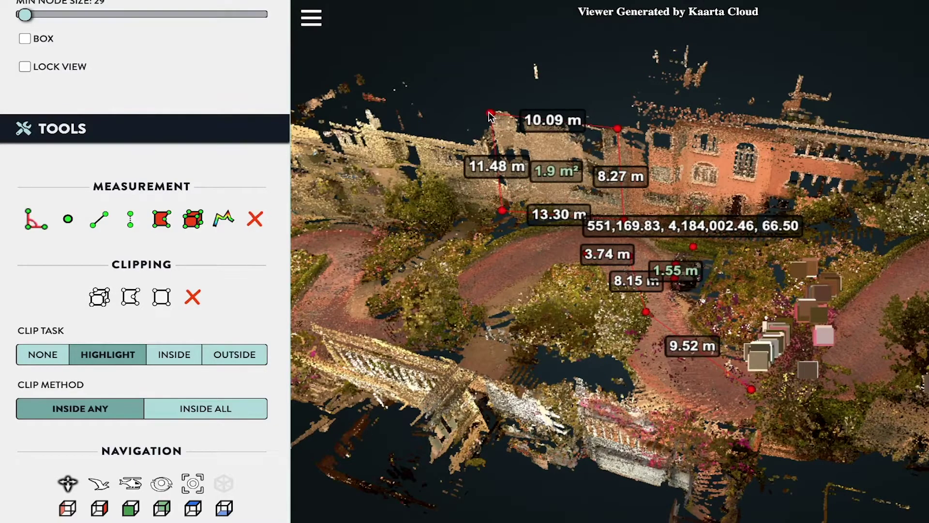
# - Adjust the facade area's upper corner beside the brick building and its opposite lower corner at the base of the wall
pyautogui.moveTo(450, 135); pyautogui.dragTo(551, 143)
pyautogui.moveTo(525, 180); pyautogui.dragTo(543, 141)
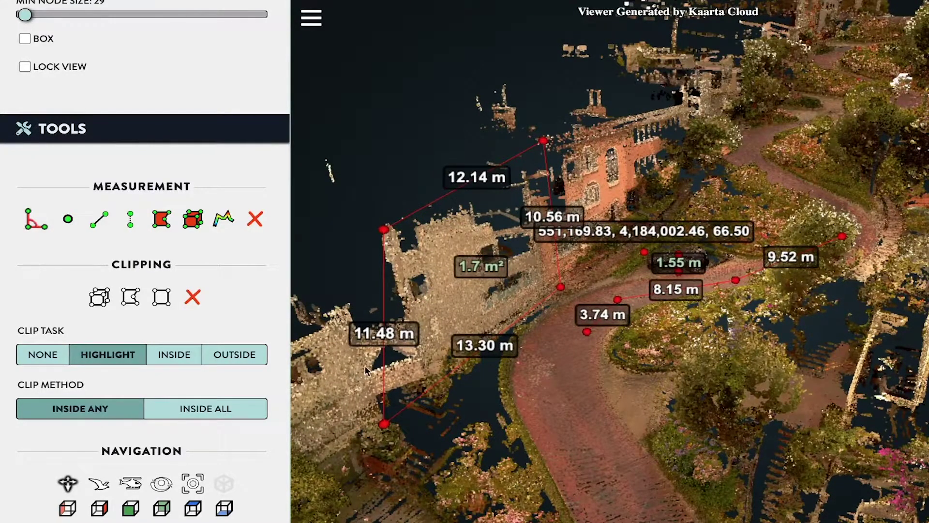
pyautogui.moveTo(383, 424); pyautogui.dragTo(427, 385)
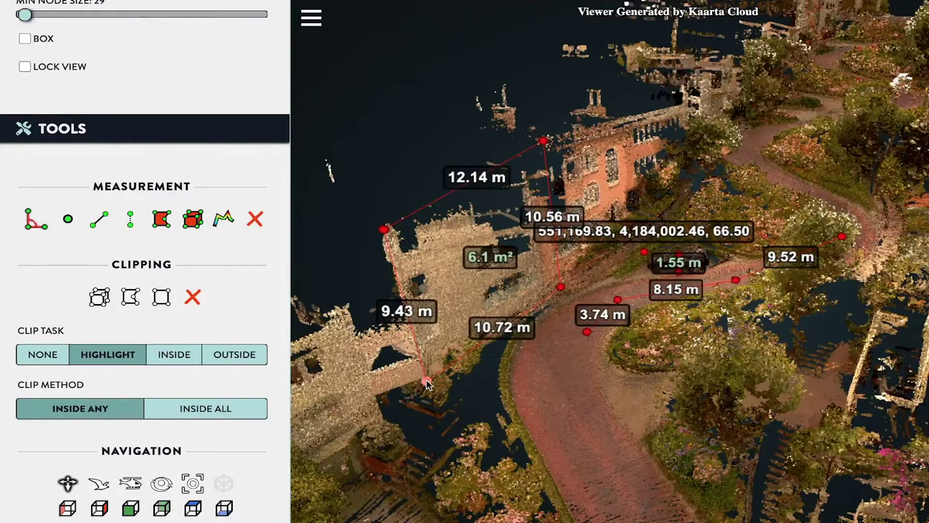
# - Place a volume measurement box over the garden beside the street's lower bend
pyautogui.moveTo(607, 445); pyautogui.dragTo(737, 416)
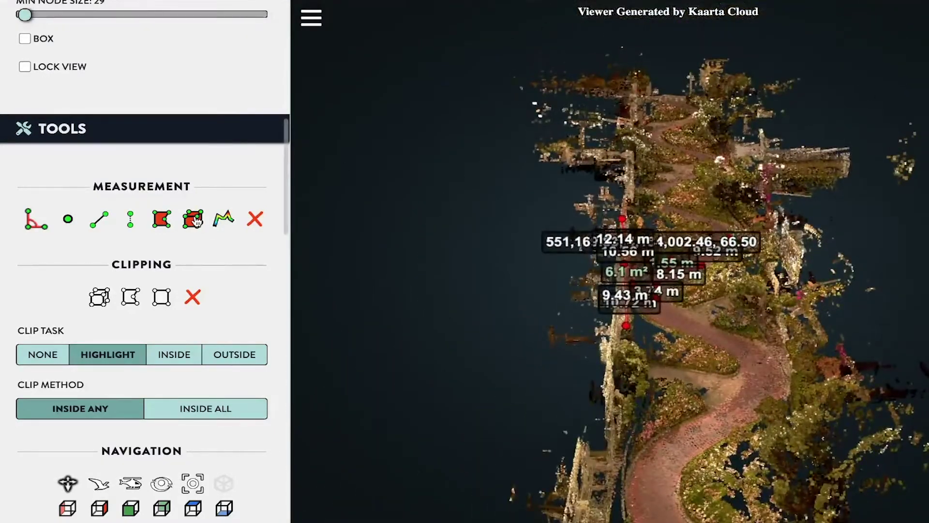
pyautogui.click(196, 221)
pyautogui.click(724, 401)
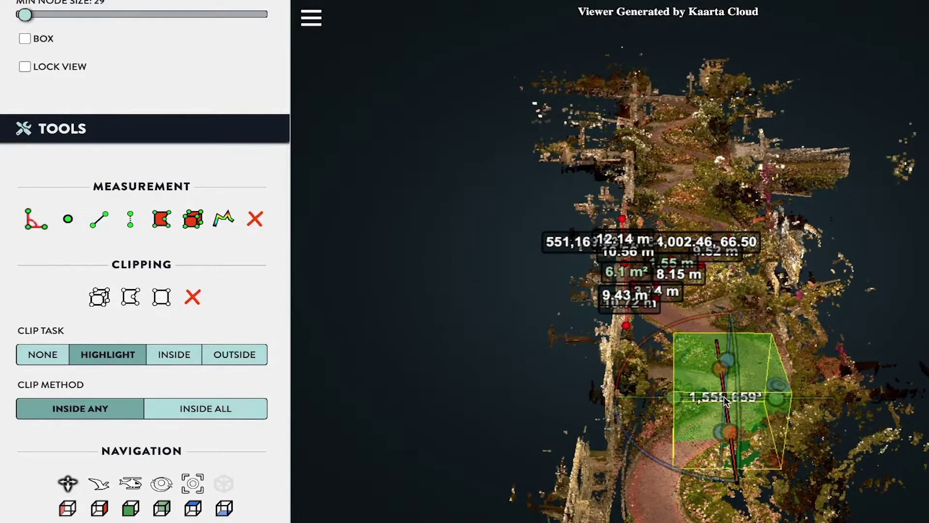
# - Move and resize the volume box to enclose the building facade beside the lower end of the street
pyautogui.moveTo(609, 473); pyautogui.dragTo(530, 341, button='right')
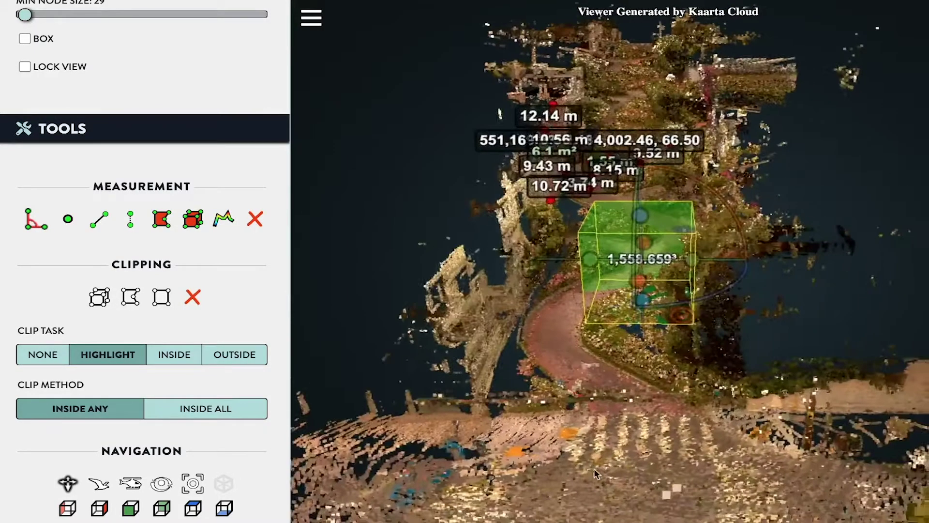
pyautogui.moveTo(687, 397); pyautogui.dragTo(604, 437)
pyautogui.moveTo(642, 405); pyautogui.dragTo(691, 387, button='right')
pyautogui.scroll(-3, 691, 335)
pyautogui.moveTo(622, 263); pyautogui.dragTo(532, 244)
pyautogui.moveTo(682, 288); pyautogui.dragTo(565, 302)
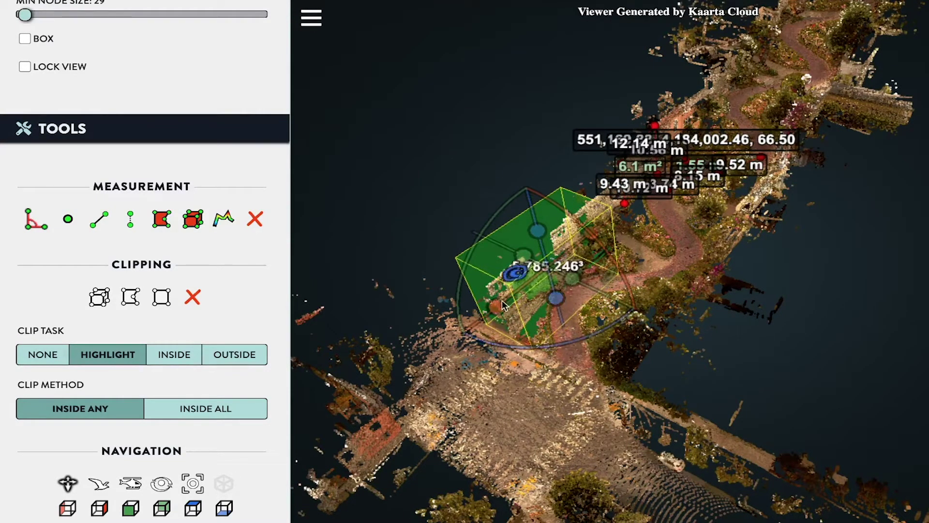
pyautogui.moveTo(497, 306); pyautogui.dragTo(499, 304)
pyautogui.moveTo(538, 217)
pyautogui.mouseDown()
pyautogui.moveTo(527, 171)
pyautogui.moveTo(542, 225)
pyautogui.mouseUp()
pyautogui.moveTo(497, 350); pyautogui.dragTo(411, 407)
pyautogui.moveTo(496, 224); pyautogui.dragTo(535, 256)
# - Examine the volume's position and dimensions in the scene properties, and make it a clip volume
pyautogui.scroll(-8, 237, 315)
pyautogui.scroll(-5, 234, 317)
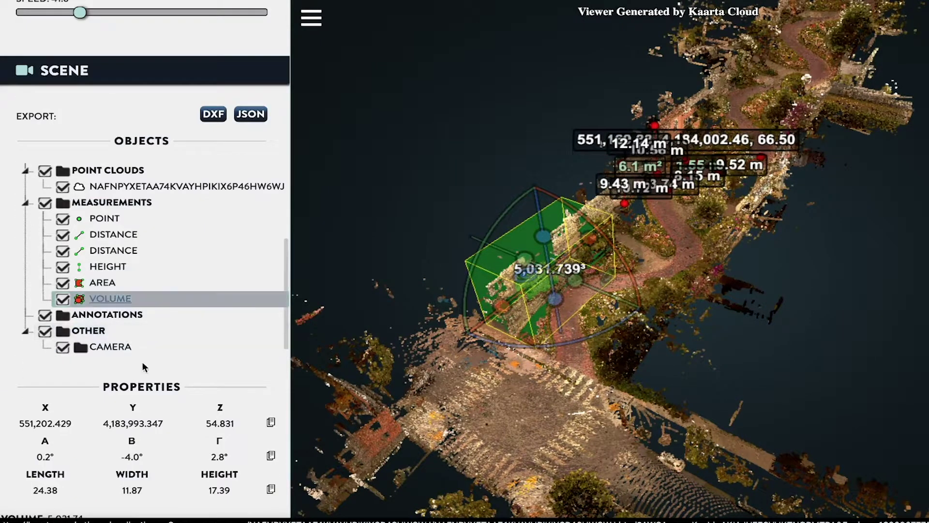
pyautogui.scroll(-5, 140, 360)
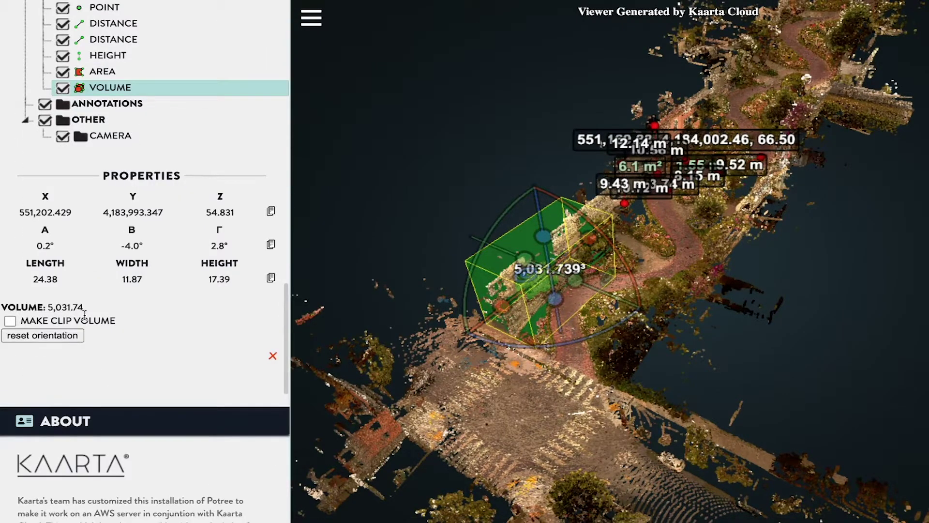
pyautogui.click(11, 322)
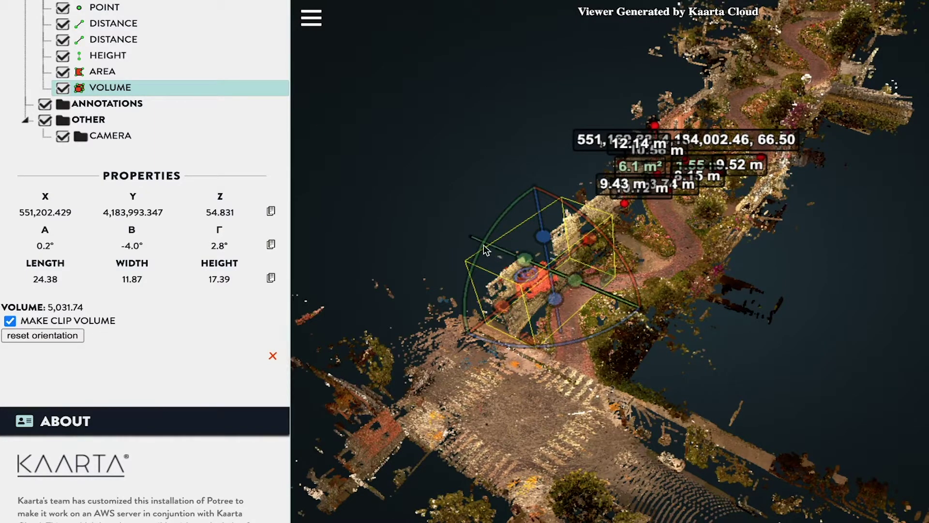
# - Extend the volume box to a length of 27.02 as seen from above, and turn off its use as a clip volume
pyautogui.click(520, 265)
pyautogui.moveTo(669, 150)
pyautogui.mouseDown()
pyautogui.moveTo(667, 61)
pyautogui.moveTo(667, 138)
pyautogui.moveTo(658, 139)
pyautogui.mouseUp()
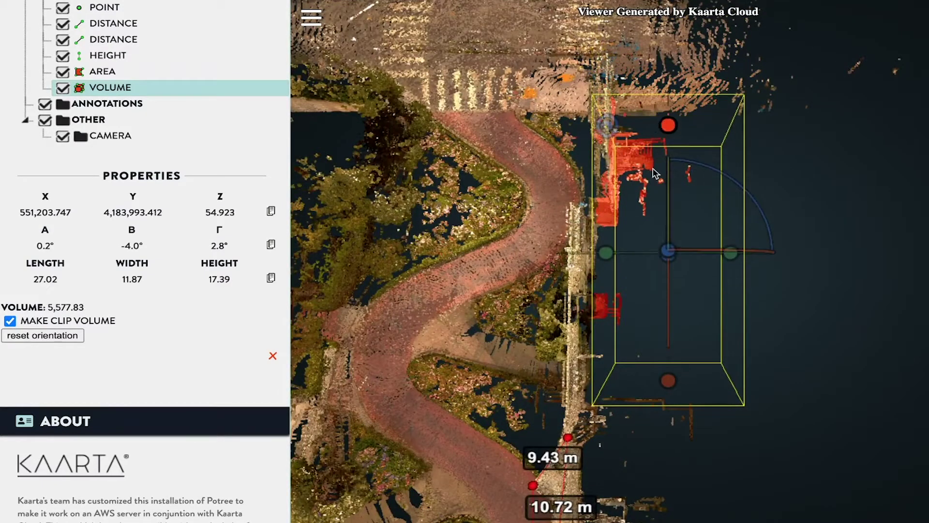
pyautogui.click(10, 320)
pyautogui.click(10, 321)
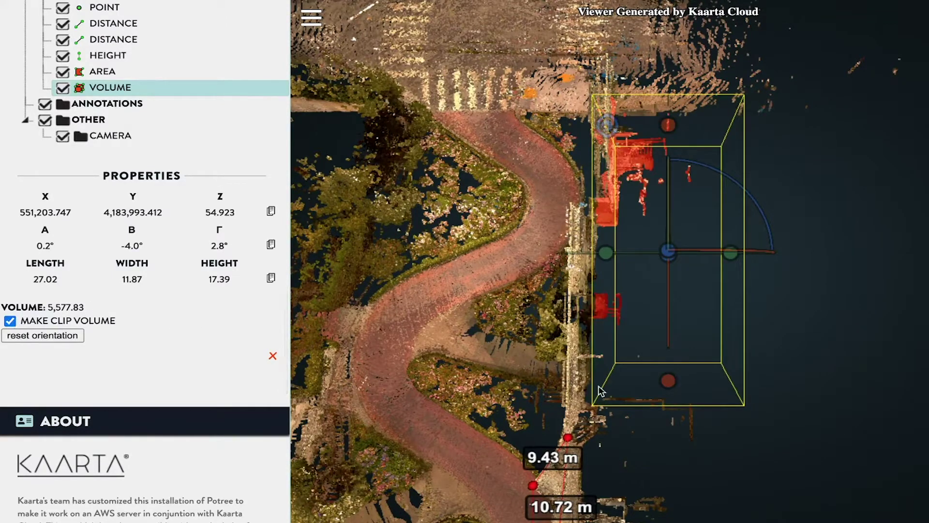
pyautogui.click(10, 321)
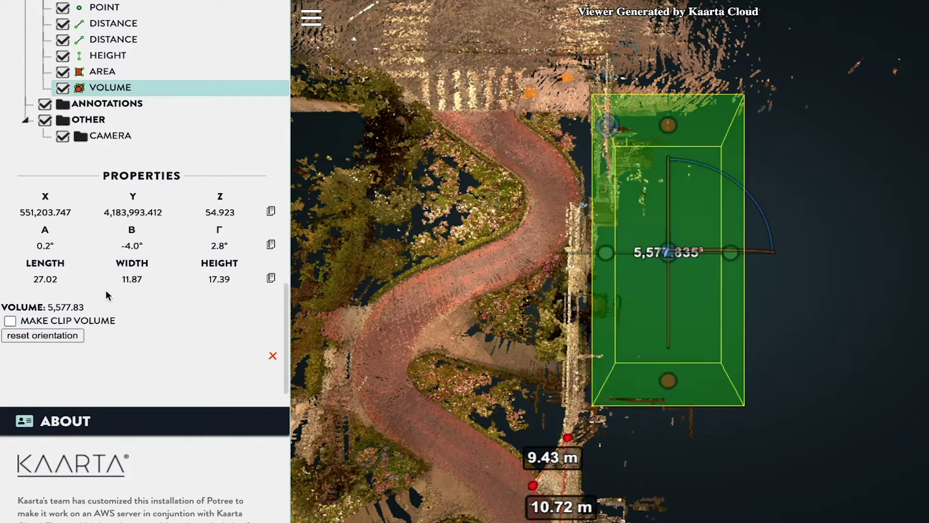
# - Try the Inside All clip method, and return to Inside Any
pyautogui.scroll(5, 104, 295)
pyautogui.scroll(5, 169, 277)
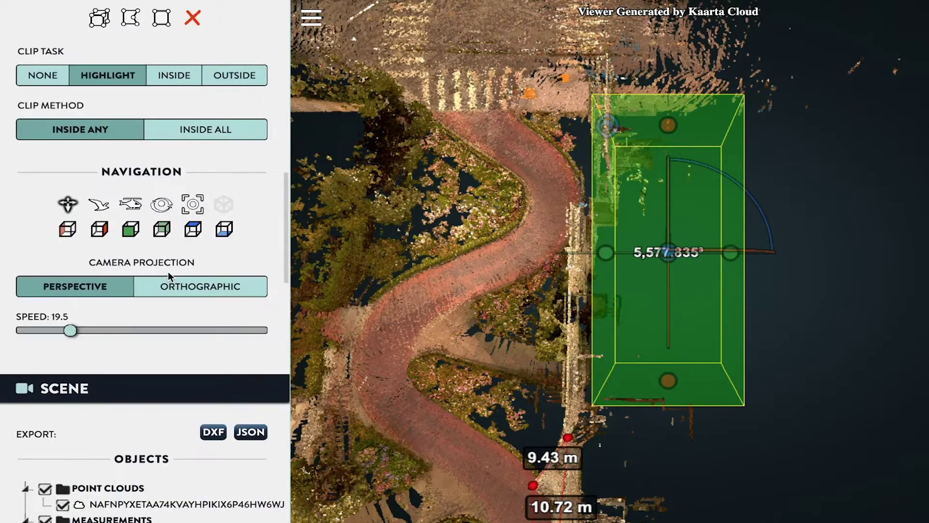
pyautogui.scroll(2, 169, 277)
pyautogui.click(219, 271)
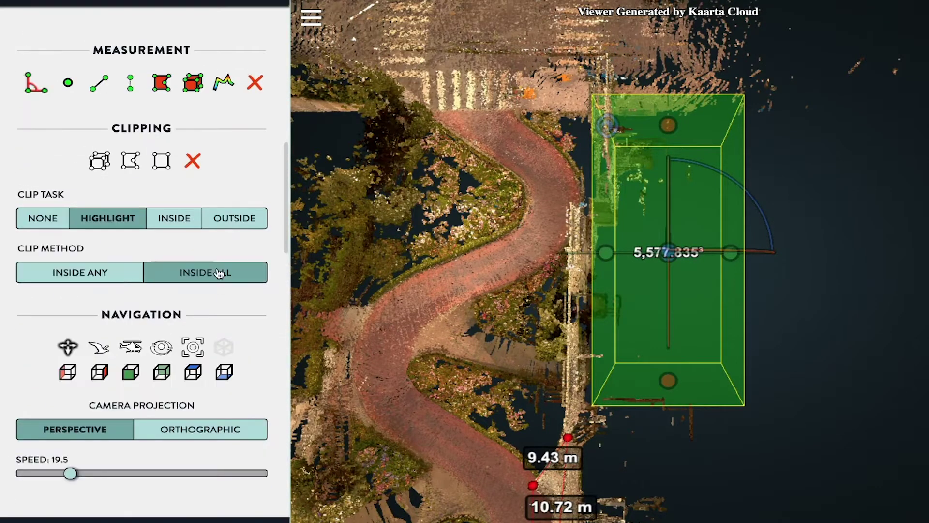
pyautogui.click(64, 274)
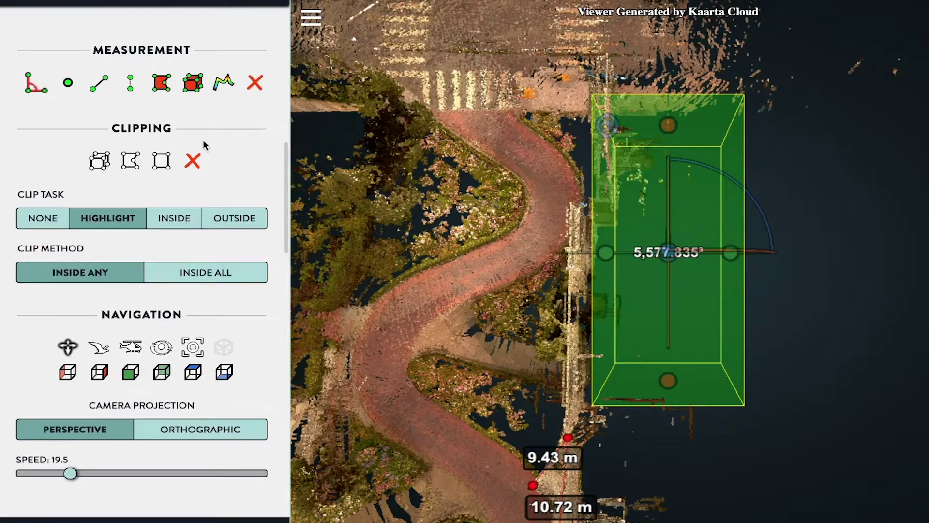
# - Draw a height profile from the middle of the intersection along the winding street, viewed from above
pyautogui.click(412, 263)
pyautogui.scroll(-6, 413, 263)
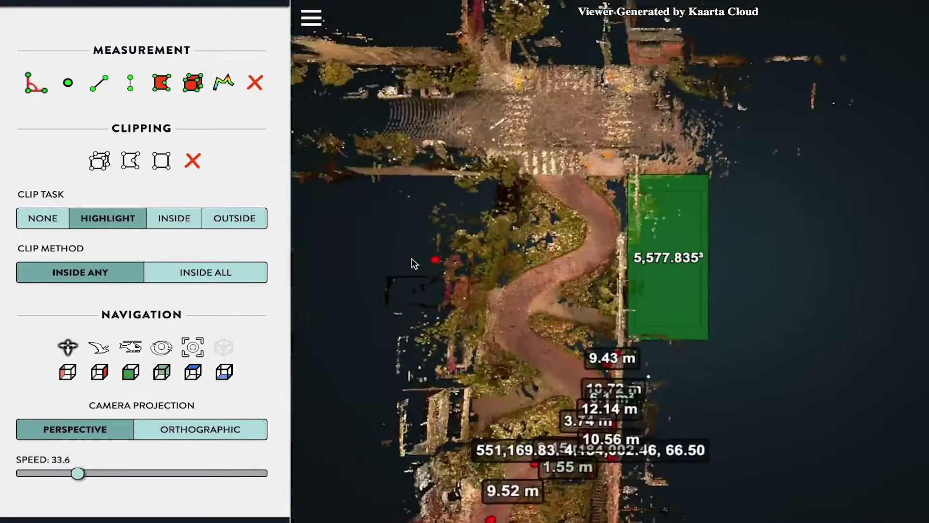
pyautogui.click(569, 122)
pyautogui.click(529, 519)
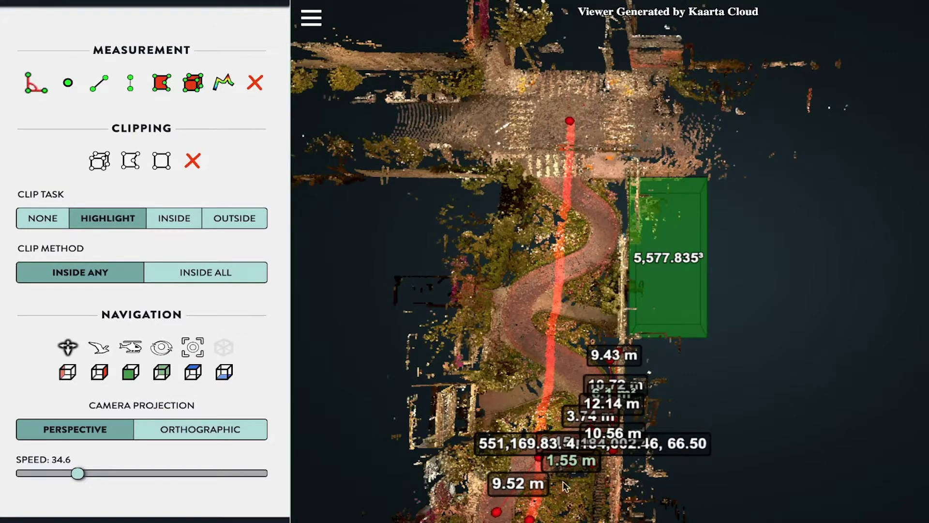
# - Extend the far end of the height profile to the crosswalk at the other end of the street
pyautogui.moveTo(490, 383); pyautogui.dragTo(486, 257)
pyautogui.moveTo(453, 161); pyautogui.dragTo(298, 152)
pyautogui.moveTo(325, 187); pyautogui.dragTo(515, 224, button='right')
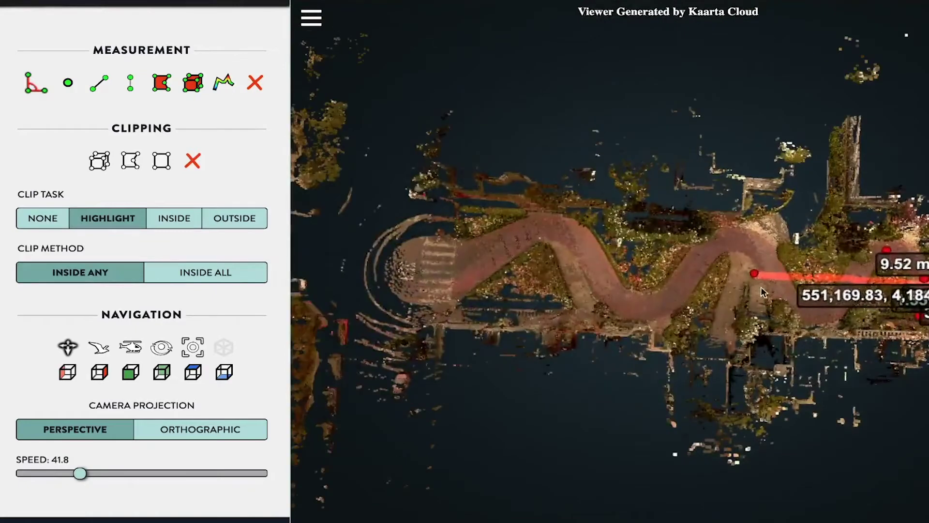
pyautogui.moveTo(757, 280); pyautogui.dragTo(421, 266)
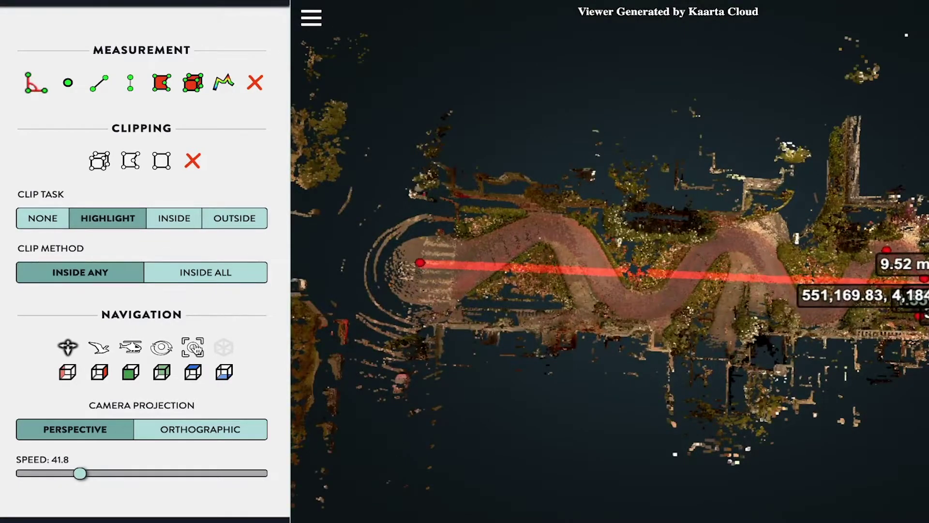
# - Select the profile in the scene objects and set its width to 4
pyautogui.scroll(-8, 163, 357)
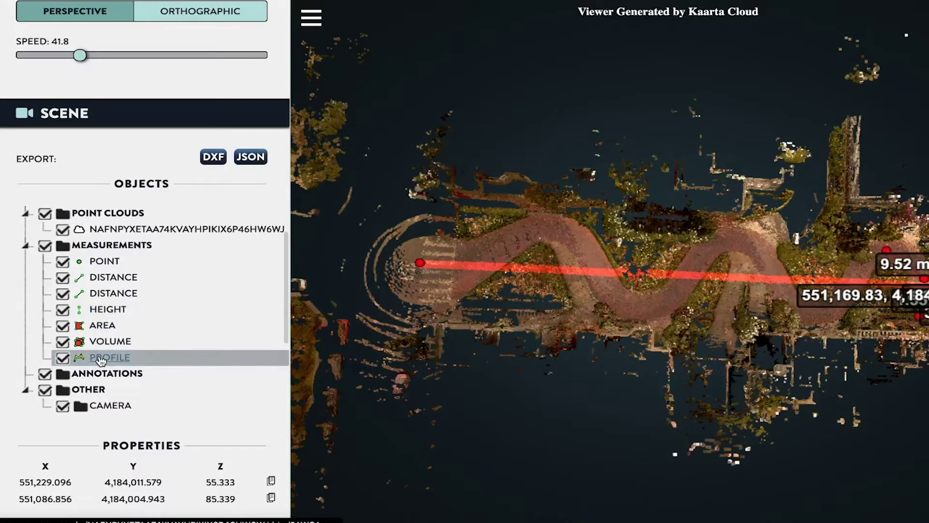
pyautogui.click(109, 357)
pyautogui.scroll(-4, 155, 389)
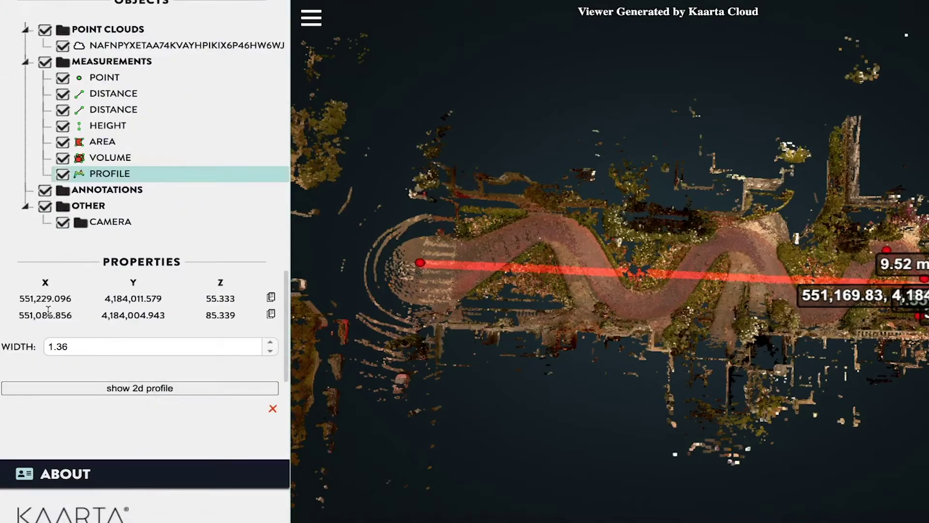
pyautogui.click(271, 343)
pyautogui.moveTo(272, 345); pyautogui.dragTo(272, 345)
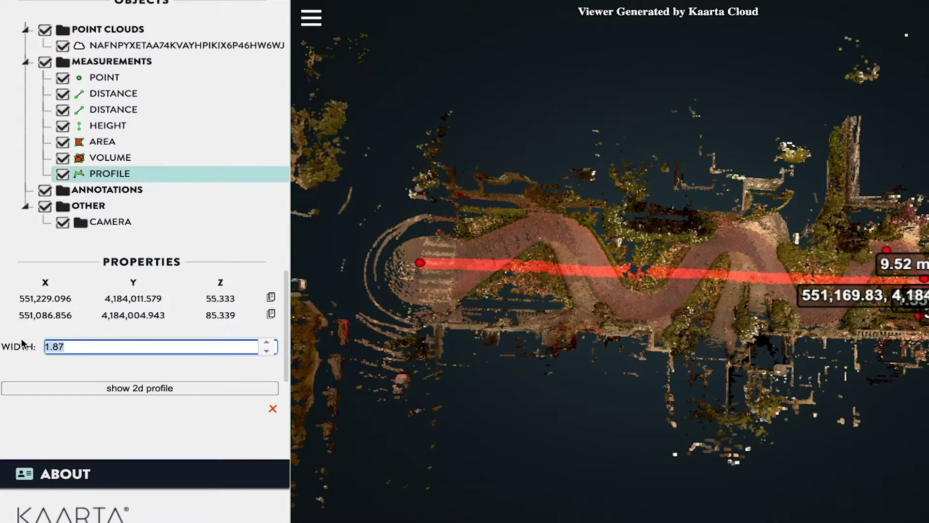
pyautogui.write('3')
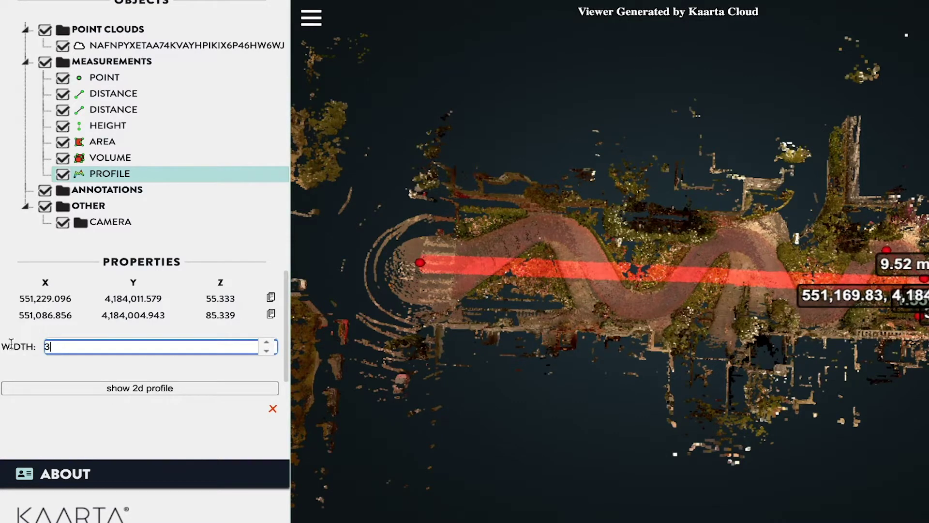
pyautogui.write('4')
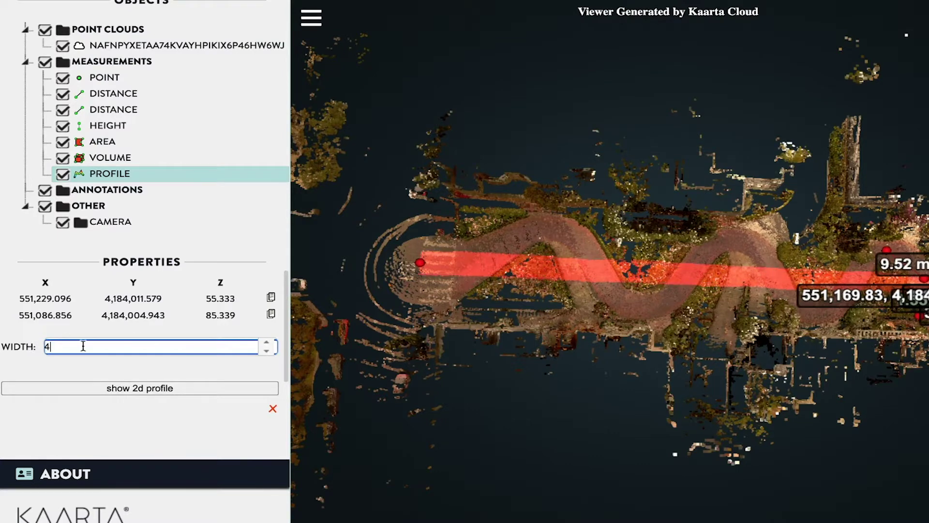
# - Show the street's 2D height profile, and move its window down so the point cloud can be viewed above it
pyautogui.click(155, 390)
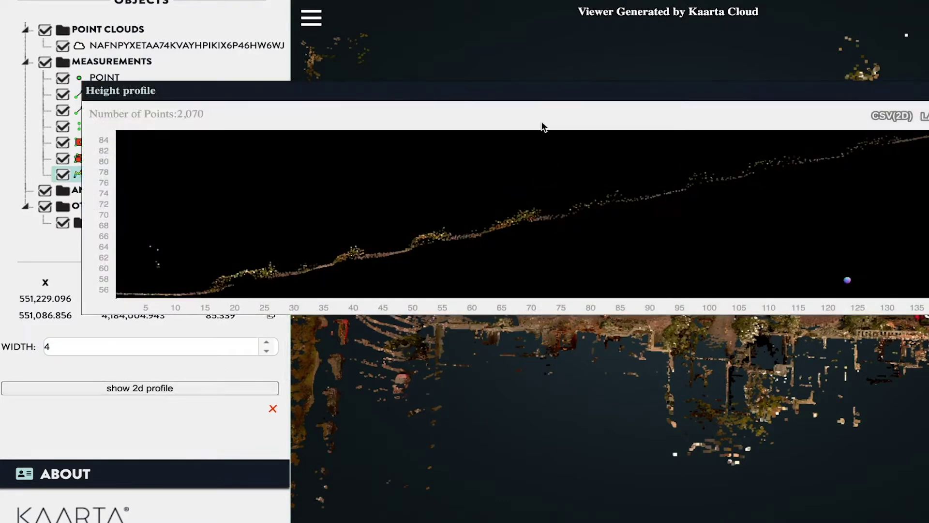
pyautogui.moveTo(555, 92); pyautogui.dragTo(462, 243)
pyautogui.scroll(-3, 763, 164)
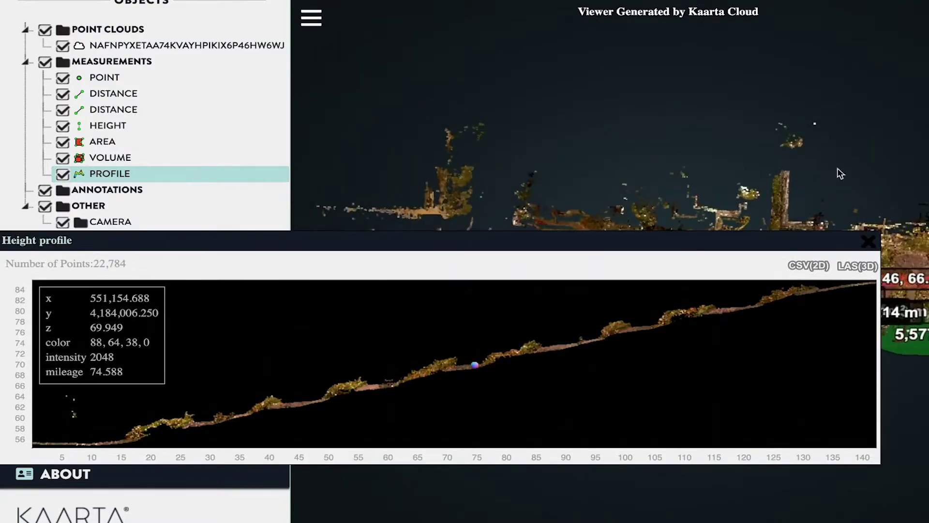
# - View the profiled street from above beside its height profile, and close the height profile window
pyautogui.moveTo(910, 213); pyautogui.dragTo(847, 151, button='right')
pyautogui.moveTo(846, 151); pyautogui.dragTo(928, 123)
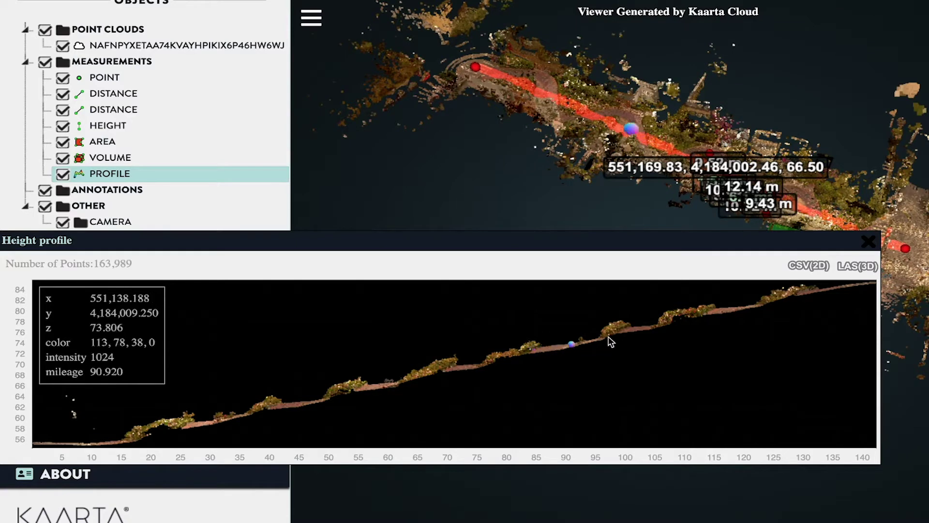
pyautogui.click(869, 241)
pyautogui.scroll(-2, 135, 277)
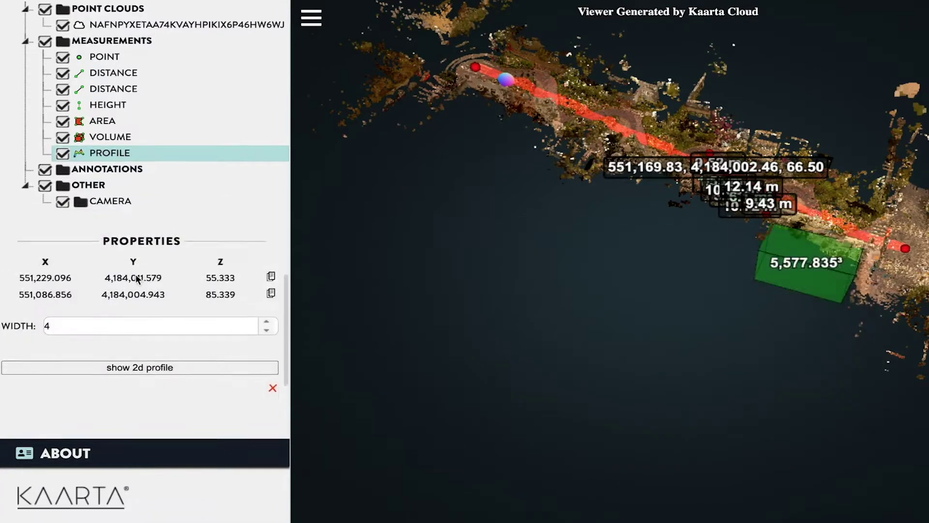
# - Measure the distance between two points along the inner edge of the brick road's bend near the parked car
pyautogui.scroll(10, 136, 277)
pyautogui.scroll(3, 138, 280)
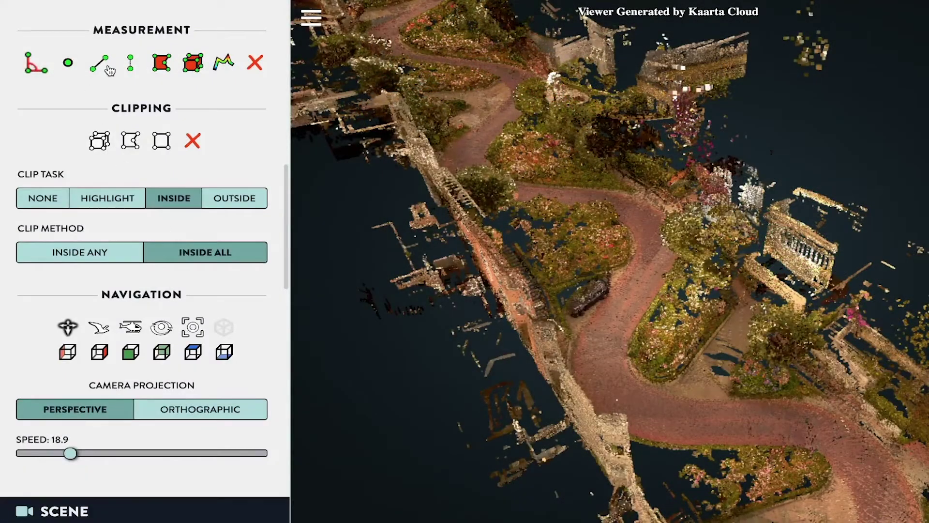
pyautogui.click(107, 68)
pyautogui.click(618, 296)
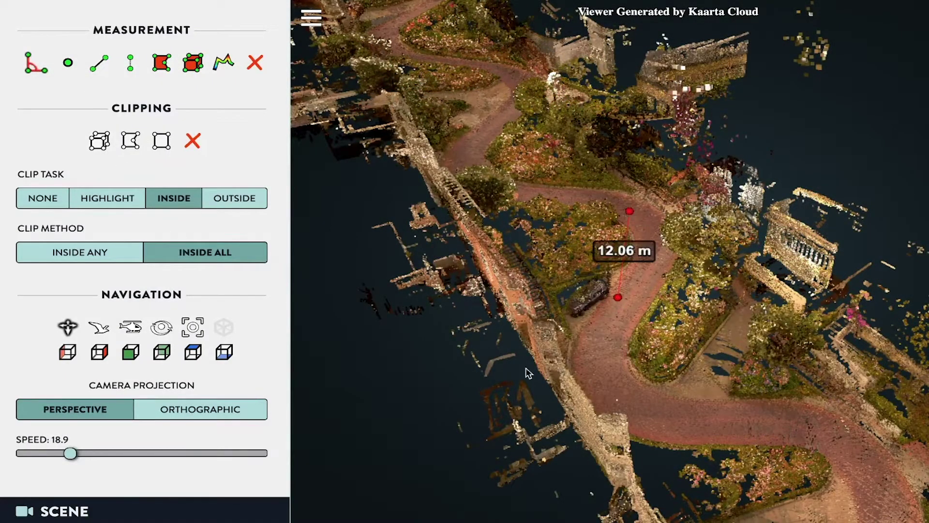
# - Hide and show the distance measurement in the scene objects, and delete it
pyautogui.scroll(-11, 200, 358)
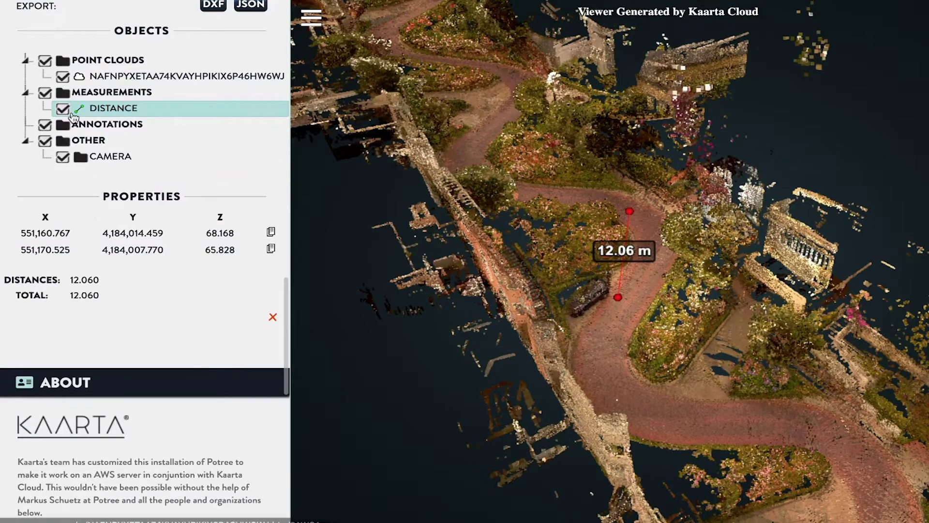
pyautogui.click(62, 109)
pyautogui.click(62, 109)
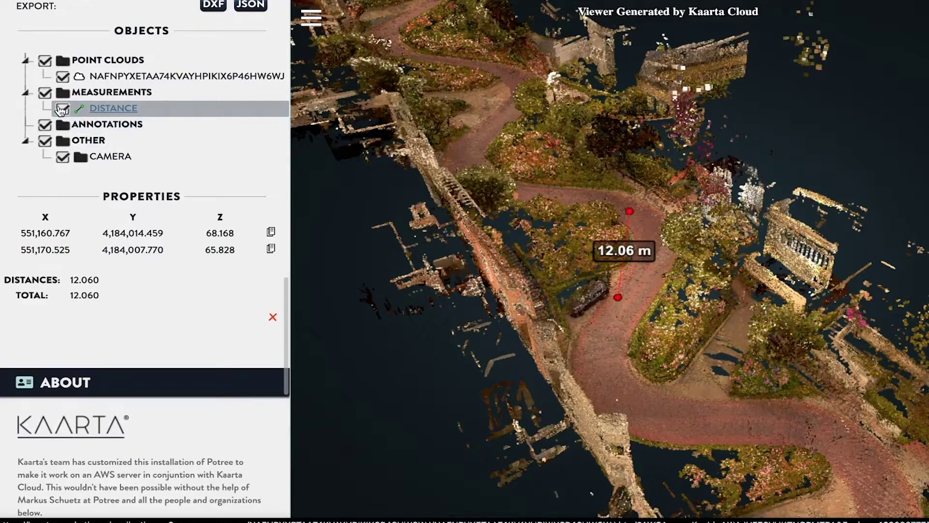
pyautogui.click(272, 318)
# - Try the clip tasks None, Highlight, Inside and Outside in turn, ending on Outside
pyautogui.scroll(2, 167, 227)
pyautogui.scroll(10, 167, 230)
pyautogui.scroll(2, 165, 232)
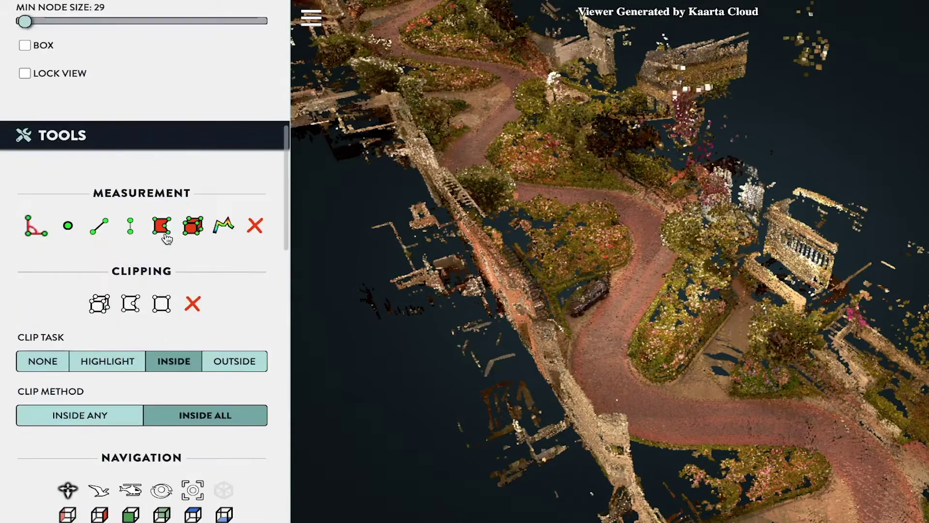
pyautogui.scroll(-1, 166, 231)
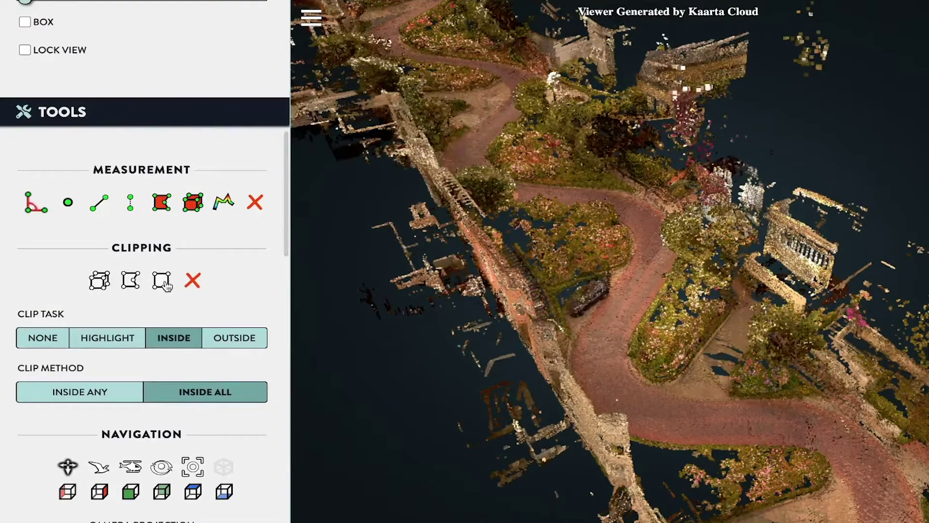
pyautogui.click(44, 341)
pyautogui.click(106, 340)
pyautogui.click(173, 341)
pyautogui.click(216, 342)
# - Compare the clip methods Inside Any and Inside All, leaving Inside Any selected
pyautogui.click(119, 397)
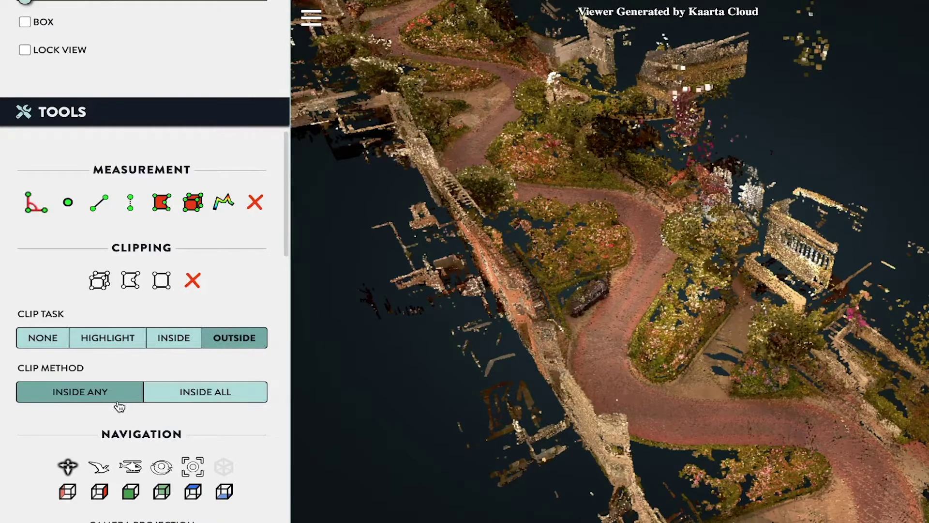
pyautogui.click(182, 394)
pyautogui.click(104, 401)
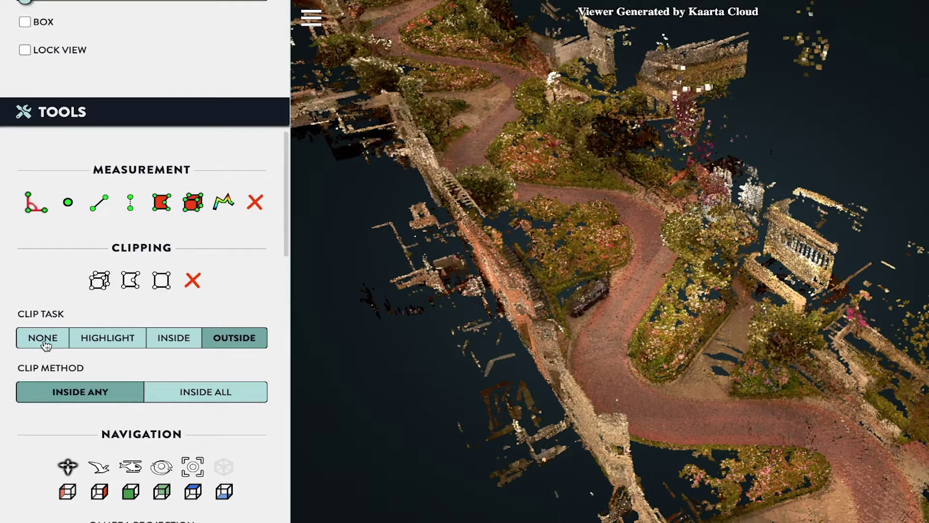
# - Step the clip task through None, Highlight, Inside and back to Outside
pyautogui.click(44, 341)
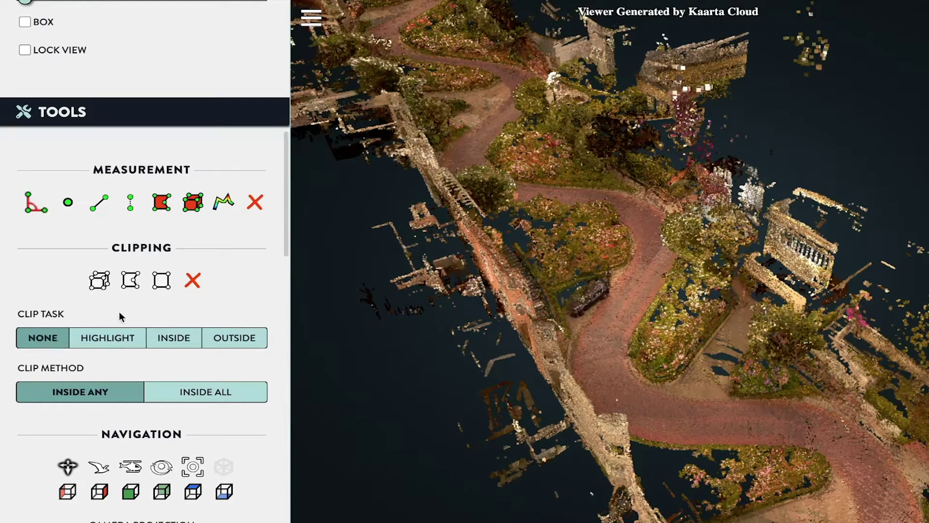
pyautogui.click(106, 342)
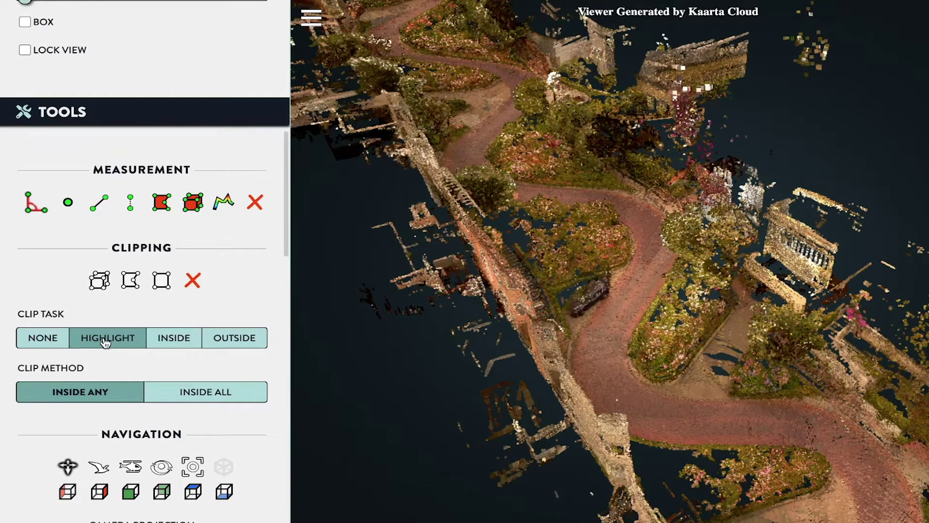
pyautogui.scroll(-2, 630, 326)
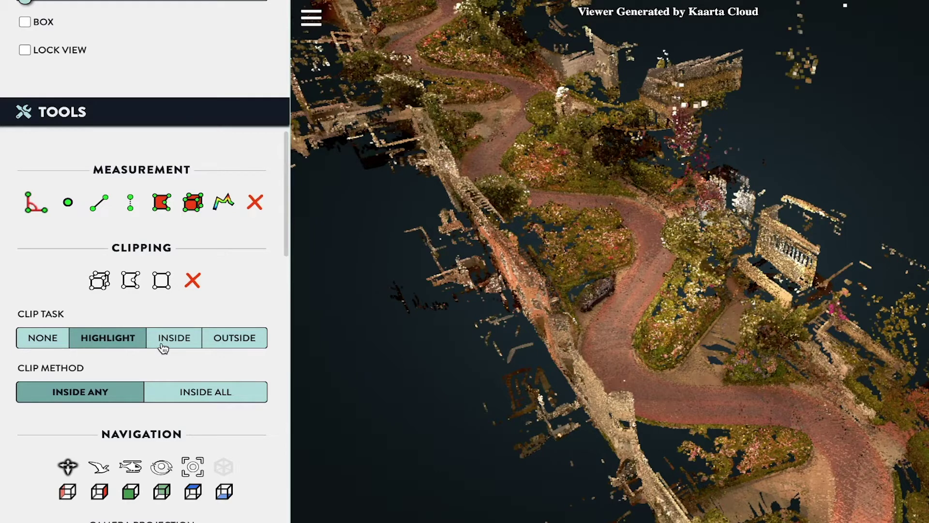
pyautogui.click(164, 346)
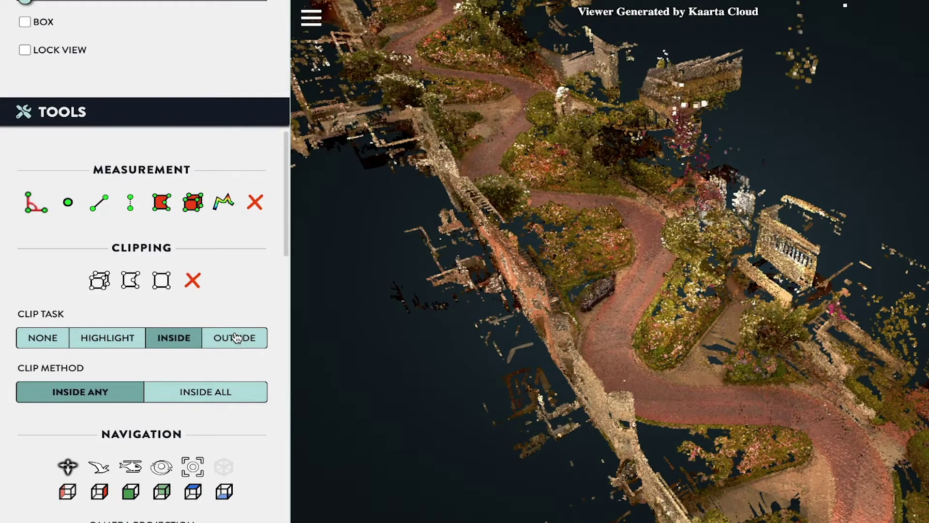
pyautogui.click(236, 337)
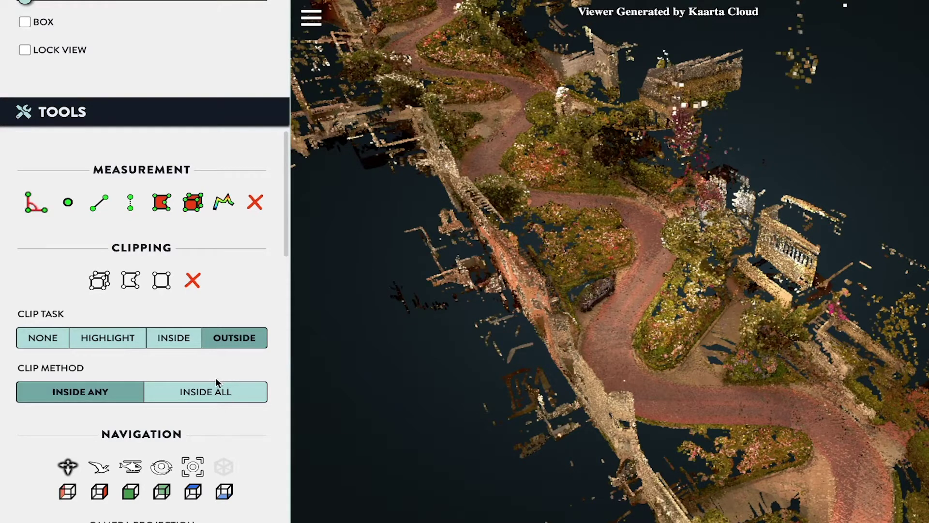
# - Alternate the clip method between Inside Any and Inside All several times, finishing on Inside Any
pyautogui.scroll(-1, 216, 380)
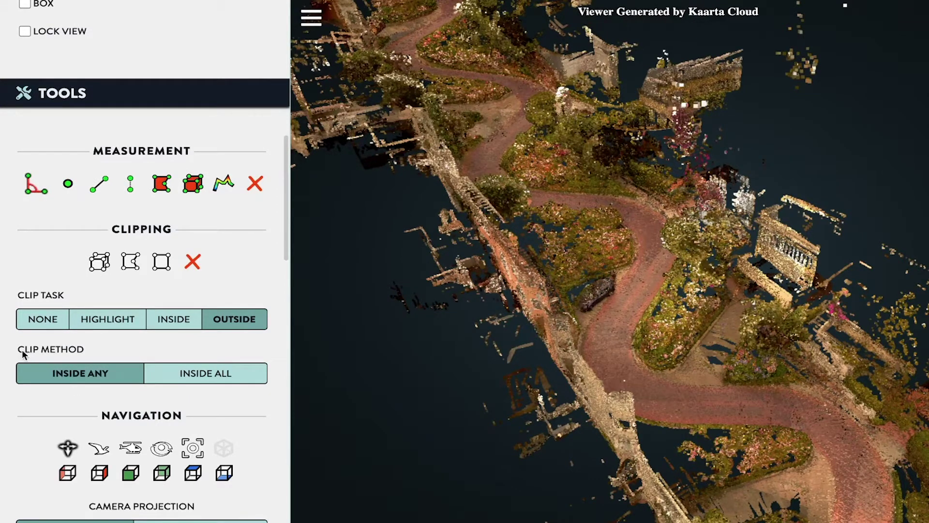
pyautogui.click(86, 371)
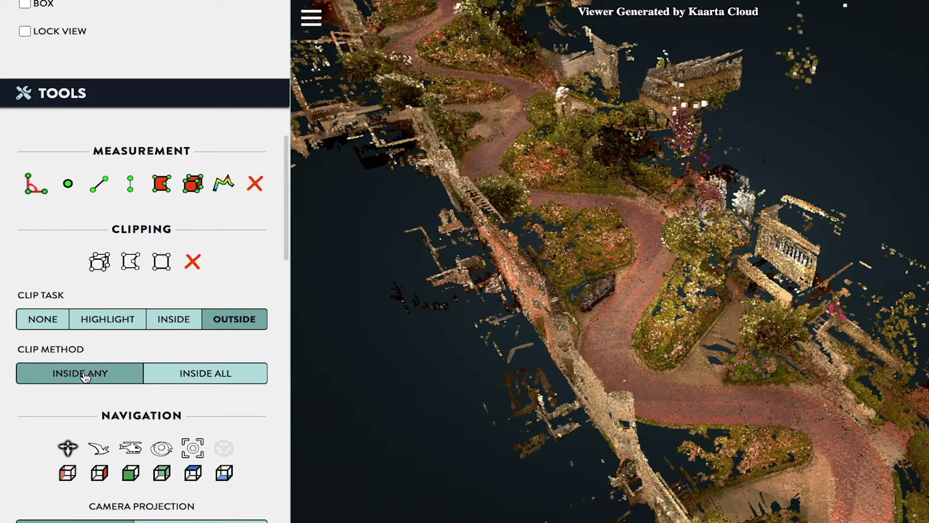
pyautogui.click(172, 372)
pyautogui.click(137, 375)
pyautogui.click(155, 379)
pyautogui.click(118, 382)
pyautogui.click(215, 374)
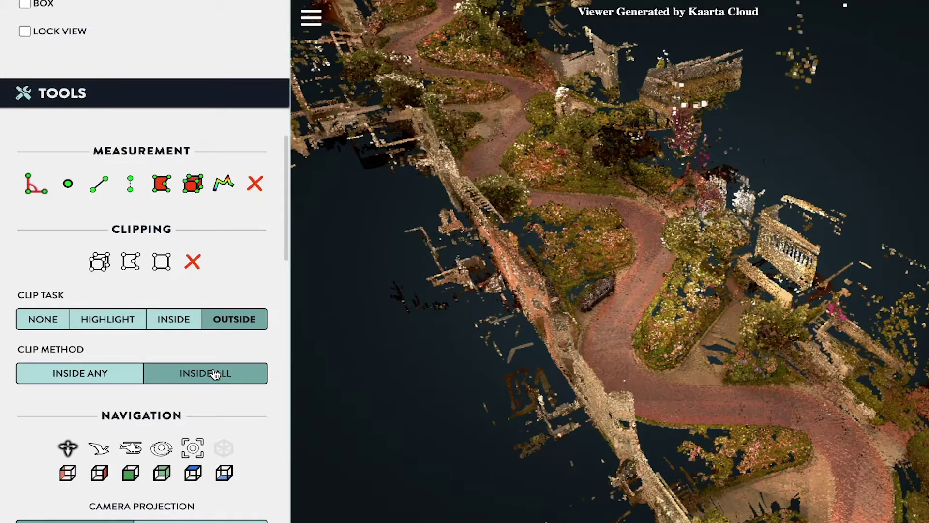
pyautogui.click(99, 370)
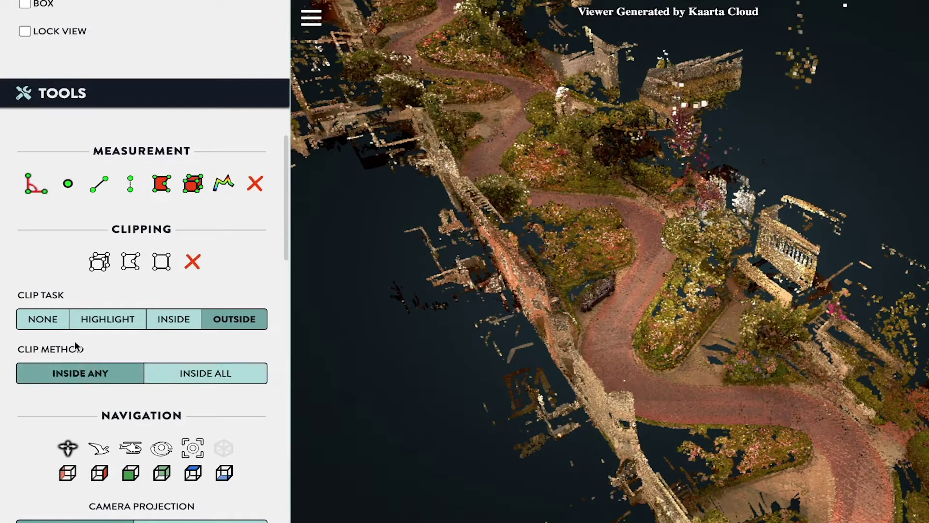
pyautogui.click(182, 375)
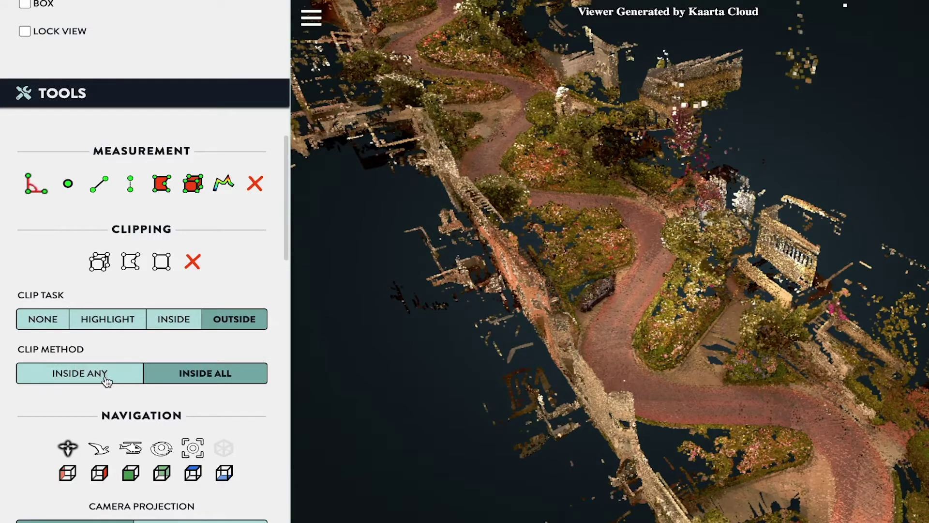
pyautogui.click(106, 380)
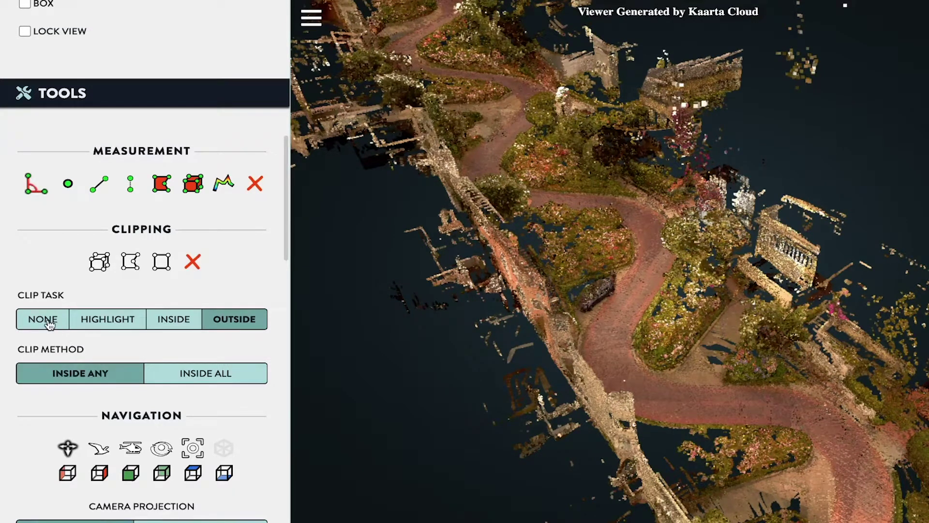
# - Set the clip task to Highlight and place a clip volume about 9.8 m per side over the garden bed in the road's bend
pyautogui.click(50, 324)
pyautogui.click(129, 324)
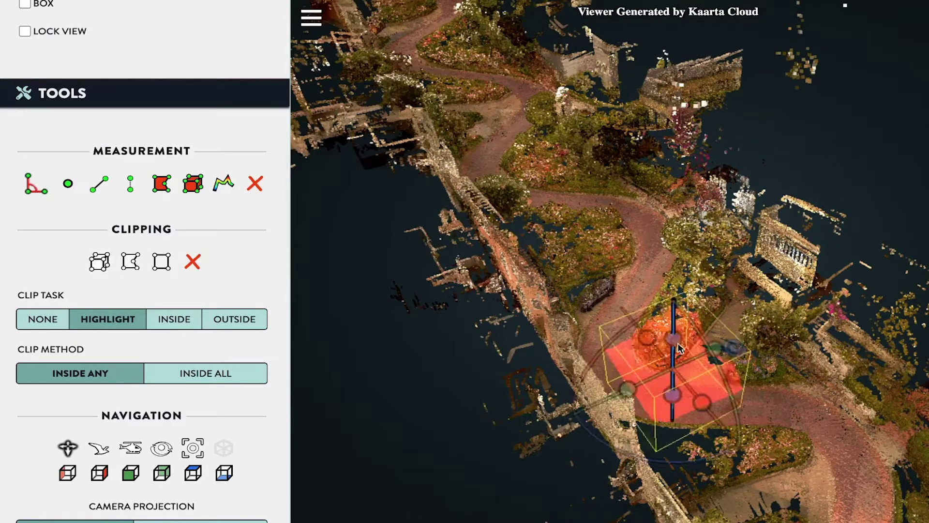
pyautogui.click(673, 314)
pyautogui.moveTo(605, 338); pyautogui.dragTo(624, 334)
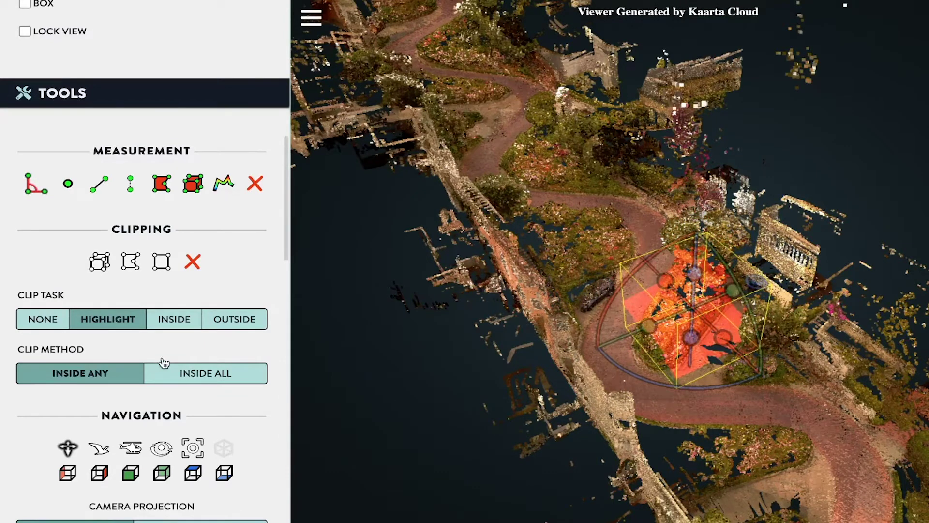
# - Turn the volume's Make Clip Volume property off and back on
pyautogui.scroll(-5, 163, 359)
pyautogui.scroll(-7, 164, 362)
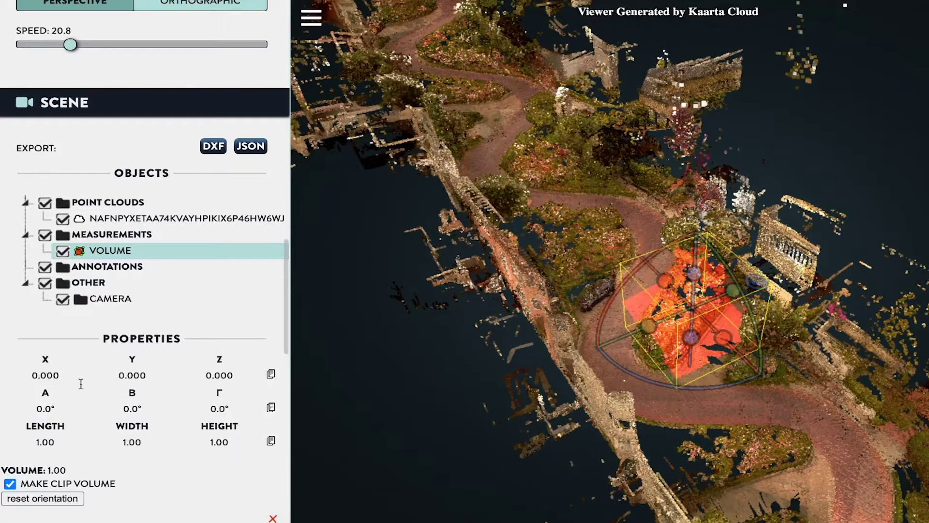
pyautogui.click(11, 484)
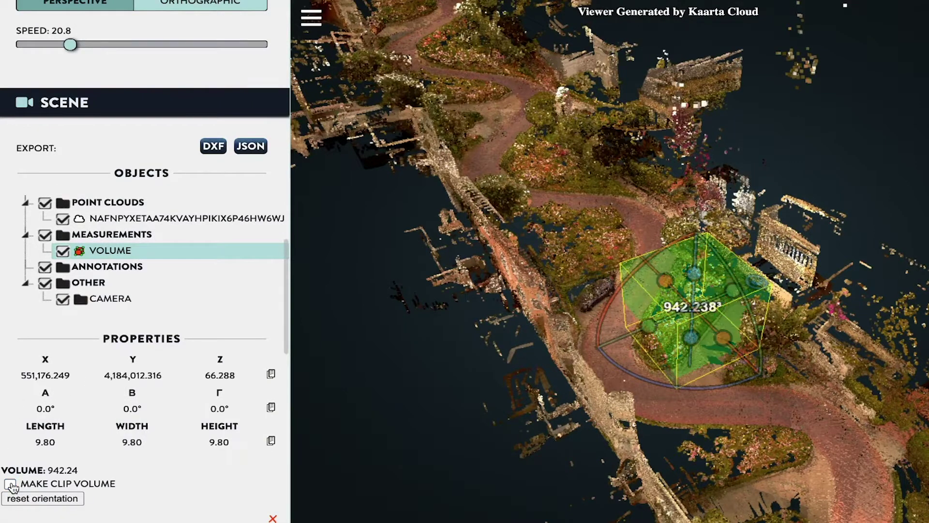
pyautogui.click(11, 484)
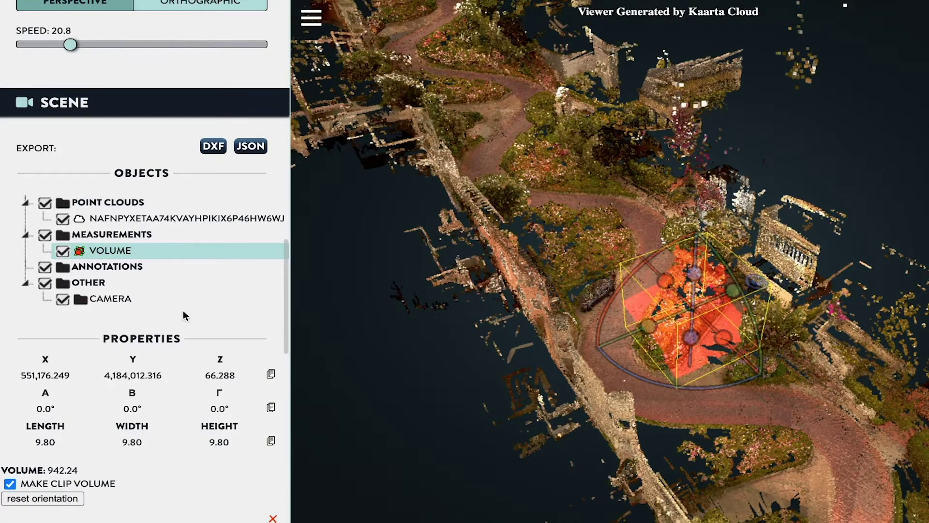
# - Lengthen the clip volume from the garden bed past the stone balustrade beside the road
pyautogui.scroll(5, 183, 310)
pyautogui.scroll(3, 183, 312)
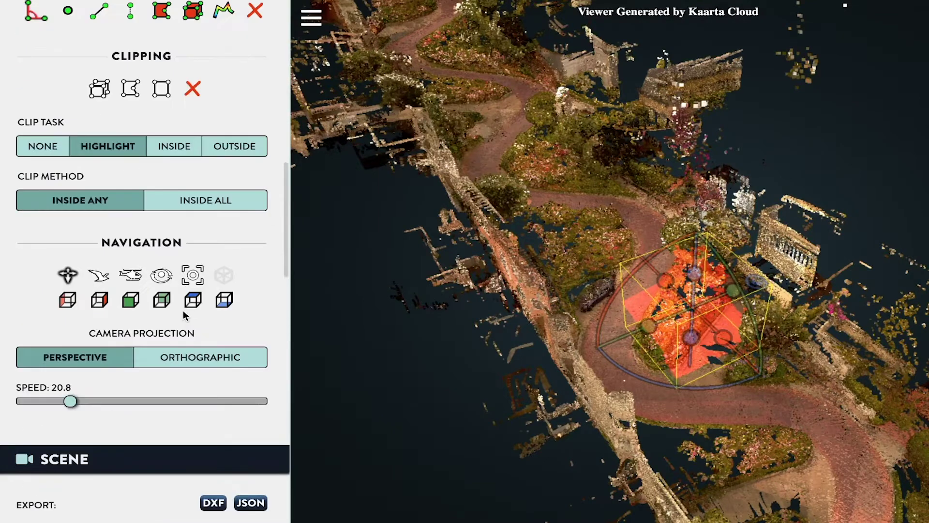
pyautogui.scroll(1, 184, 317)
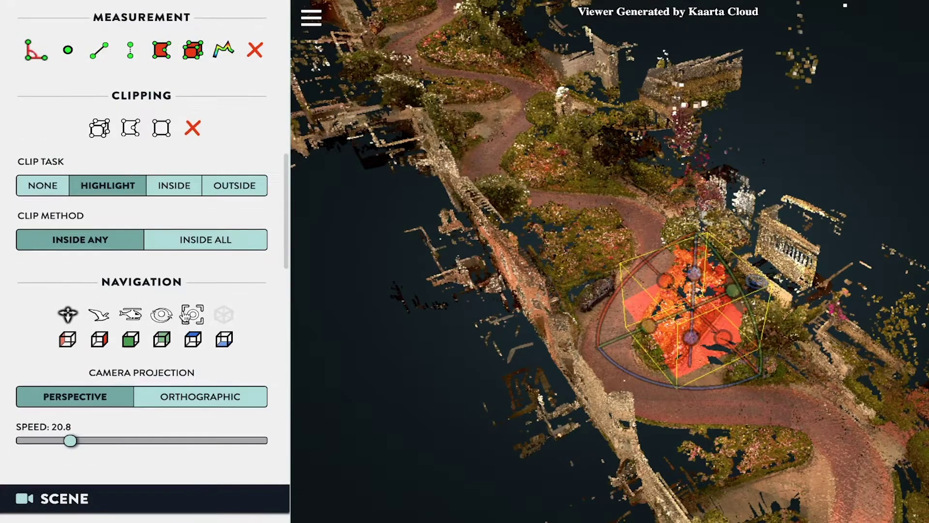
pyautogui.scroll(-4, 779, 361)
pyautogui.scroll(6, 780, 361)
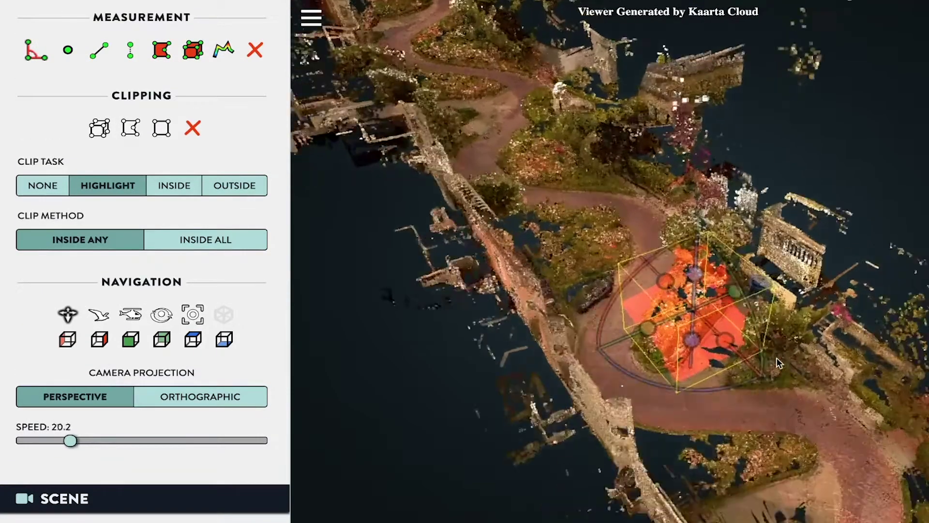
pyautogui.moveTo(868, 362); pyautogui.dragTo(813, 367, button='right')
pyautogui.scroll(2, 813, 366)
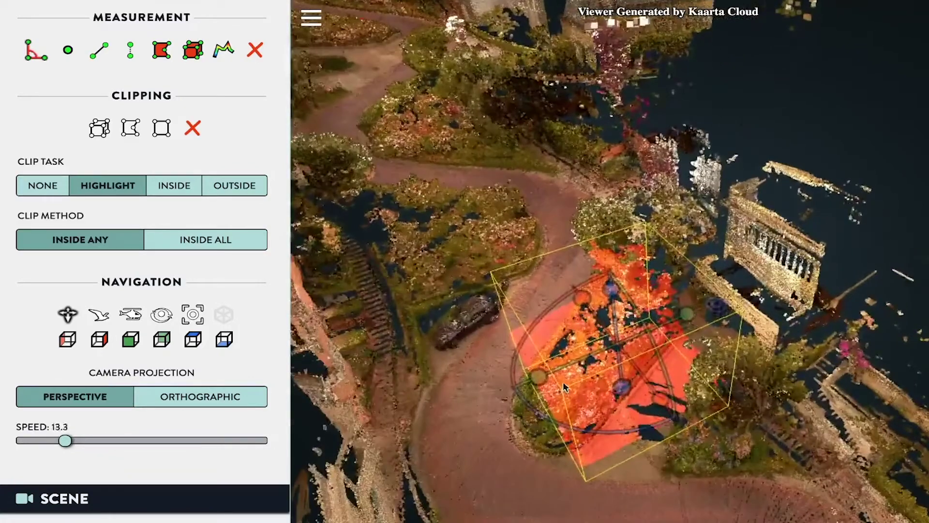
pyautogui.moveTo(688, 315); pyautogui.dragTo(863, 239)
# - Set the clip task to Inside and compare the clip methods, leaving Inside All selected
pyautogui.click(175, 186)
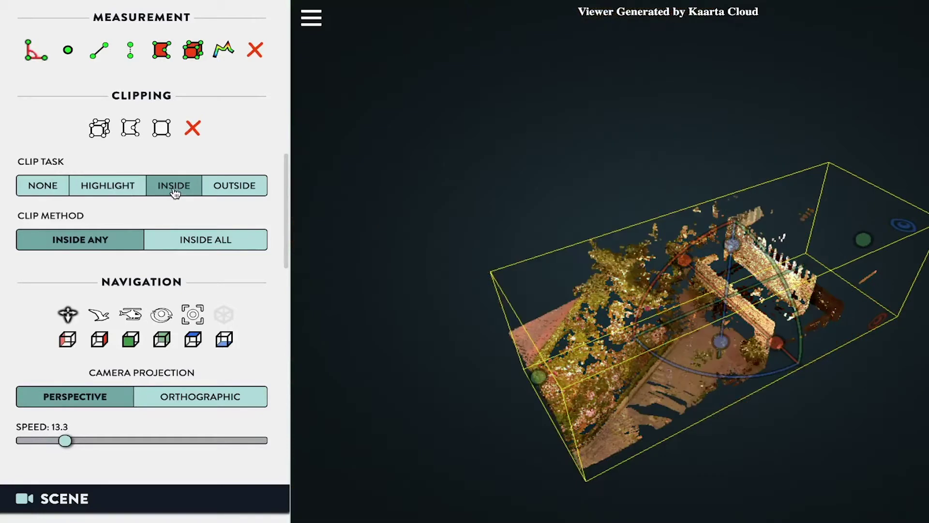
pyautogui.click(210, 240)
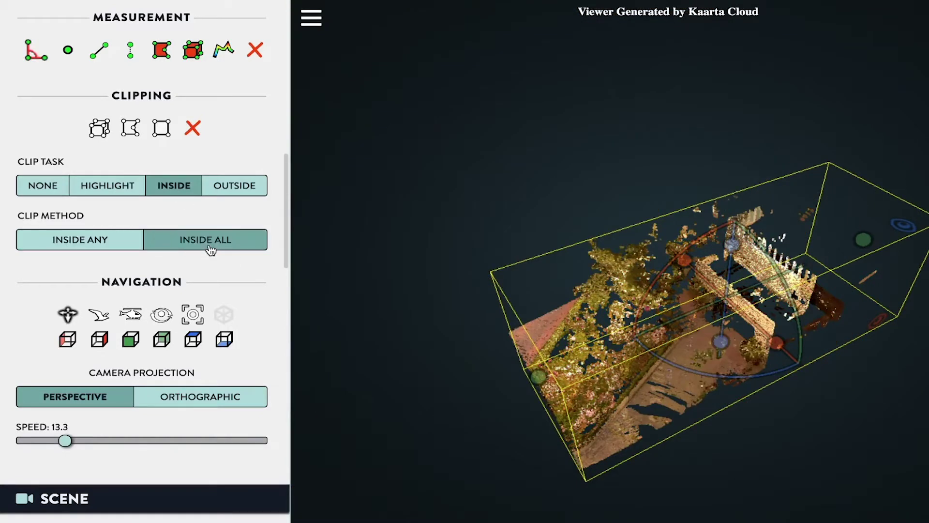
pyautogui.click(123, 239)
pyautogui.click(186, 242)
# - Add a second clip volume beside the first, and adjust its end in and out of the first volume until the two overlap
pyautogui.click(101, 140)
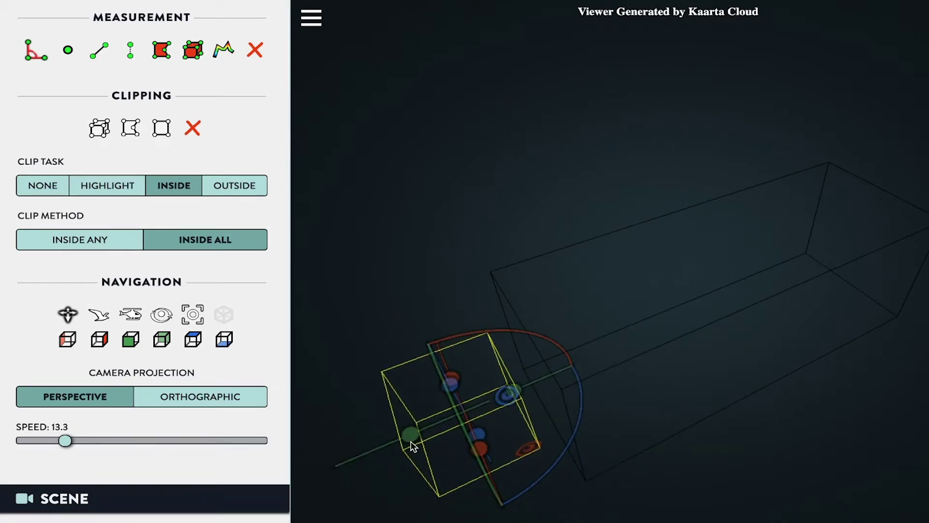
pyautogui.moveTo(505, 395)
pyautogui.mouseDown()
pyautogui.moveTo(722, 324)
pyautogui.moveTo(514, 395)
pyautogui.mouseUp()
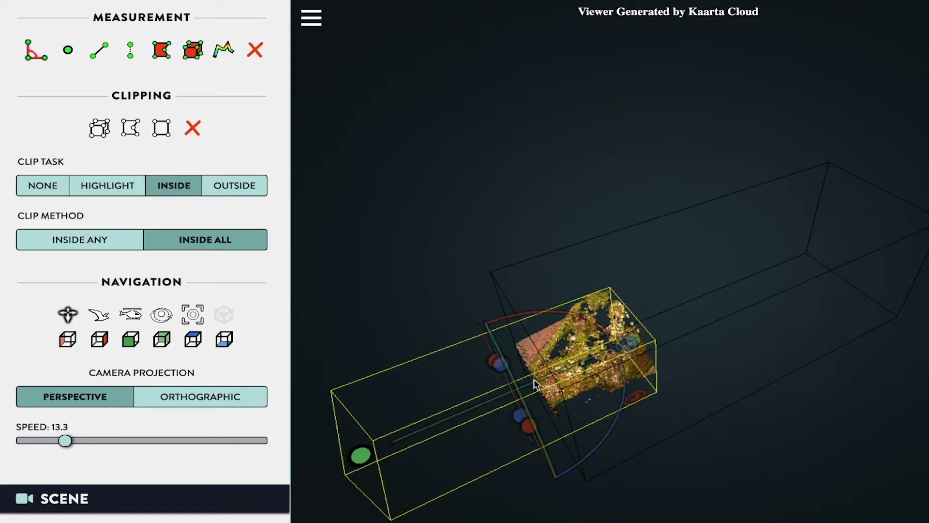
pyautogui.click(638, 334)
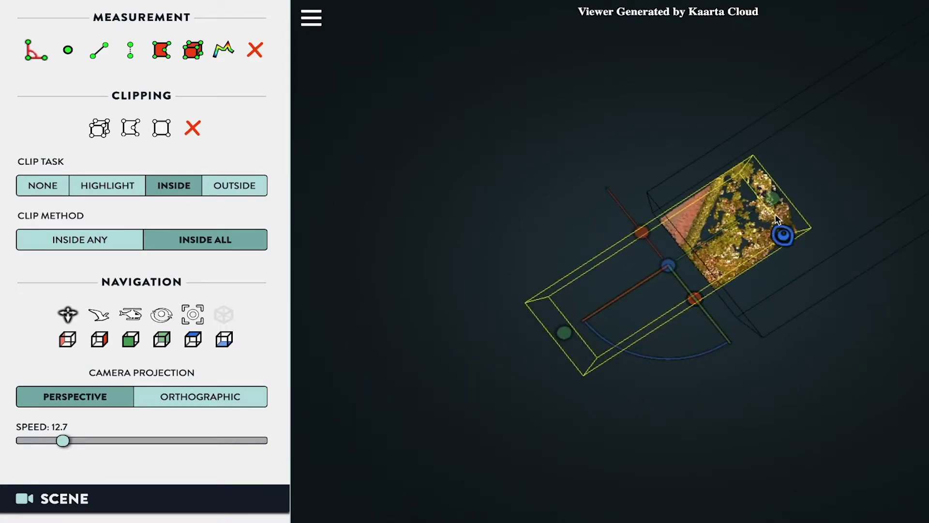
pyautogui.moveTo(773, 202); pyautogui.dragTo(696, 295)
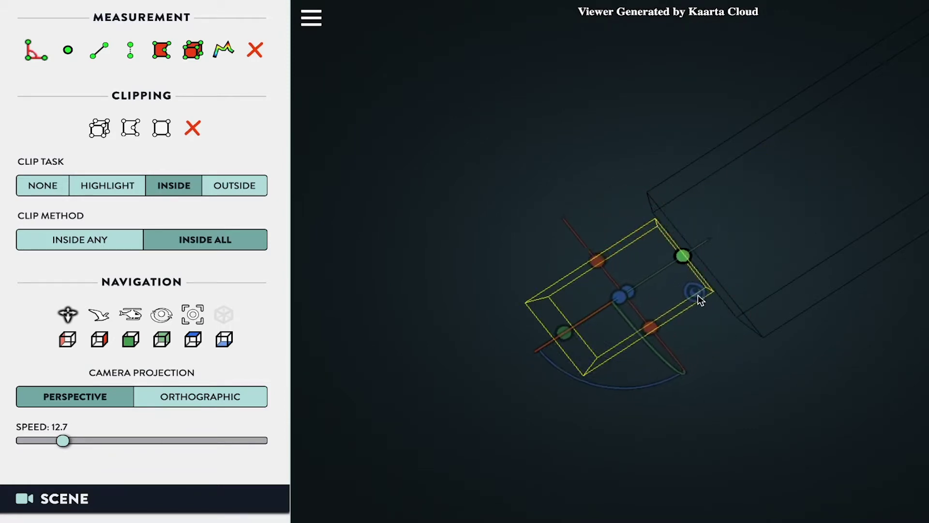
pyautogui.moveTo(746, 268); pyautogui.dragTo(725, 228)
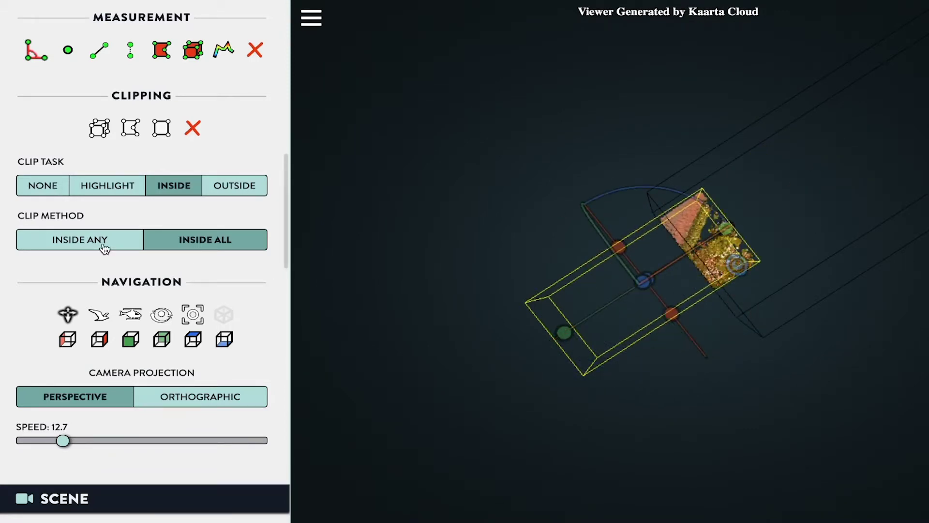
# - Set the clip method to Inside Any, and rotate and widen the selected clip volume across the brick path
pyautogui.click(104, 248)
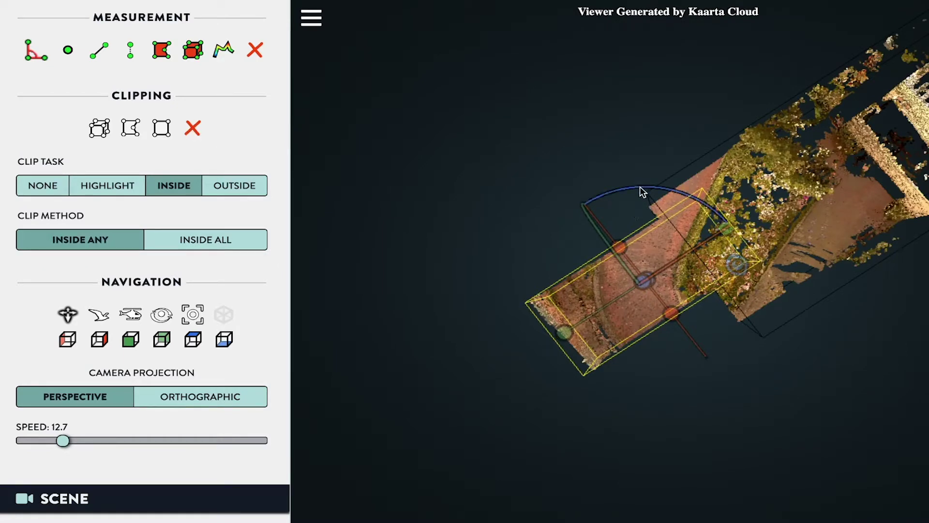
pyautogui.moveTo(642, 188); pyautogui.dragTo(421, 68)
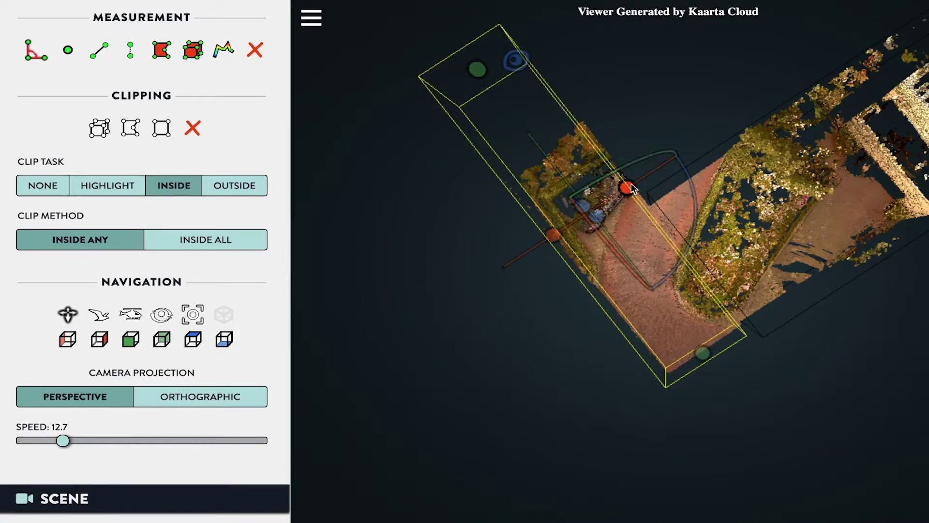
pyautogui.moveTo(627, 187); pyautogui.dragTo(871, 63)
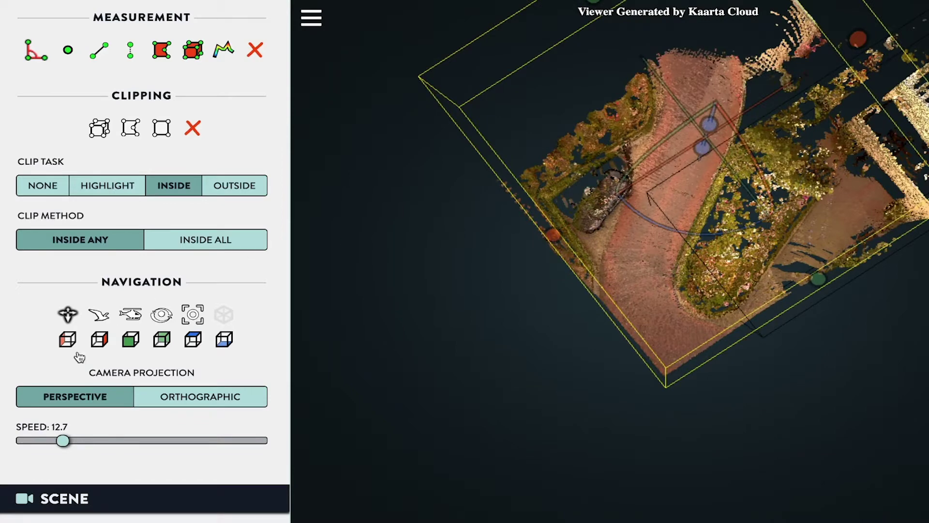
# - Reset the orientation of the second volume in the scene's measurements
pyautogui.scroll(-7, 150, 332)
pyautogui.click(127, 334)
pyautogui.scroll(-2, 97, 387)
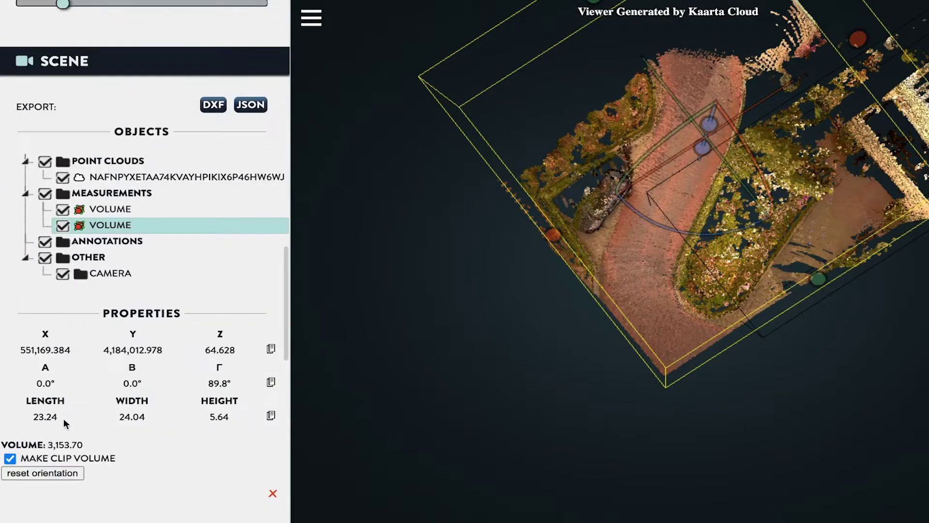
pyautogui.click(17, 473)
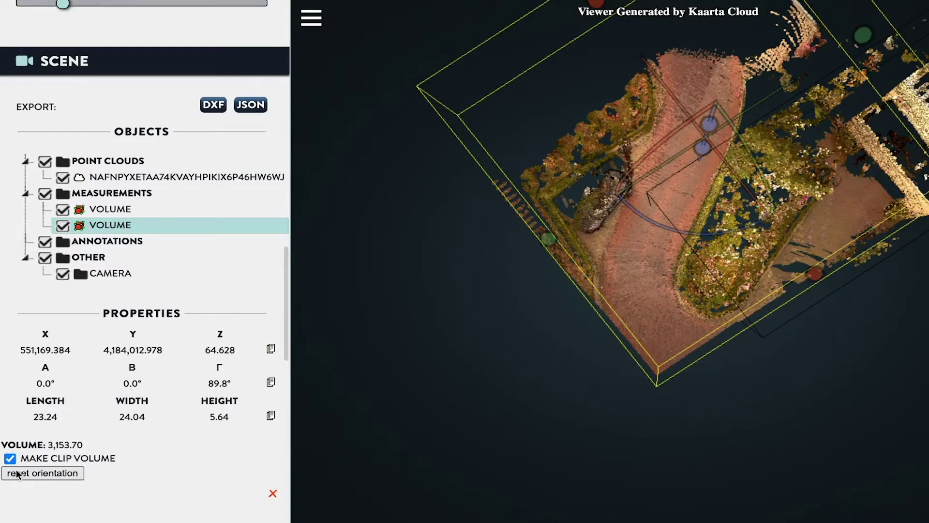
# - Select the first volume and remove all clipping volumes from the point cloud
pyautogui.click(111, 209)
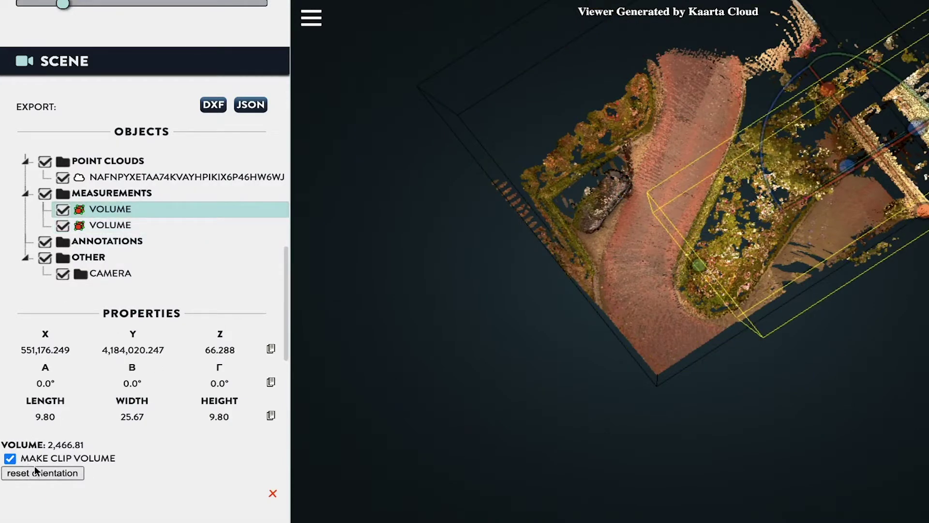
pyautogui.scroll(10, 161, 286)
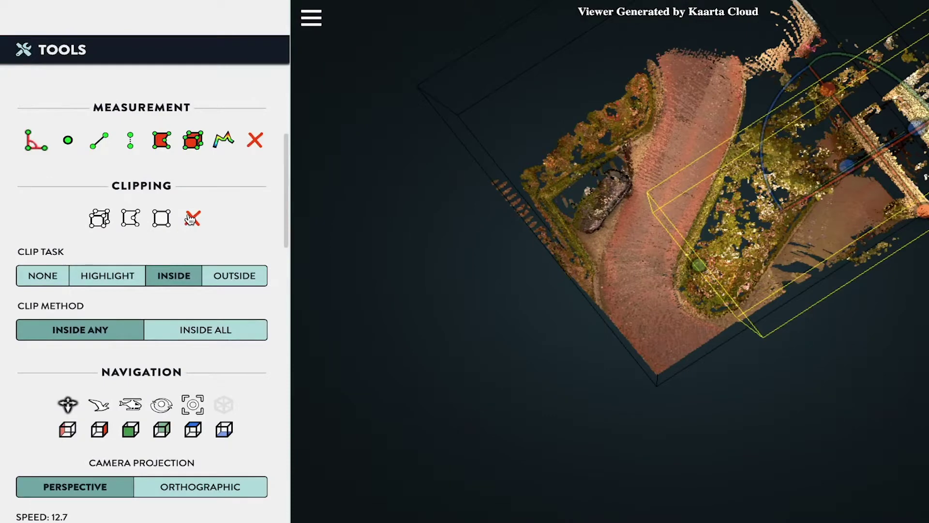
pyautogui.click(191, 219)
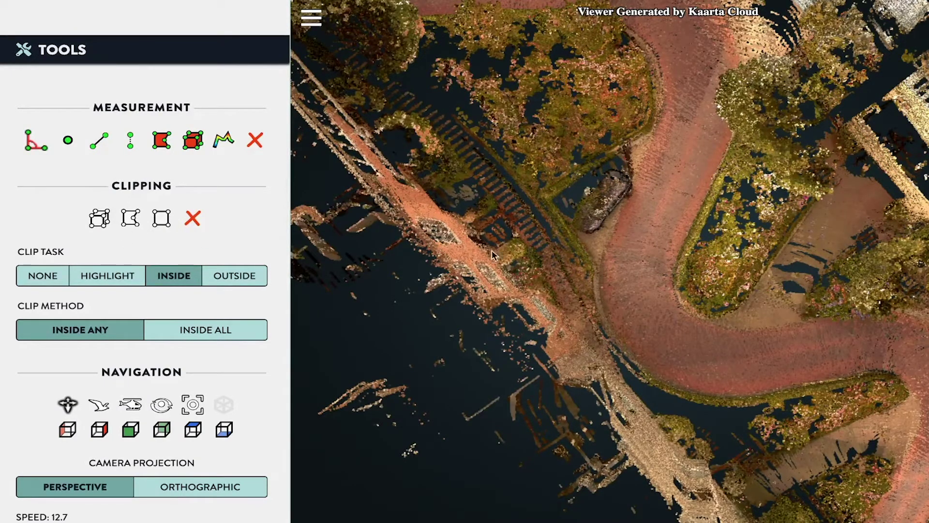
# - Draw a seven-point polygon clip from above around the curved brick path and the flower beds beside it
pyautogui.click(678, 80)
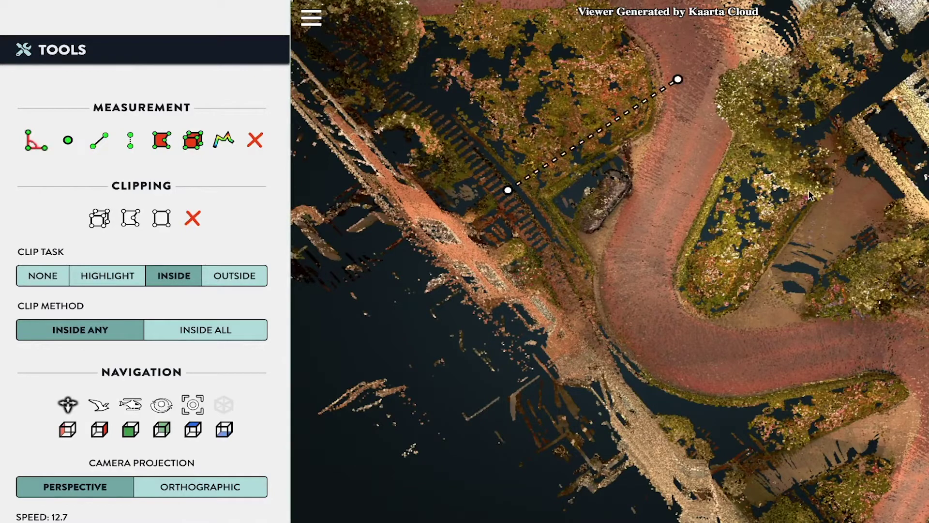
pyautogui.click(809, 192)
pyautogui.click(831, 329)
pyautogui.click(732, 395)
pyautogui.click(625, 377)
pyautogui.click(478, 234)
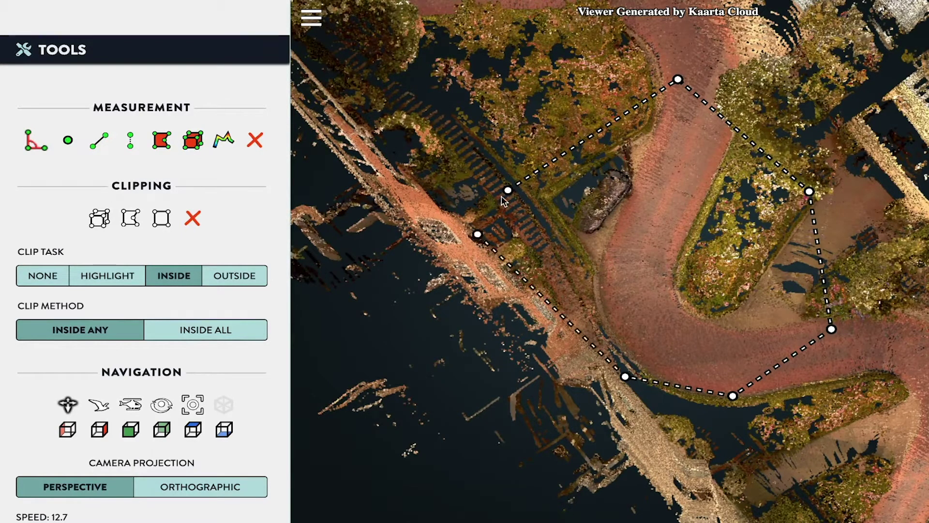
pyautogui.rightClick(573, 215)
# - Draw a four-corner polygon clip around the red brick building, viewed facing its facade
pyautogui.moveTo(457, 340); pyautogui.dragTo(510, 340)
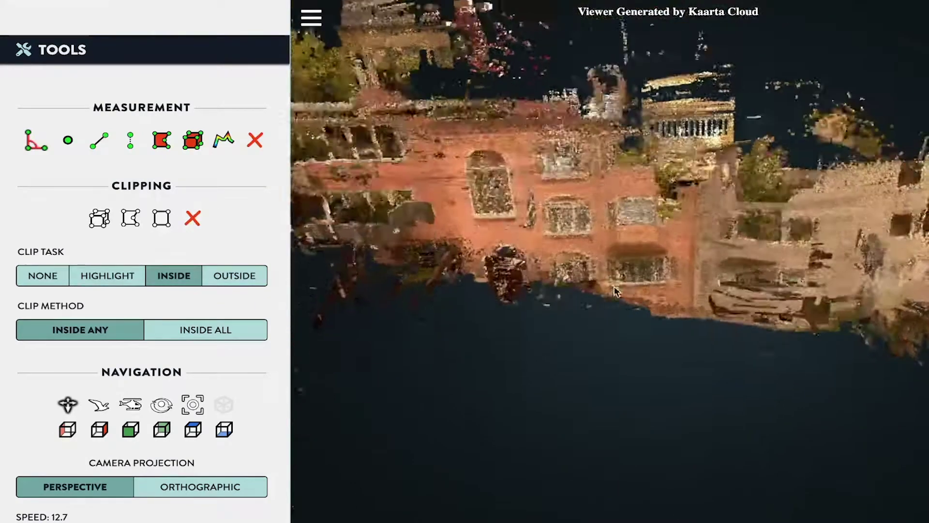
pyautogui.click(455, 34)
pyautogui.click(745, 81)
pyautogui.click(753, 374)
pyautogui.click(445, 327)
pyautogui.click(454, 36)
pyautogui.rightClick(455, 39)
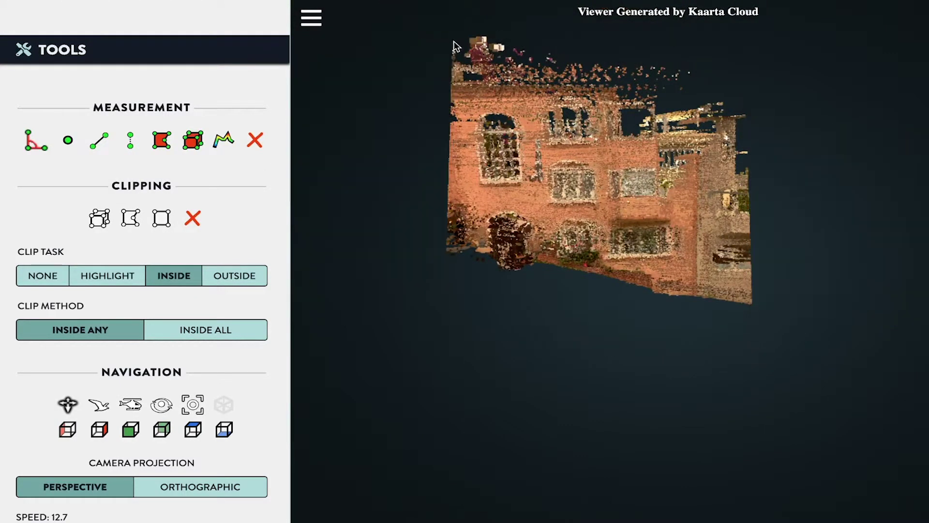
# - Compare the Highlight, Outside and Inside clip tasks on the polygon-clipped area, ending with Highlight
pyautogui.moveTo(866, 241); pyautogui.dragTo(627, 216)
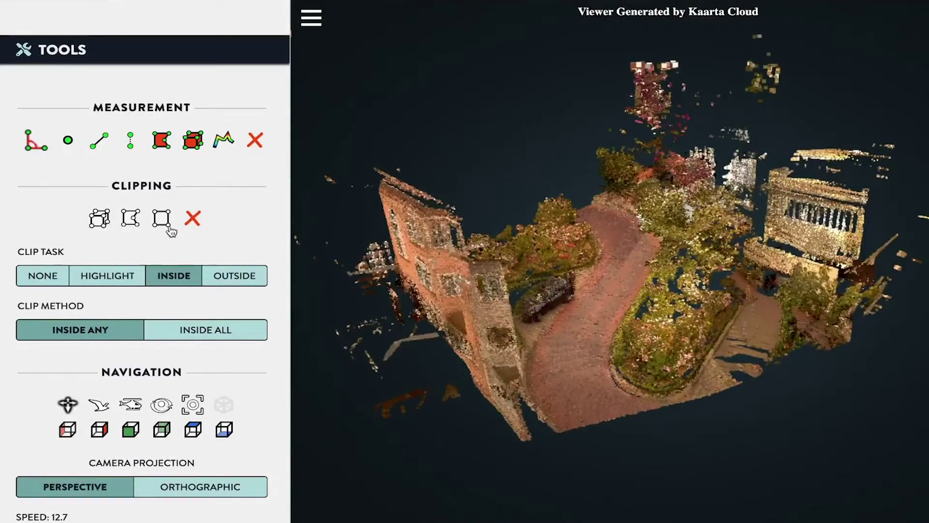
pyautogui.click(105, 282)
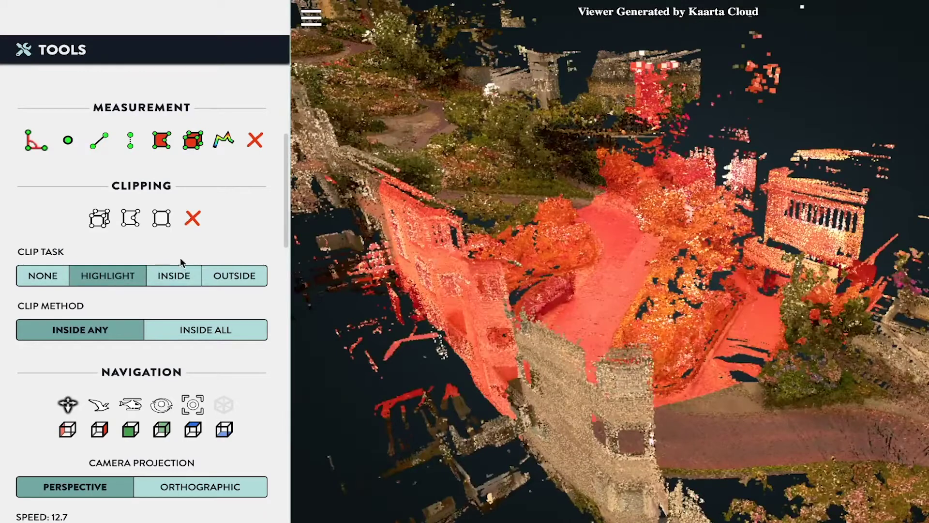
pyautogui.click(238, 276)
pyautogui.click(171, 278)
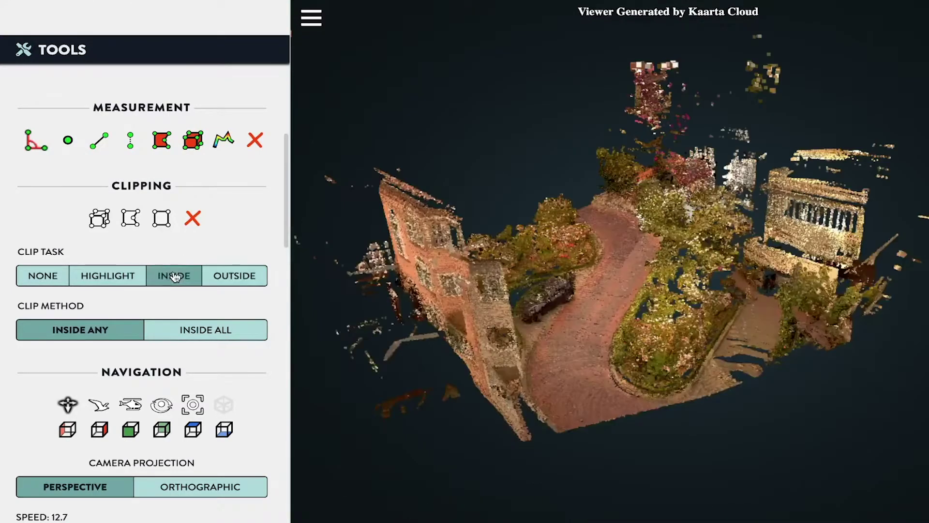
pyautogui.click(135, 278)
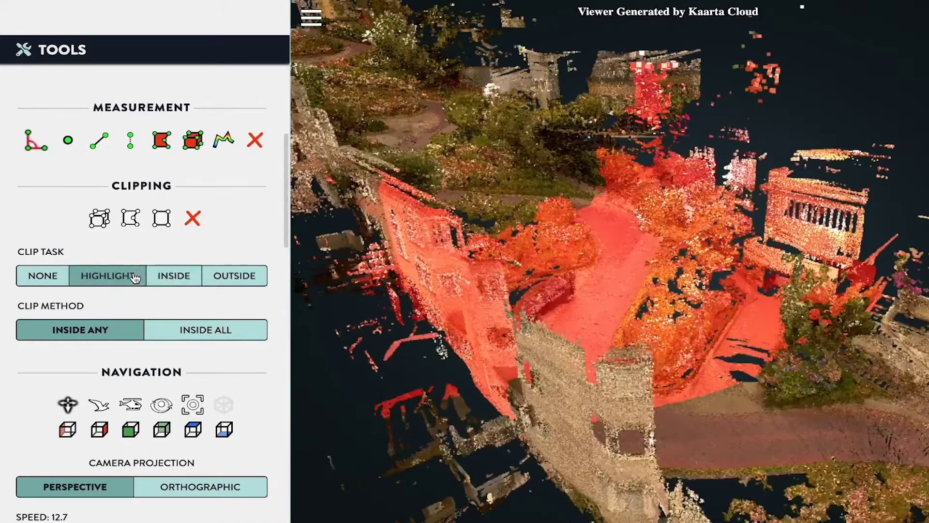
# - Try the Inside All clip method, return to Inside Any, and remove all clips
pyautogui.click(225, 330)
pyautogui.click(93, 335)
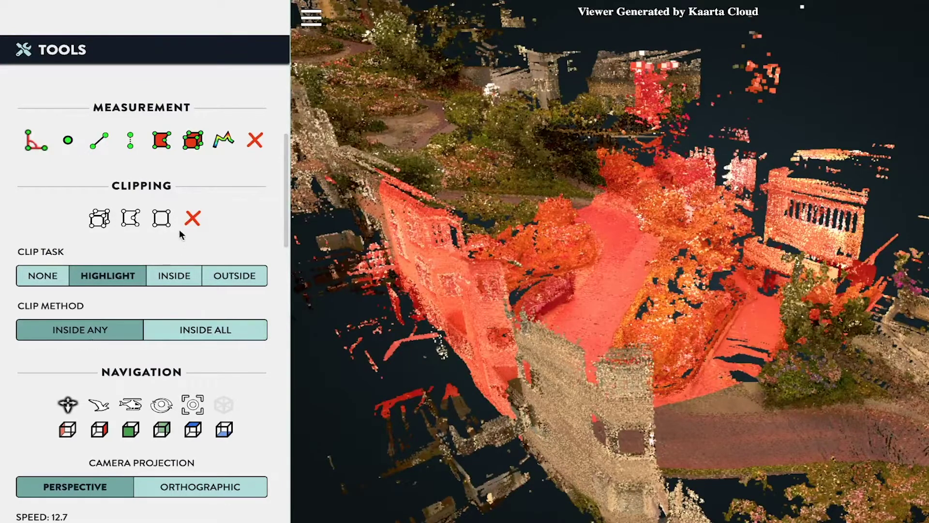
pyautogui.click(192, 219)
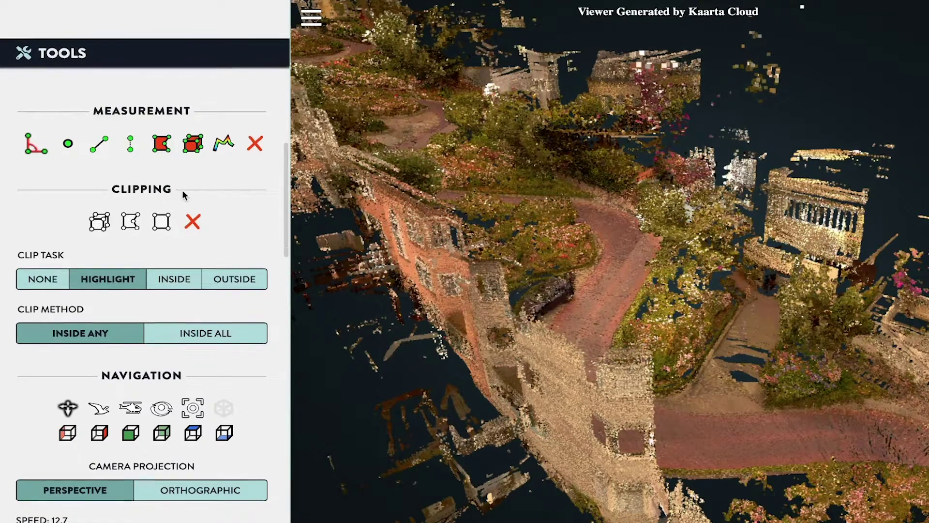
# - Try the screen box clip in perspective, and switch the camera projection to Orthographic
pyautogui.scroll(2, 183, 194)
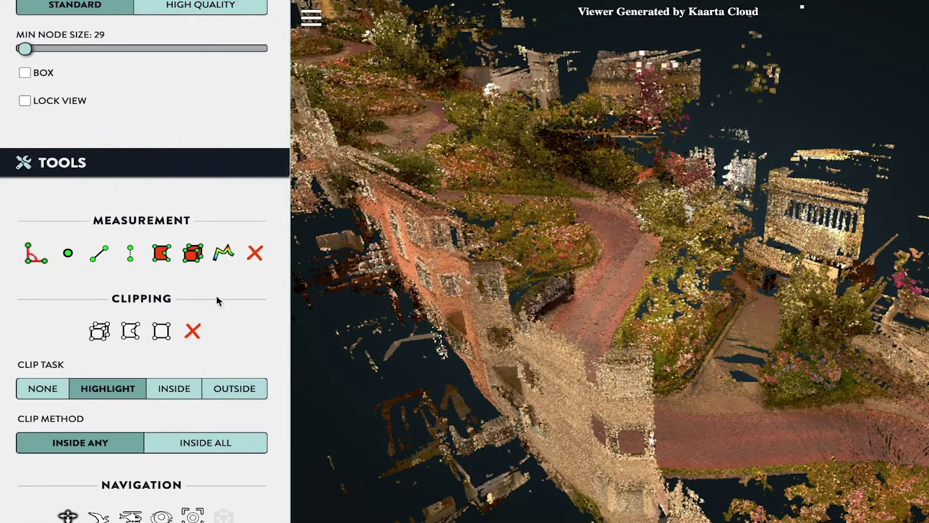
pyautogui.click(165, 330)
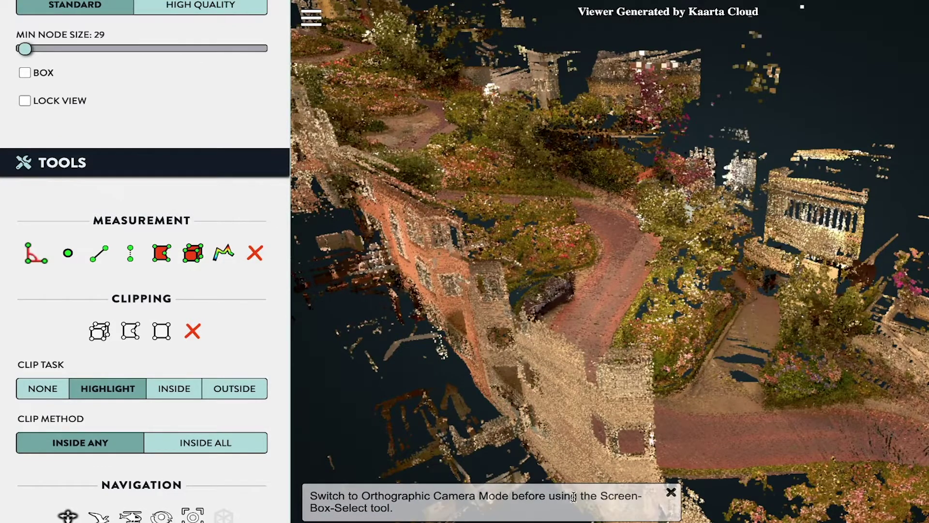
pyautogui.scroll(-1, 209, 330)
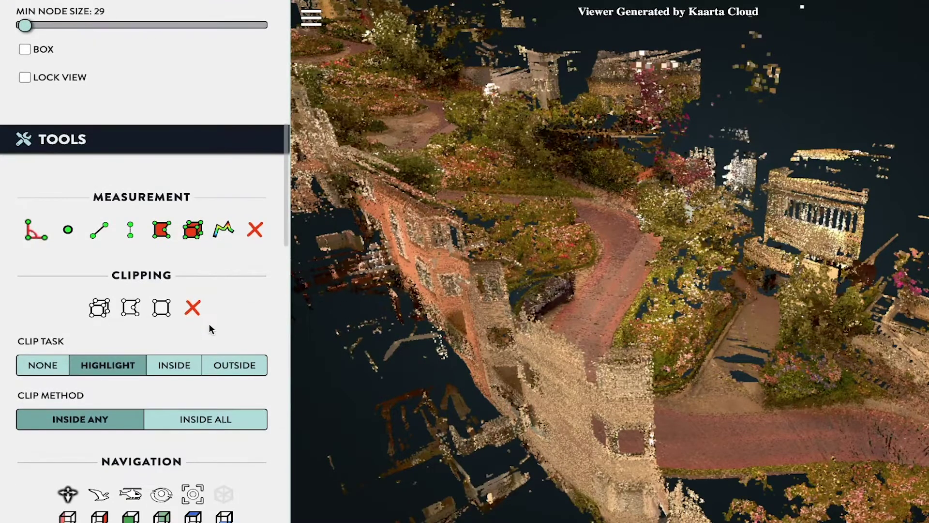
pyautogui.scroll(-2, 224, 438)
pyautogui.scroll(9, 225, 434)
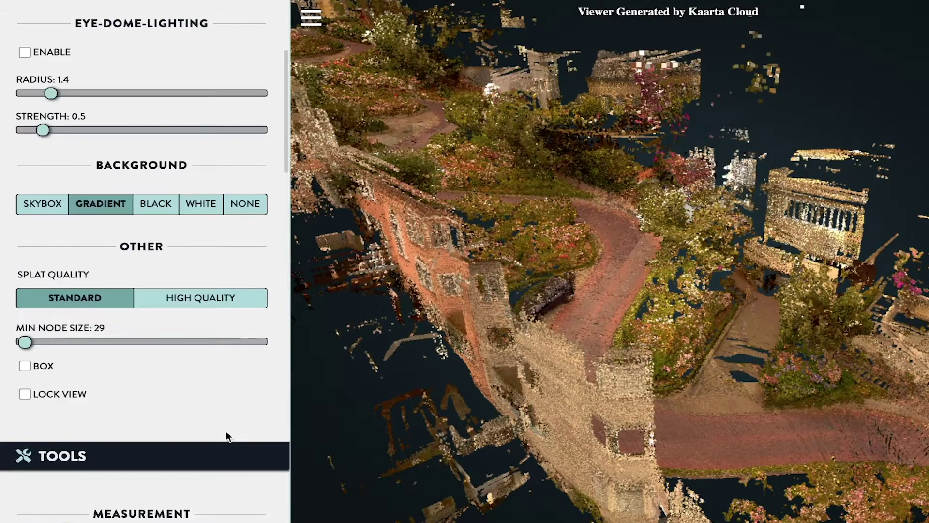
pyautogui.scroll(-7, 225, 429)
pyautogui.scroll(-5, 227, 436)
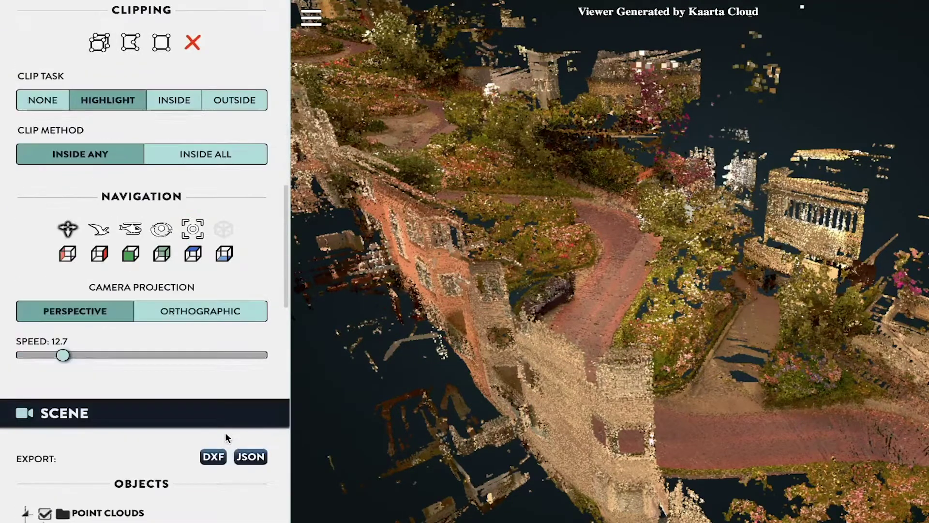
pyautogui.click(228, 318)
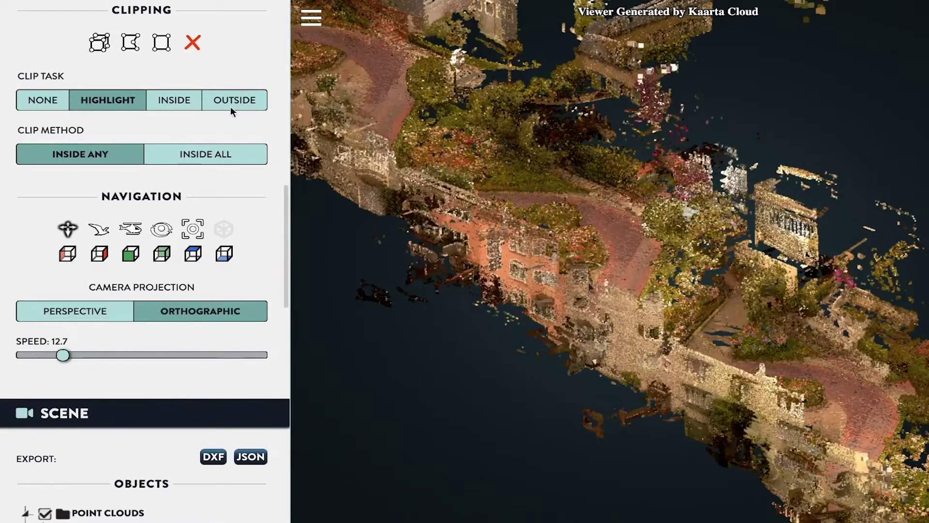
# - Draw a screen box clip over the red building and curved path, and compare its Inside and Outside clip tasks, ending with Inside
pyautogui.moveTo(401, 93); pyautogui.dragTo(717, 384)
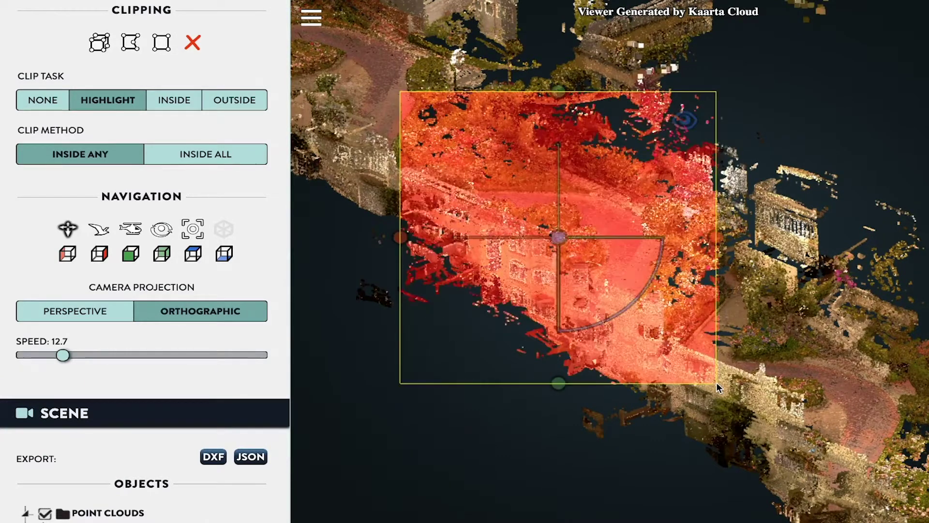
pyautogui.click(180, 104)
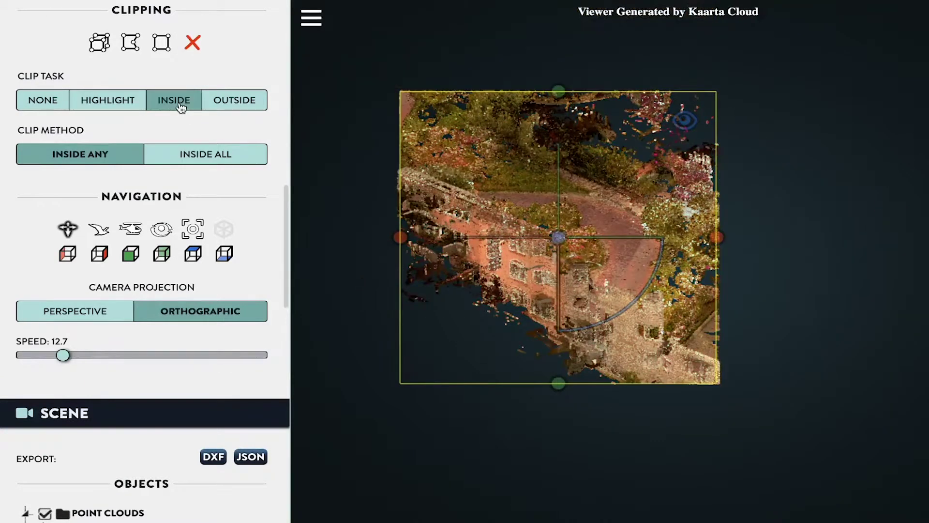
pyautogui.click(243, 105)
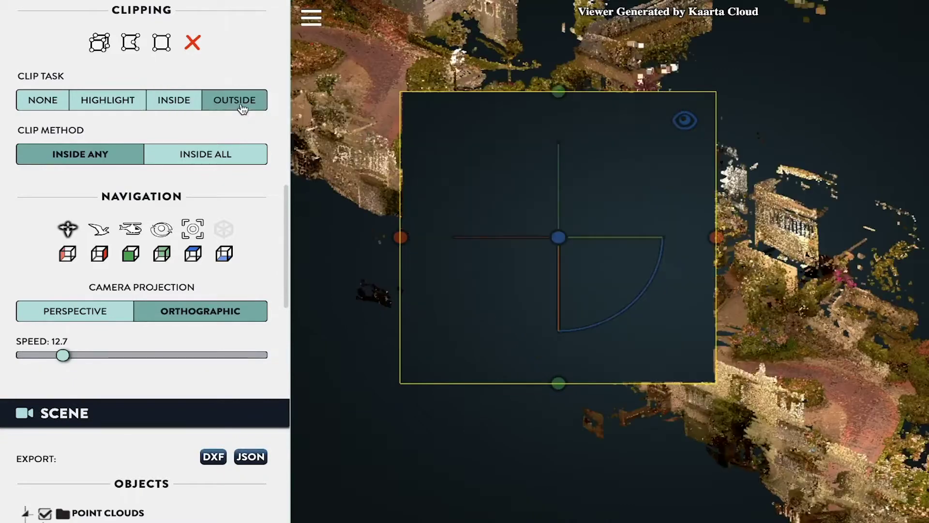
pyautogui.click(183, 104)
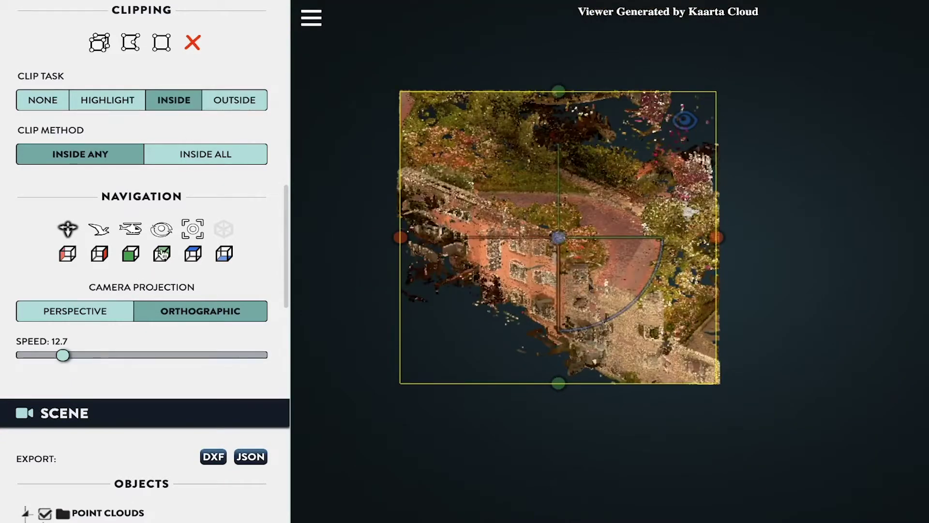
# - Replace the existing clip with a screen box clip around the full length of the winding street, drawn in top view
pyautogui.click(194, 254)
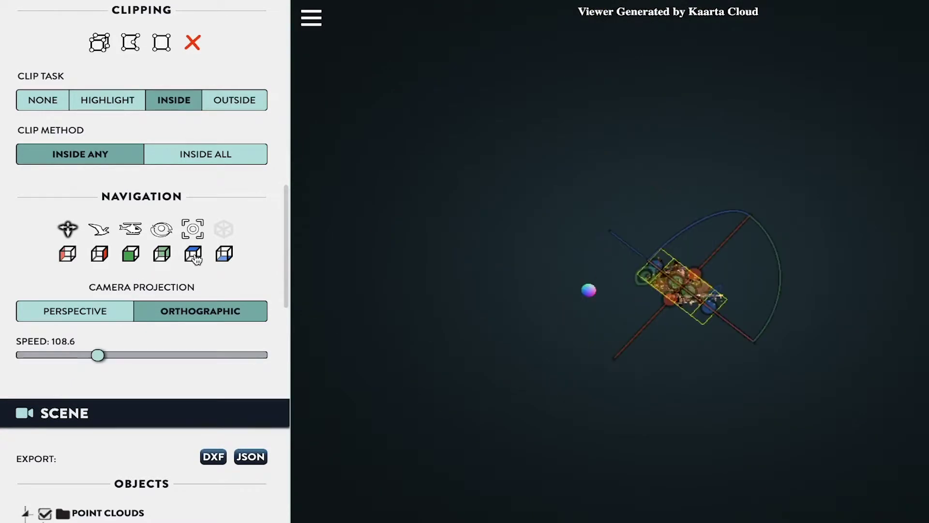
pyautogui.click(196, 52)
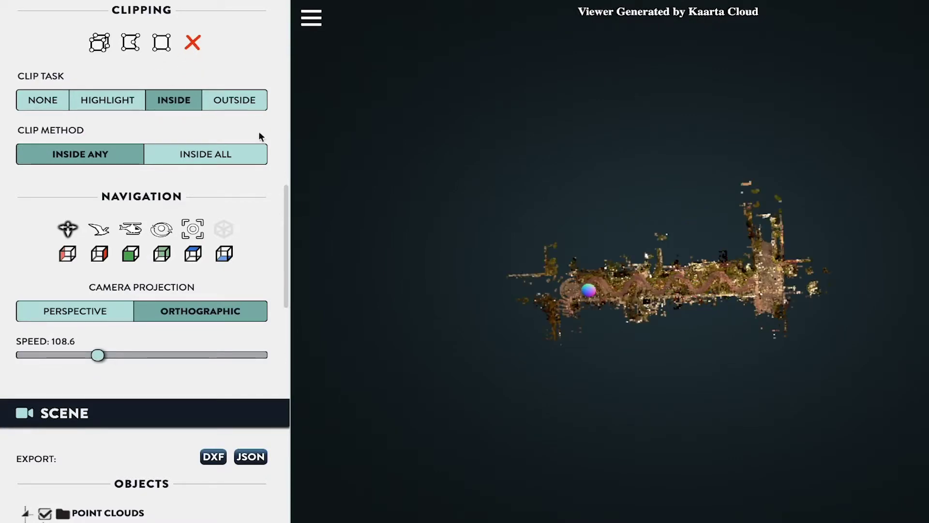
pyautogui.moveTo(570, 242); pyautogui.dragTo(790, 324)
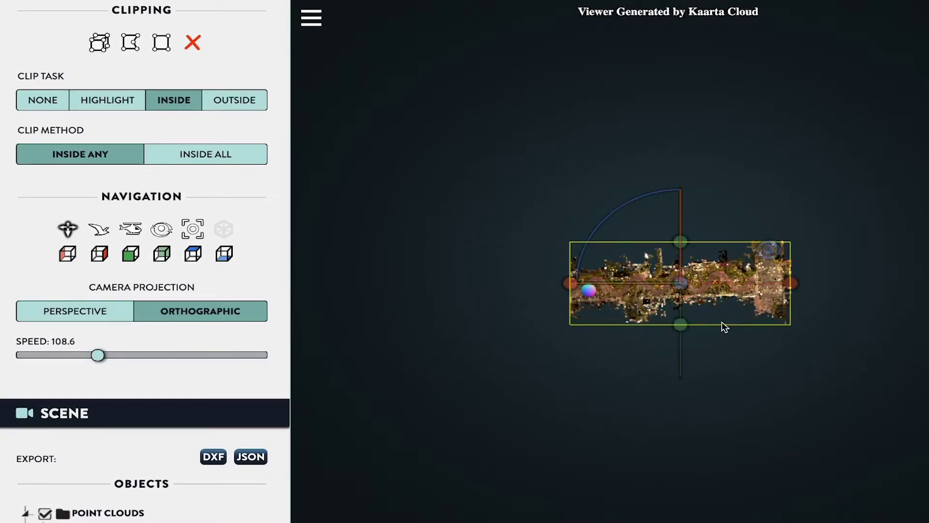
# - Raise the bottom face of the street's clip box into the point cloud, and remove all clips
pyautogui.moveTo(796, 288)
pyautogui.mouseDown()
pyautogui.moveTo(659, 289)
pyautogui.moveTo(788, 300)
pyautogui.mouseUp()
pyautogui.moveTo(711, 399); pyautogui.dragTo(640, 321)
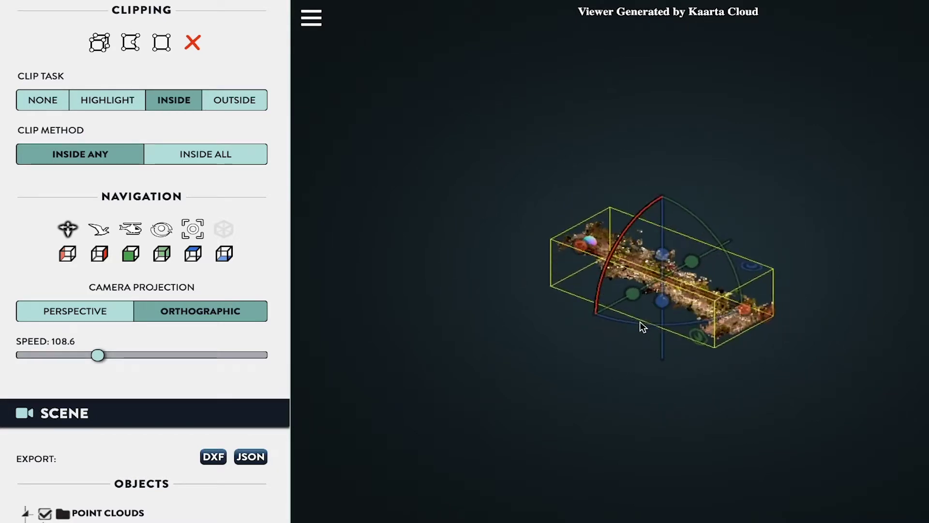
pyautogui.scroll(5, 639, 322)
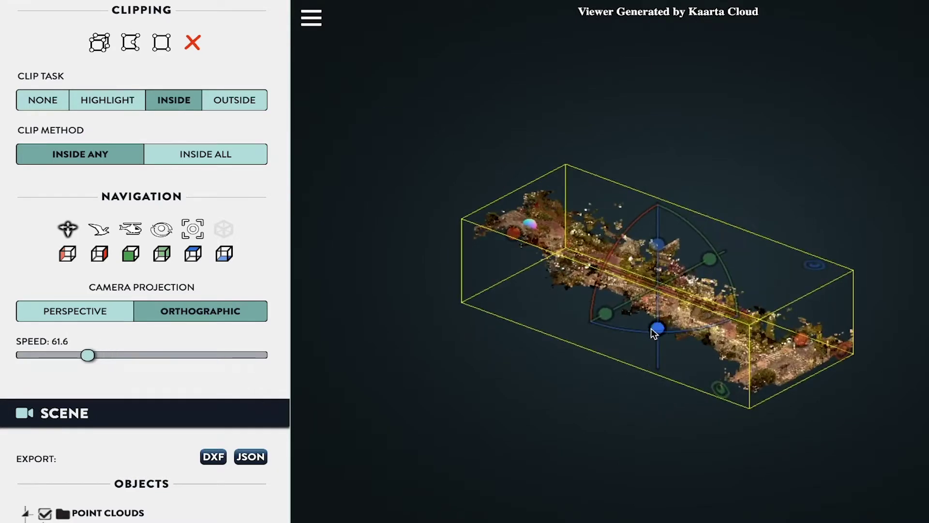
pyautogui.moveTo(658, 293); pyautogui.dragTo(658, 303)
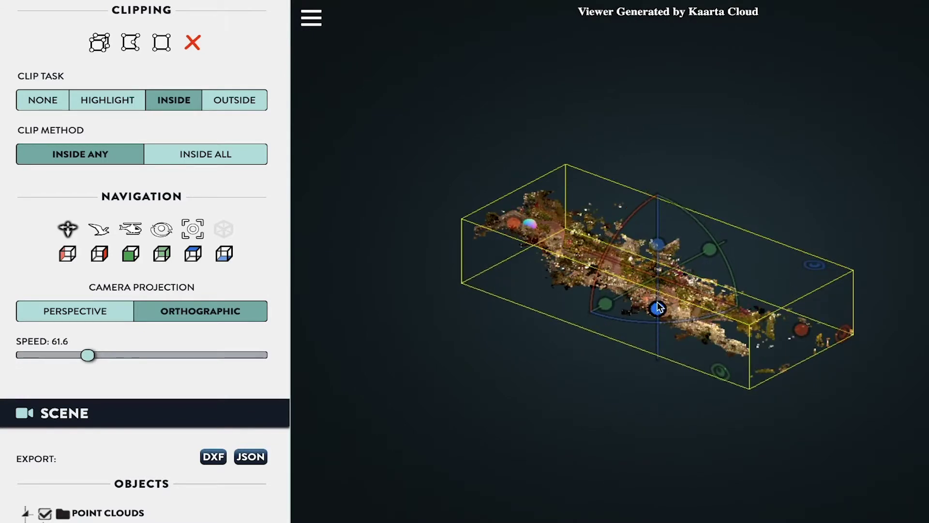
pyautogui.click(196, 42)
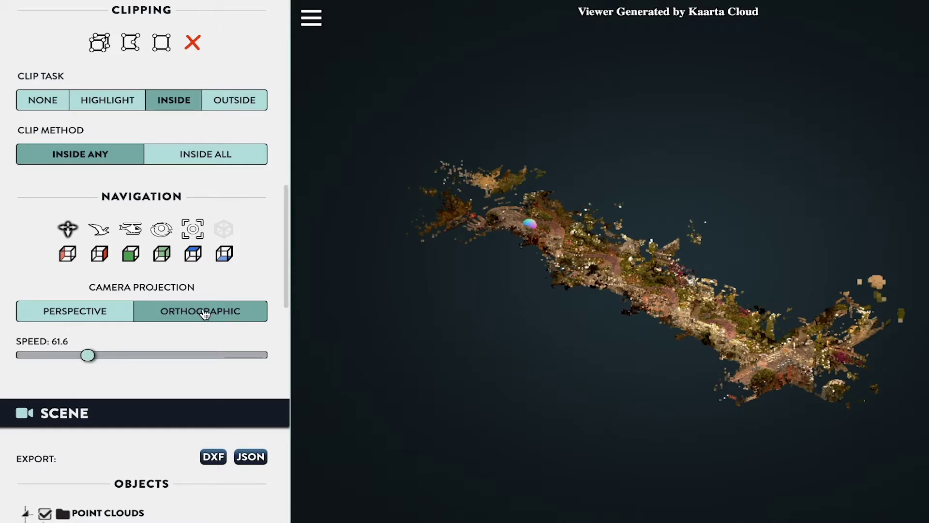
# - Compare the Perspective and Orthographic camera projections on the whole point cloud, ending with Perspective
pyautogui.click(82, 314)
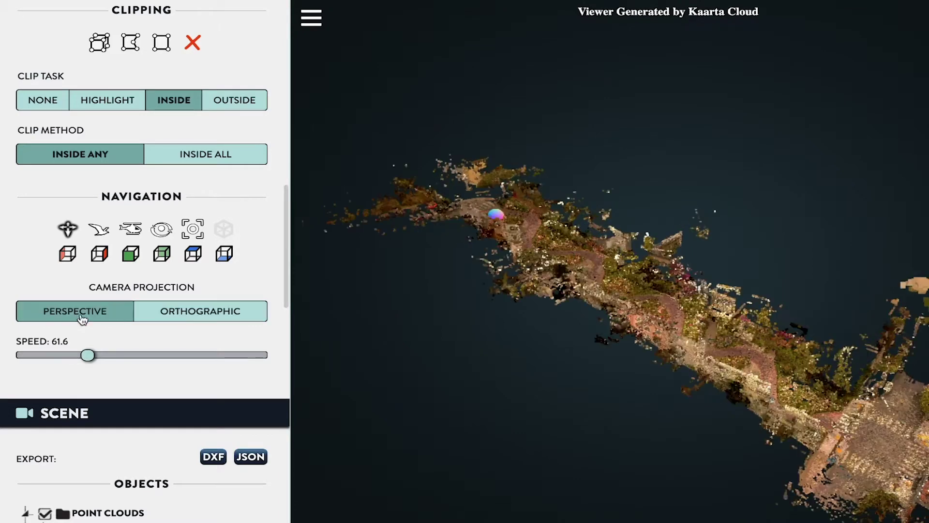
pyautogui.click(187, 319)
pyautogui.click(101, 318)
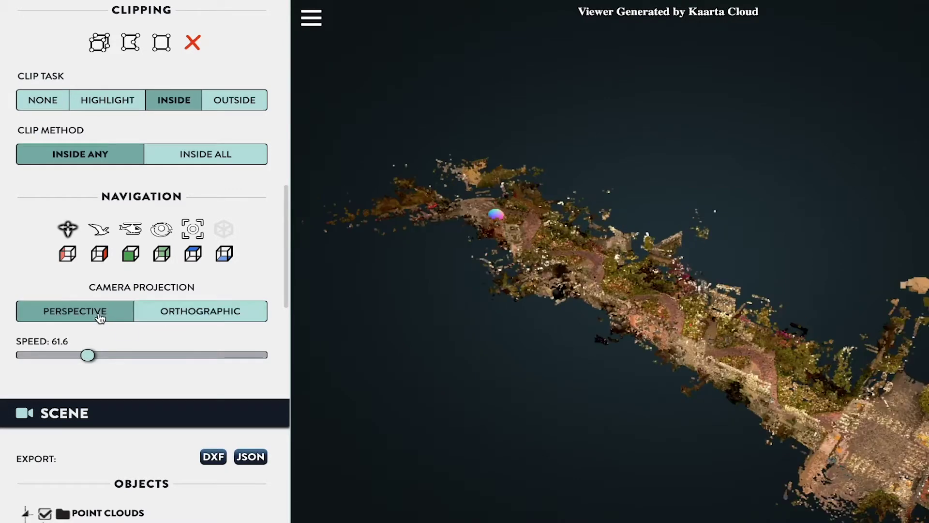
pyautogui.click(156, 310)
pyautogui.click(97, 313)
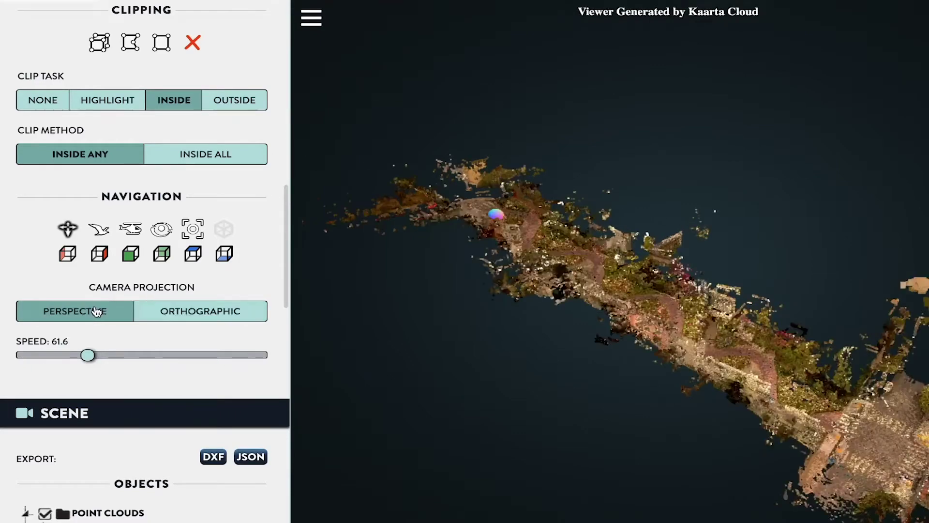
# - View the winding street lengthwise from its lower end in Perspective, and compare it with the Orthographic projection from another angle
pyautogui.scroll(-3, 694, 333)
pyautogui.scroll(6, 694, 333)
pyautogui.moveTo(711, 333); pyautogui.dragTo(283, 333)
pyautogui.moveTo(661, 351); pyautogui.dragTo(658, 317)
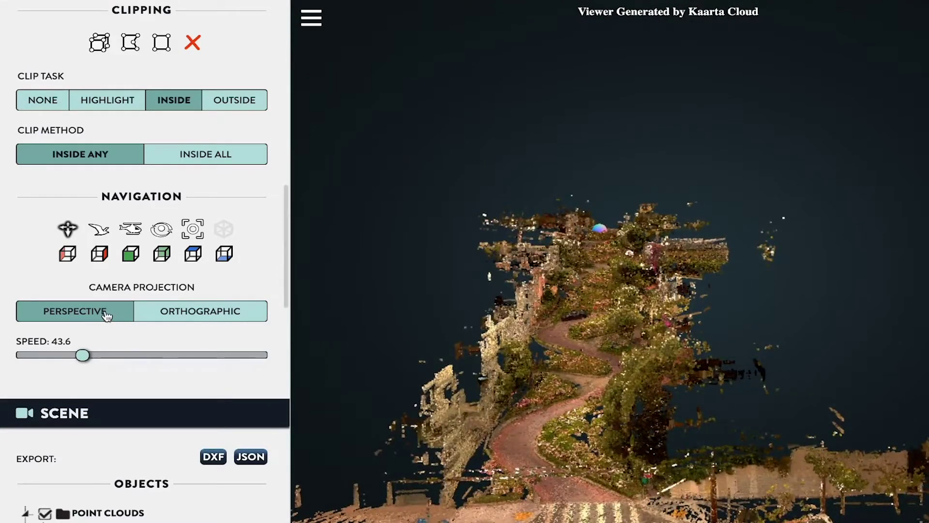
pyautogui.click(169, 315)
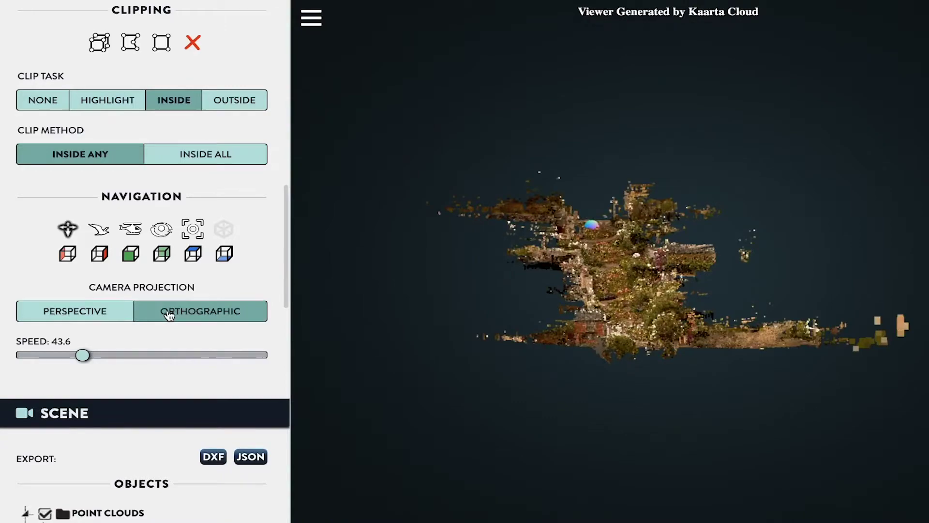
pyautogui.moveTo(404, 300); pyautogui.dragTo(232, 322)
# - Switch the camera projection to Perspective, and set the field of view to 56
pyautogui.scroll(10, 105, 287)
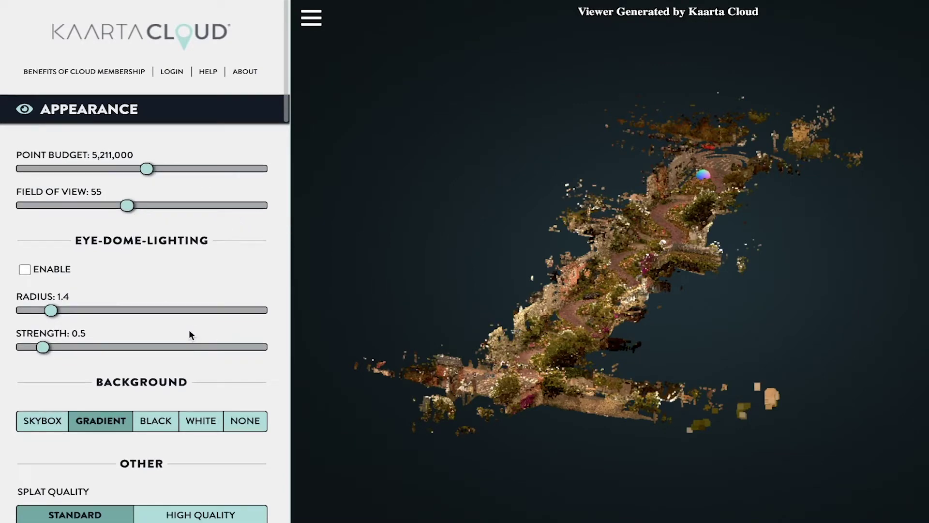
pyautogui.scroll(-5, 188, 328)
pyautogui.scroll(-7, 186, 327)
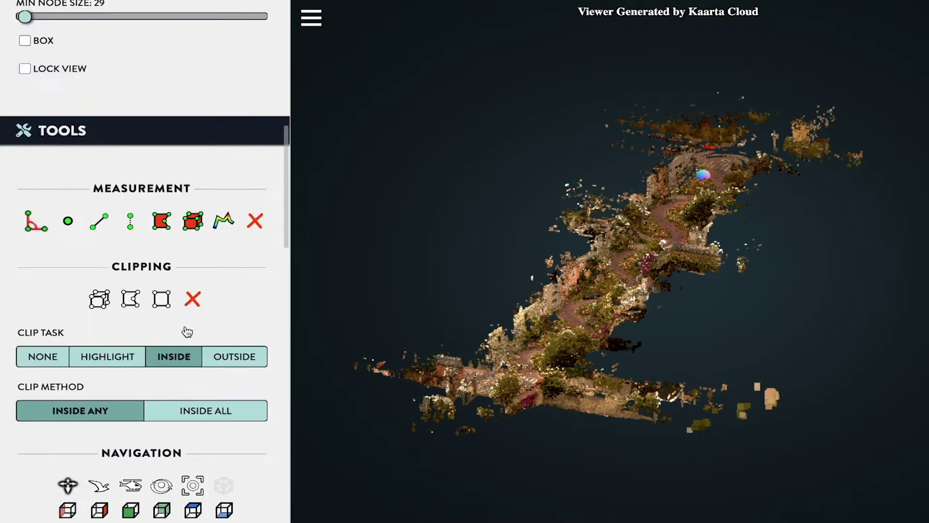
pyautogui.click(82, 469)
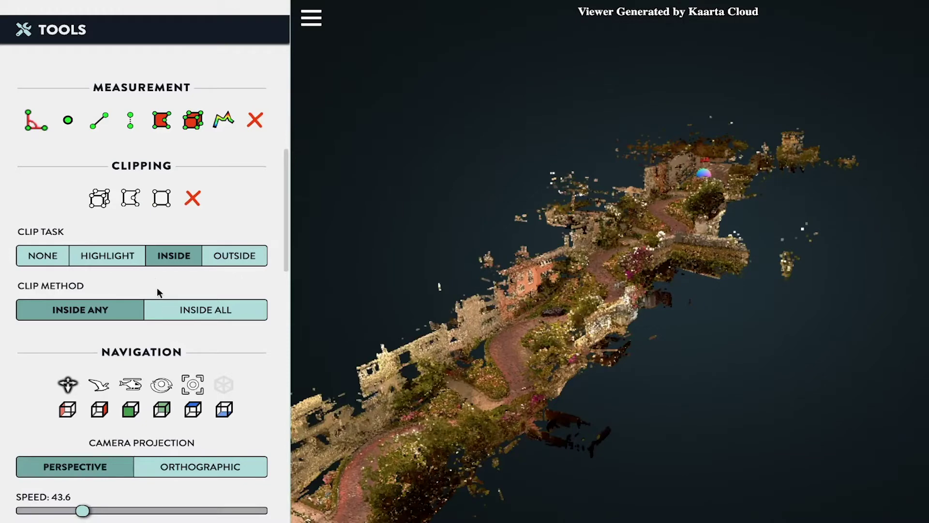
pyautogui.scroll(12, 152, 275)
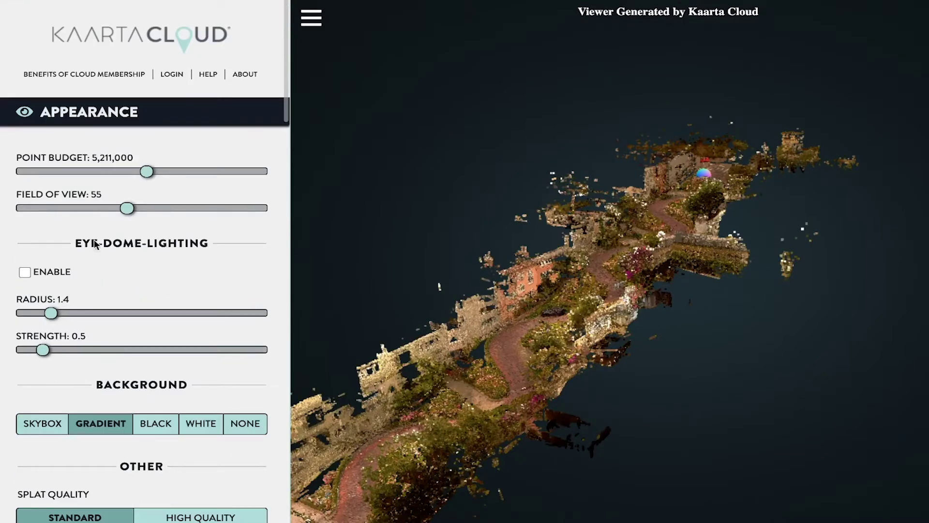
pyautogui.moveTo(135, 212)
pyautogui.mouseDown()
pyautogui.moveTo(216, 217)
pyautogui.moveTo(137, 213)
pyautogui.mouseUp()
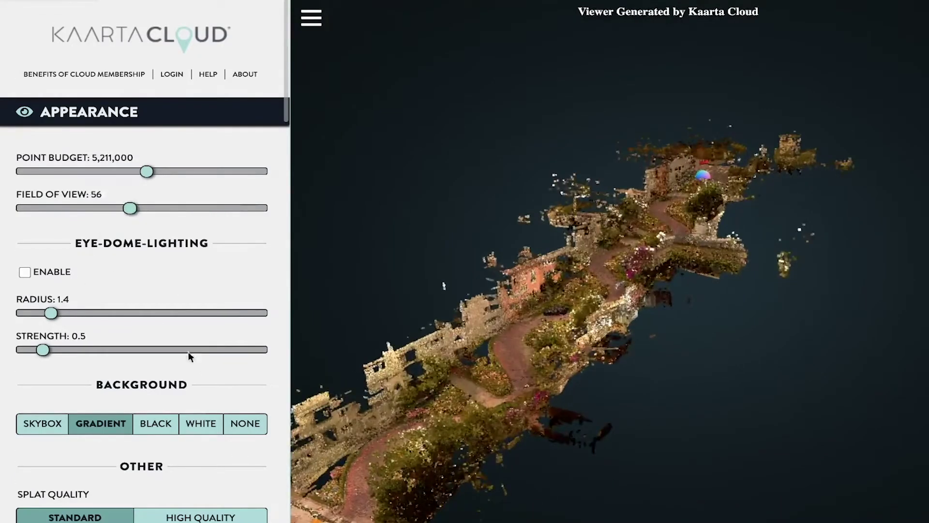
# - Set the splat quality to High Quality, and try the Orthographic projection with it
pyautogui.scroll(-2, 197, 359)
pyautogui.click(199, 422)
pyautogui.scroll(-10, 205, 438)
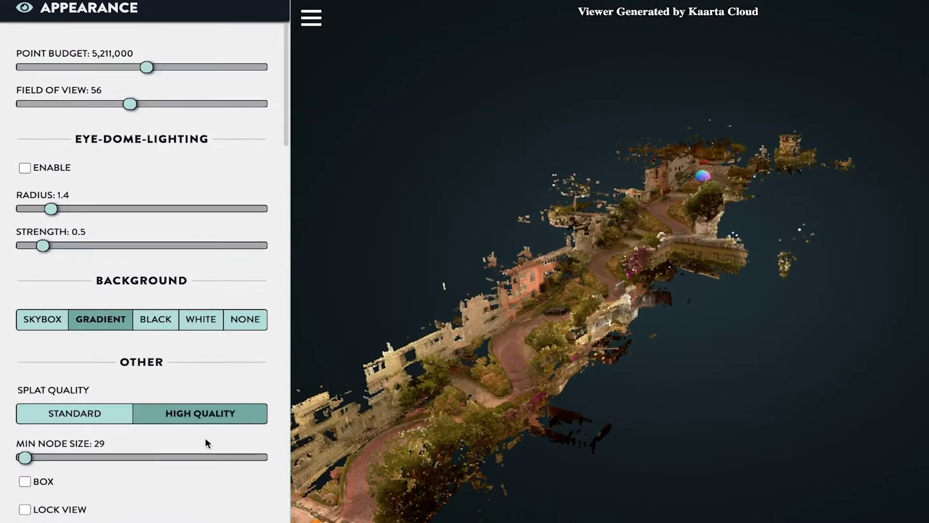
pyautogui.scroll(-2, 206, 437)
pyautogui.click(199, 416)
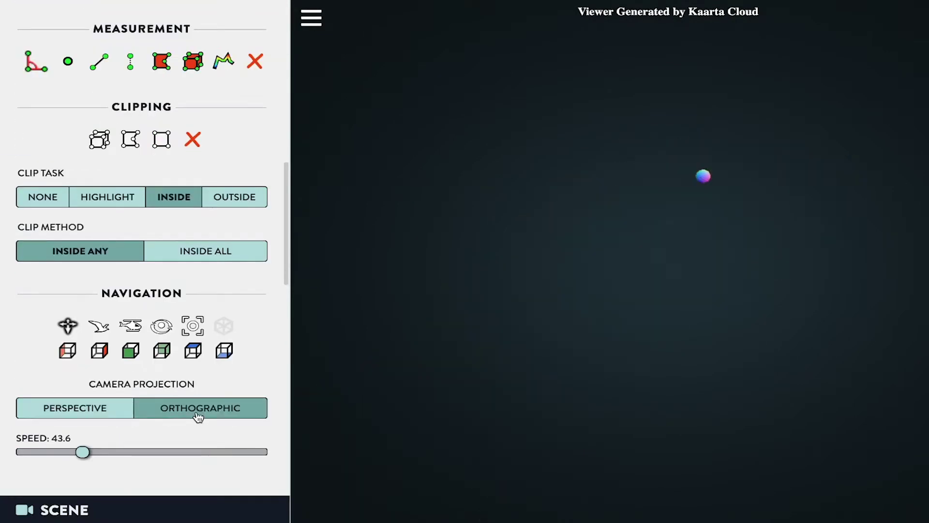
pyautogui.click(189, 418)
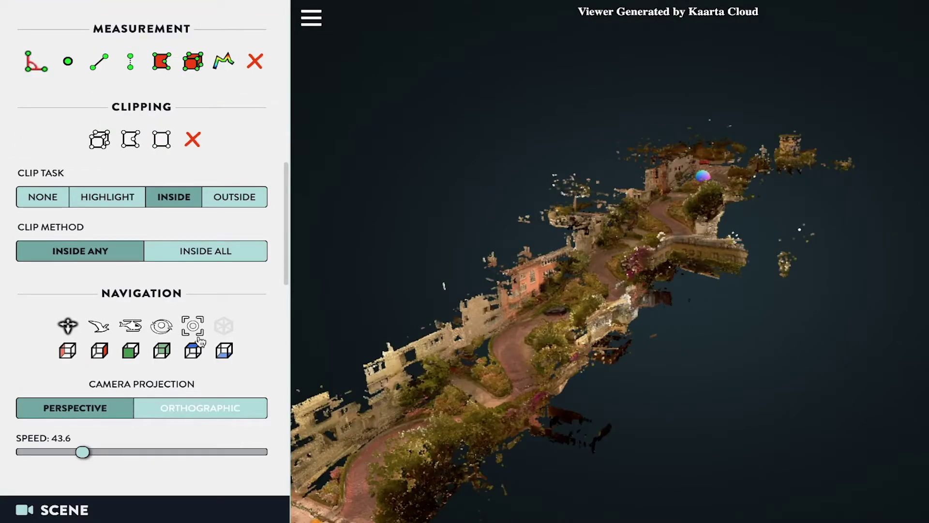
pyautogui.click(201, 408)
# - Set the splat quality to Standard, and return the camera projection to Perspective
pyautogui.scroll(10, 198, 335)
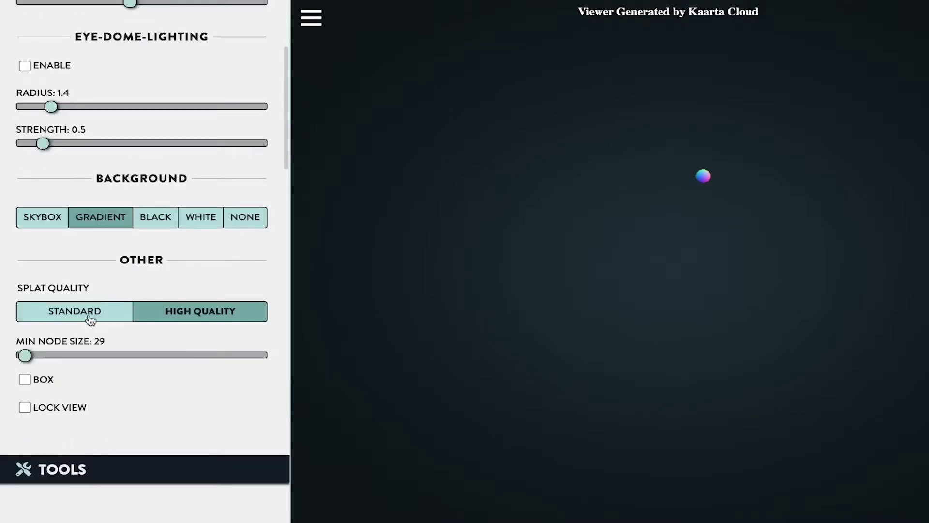
pyautogui.click(78, 314)
pyautogui.scroll(-12, 139, 359)
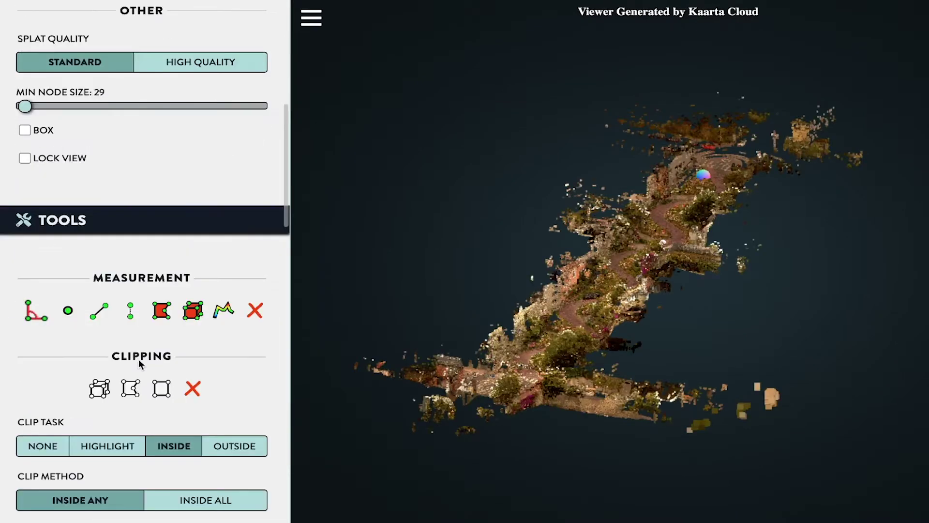
pyautogui.click(110, 334)
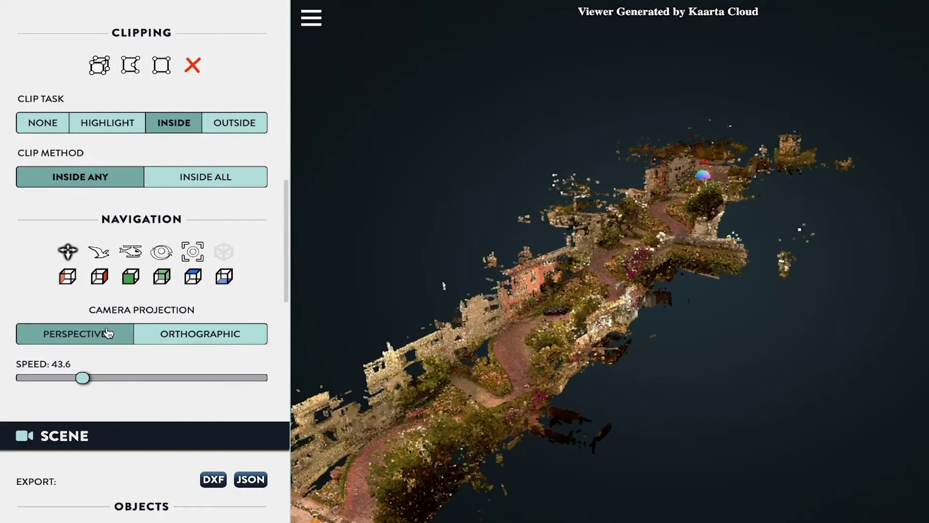
# - Orbit and pan around the winding street to examine it from several angles
pyautogui.moveTo(412, 319); pyautogui.dragTo(458, 334)
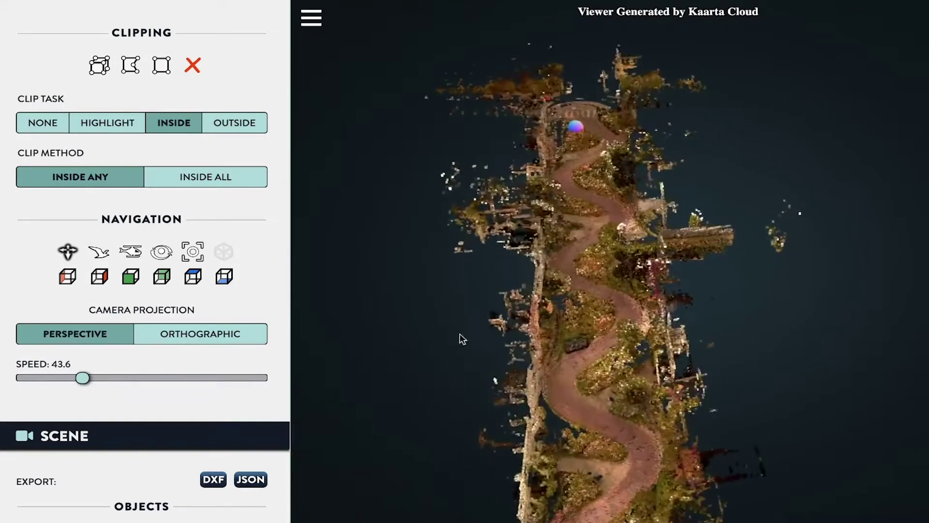
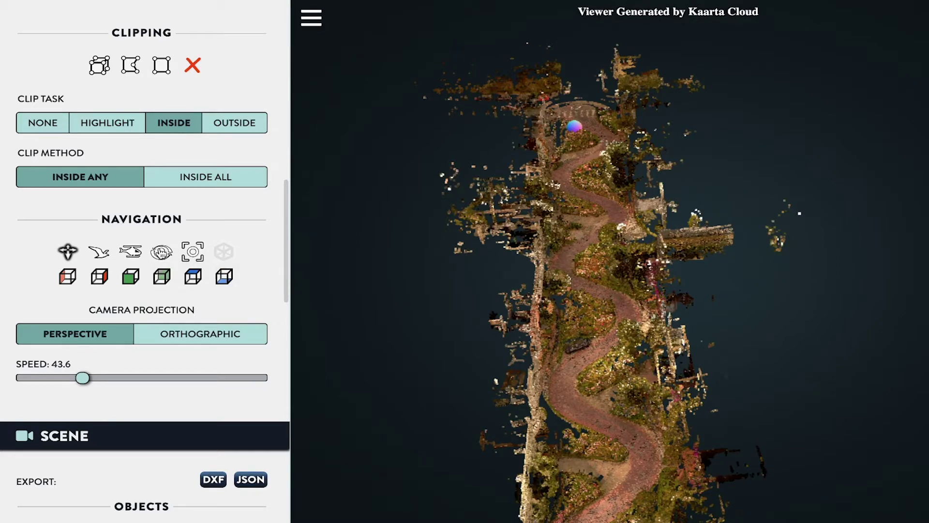
pyautogui.moveTo(527, 285); pyautogui.dragTo(561, 264)
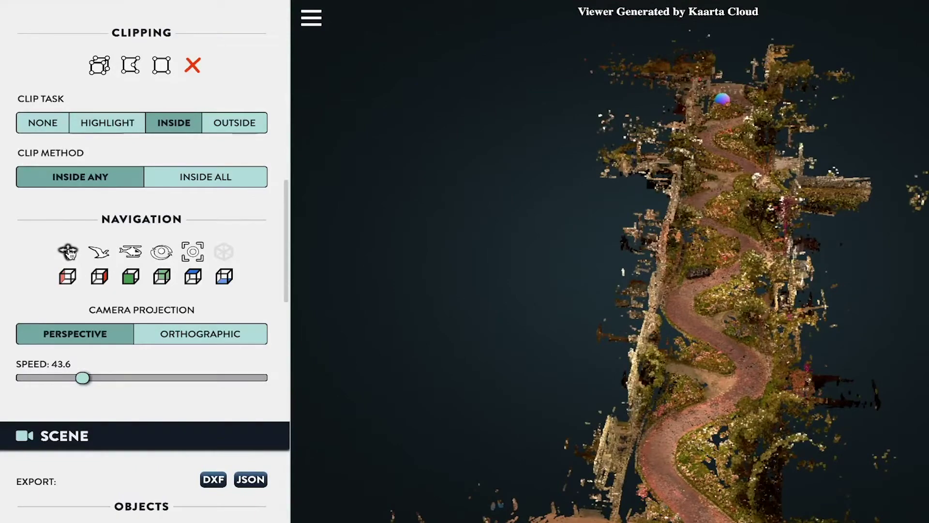
pyautogui.moveTo(694, 272); pyautogui.dragTo(743, 311, button='right')
pyautogui.moveTo(742, 312); pyautogui.dragTo(675, 303)
pyautogui.moveTo(637, 310); pyautogui.dragTo(716, 342, button='right')
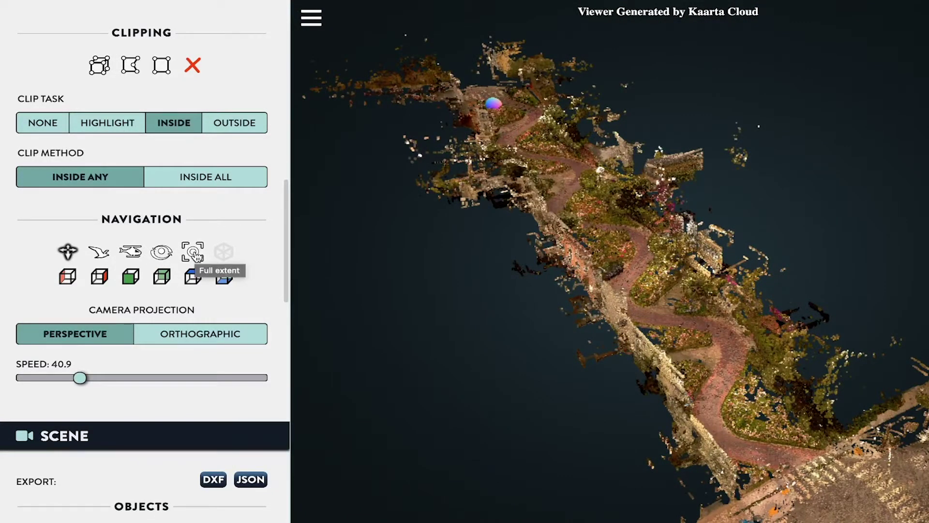
# - Examine the brick road curve beside the parked car up close, and reset the view to the full extent
pyautogui.scroll(-5, 641, 332)
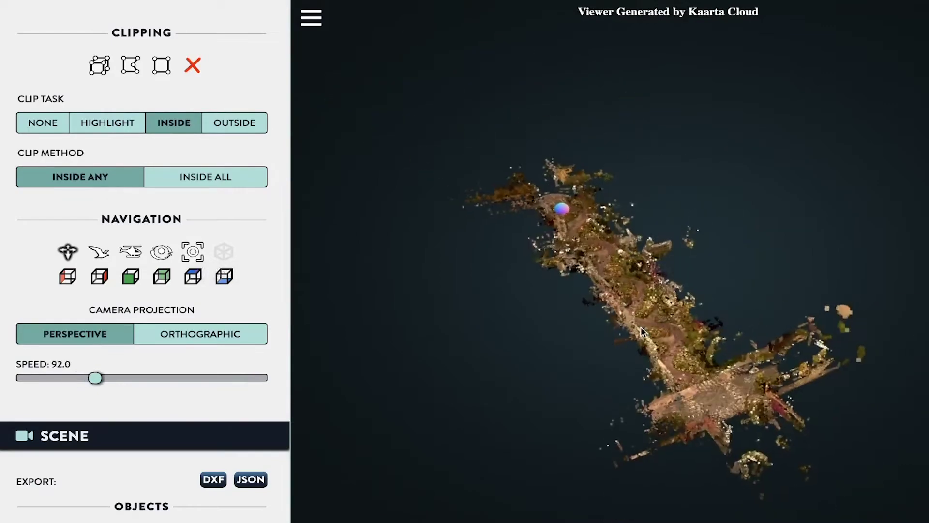
pyautogui.scroll(10, 641, 333)
pyautogui.scroll(5, 687, 293)
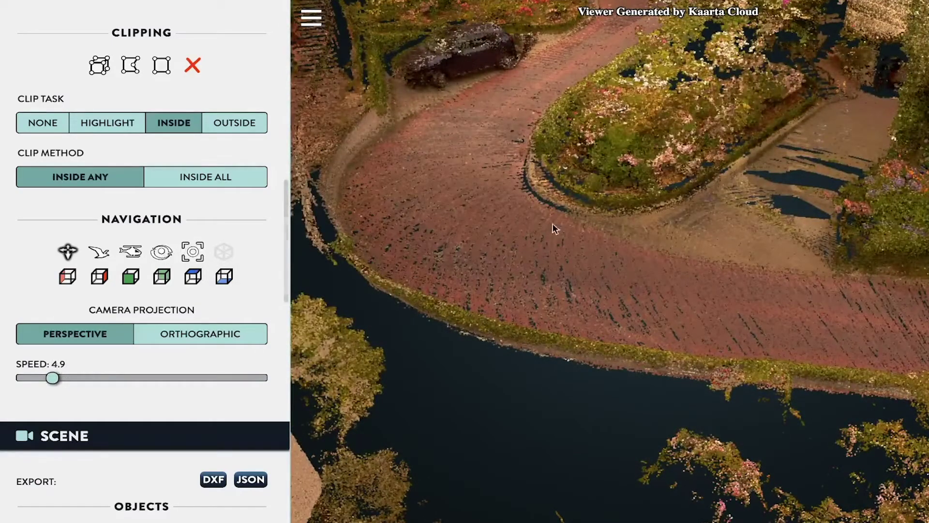
pyautogui.click(194, 252)
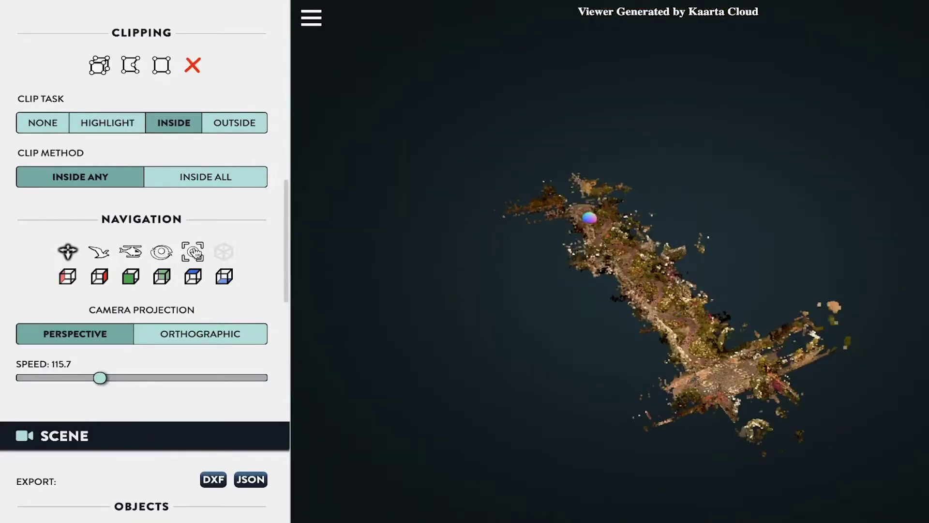
# - Examine the pink-flowered plants beside the retaining wall up close, and return to the full extent
pyautogui.scroll(8, 660, 280)
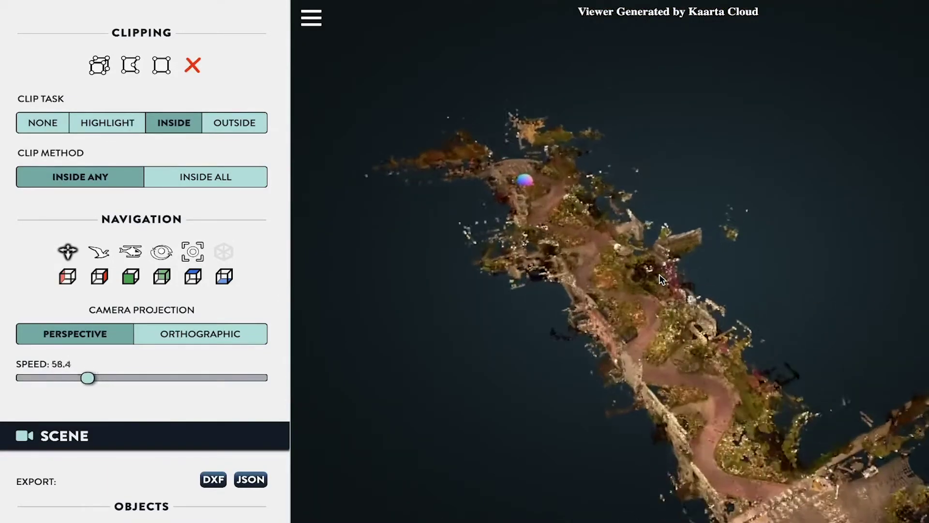
pyautogui.scroll(6, 660, 281)
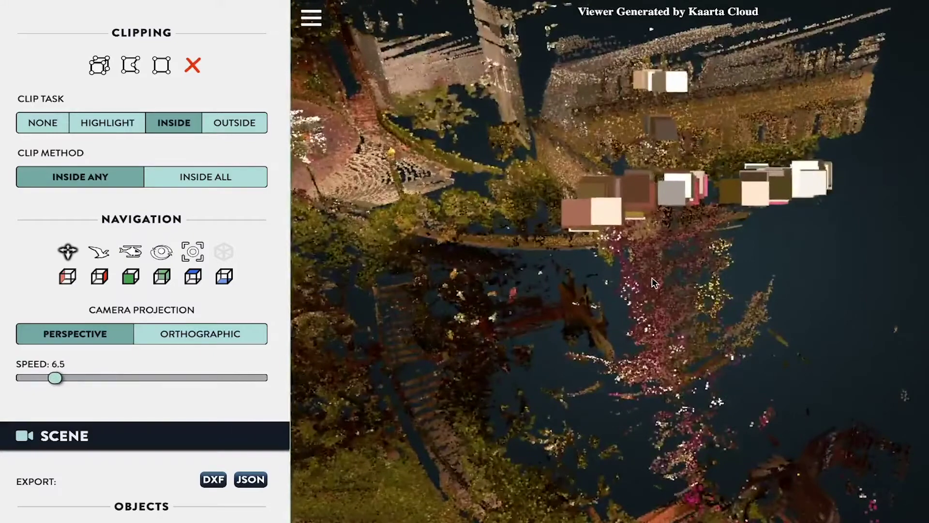
pyautogui.scroll(5, 654, 282)
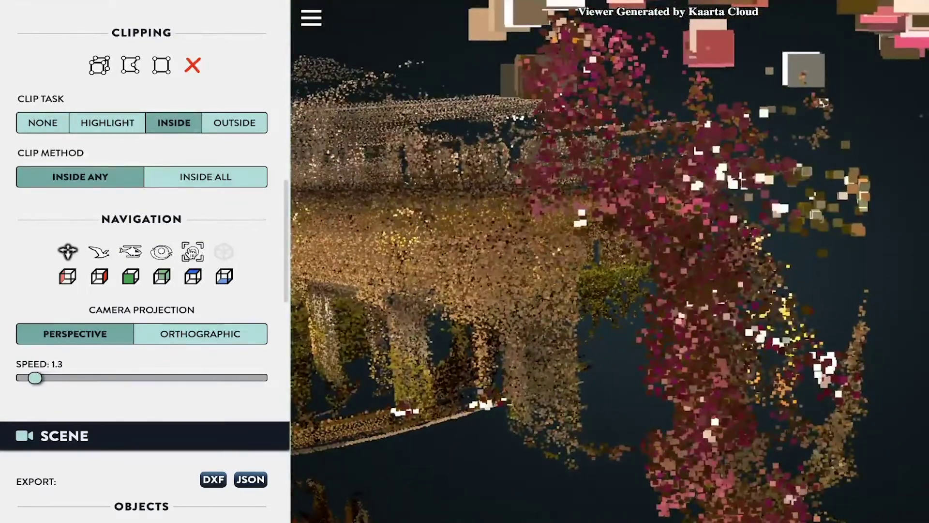
pyautogui.click(192, 252)
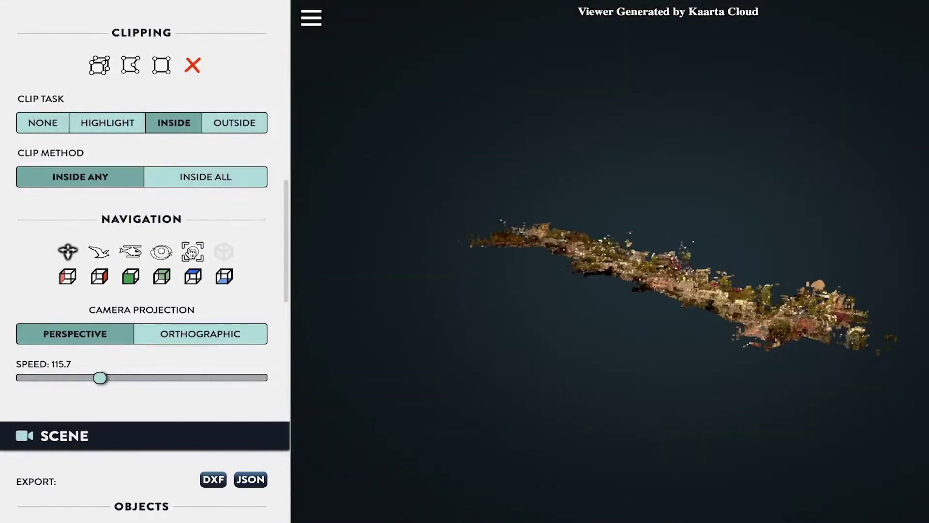
# - Inspect the red building's facade from the front and edge-on, and restore the full extent view
pyautogui.scroll(10, 664, 284)
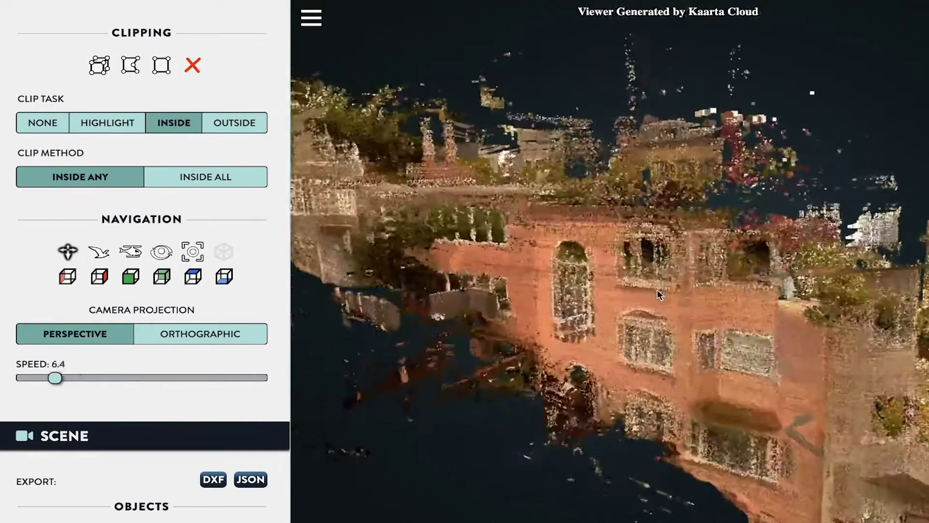
pyautogui.moveTo(658, 294); pyautogui.dragTo(516, 305)
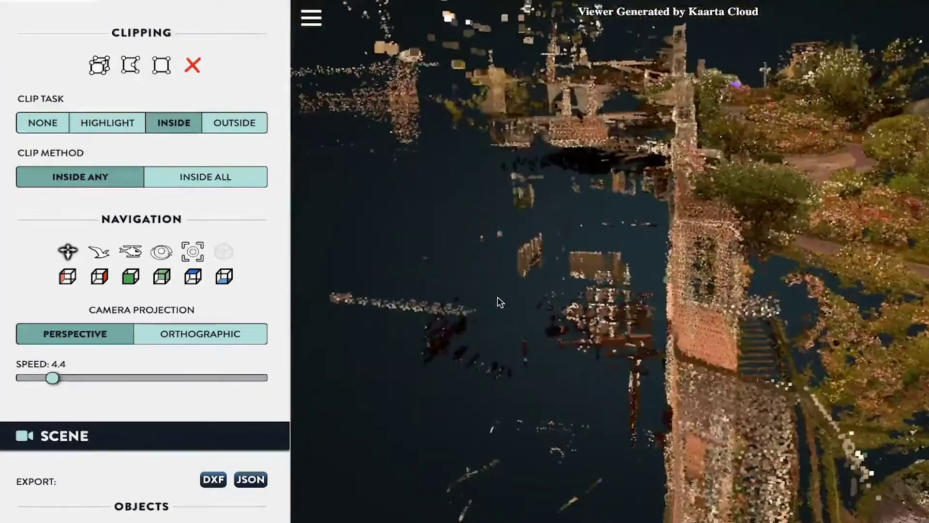
pyautogui.click(193, 252)
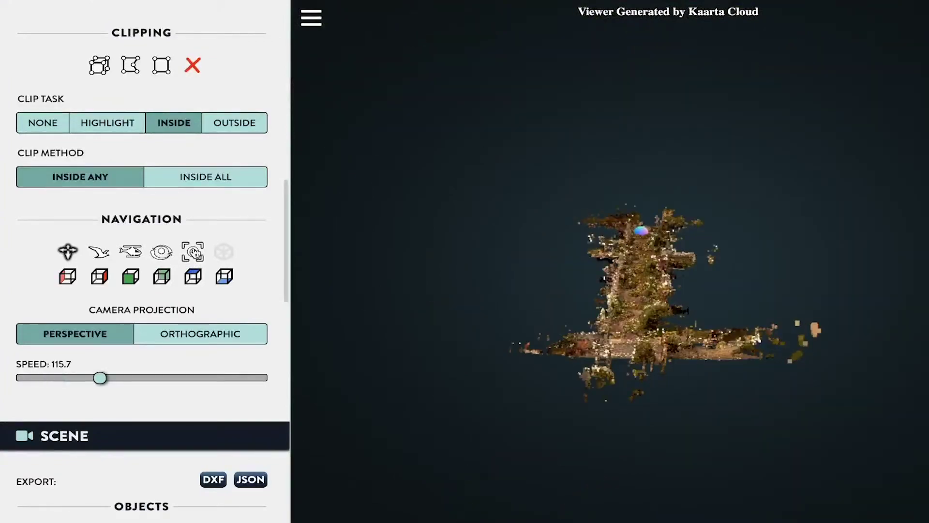
# - Look up the winding street from a closer viewpoint beside the red building and parked car
pyautogui.scroll(5, 622, 371)
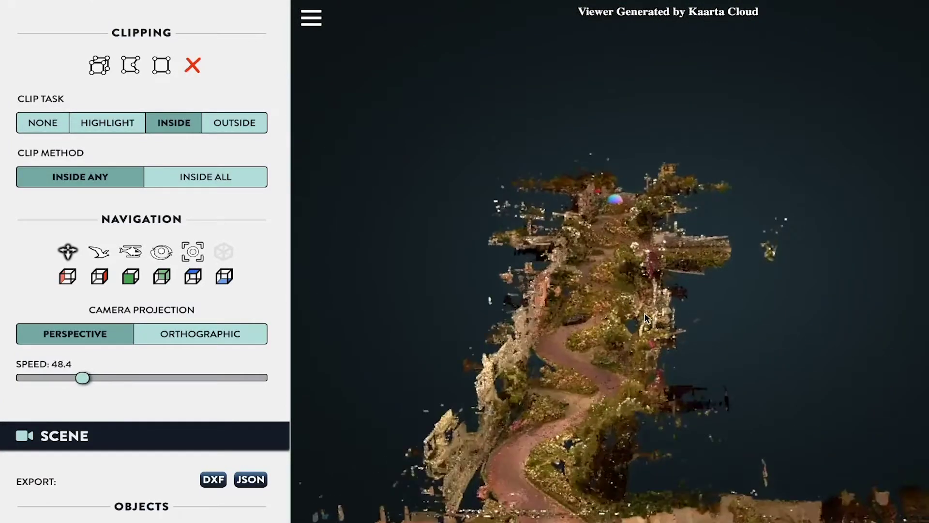
pyautogui.scroll(2, 643, 318)
pyautogui.moveTo(462, 344); pyautogui.dragTo(575, 290)
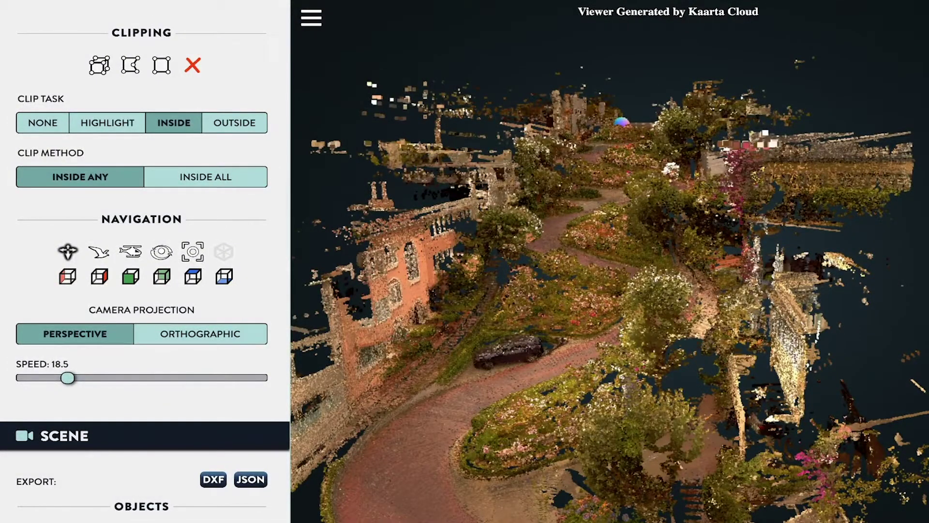
# - View the whole point cloud from the preset directions, ending with the top view
pyautogui.click(192, 277)
pyautogui.moveTo(928, 73); pyautogui.dragTo(895, 1, button='right')
pyautogui.moveTo(552, 241); pyautogui.dragTo(349, 100, button='right')
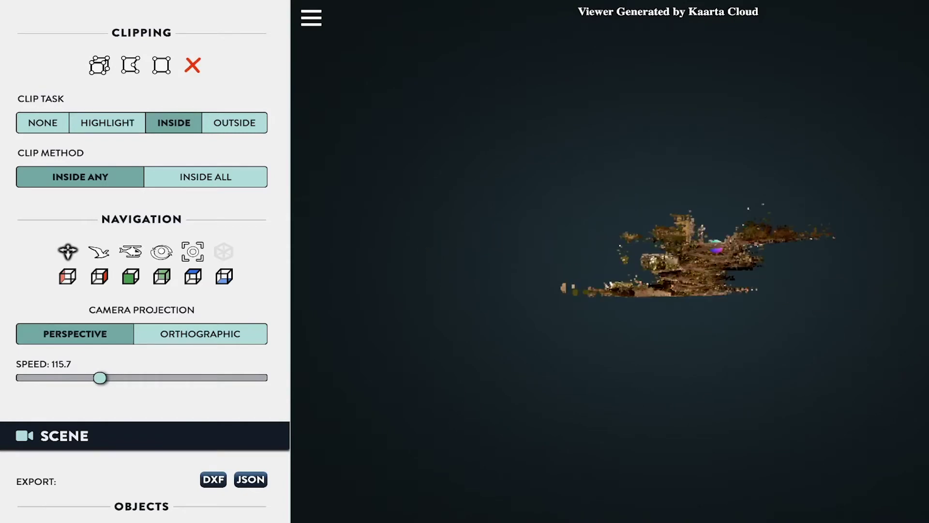
pyautogui.moveTo(927, 48); pyautogui.dragTo(725, 208, button='right')
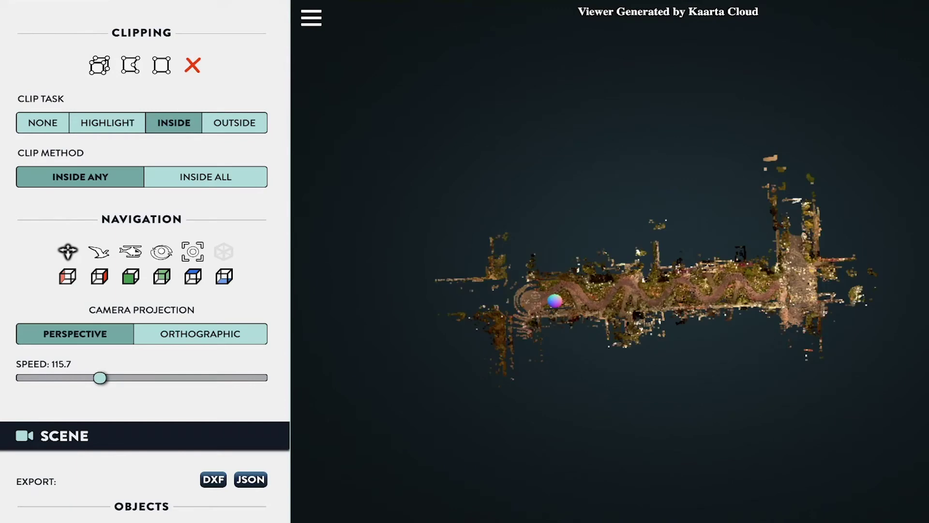
pyautogui.scroll(-1, 145, 280)
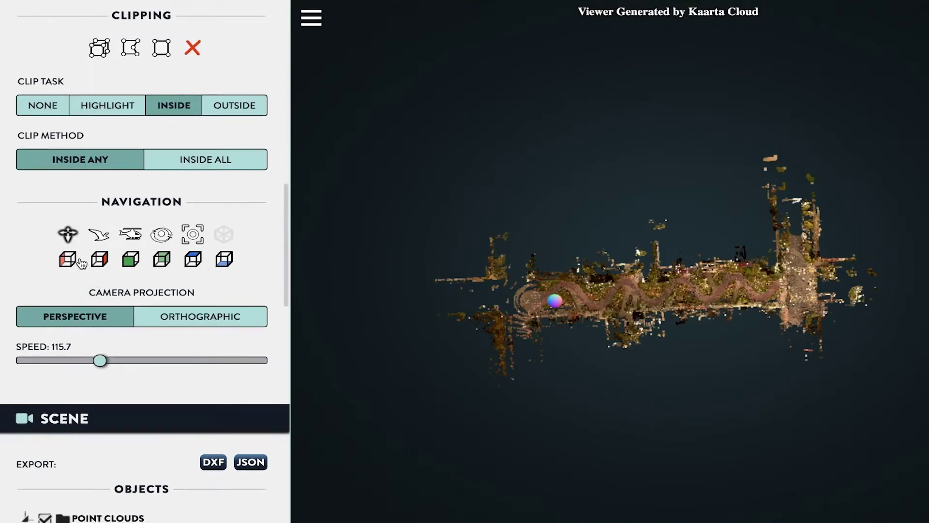
# - View the point cloud from the preset side, end, top and bottom directions, ending with a side elevation of the sloping street
pyautogui.click(76, 261)
pyautogui.click(109, 262)
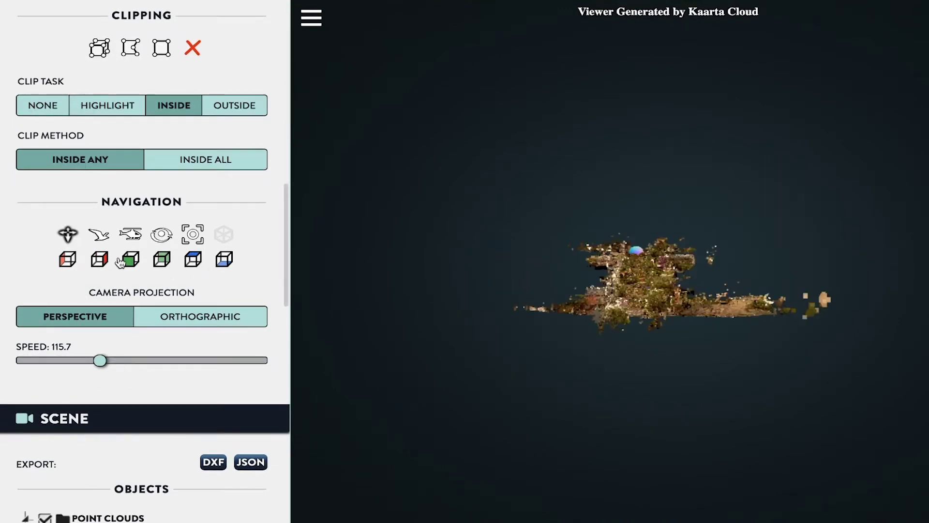
pyautogui.click(147, 259)
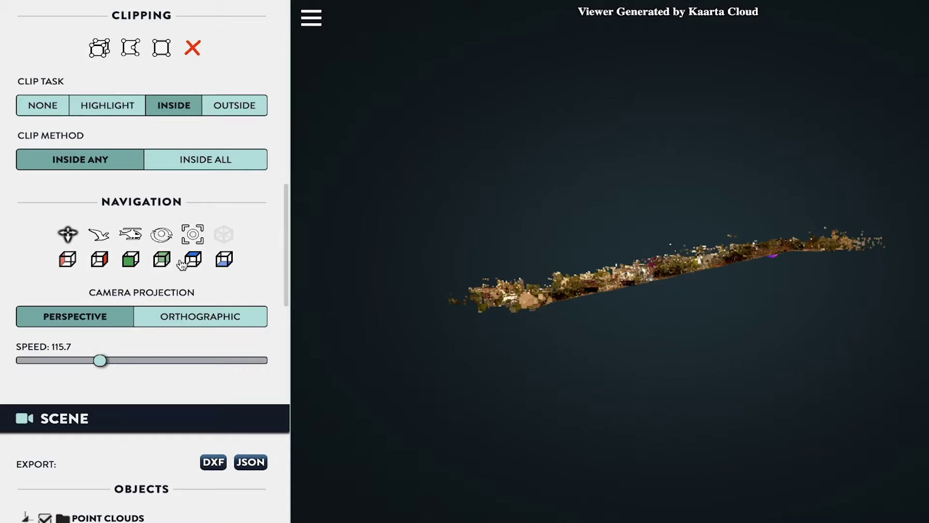
pyautogui.click(193, 260)
pyautogui.click(223, 261)
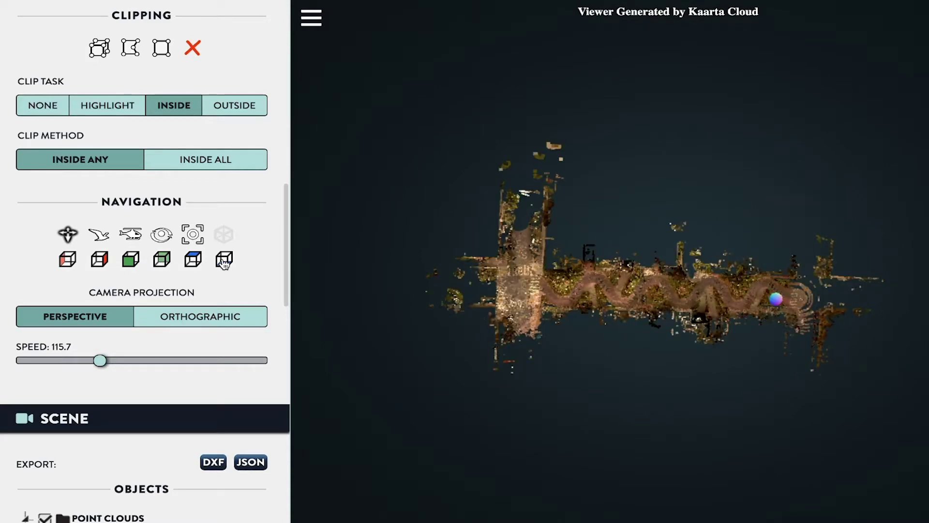
pyautogui.click(202, 264)
pyautogui.moveTo(595, 382); pyautogui.dragTo(731, 57)
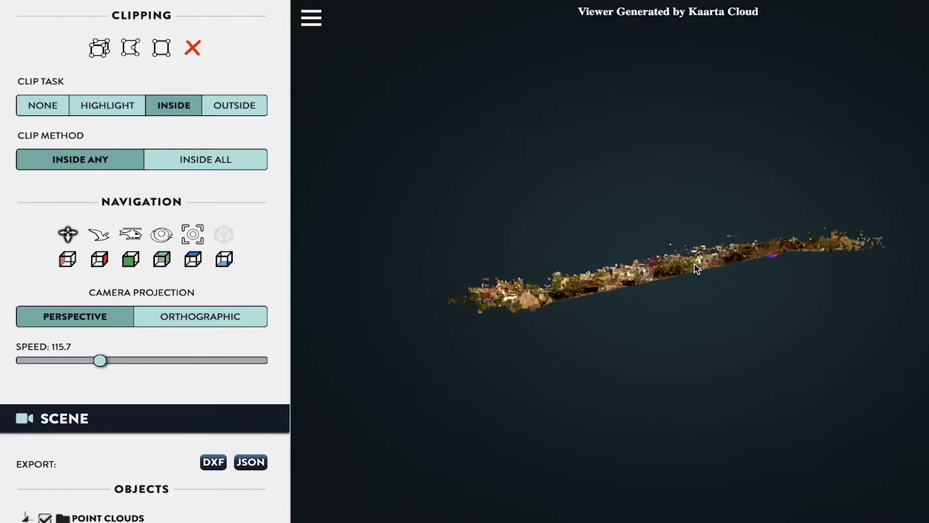
# - Compare the side elevation in orthographic and perspective camera projection, finishing in perspective
pyautogui.click(223, 319)
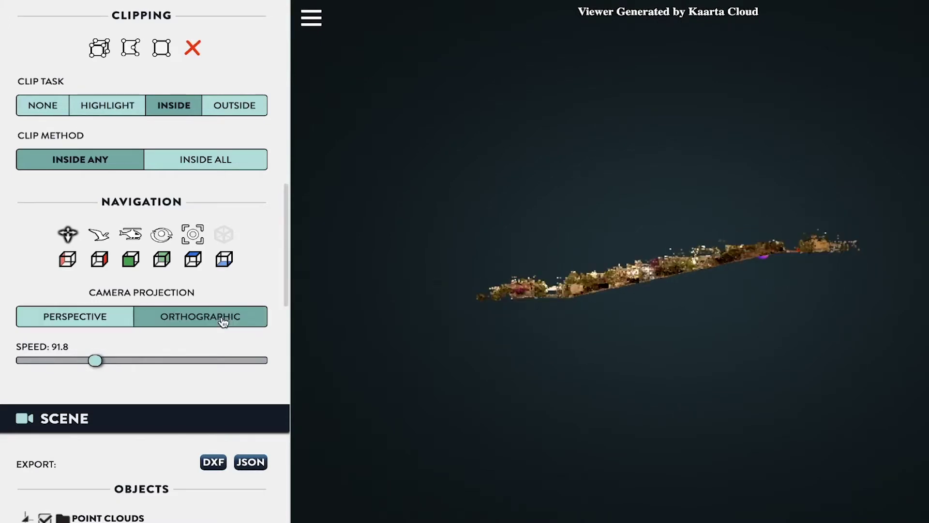
pyautogui.scroll(6, 648, 264)
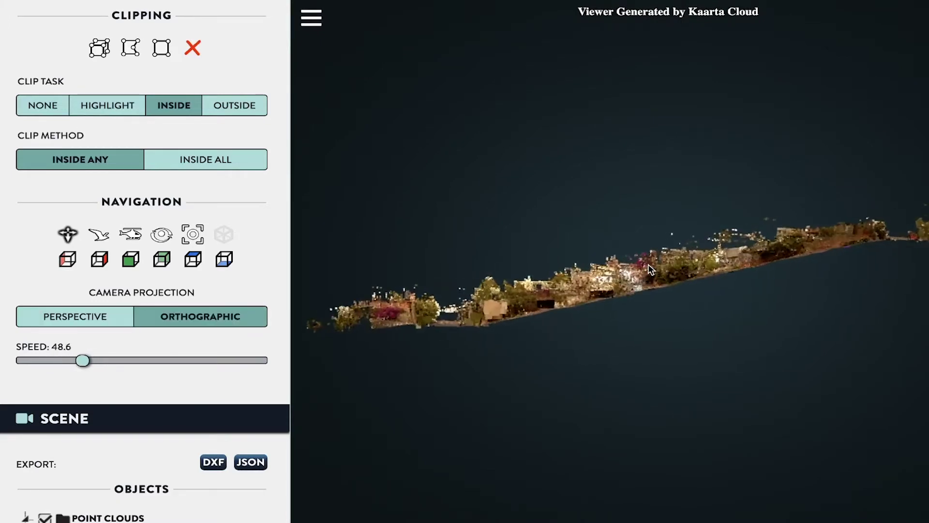
pyautogui.click(103, 321)
pyautogui.scroll(-3, 590, 291)
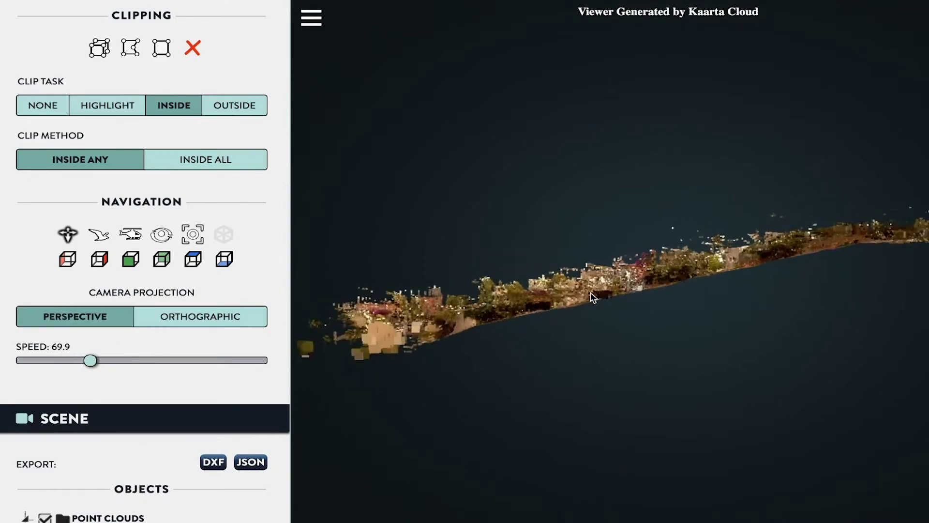
# - Examine the parked car and the flower bed beside the winding street up close from above
pyautogui.scroll(6, 591, 292)
pyautogui.scroll(3, 591, 294)
pyautogui.moveTo(590, 294); pyautogui.dragTo(851, 344)
pyautogui.moveTo(557, 355); pyautogui.dragTo(581, 333, button='right')
pyautogui.scroll(-2, 578, 337)
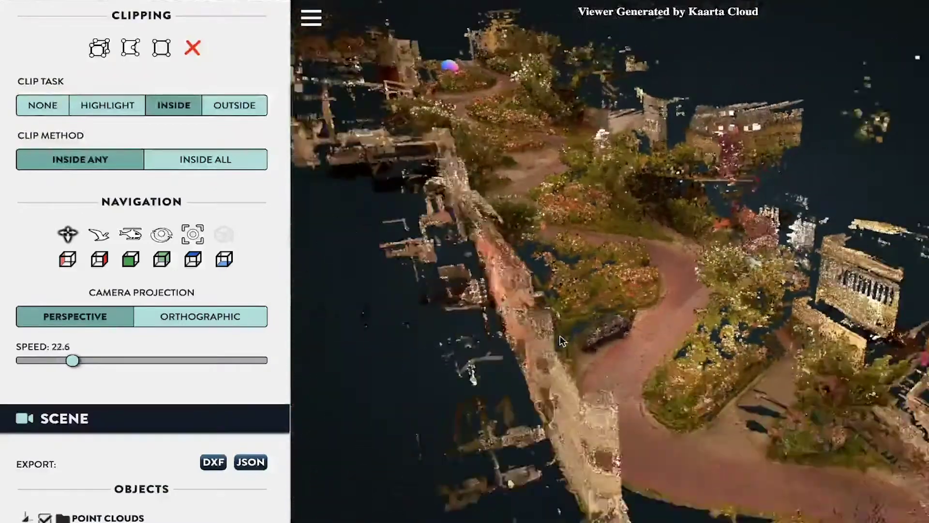
pyautogui.scroll(6, 575, 337)
pyautogui.moveTo(579, 341); pyautogui.dragTo(609, 304)
pyautogui.scroll(4, 609, 305)
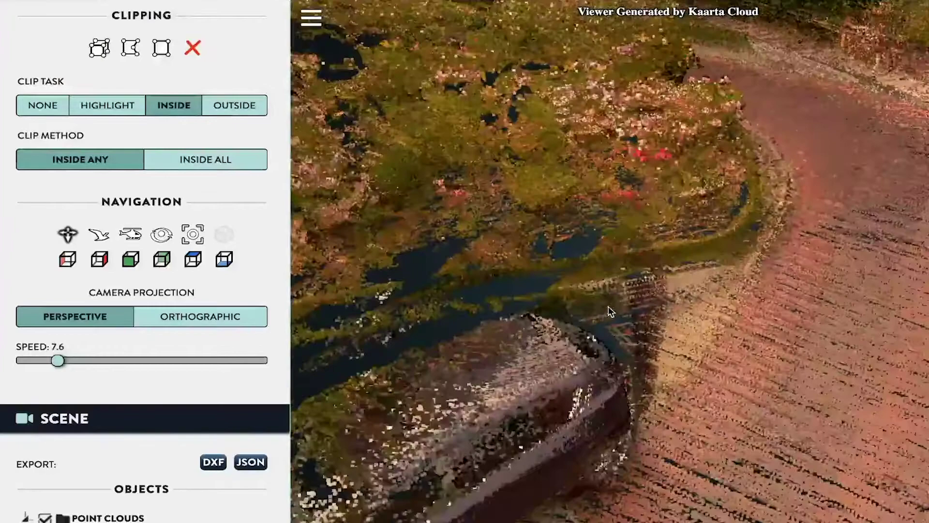
# - Pull back from the parked car to look up the winding street between the buildings
pyautogui.scroll(-3, 608, 309)
pyautogui.scroll(-6, 609, 312)
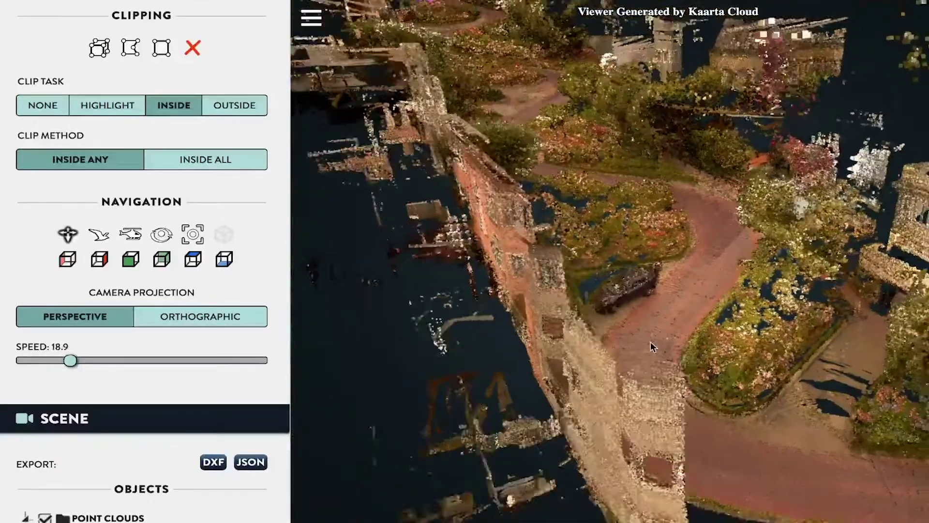
pyautogui.moveTo(651, 341); pyautogui.dragTo(599, 341)
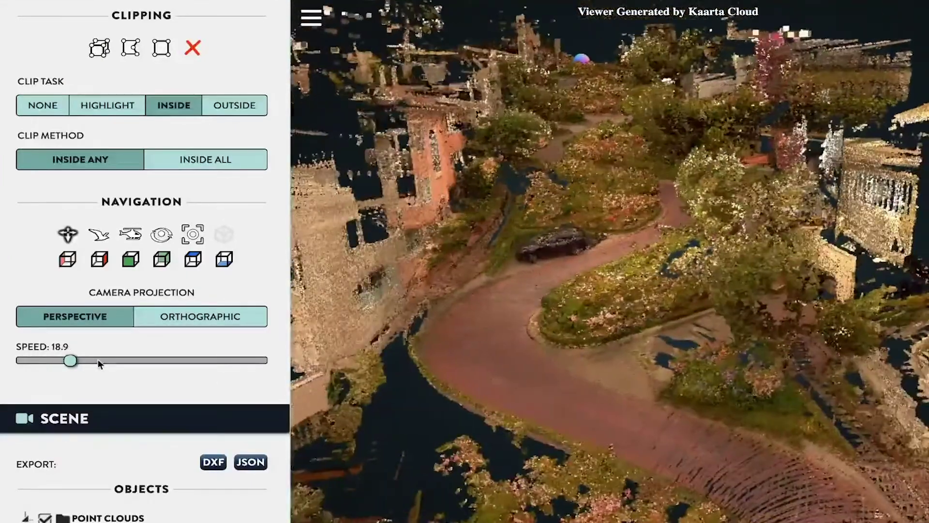
pyautogui.scroll(1, 591, 346)
pyautogui.scroll(1, 591, 346)
pyautogui.scroll(-2, 592, 345)
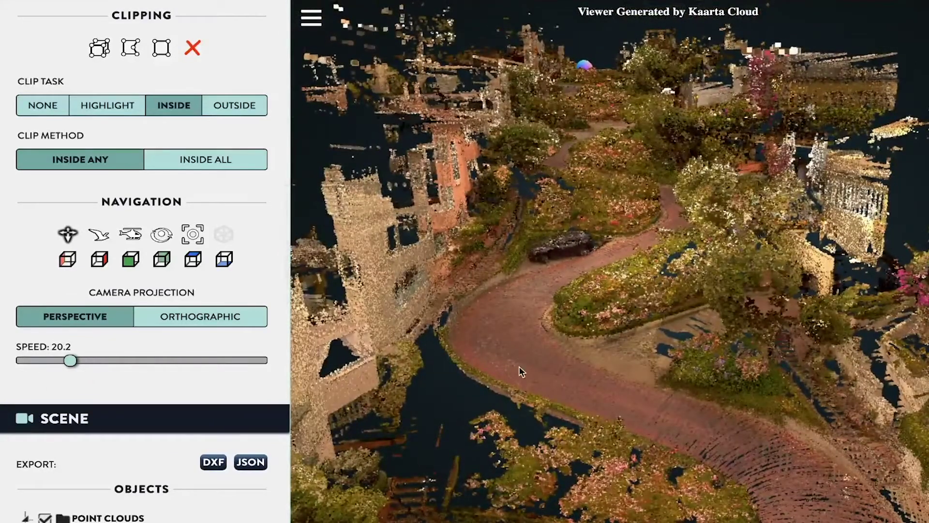
# - Bring up the scene's object list and inspect the side of the parked car up close
pyautogui.scroll(-3, 152, 371)
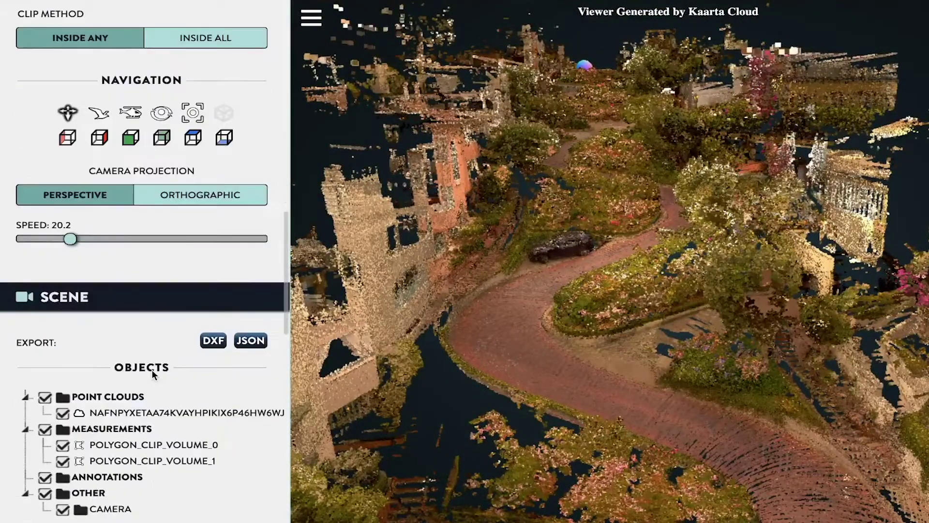
pyautogui.scroll(-1, 153, 373)
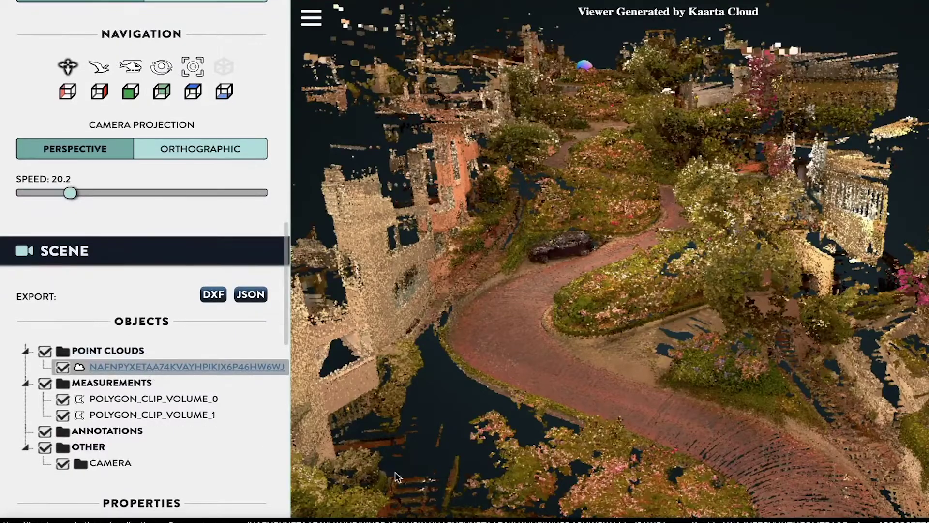
pyautogui.moveTo(477, 322)
pyautogui.mouseDown()
pyautogui.moveTo(508, 304)
pyautogui.moveTo(487, 312)
pyautogui.mouseUp()
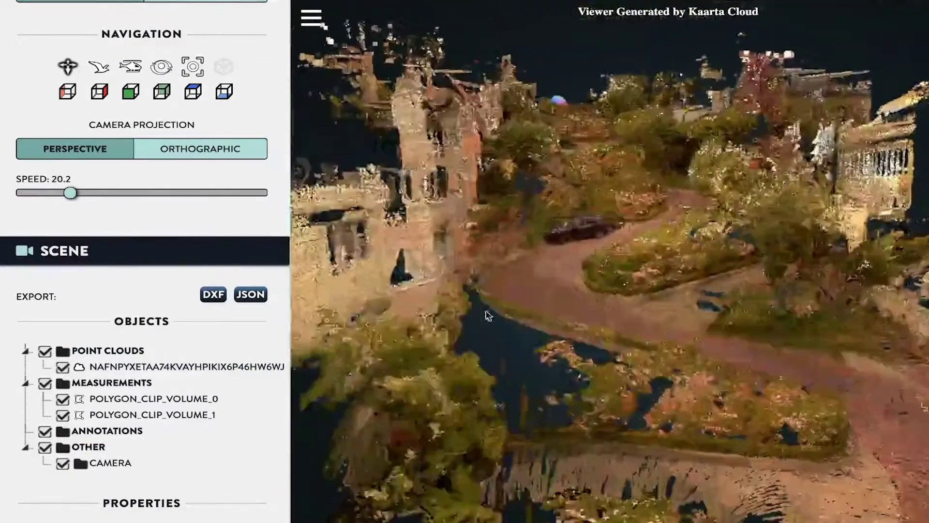
pyautogui.scroll(10, 649, 282)
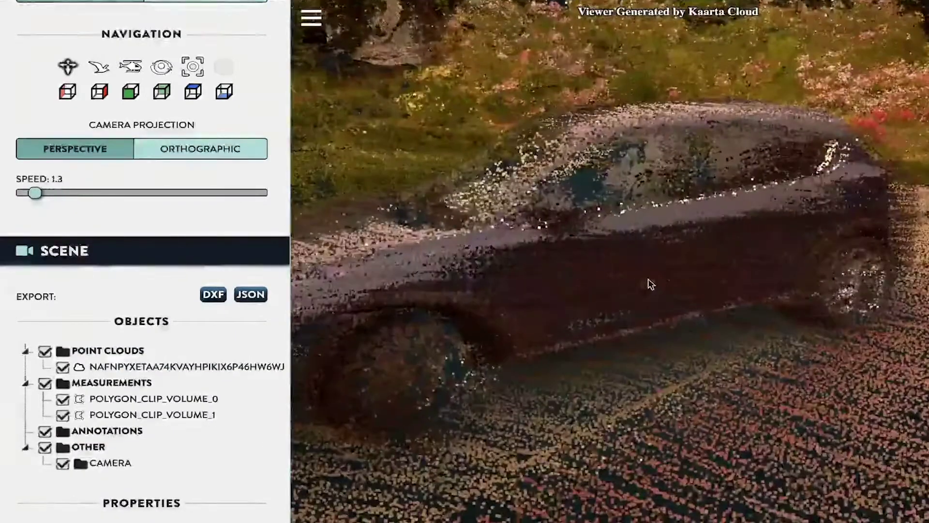
pyautogui.scroll(-5, 651, 286)
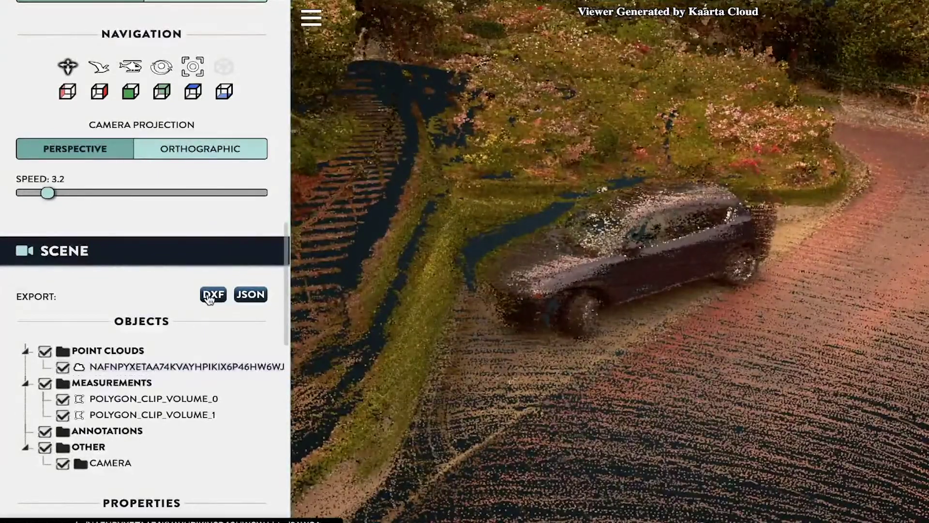
# - Review the scene's export formats and objects, checking the properties of the camera and both polygon clip volumes
pyautogui.click(249, 296)
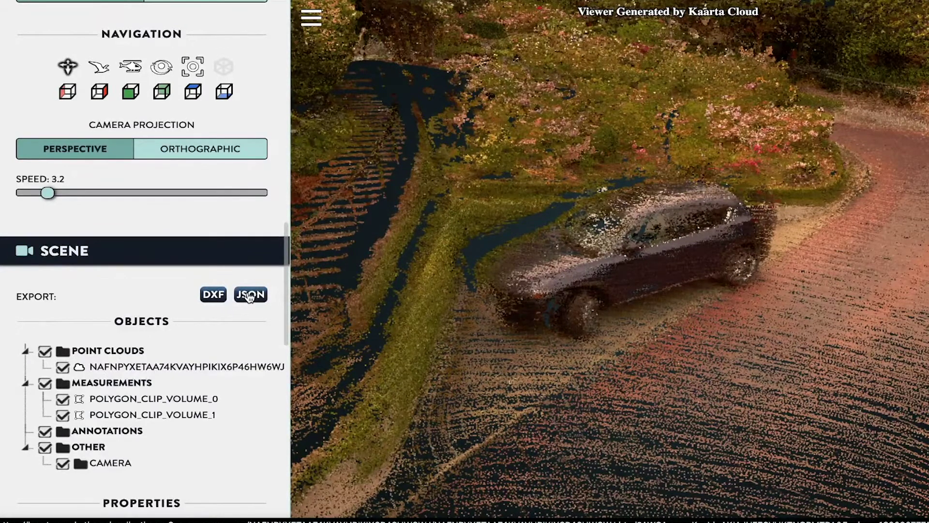
pyautogui.click(151, 369)
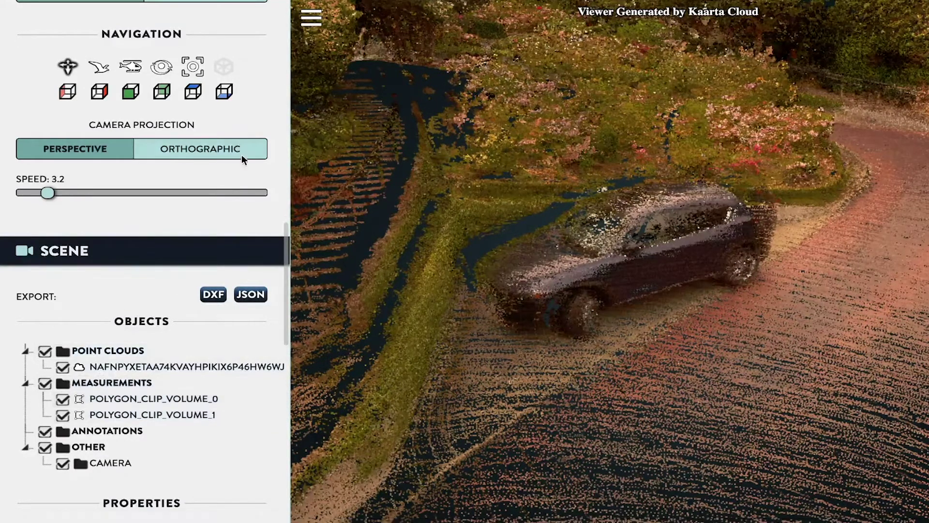
pyautogui.scroll(8, 242, 158)
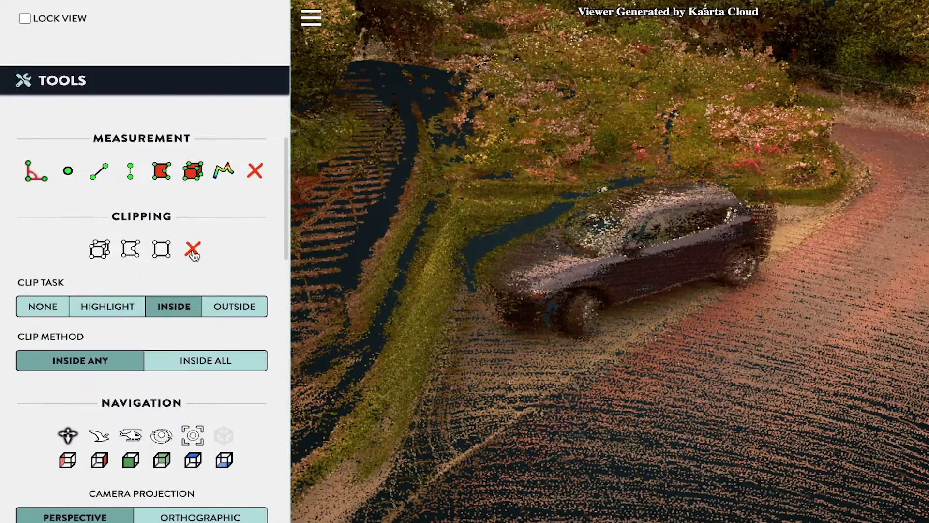
pyautogui.scroll(-15, 137, 377)
pyautogui.scroll(2, 142, 360)
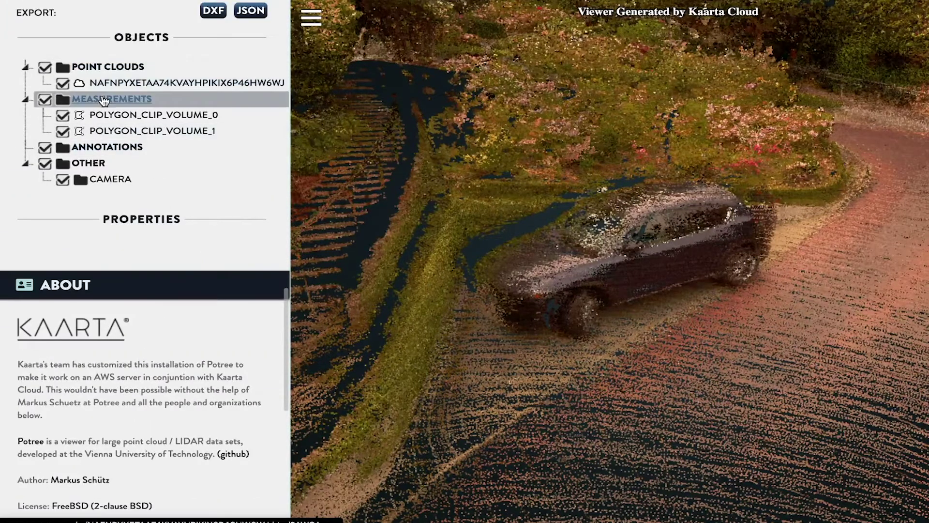
pyautogui.click(104, 180)
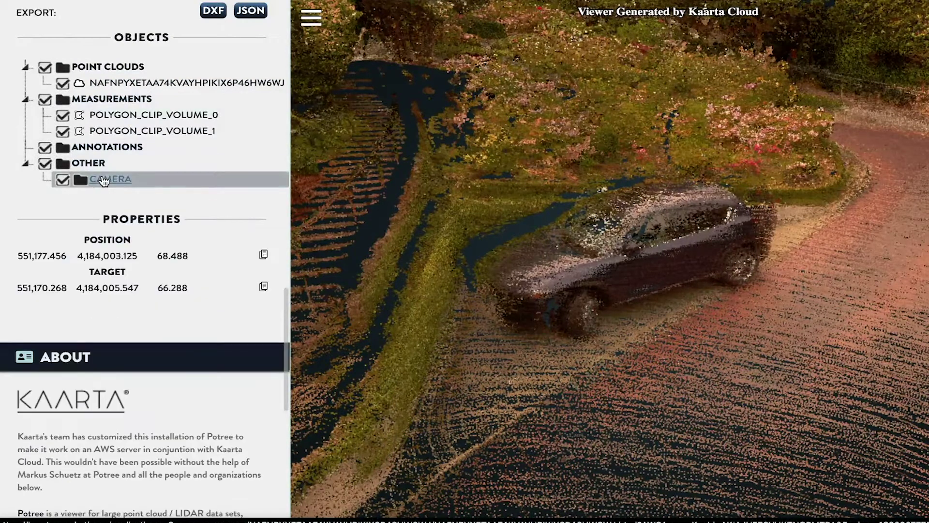
pyautogui.click(135, 133)
pyautogui.click(138, 117)
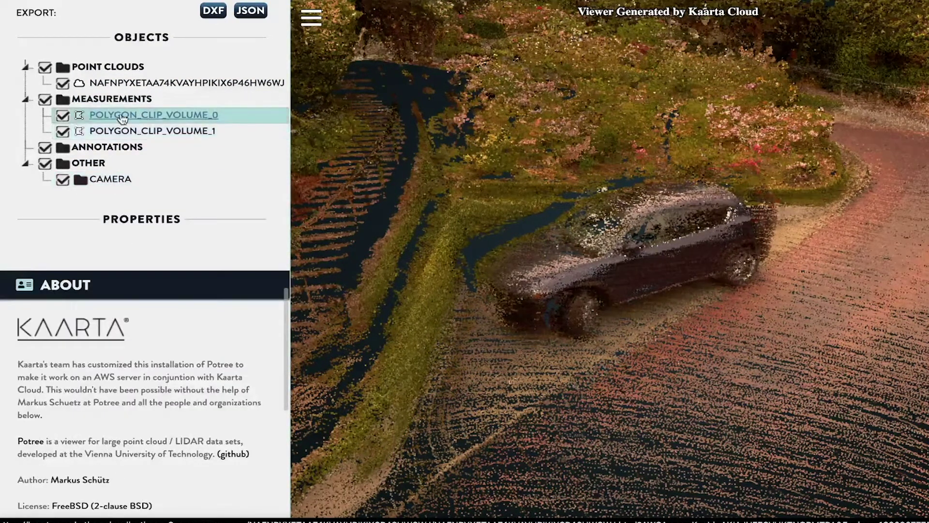
# - Toggle the visibility of the polygon clip volumes, leaving only POLYGON_CLIP_VOLUME_0 switched on
pyautogui.click(64, 131)
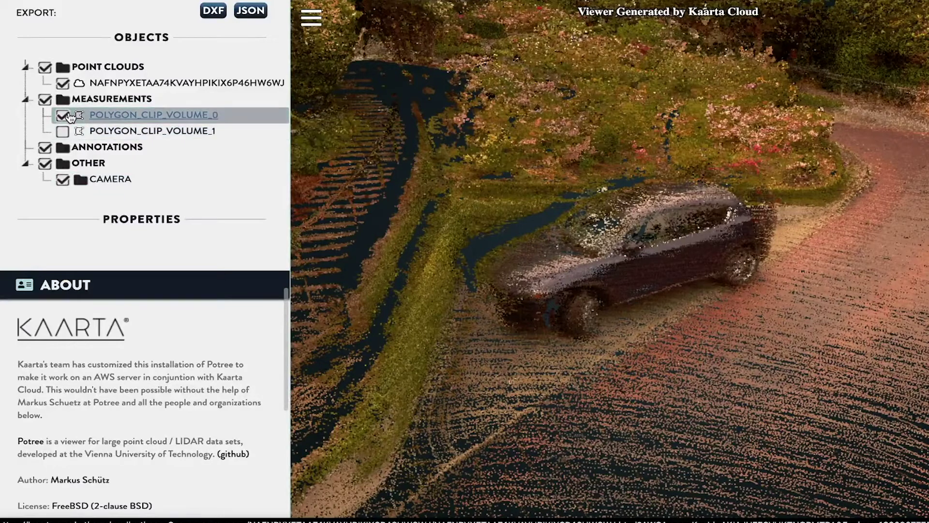
pyautogui.click(114, 87)
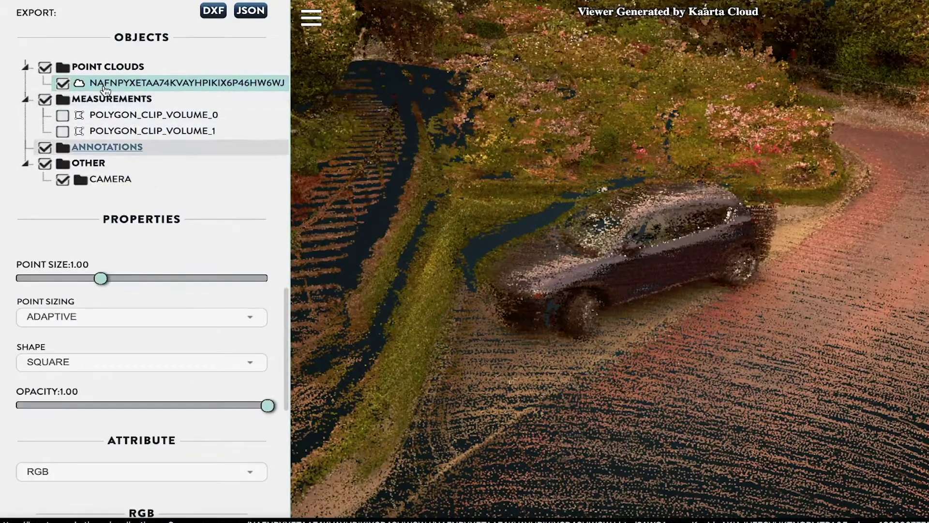
pyautogui.click(111, 115)
pyautogui.click(80, 130)
pyautogui.click(72, 146)
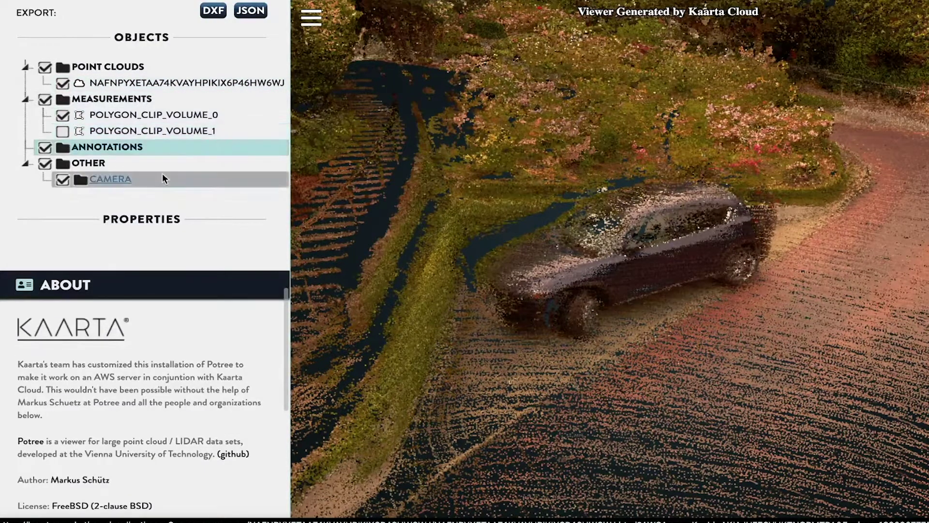
# - Measure a multi-point distance across the flower bed behind the car, review its coordinates and lengths, and delete the measurement
pyautogui.scroll(10, 162, 175)
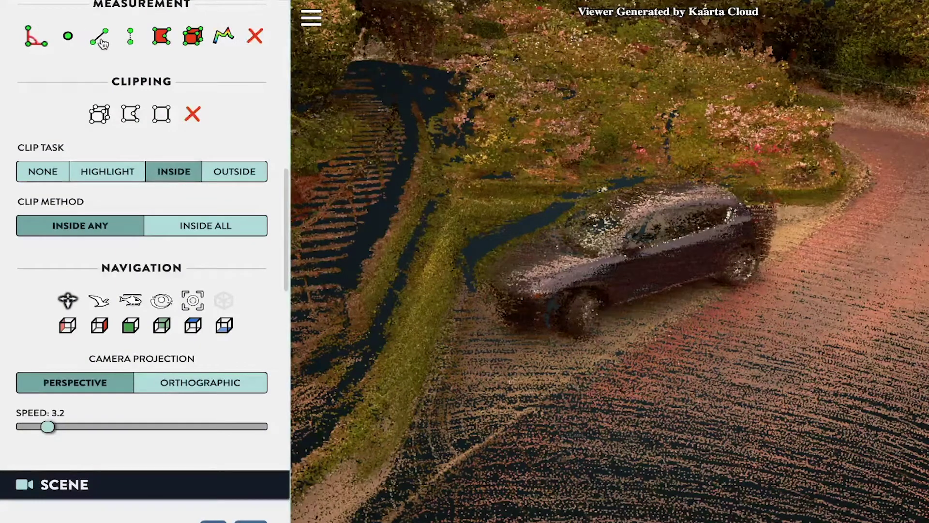
pyautogui.click(780, 165)
pyautogui.click(625, 186)
pyautogui.click(568, 199)
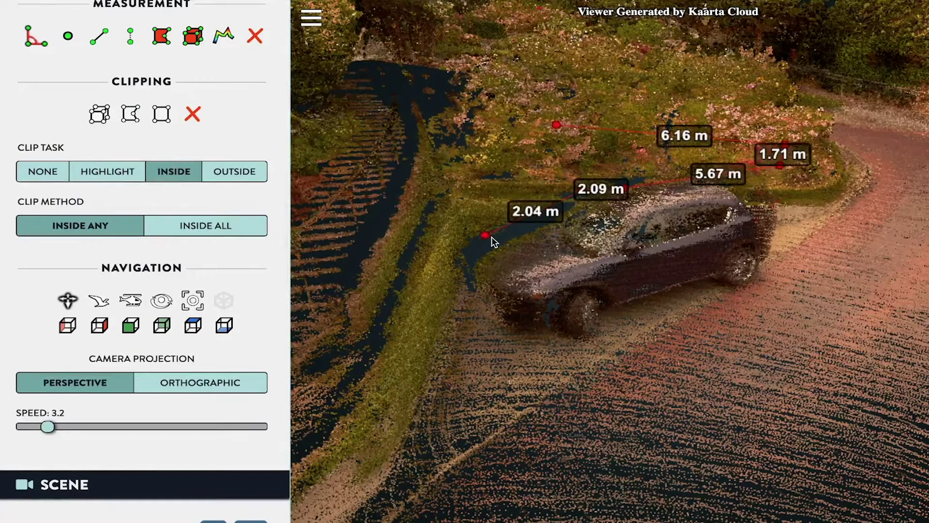
pyautogui.scroll(-10, 167, 281)
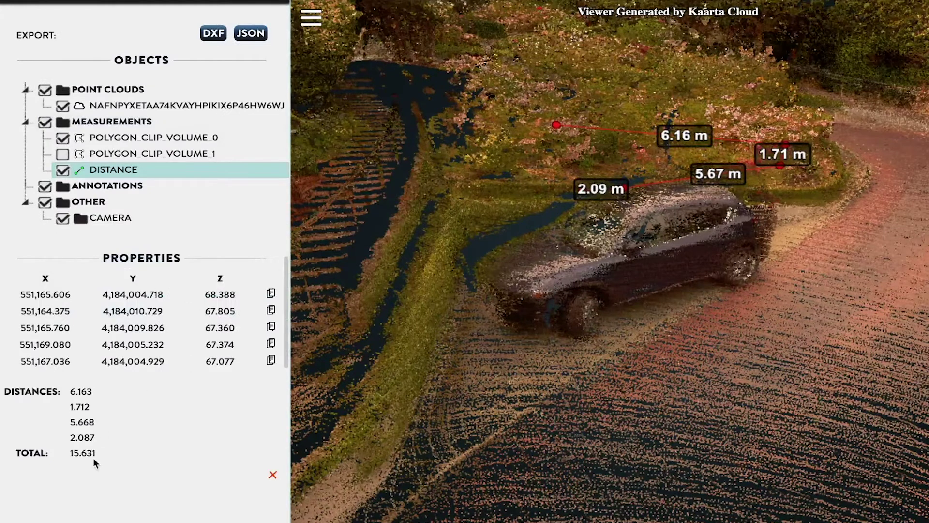
pyautogui.click(271, 475)
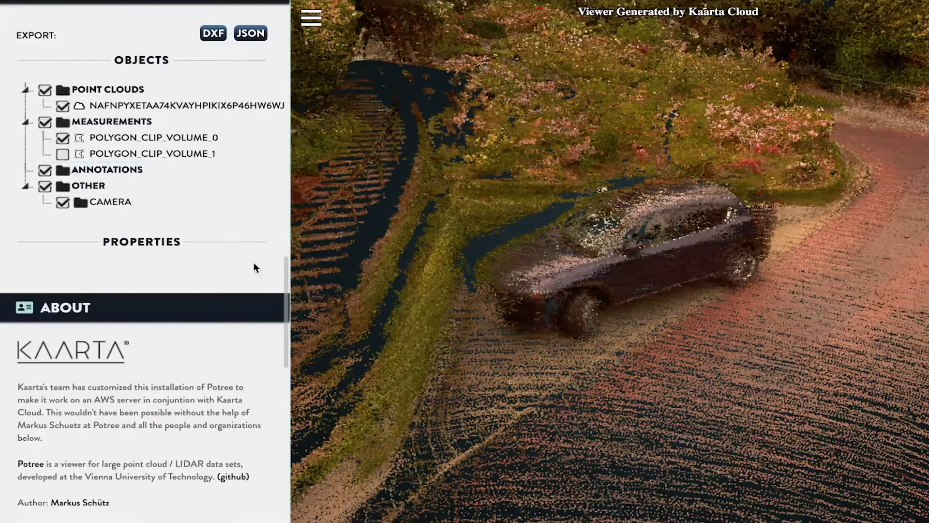
# - Select the point cloud in the scene's objects and reduce its point size to 0.85
pyautogui.click(212, 109)
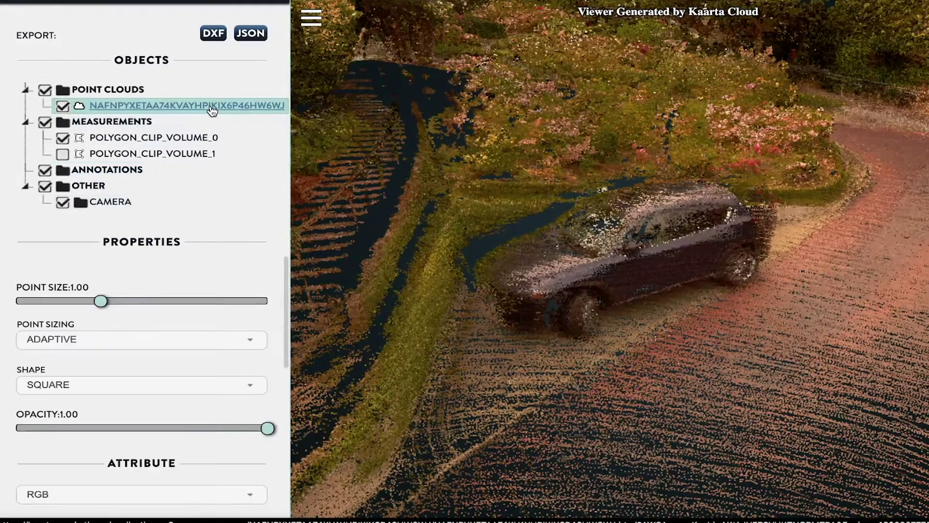
pyautogui.scroll(-2, 176, 243)
pyautogui.scroll(-2, 175, 245)
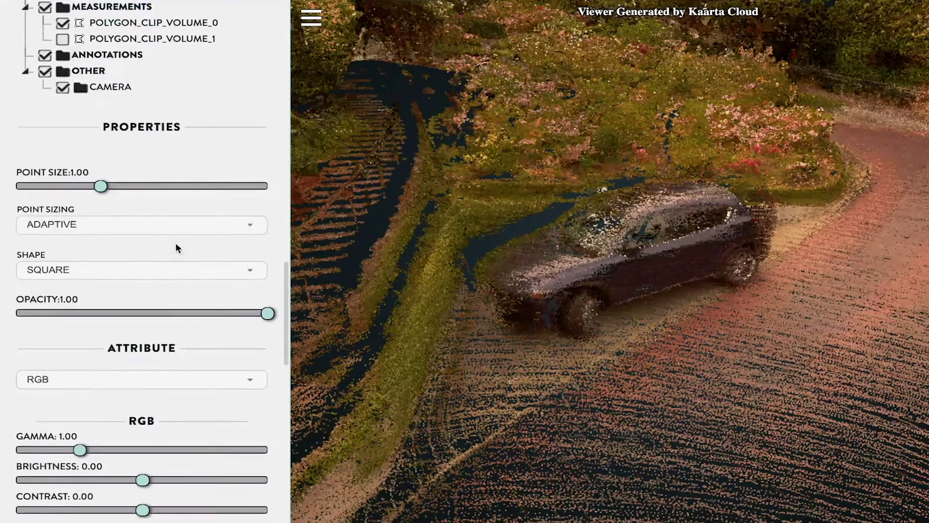
pyautogui.scroll(-1, 176, 245)
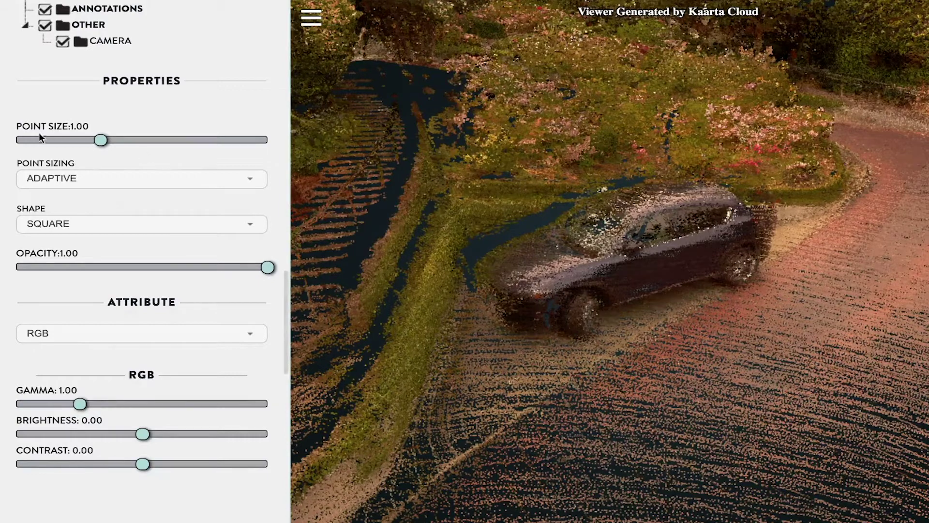
pyautogui.moveTo(101, 139)
pyautogui.mouseDown()
pyautogui.moveTo(214, 147)
pyautogui.moveTo(58, 134)
pyautogui.moveTo(228, 143)
pyautogui.moveTo(93, 140)
pyautogui.mouseUp()
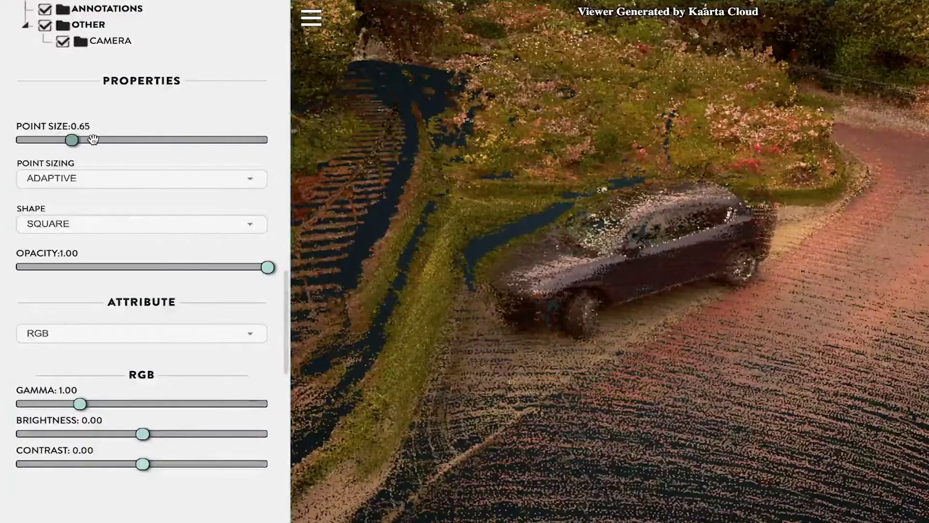
pyautogui.scroll(12, 159, 134)
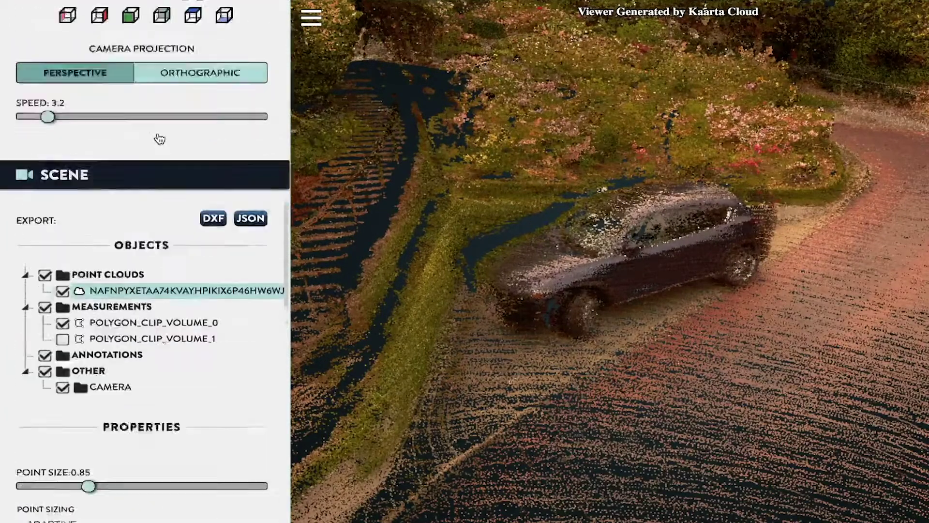
# - Set the minimum node size to 300 and reduce the point cloud's point size to 0.58
pyautogui.scroll(7, 159, 138)
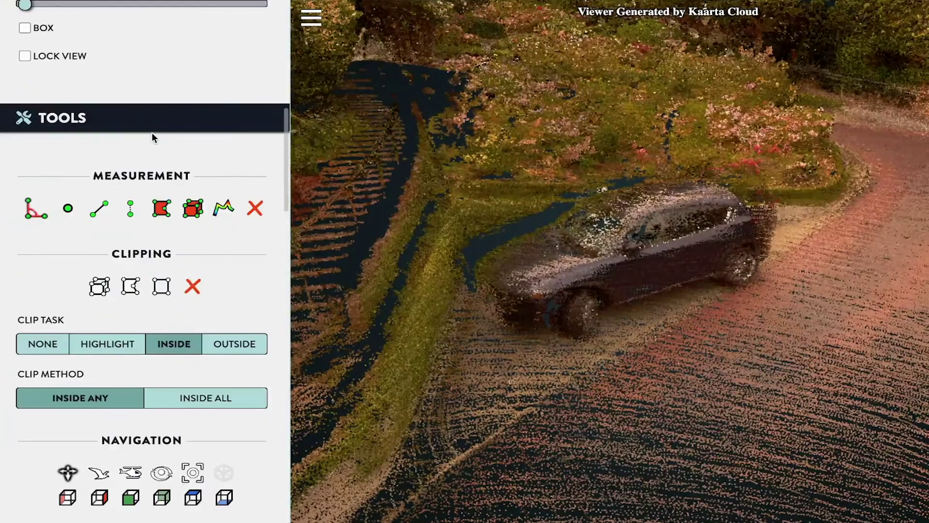
pyautogui.moveTo(28, 122); pyautogui.dragTo(92, 132)
pyautogui.scroll(-3, 139, 221)
pyautogui.scroll(-12, 137, 221)
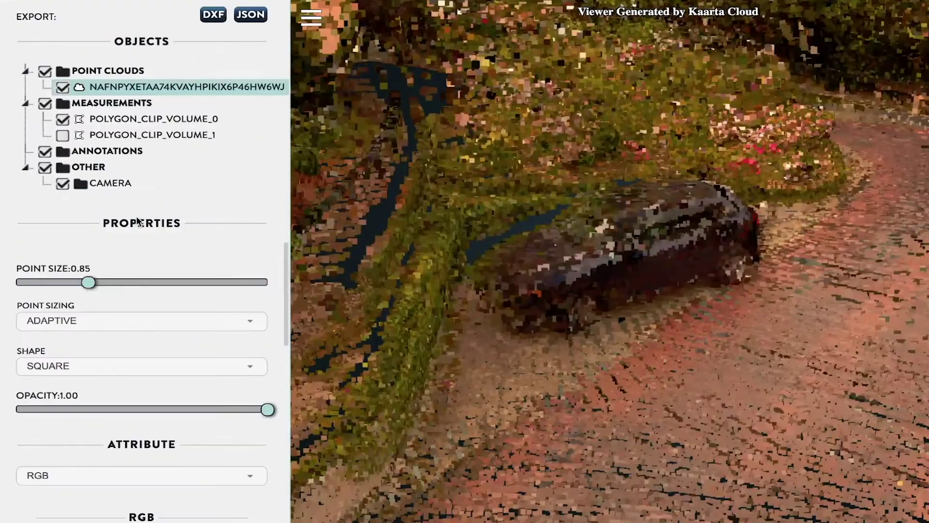
pyautogui.moveTo(90, 260); pyautogui.dragTo(69, 264)
# - Try Fixed and Attenuated point sizing on the point cloud, return to Adaptive, and inspect the car up close
pyautogui.scroll(-1, 168, 303)
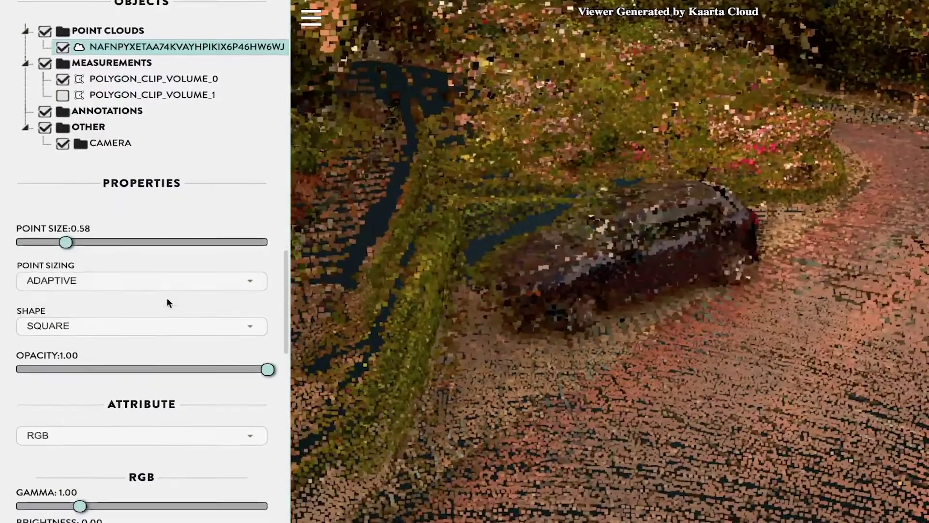
pyautogui.click(102, 289)
pyautogui.click(72, 299)
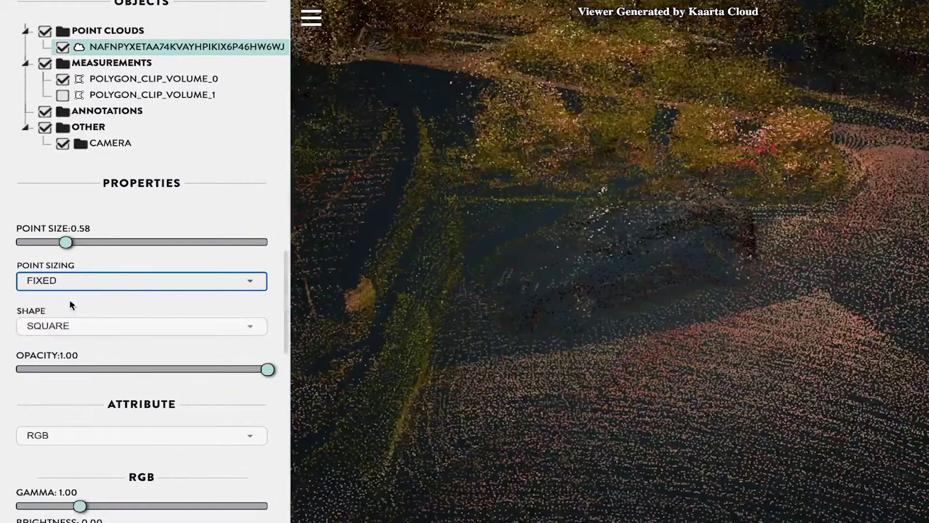
pyautogui.click(99, 287)
pyautogui.click(68, 316)
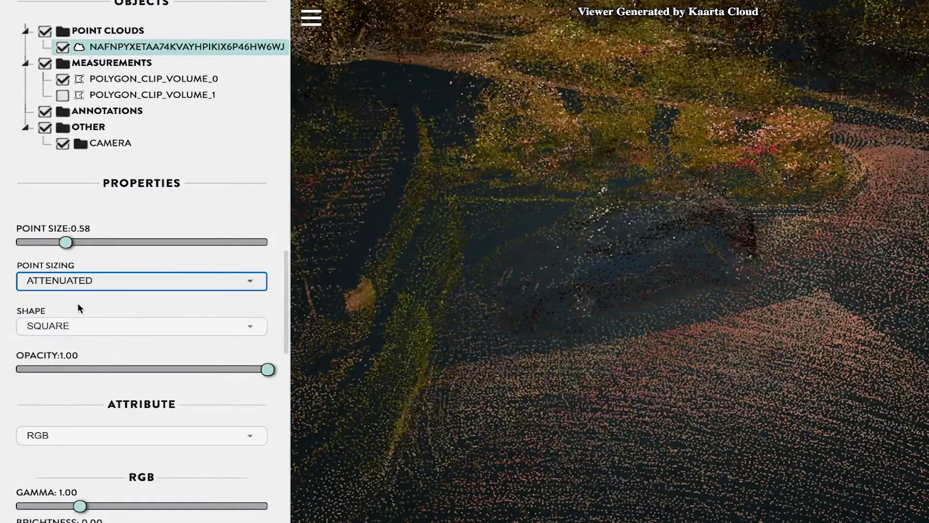
pyautogui.click(90, 280)
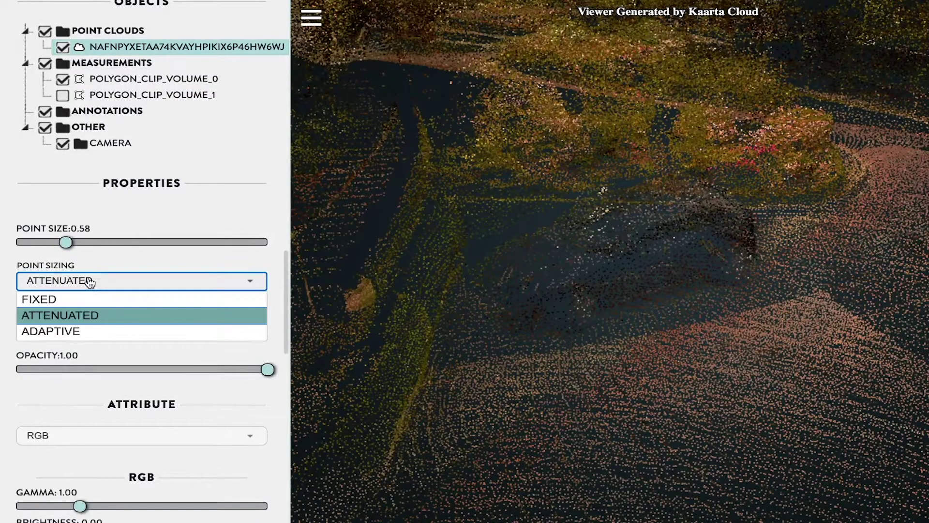
pyautogui.click(73, 333)
pyautogui.scroll(5, 671, 318)
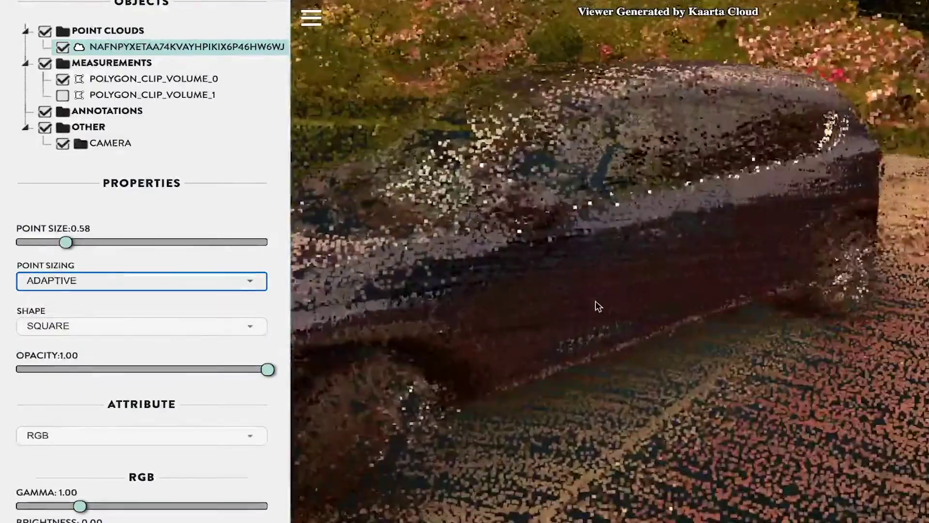
pyautogui.moveTo(597, 307); pyautogui.dragTo(824, 289)
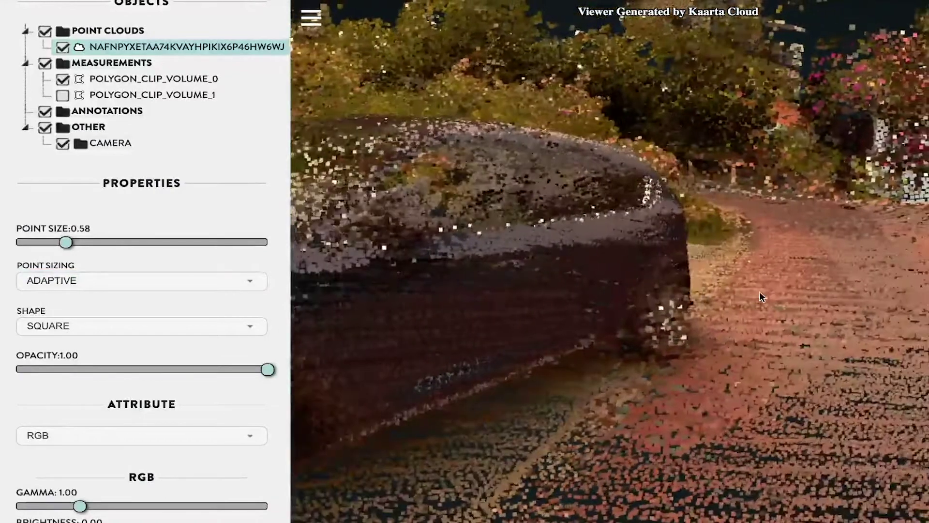
# - Switch point sizing to Fixed and vary the point size across its range, ending at 3.00
pyautogui.click(82, 289)
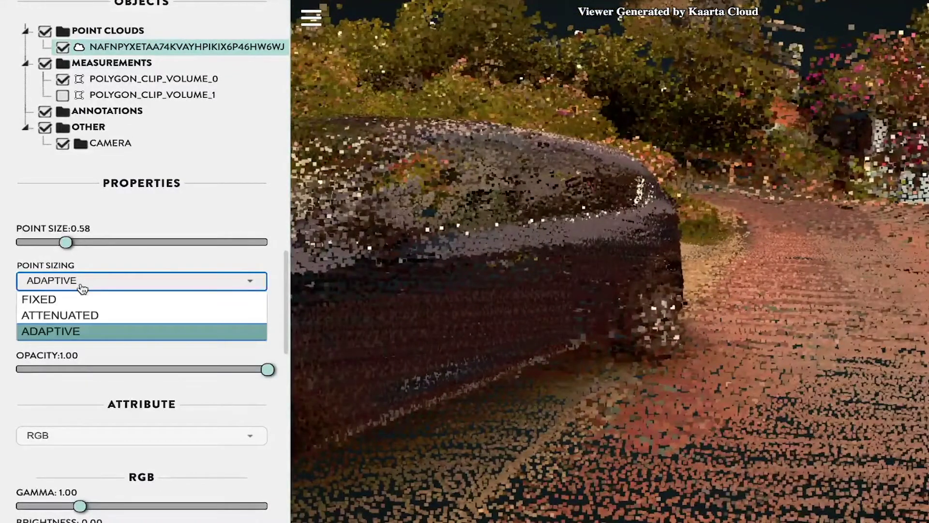
pyautogui.click(40, 303)
pyautogui.moveTo(74, 242); pyautogui.dragTo(76, 242)
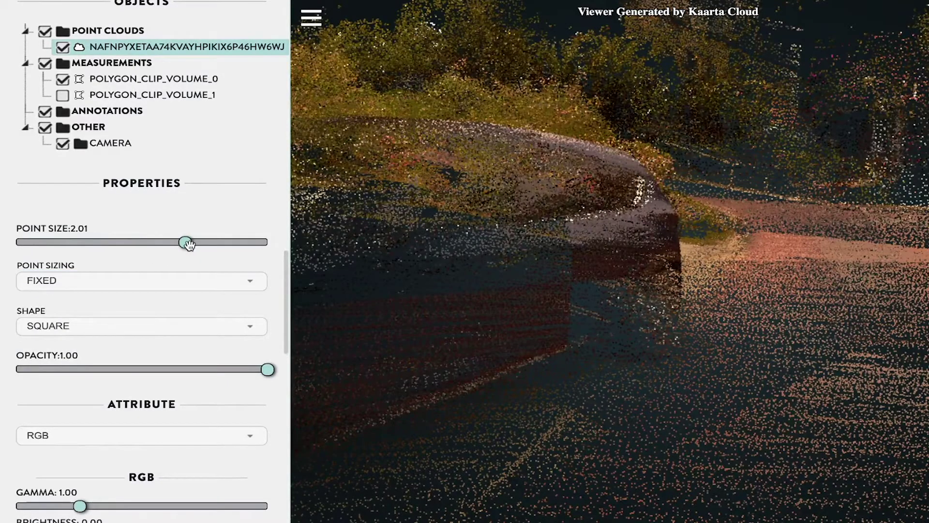
pyautogui.moveTo(30, 243)
pyautogui.mouseDown()
pyautogui.moveTo(274, 246)
pyautogui.moveTo(20, 246)
pyautogui.mouseUp()
pyautogui.moveTo(164, 247); pyautogui.dragTo(62, 237)
pyautogui.moveTo(165, 250); pyautogui.dragTo(292, 266)
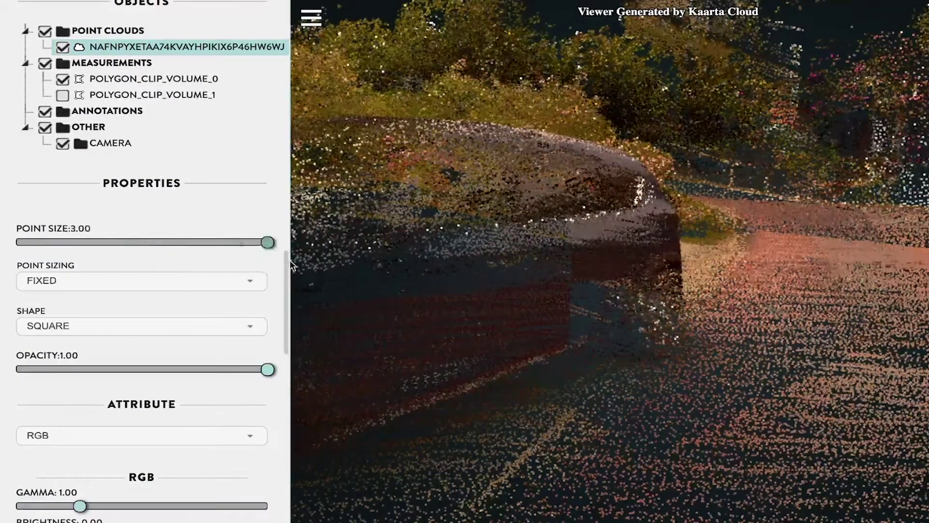
# - Switch point sizing to Attenuated, compare small and large points on the car, and set the point size to 2.99
pyautogui.click(129, 285)
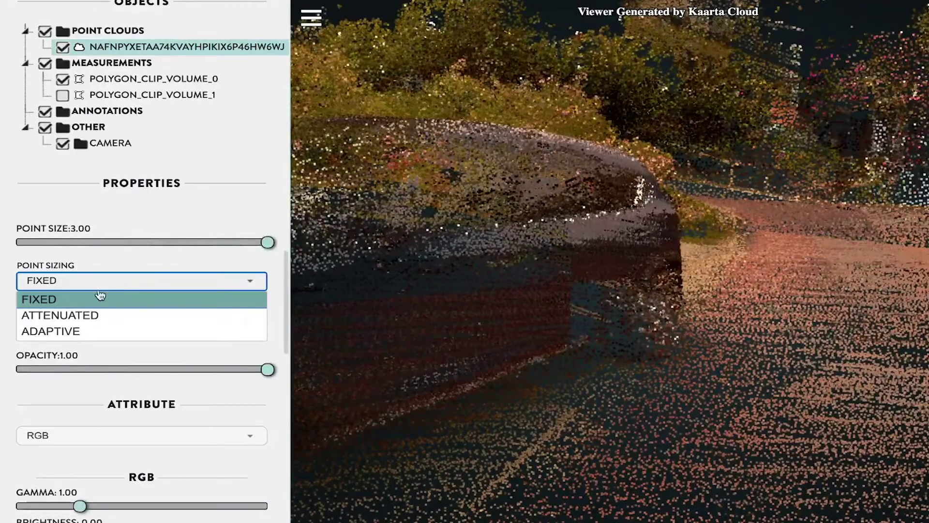
pyautogui.click(79, 315)
pyautogui.scroll(3, 620, 216)
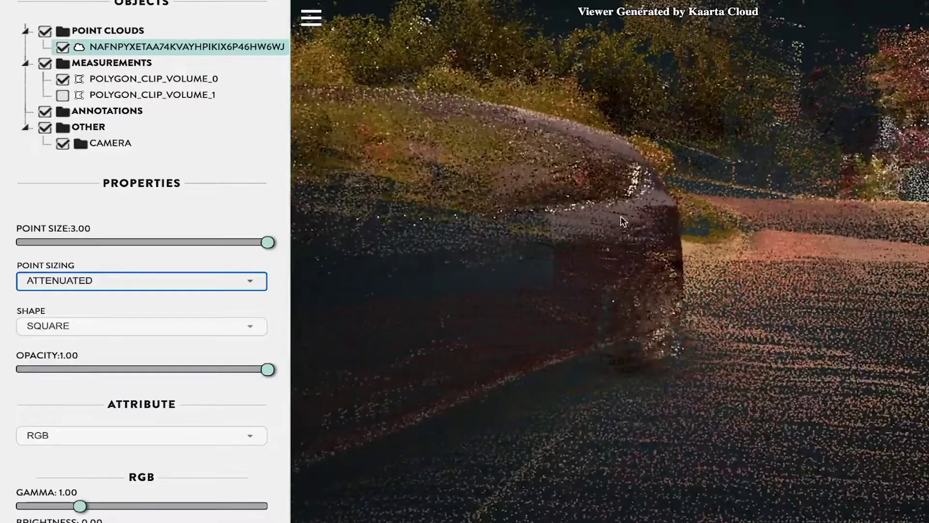
pyautogui.moveTo(632, 237); pyautogui.dragTo(406, 230)
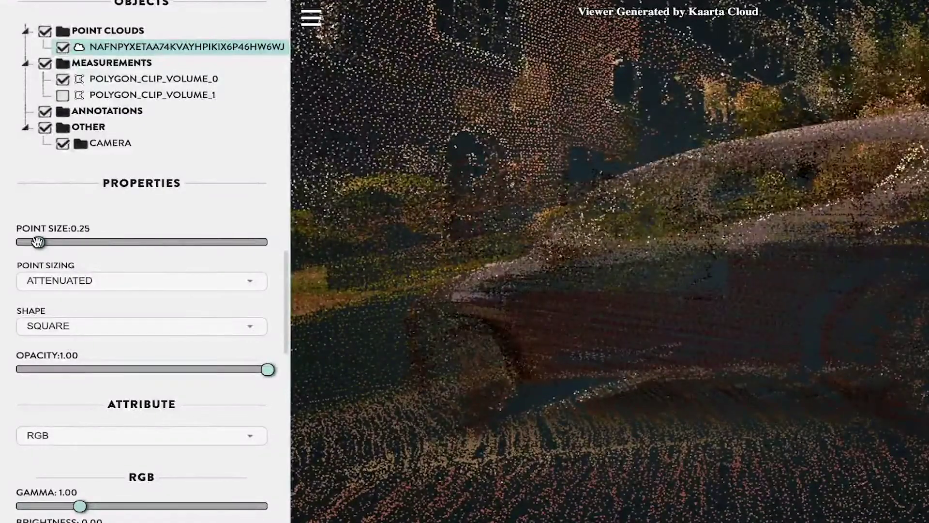
pyautogui.click(269, 240)
# - Review the point shape options Square, Circle and Paraboloid, keeping Square
pyautogui.scroll(-3, 100, 326)
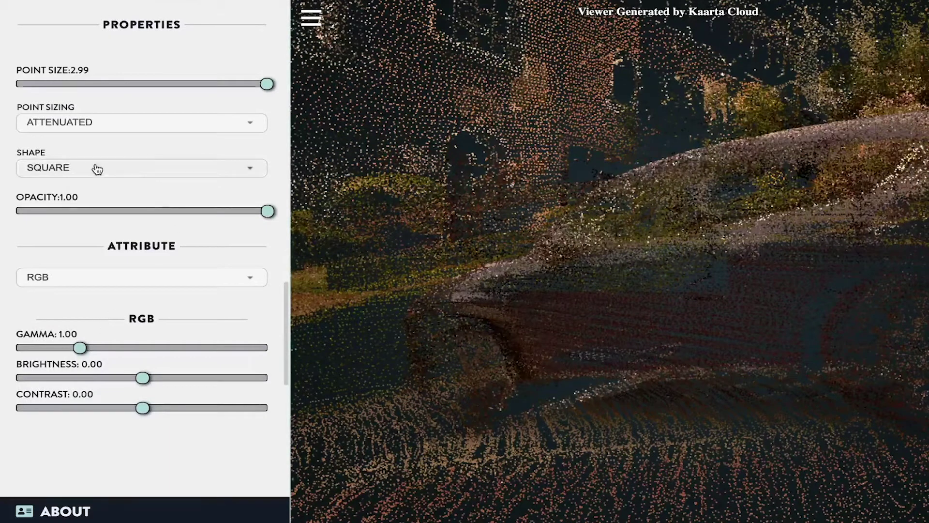
pyautogui.click(92, 168)
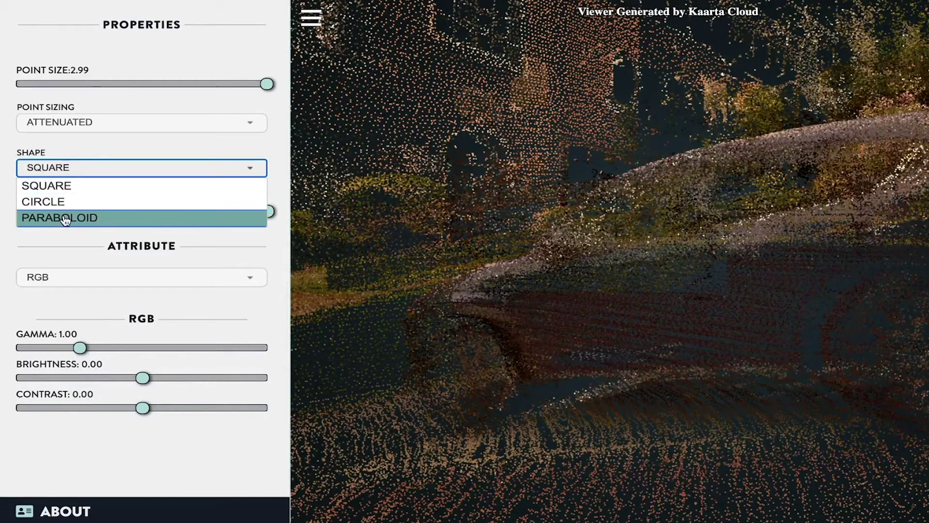
pyautogui.click(90, 186)
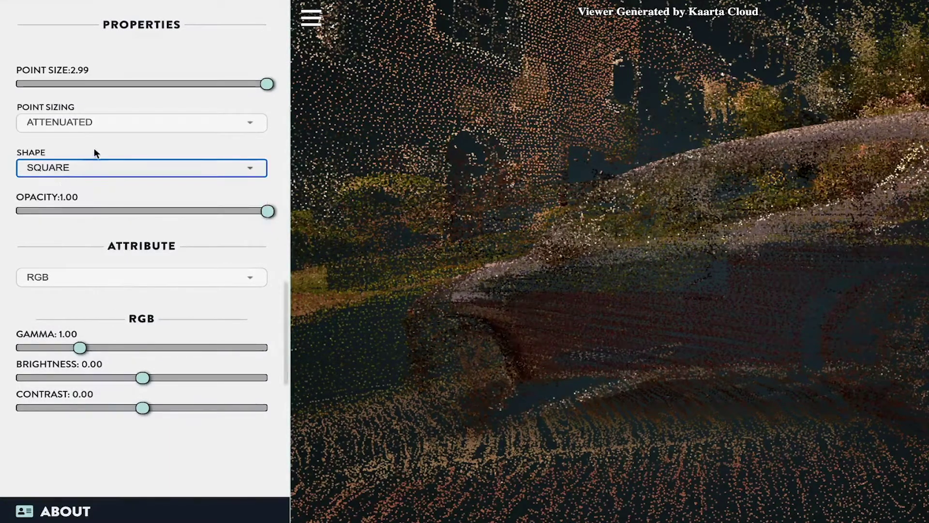
# - Return point sizing to Adaptive, try a point size of 0.54 on the car, and set it to 0.81
pyautogui.click(132, 131)
pyautogui.click(70, 171)
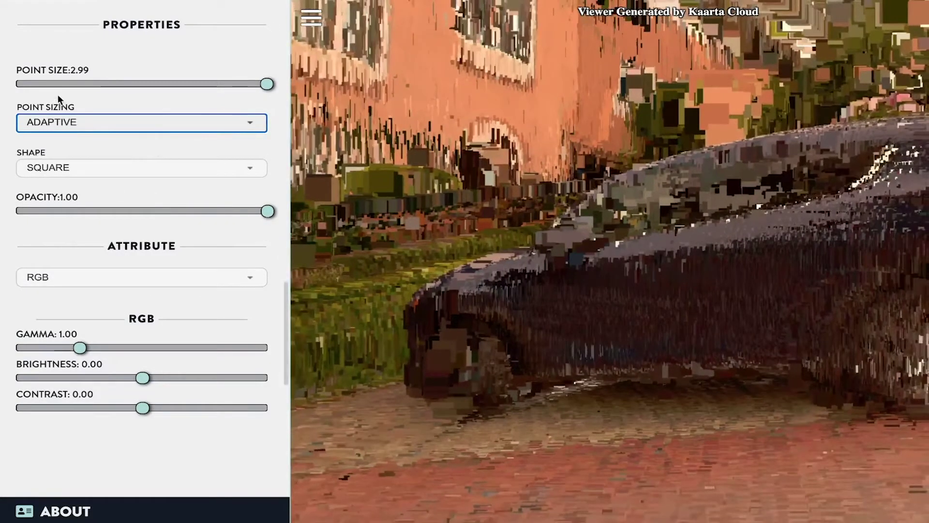
pyautogui.click(90, 84)
pyautogui.moveTo(84, 85); pyautogui.dragTo(62, 84)
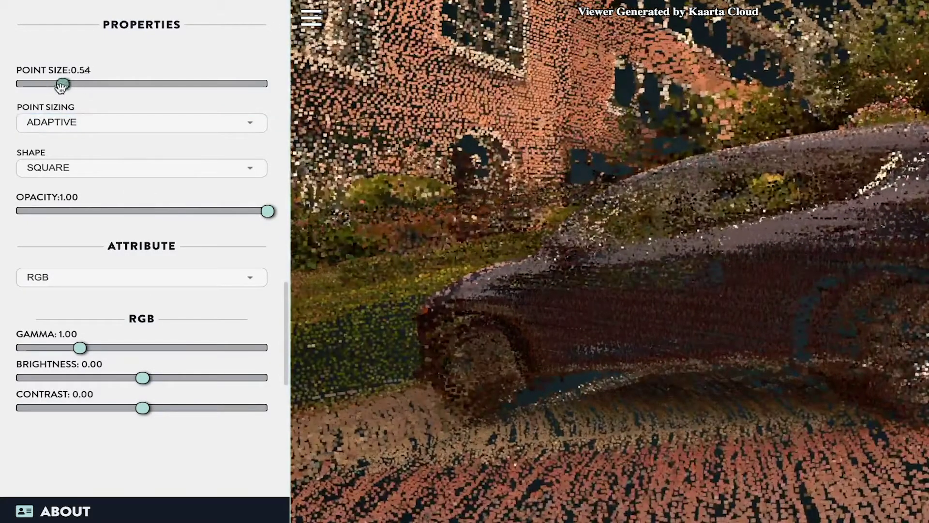
pyautogui.scroll(5, 526, 252)
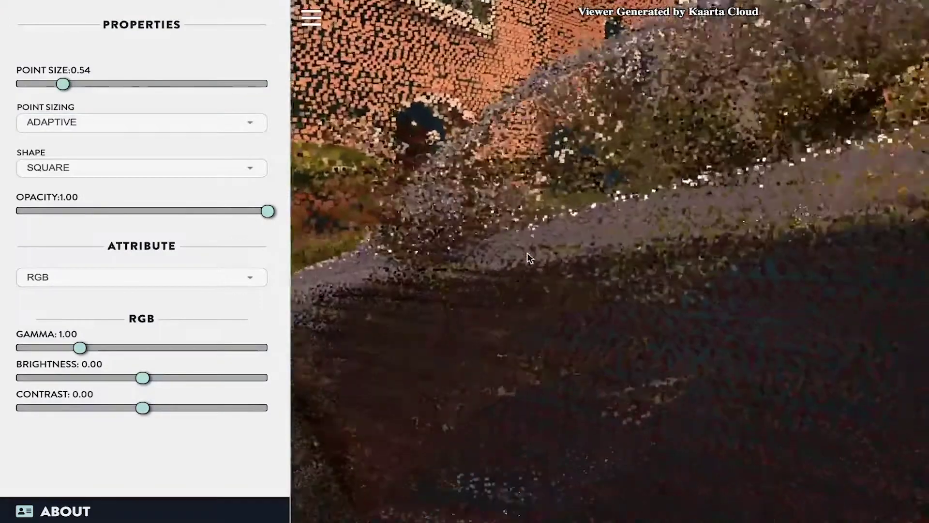
pyautogui.moveTo(527, 253); pyautogui.dragTo(340, 263)
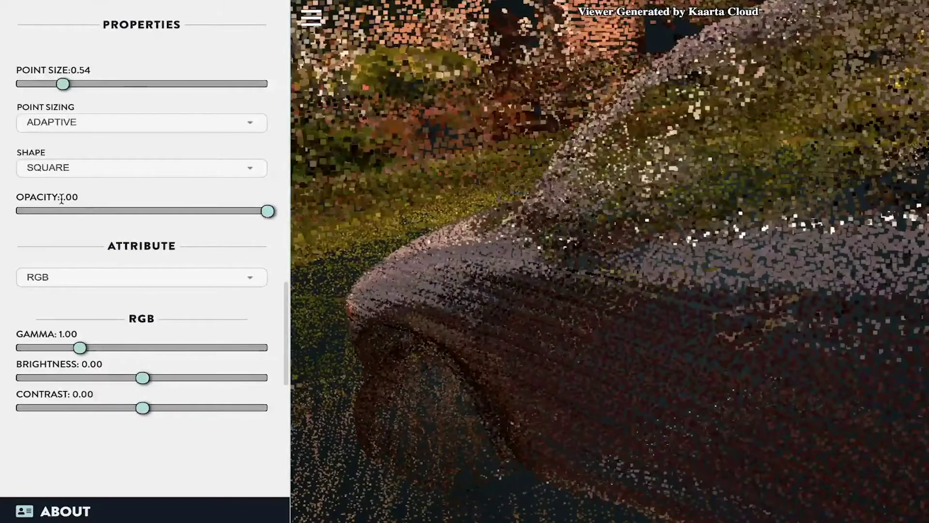
pyautogui.moveTo(79, 94)
pyautogui.mouseDown()
pyautogui.moveTo(200, 99)
pyautogui.moveTo(83, 97)
pyautogui.mouseUp()
# - Change the point shape to Circle and inspect the car's body and rear from different angles
pyautogui.click(48, 174)
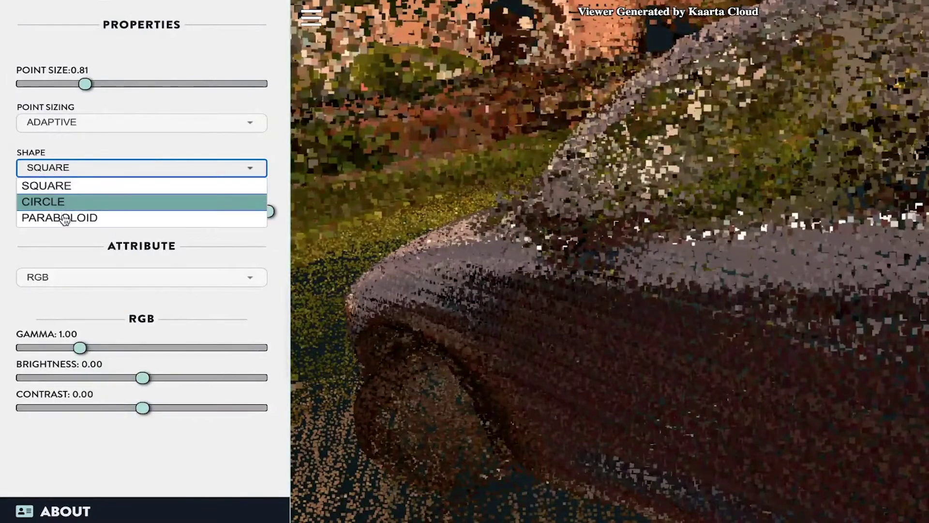
pyautogui.click(56, 201)
pyautogui.scroll(-2, 405, 242)
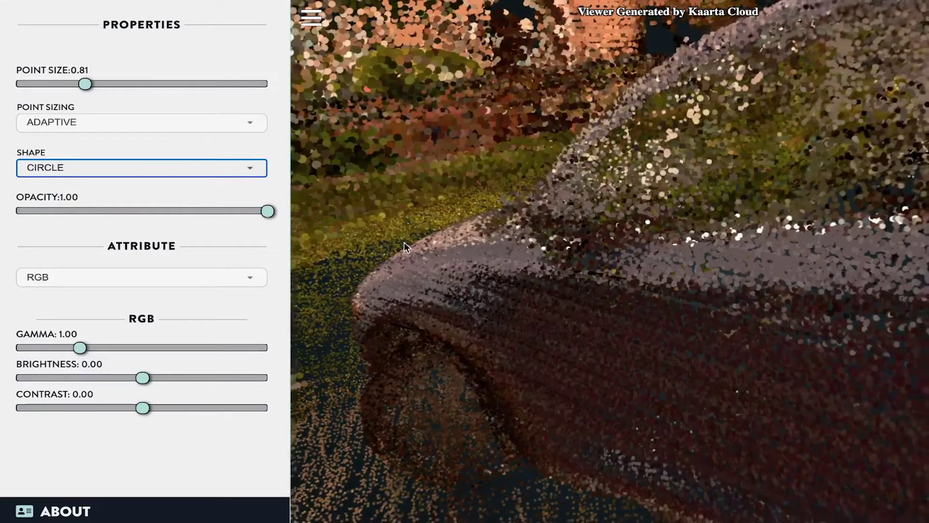
pyautogui.moveTo(431, 219); pyautogui.dragTo(672, 181)
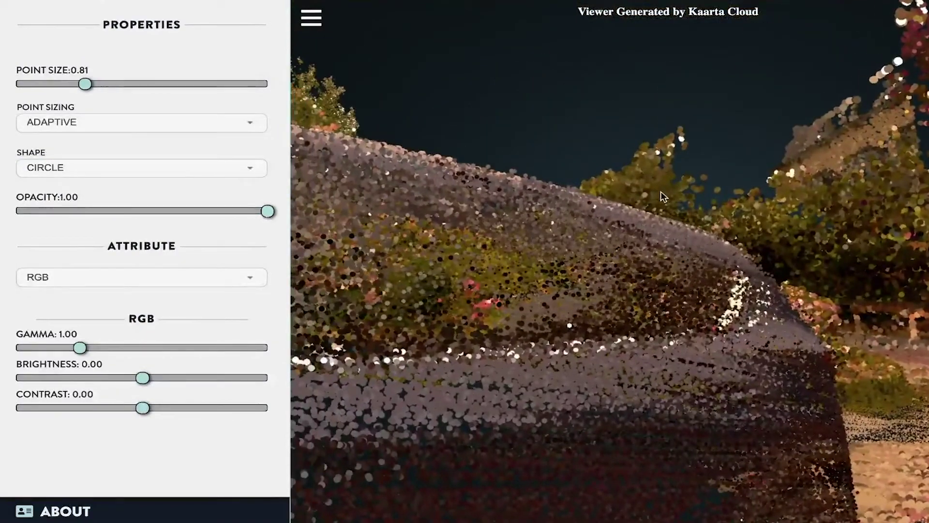
pyautogui.scroll(-4, 685, 269)
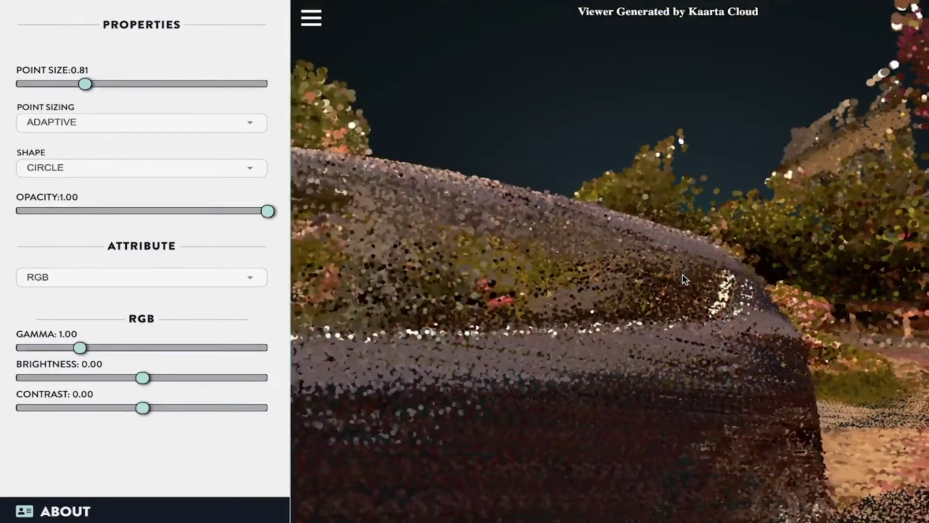
pyautogui.moveTo(681, 250); pyautogui.dragTo(726, 239)
# - Change the point shape to Paraboloid and inspect the front of the car up close and from farther away
pyautogui.click(82, 177)
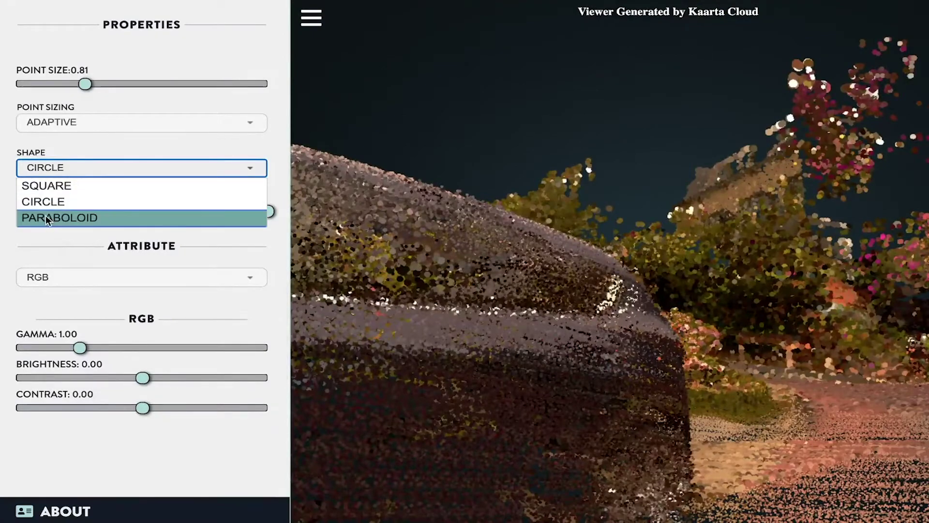
pyautogui.click(46, 218)
pyautogui.moveTo(761, 286); pyautogui.dragTo(522, 222)
pyautogui.scroll(5, 521, 222)
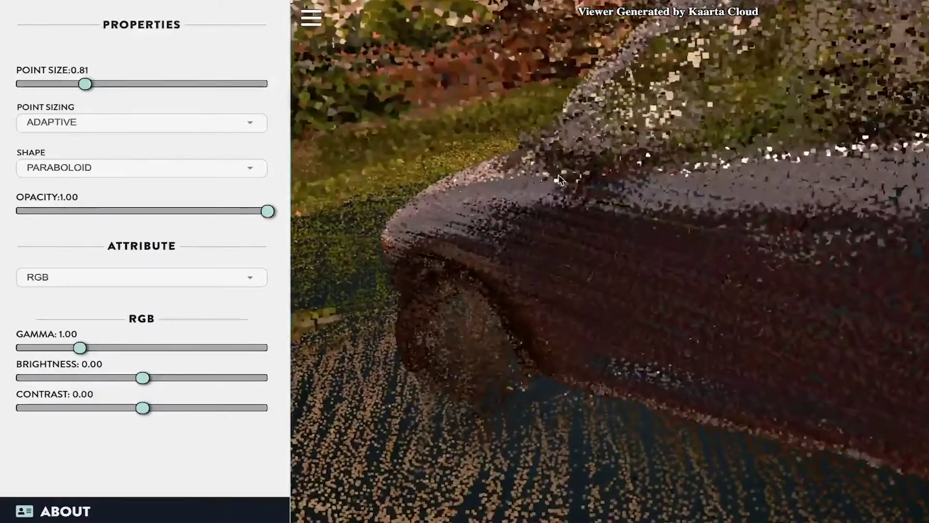
pyautogui.moveTo(558, 175); pyautogui.dragTo(555, 187)
pyautogui.scroll(-5, 554, 196)
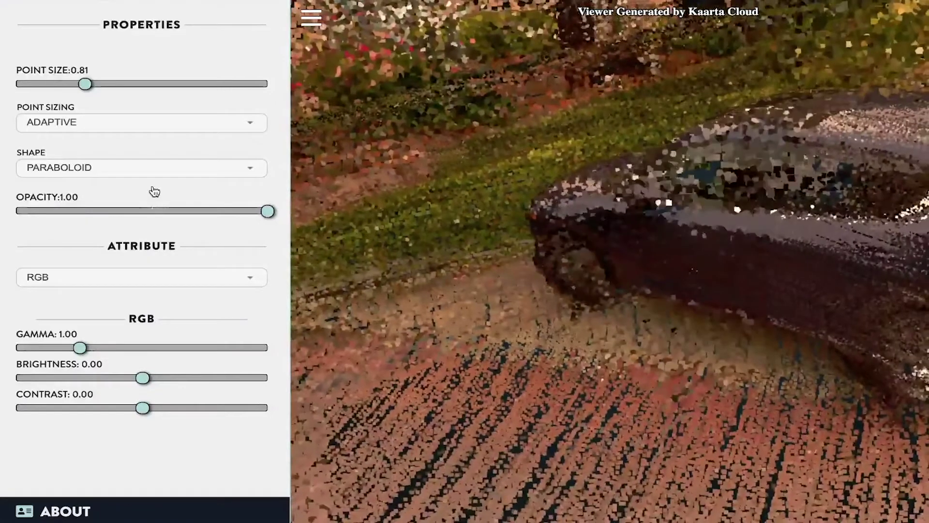
# - Compare the Circle point shape with Square, settle on Square, and lower the point cloud's opacity
pyautogui.click(73, 169)
pyautogui.click(54, 201)
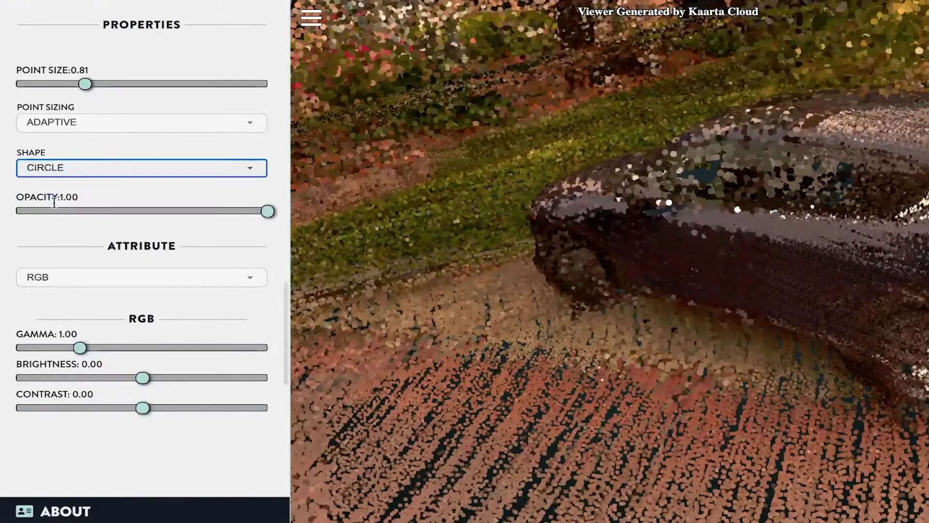
pyautogui.click(63, 168)
pyautogui.click(71, 185)
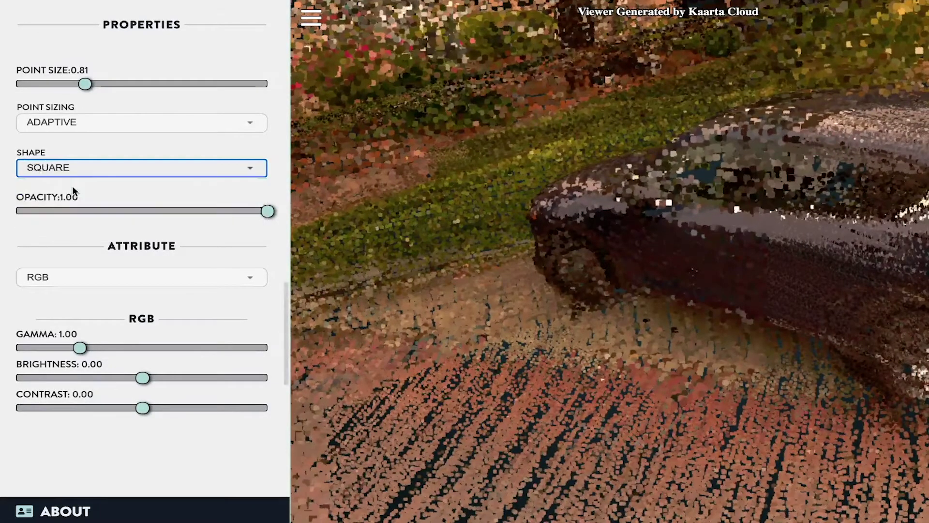
pyautogui.moveTo(269, 211); pyautogui.dragTo(212, 219)
# - Toggle the splat quality between High Quality and Standard, leaving it at Standard
pyautogui.scroll(15, 212, 219)
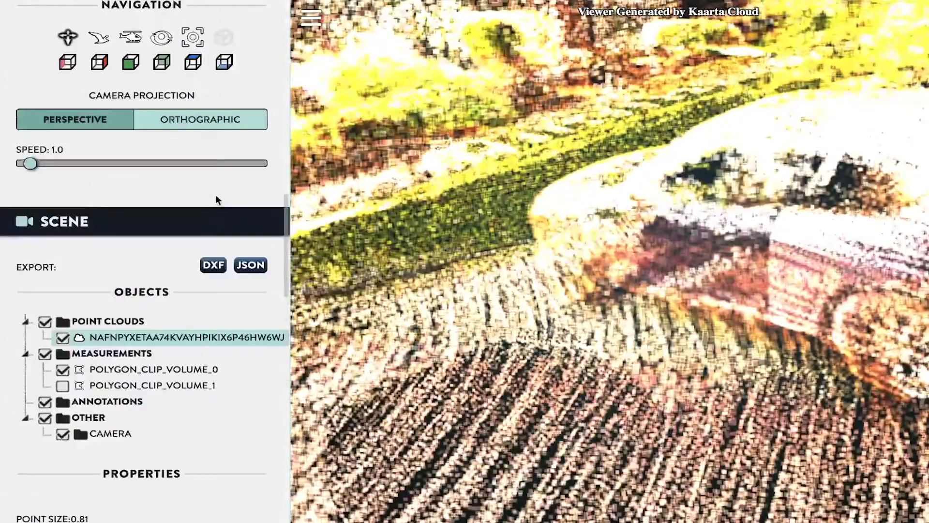
pyautogui.scroll(10, 214, 334)
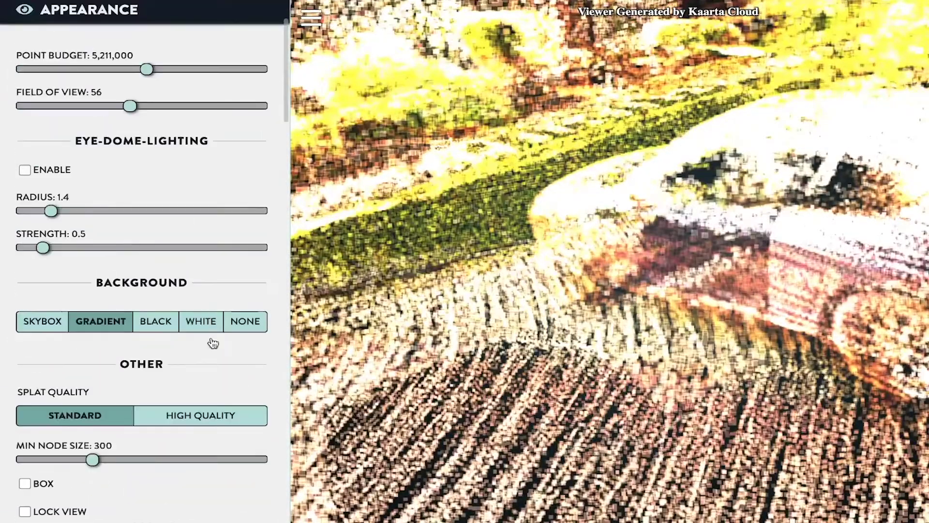
pyautogui.click(190, 416)
pyautogui.click(88, 424)
pyautogui.click(150, 419)
pyautogui.click(106, 422)
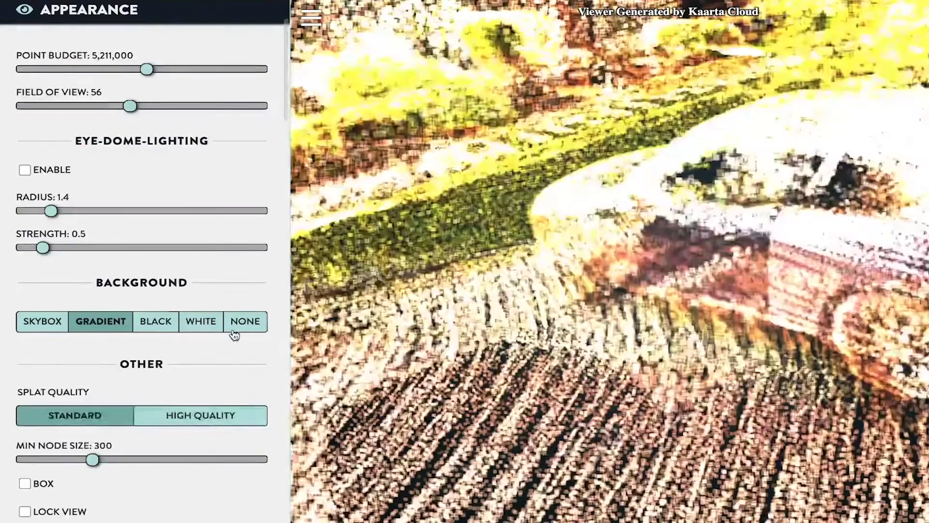
# - Set the point cloud's opacity to 0.57 and view the semi-transparent car from a lower angle
pyautogui.scroll(-15, 229, 331)
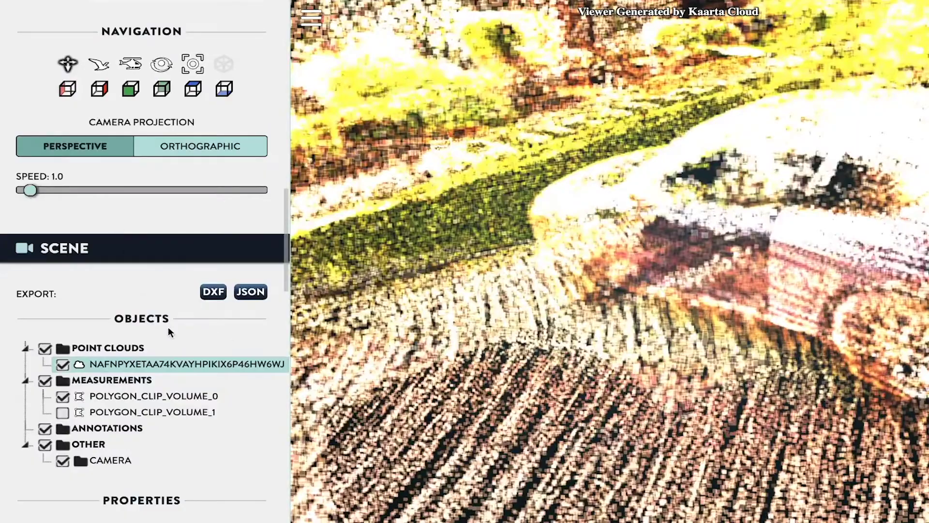
pyautogui.scroll(-8, 167, 329)
pyautogui.moveTo(214, 375); pyautogui.dragTo(161, 376)
pyautogui.moveTo(554, 312); pyautogui.dragTo(572, 269)
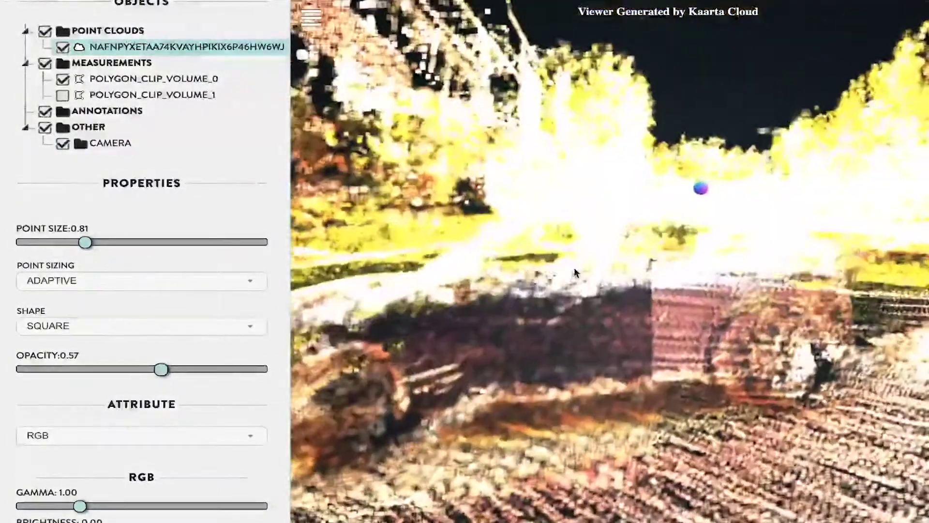
# - Lower the point cloud's opacity to 0.36 and view the street from higher up and farther away
pyautogui.moveTo(160, 369); pyautogui.dragTo(107, 395)
pyautogui.moveTo(559, 340)
pyautogui.mouseDown()
pyautogui.moveTo(744, 349)
pyautogui.moveTo(696, 361)
pyautogui.moveTo(533, 363)
pyautogui.moveTo(556, 394)
pyautogui.mouseUp()
pyautogui.scroll(-6, 743, 348)
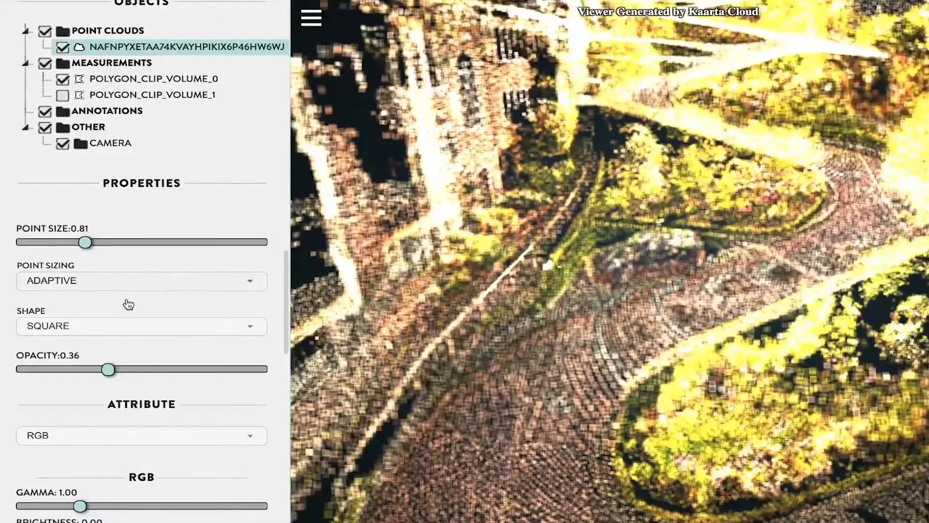
# - Restore the point cloud's opacity to 1.00 and reduce its point size to 0.54
pyautogui.moveTo(108, 369); pyautogui.dragTo(277, 377)
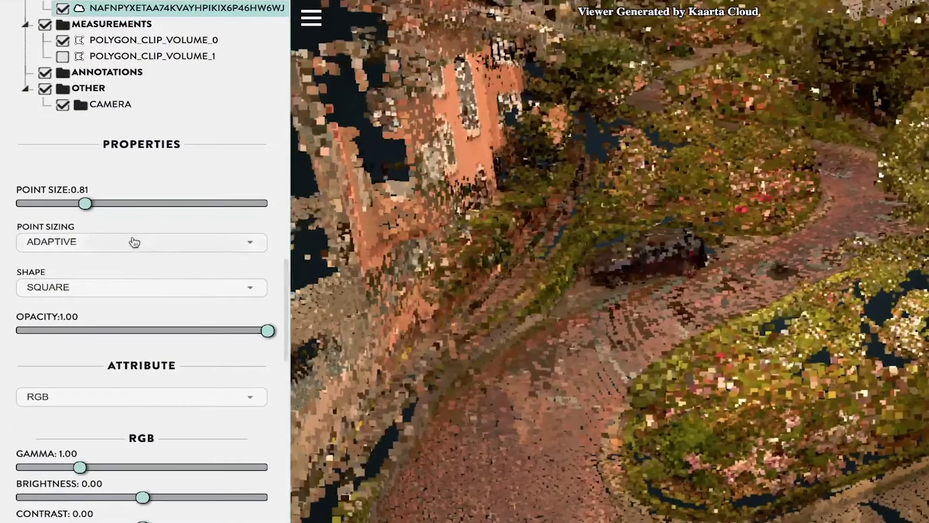
pyautogui.moveTo(85, 204); pyautogui.dragTo(63, 203)
pyautogui.scroll(-3, 208, 402)
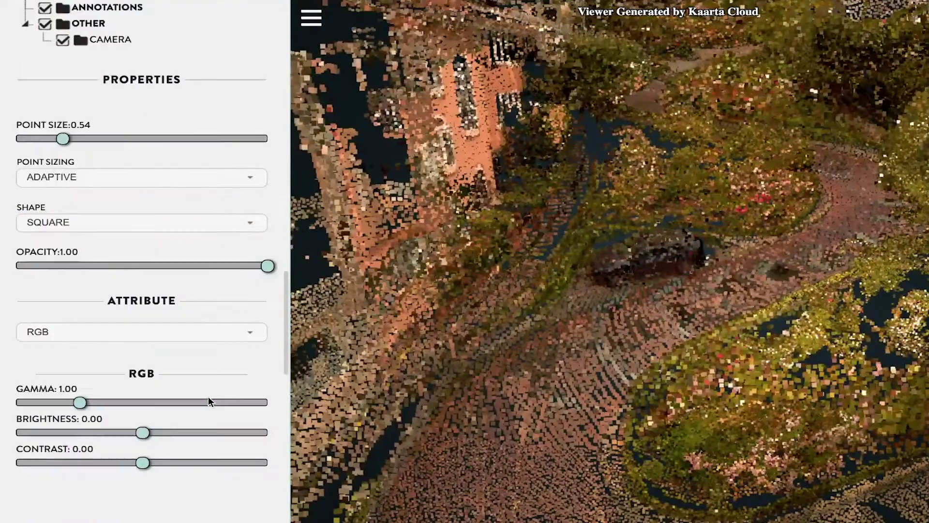
# - Try the RGB and Elevation, Color, Intensity and Intensity Gradient attributes on the point cloud
pyautogui.click(199, 265)
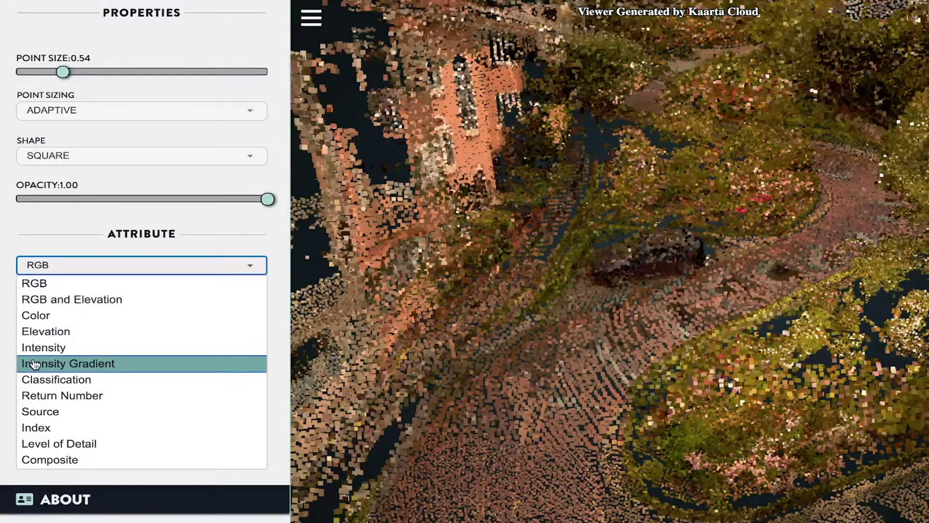
pyautogui.click(99, 301)
pyautogui.click(97, 269)
pyautogui.click(59, 320)
pyautogui.click(80, 266)
pyautogui.click(50, 344)
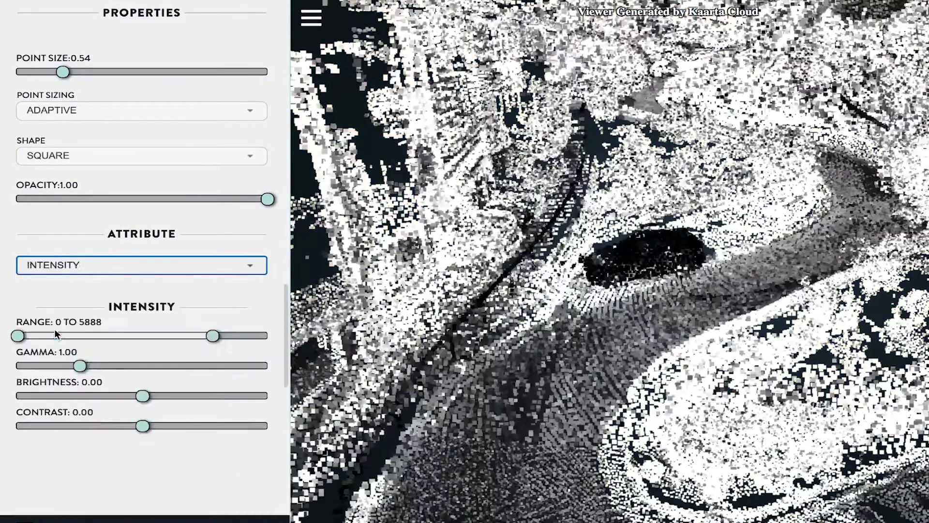
pyautogui.click(69, 265)
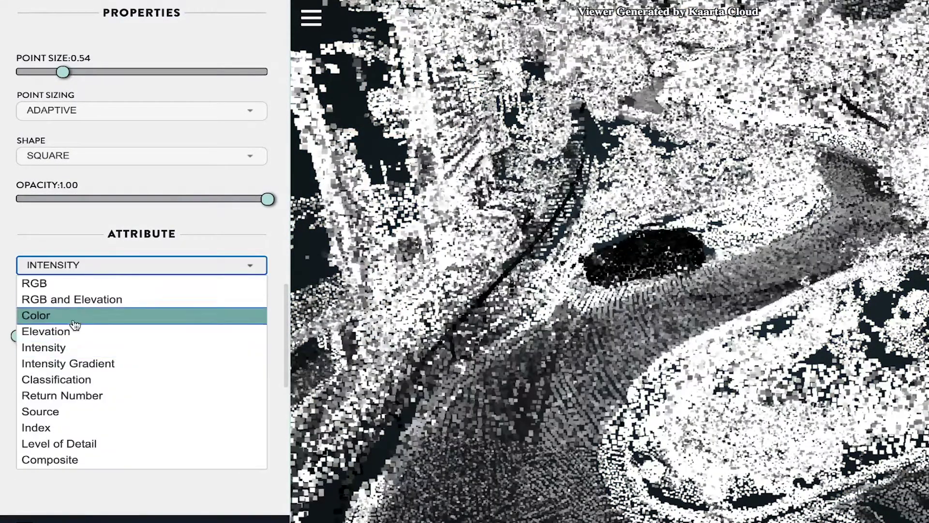
pyautogui.click(64, 359)
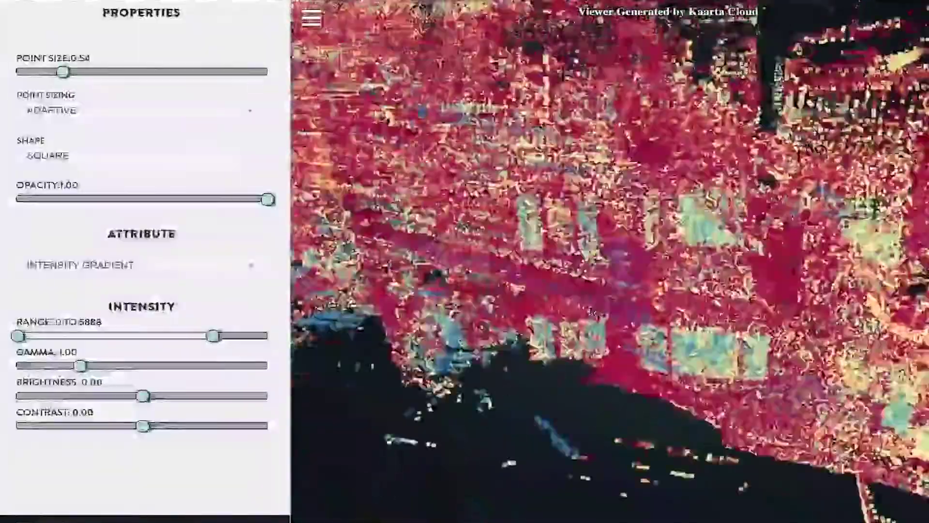
# - Lower the minimum node size to 45 so the point cloud renders in finer detail
pyautogui.scroll(15, 138, 194)
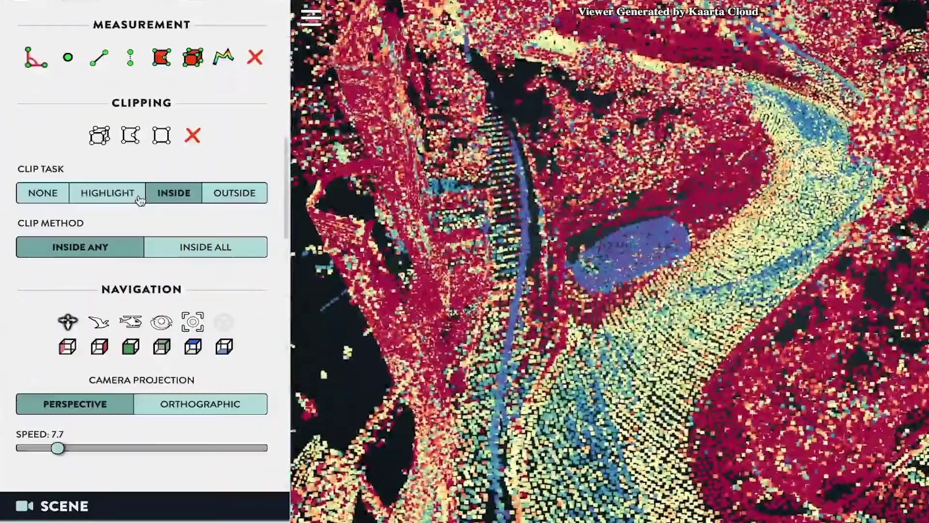
pyautogui.scroll(9, 133, 201)
pyautogui.moveTo(93, 302); pyautogui.dragTo(29, 300)
pyautogui.scroll(-16, 156, 341)
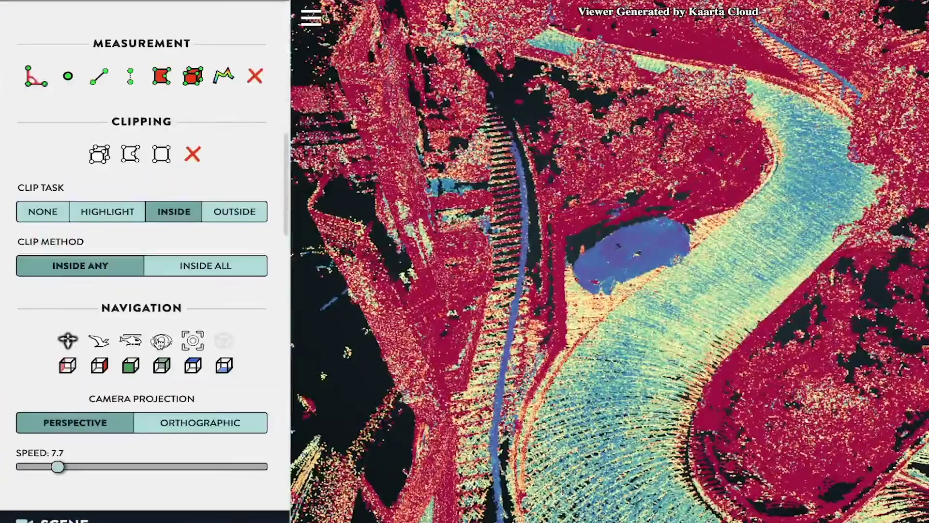
pyautogui.scroll(-8, 158, 342)
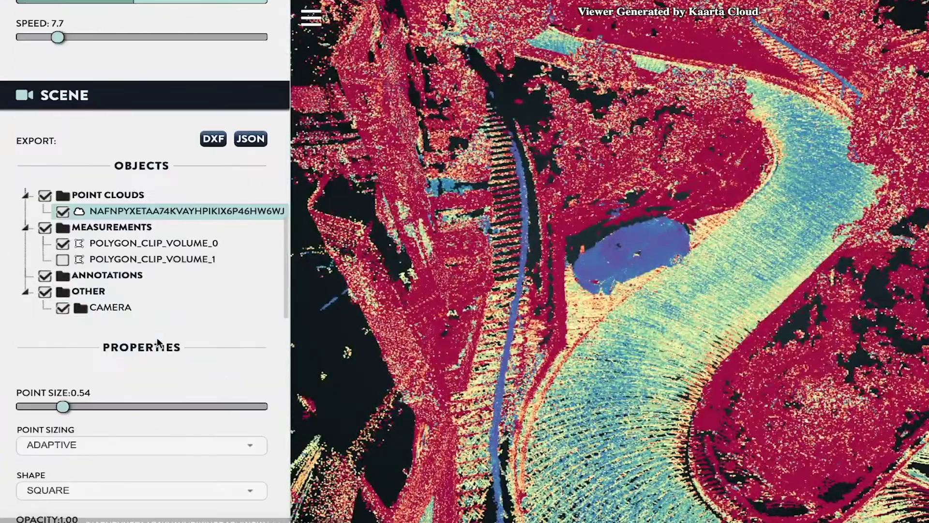
# - Color the point cloud by RGB and set gamma to 1.30, brightness to 0.07 and contrast to -0.11
pyautogui.scroll(-1, 157, 338)
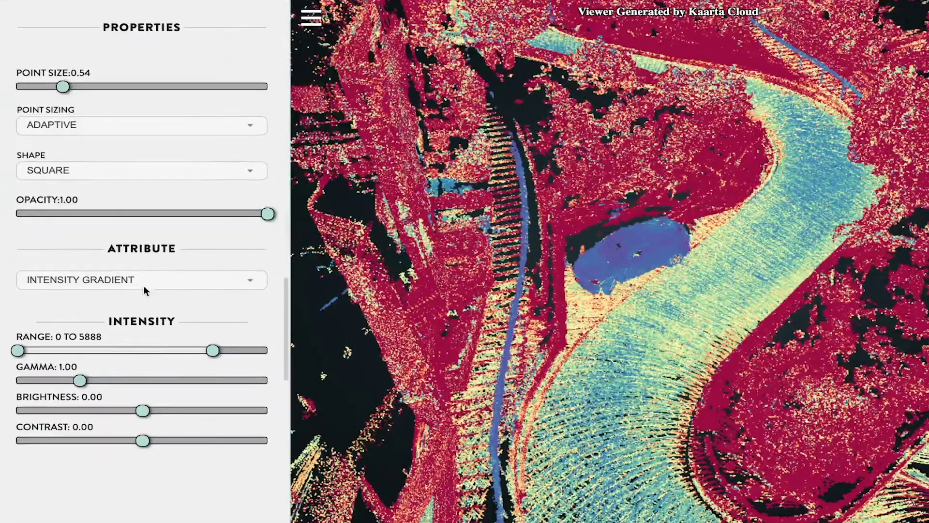
pyautogui.click(143, 282)
pyautogui.click(82, 301)
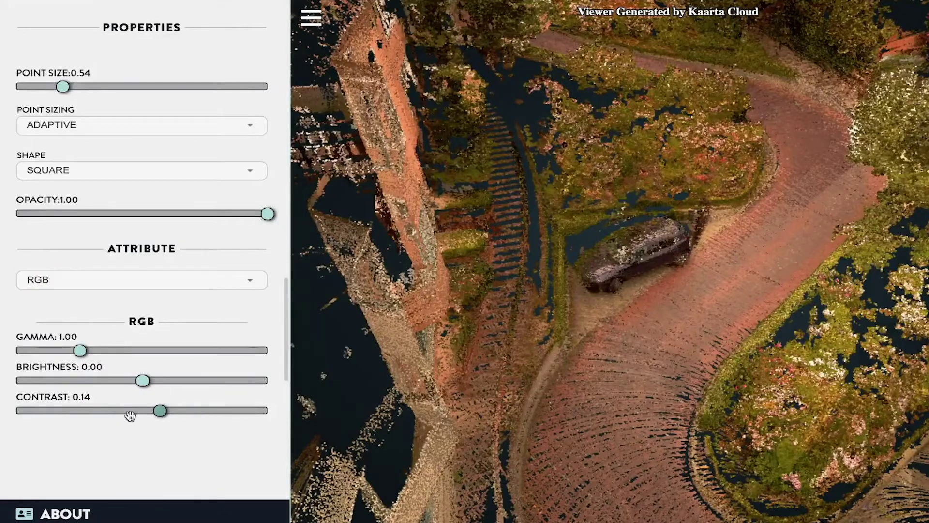
pyautogui.moveTo(152, 375)
pyautogui.mouseDown()
pyautogui.moveTo(211, 375)
pyautogui.moveTo(160, 377)
pyautogui.mouseUp()
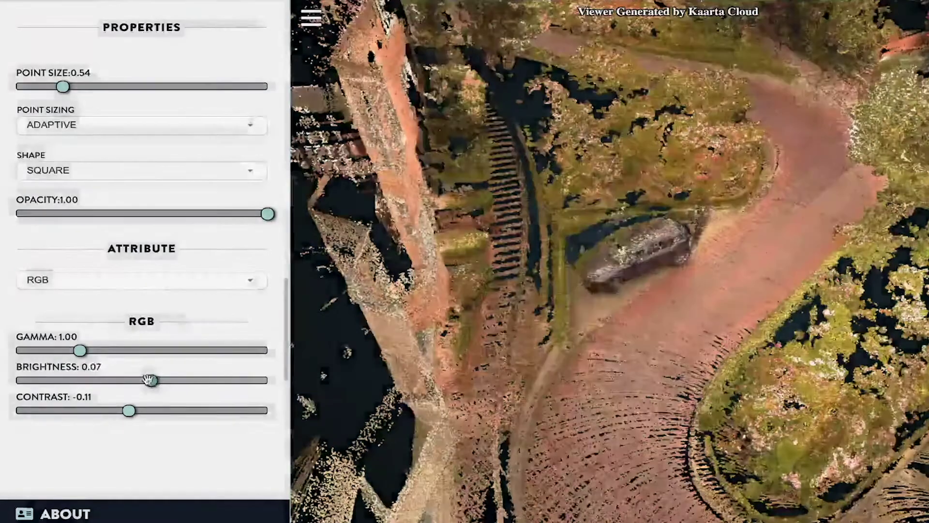
pyautogui.moveTo(80, 350); pyautogui.dragTo(99, 360)
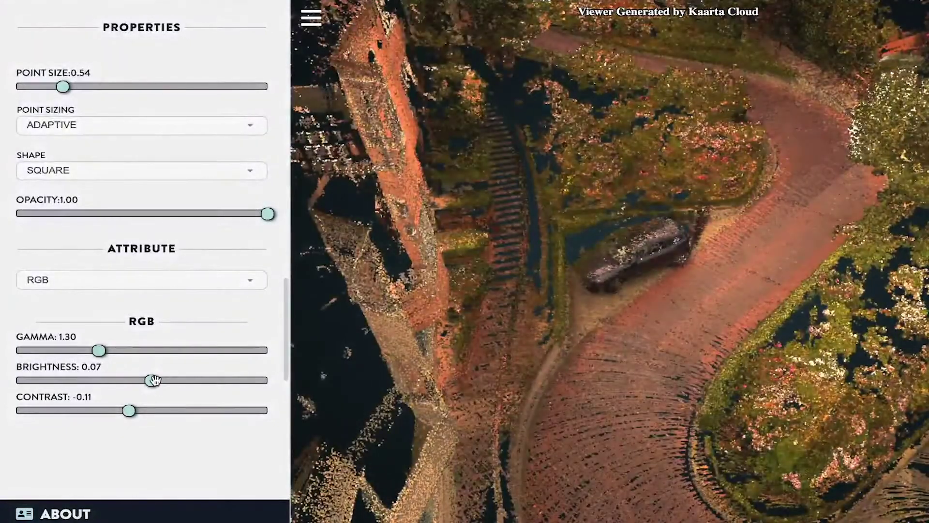
pyautogui.moveTo(208, 375); pyautogui.dragTo(151, 381)
# - Switch the attribute to RGB and Elevation and set the elevation range to 51.86 to 86.46
pyautogui.click(139, 288)
pyautogui.click(59, 317)
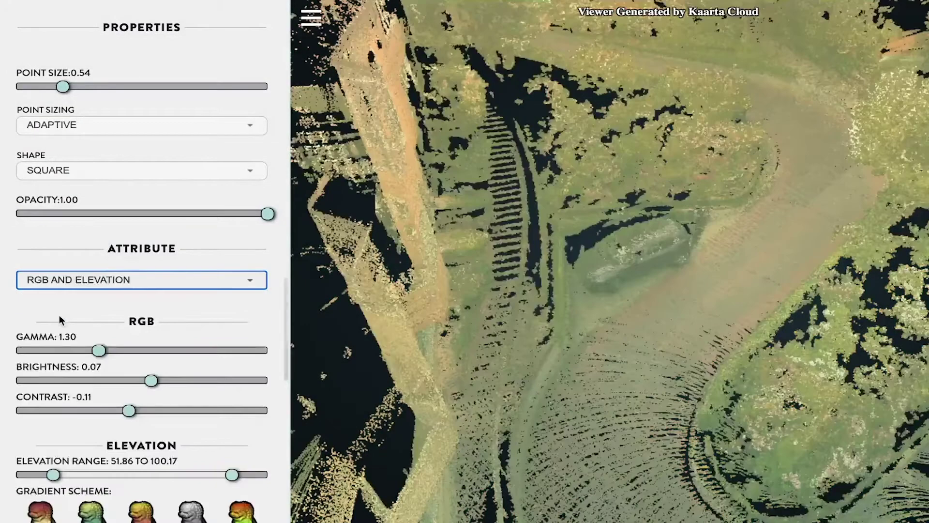
pyautogui.moveTo(650, 332); pyautogui.dragTo(657, 307)
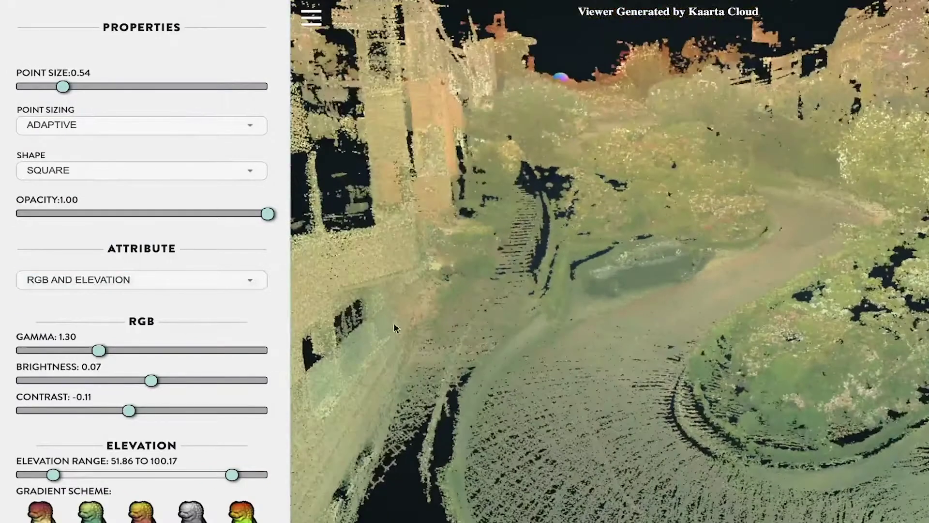
pyautogui.moveTo(150, 474); pyautogui.dragTo(181, 474)
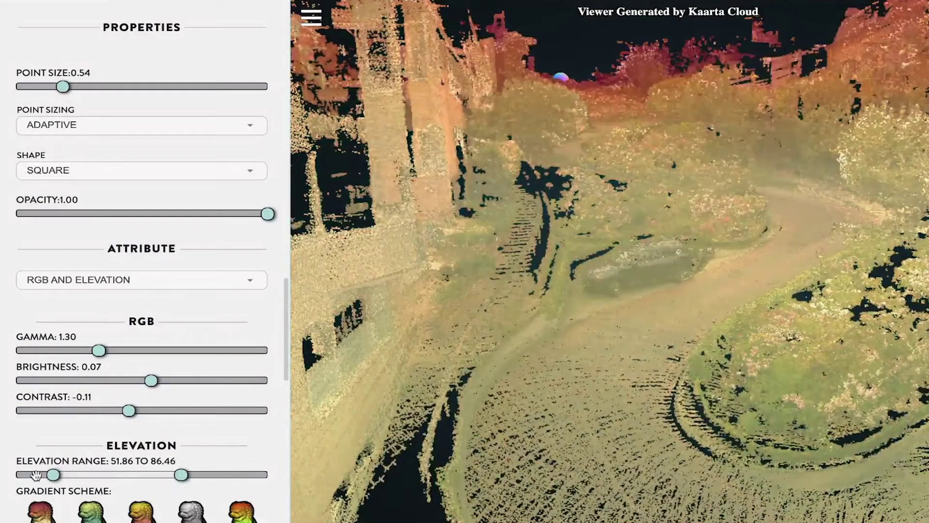
# - Apply the purple-to-yellow gradient scheme with elevation range 51.86 to 85.40, and set brightness to 0.10 and contrast to 0.06
pyautogui.scroll(-3, 103, 486)
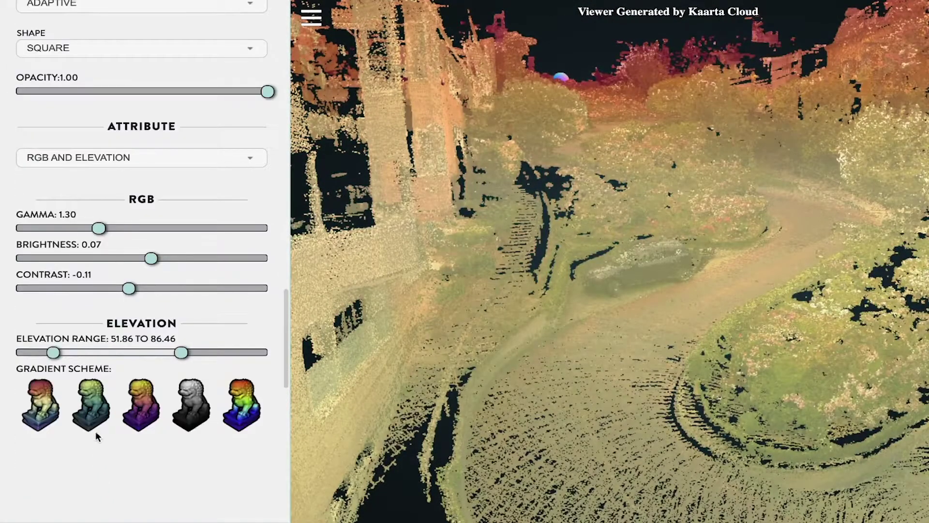
pyautogui.click(103, 410)
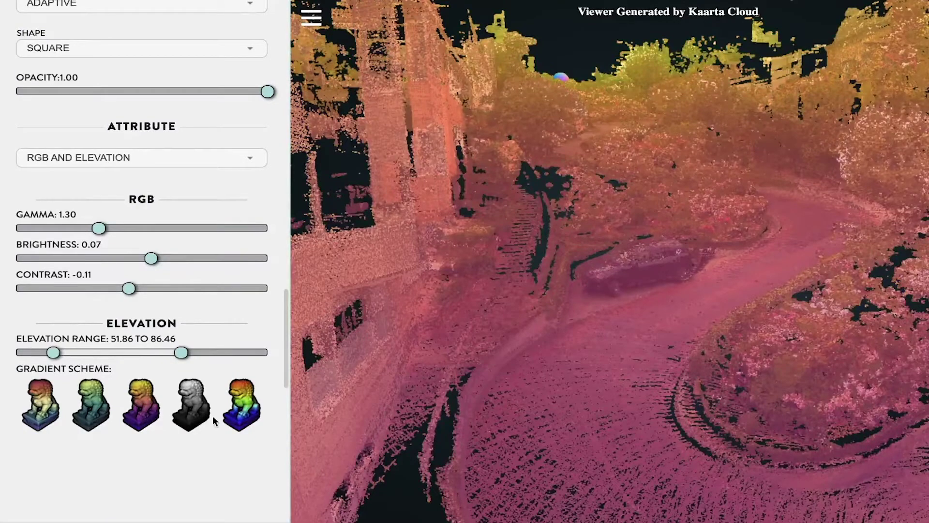
pyautogui.moveTo(181, 352); pyautogui.dragTo(102, 352)
pyautogui.moveTo(154, 373); pyautogui.dragTo(179, 374)
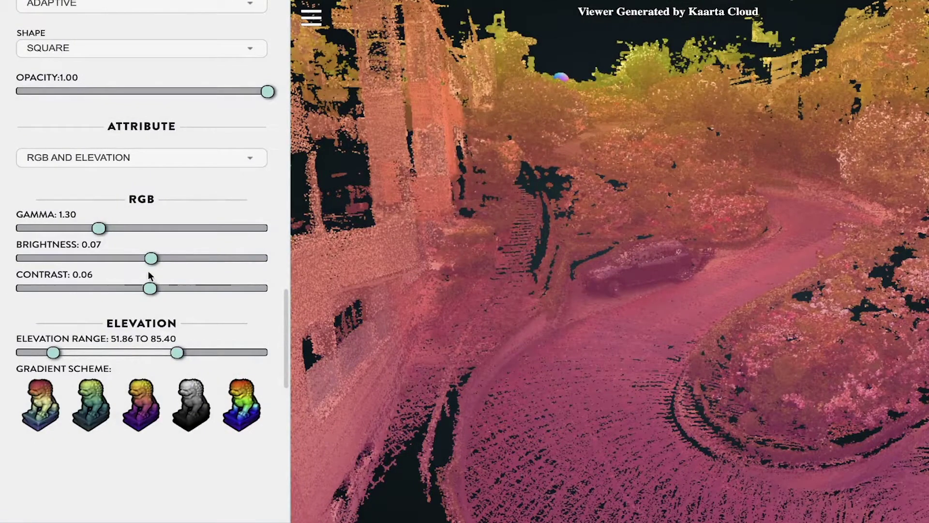
pyautogui.moveTo(151, 258)
pyautogui.mouseDown()
pyautogui.moveTo(195, 258)
pyautogui.moveTo(154, 258)
pyautogui.mouseUp()
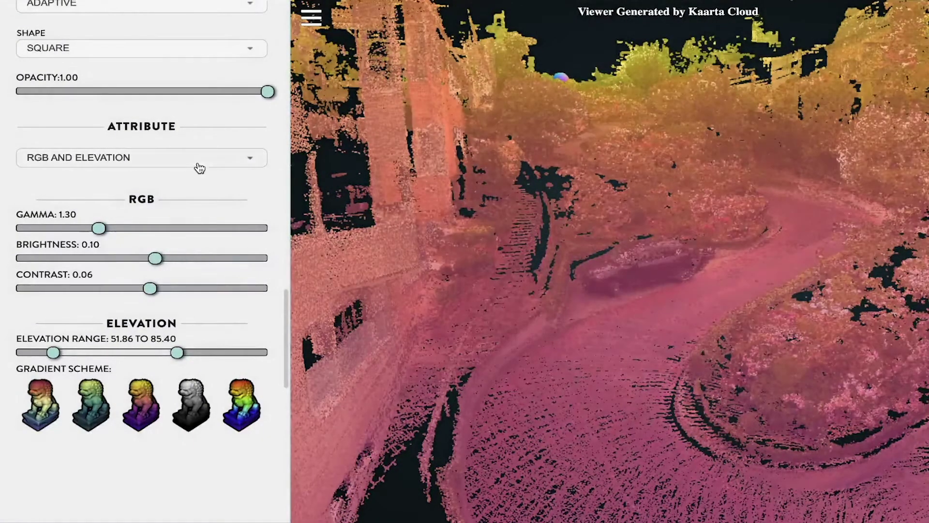
# - Switch the attribute to Color and pick the red rgb(210, 21, 21) for the whole point cloud
pyautogui.click(116, 158)
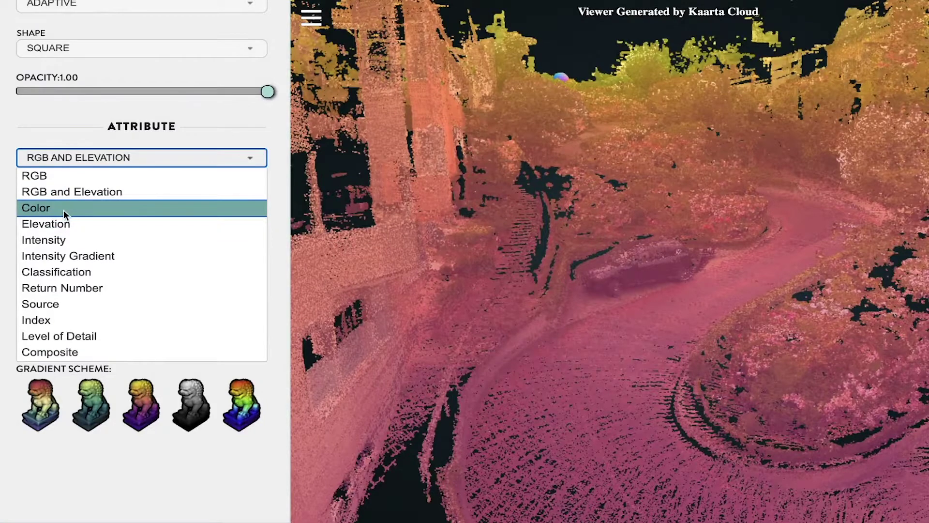
pyautogui.click(65, 208)
pyautogui.click(116, 233)
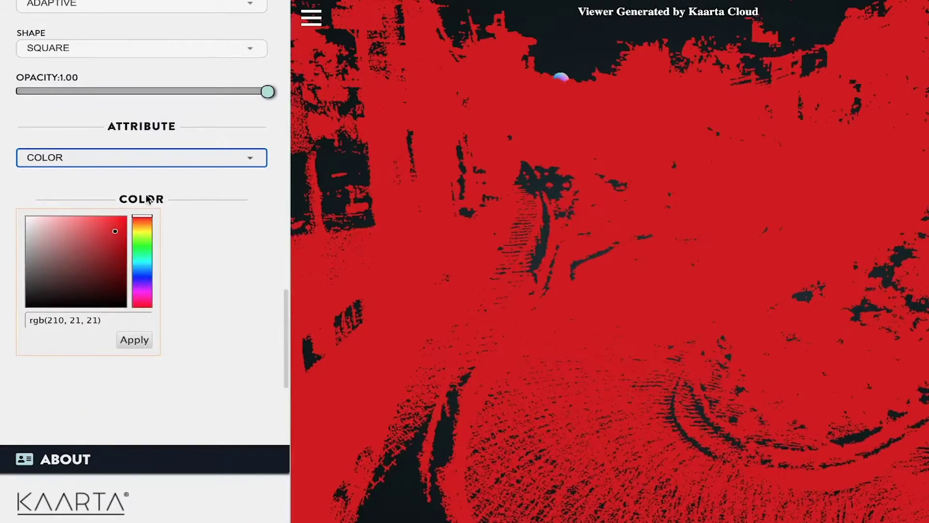
# - Enable Eye-Dome-Lighting to outline the shapes in the single-colored point cloud
pyautogui.scroll(20, 145, 201)
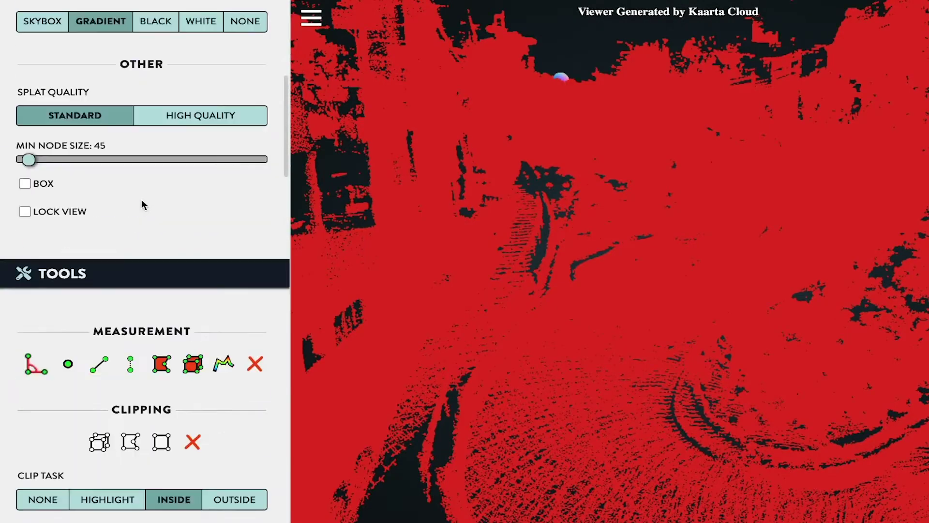
pyautogui.scroll(3, 79, 161)
pyautogui.scroll(6, 60, 131)
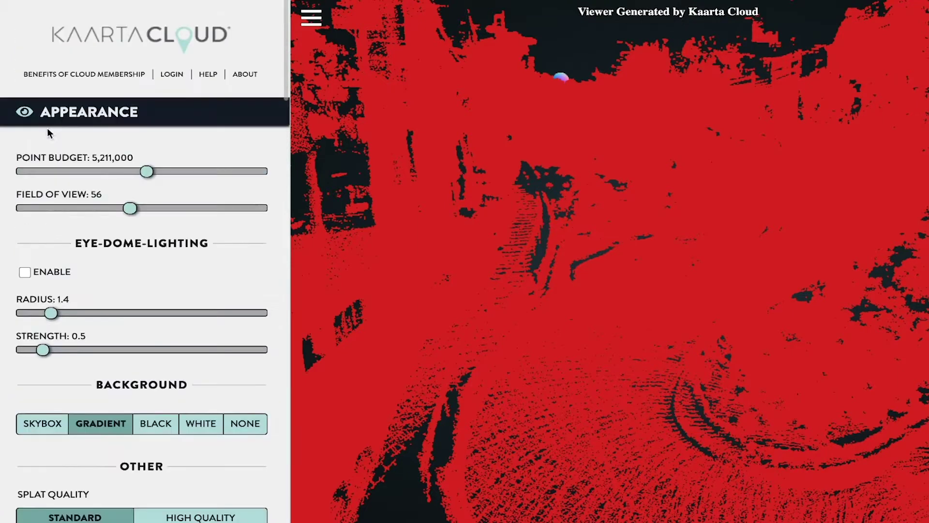
pyautogui.click(25, 272)
# - Change the point cloud's color to teal, then to the bright green rgb(0, 255, 176)
pyautogui.scroll(-20, 164, 368)
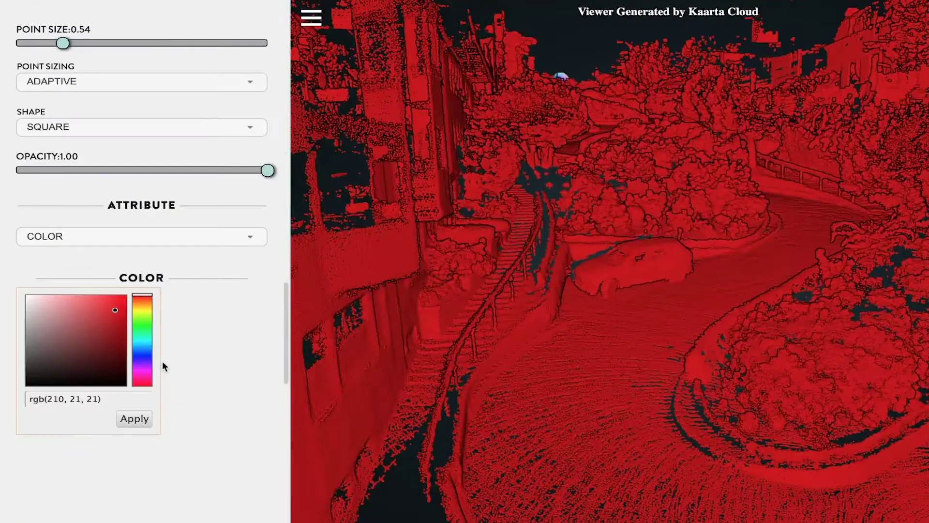
pyautogui.click(144, 340)
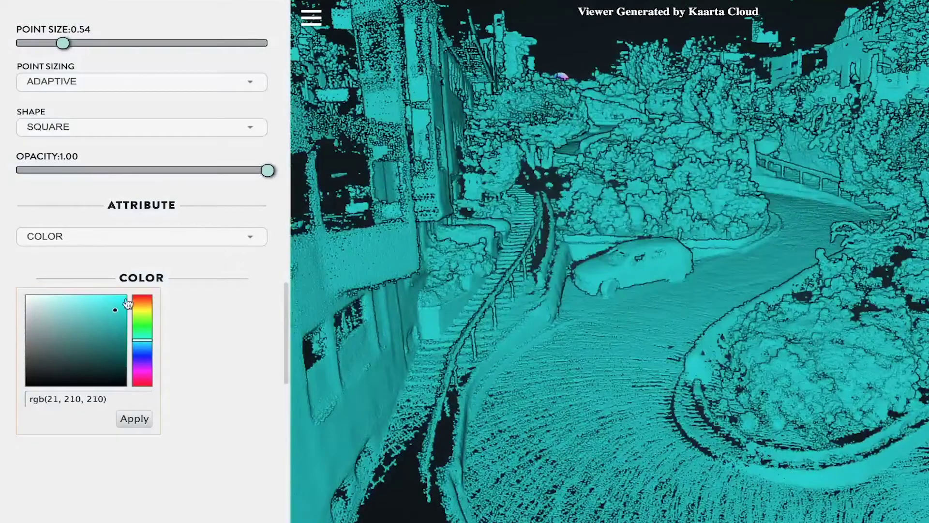
pyautogui.moveTo(119, 307); pyautogui.dragTo(126, 294)
pyautogui.click(142, 336)
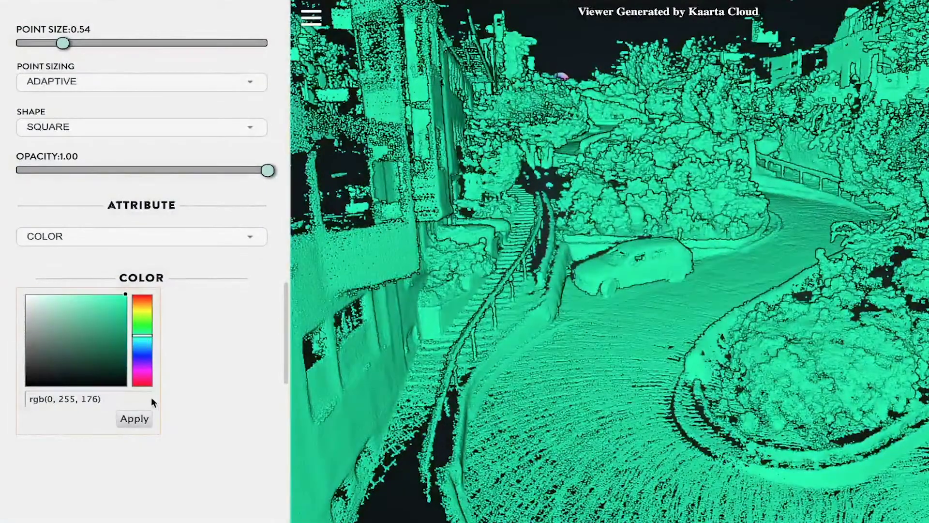
# - Color the point cloud by Elevation and view the building facades and the wider street
pyautogui.click(144, 244)
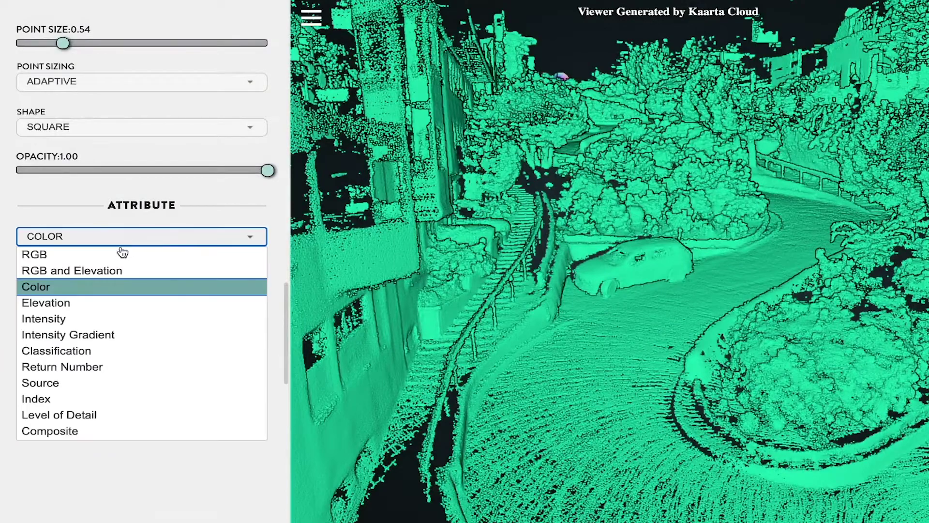
pyautogui.click(59, 304)
pyautogui.scroll(5, 528, 290)
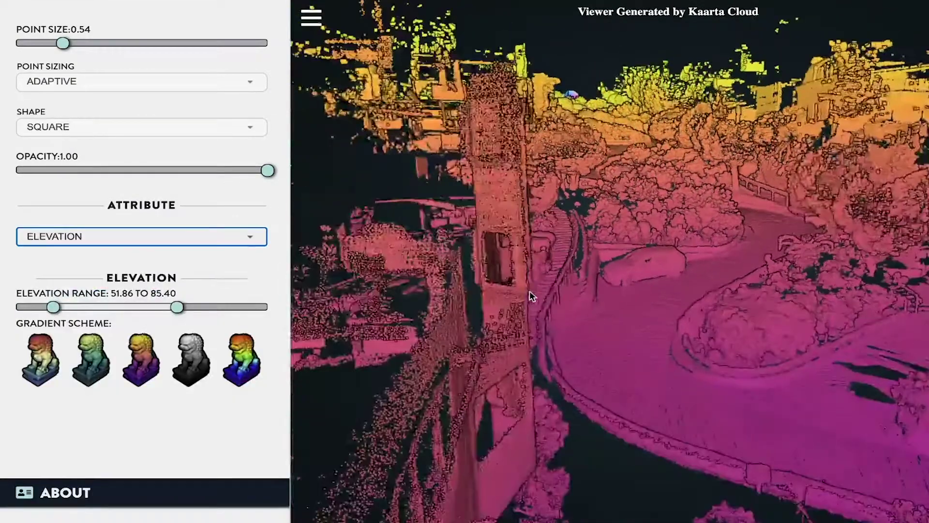
pyautogui.moveTo(484, 317); pyautogui.dragTo(573, 324)
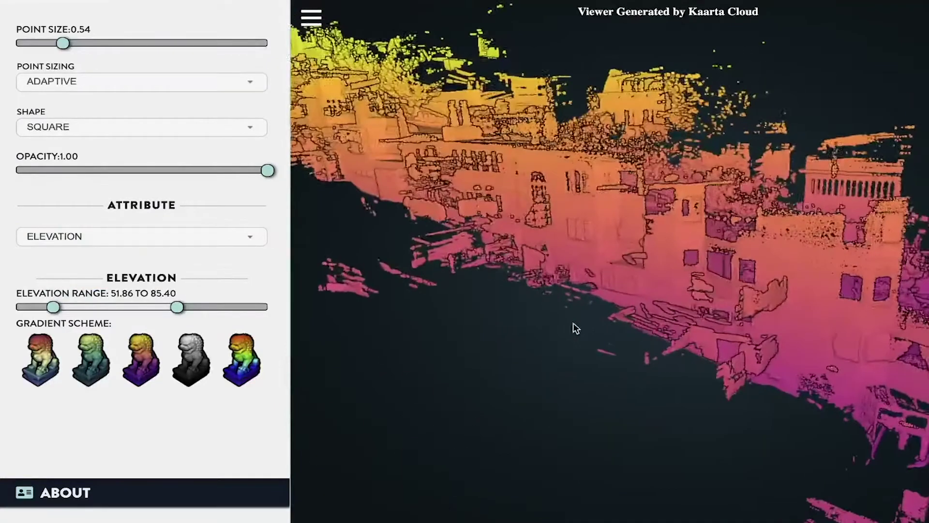
pyautogui.scroll(-5, 572, 327)
pyautogui.moveTo(785, 343); pyautogui.dragTo(759, 364)
# - Apply the rainbow gradient scheme with elevation range 50.80 to 85.54 and view the whole cloud from the side and above
pyautogui.click(237, 355)
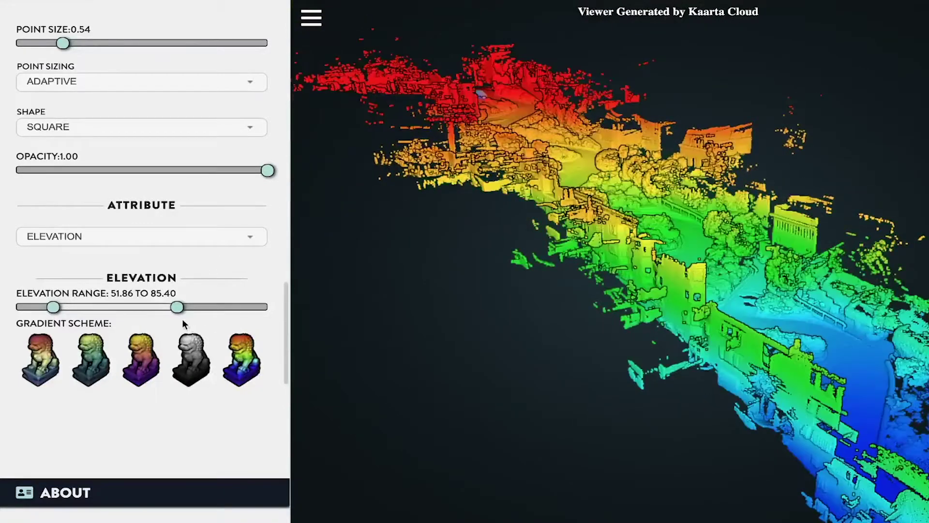
pyautogui.moveTo(241, 310); pyautogui.dragTo(177, 317)
pyautogui.moveTo(53, 308)
pyautogui.mouseDown()
pyautogui.moveTo(125, 316)
pyautogui.moveTo(50, 316)
pyautogui.mouseUp()
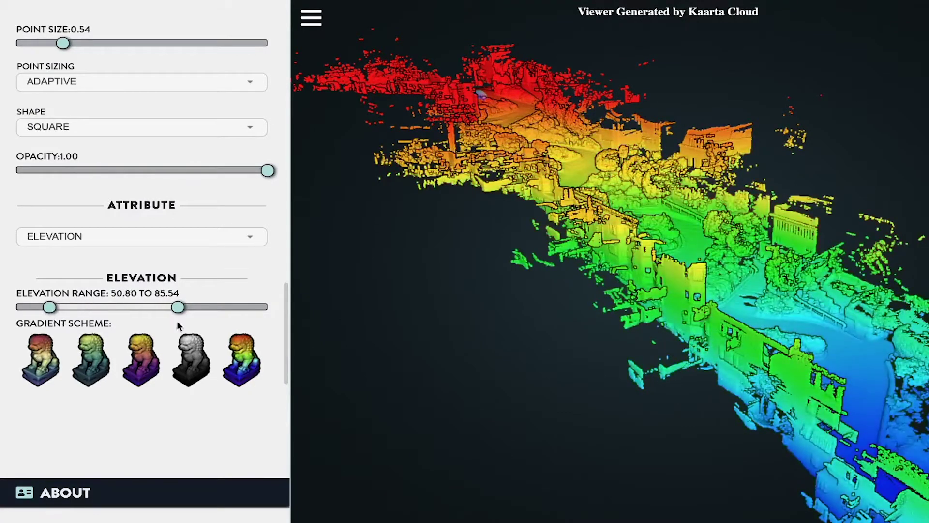
pyautogui.moveTo(535, 321); pyautogui.dragTo(582, 341)
pyautogui.scroll(-5, 580, 334)
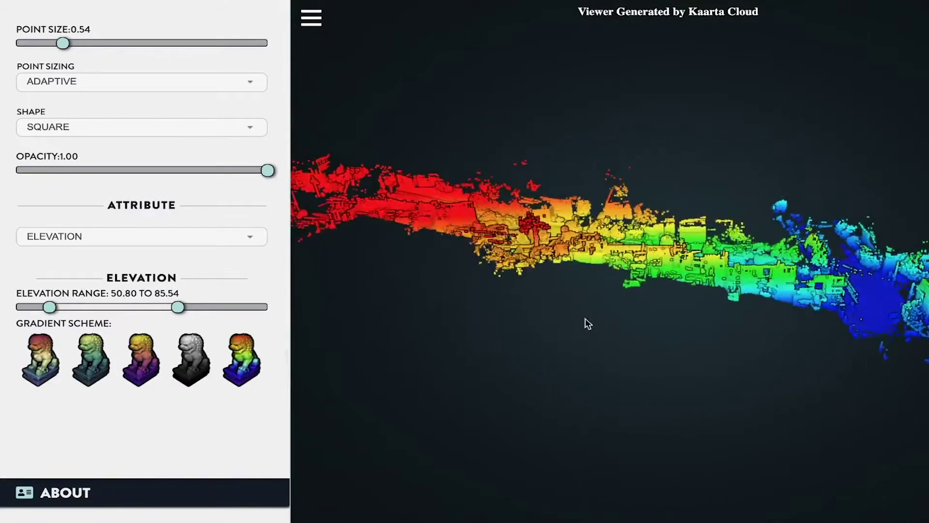
pyautogui.moveTo(767, 332); pyautogui.dragTo(591, 342)
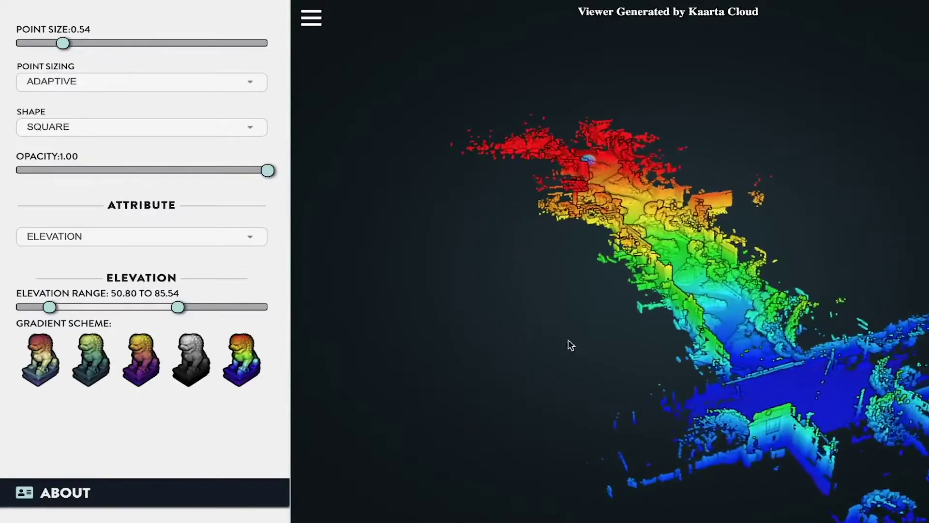
# - Apply the dark-red-to-blue gradient scheme to the elevation coloring and view the curved street and facades up close
pyautogui.click(49, 366)
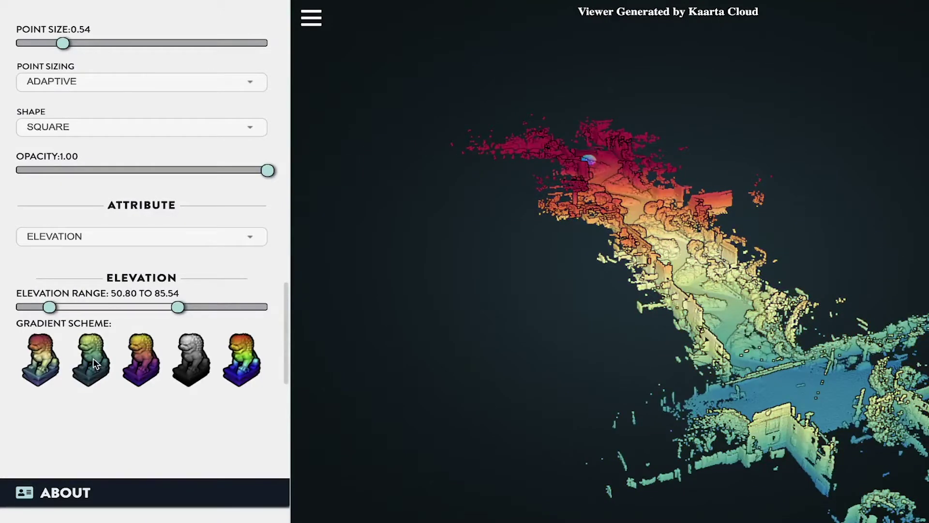
pyautogui.moveTo(595, 415); pyautogui.dragTo(696, 410)
pyautogui.scroll(5, 696, 409)
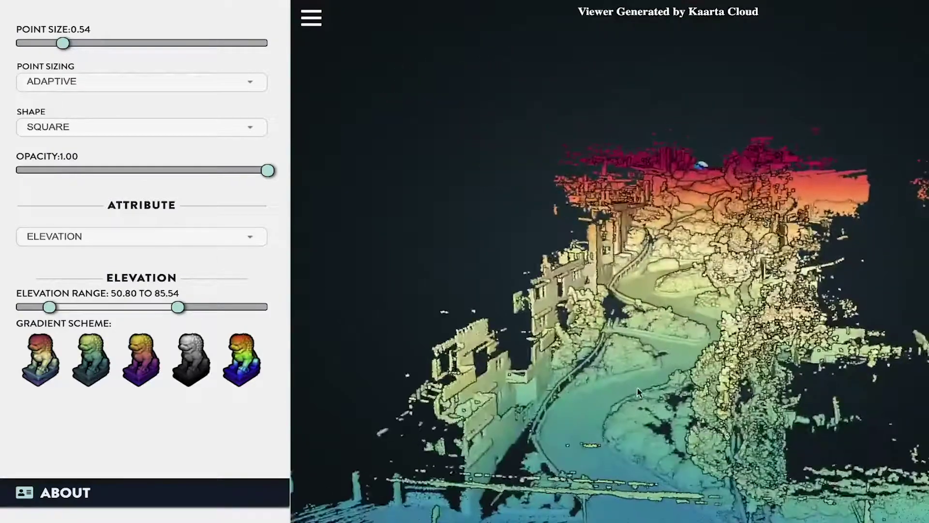
pyautogui.moveTo(688, 403); pyautogui.dragTo(604, 398)
pyautogui.scroll(5, 668, 299)
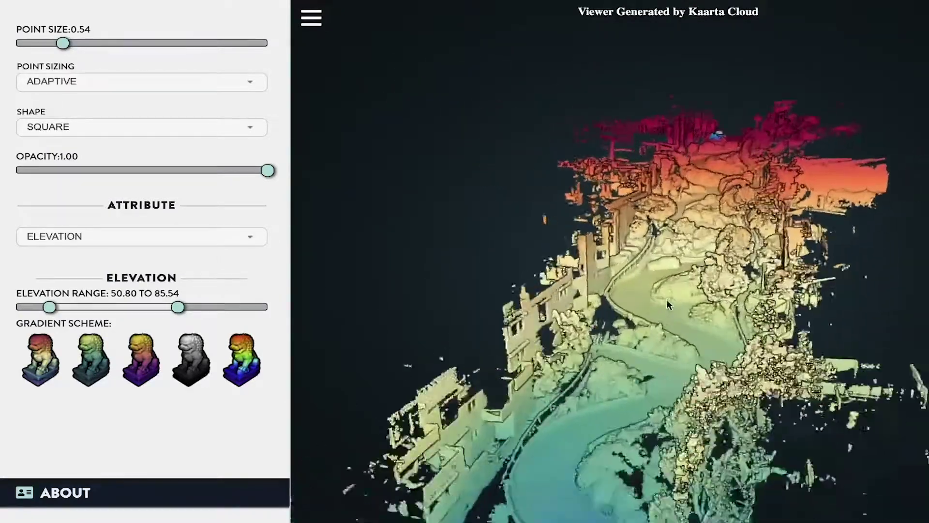
pyautogui.scroll(5, 667, 300)
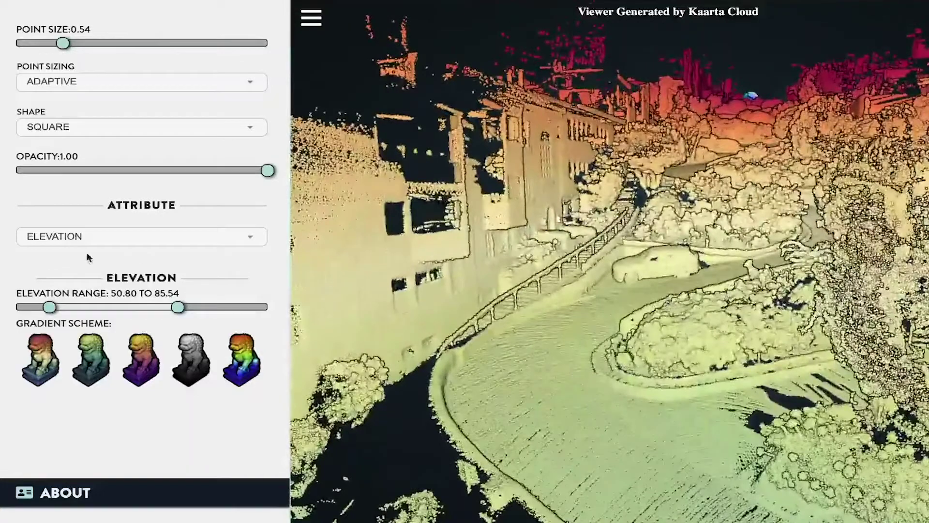
# - Color the point cloud by Intensity Gradient, then return to Elevation and apply the rainbow gradient scheme
pyautogui.click(89, 237)
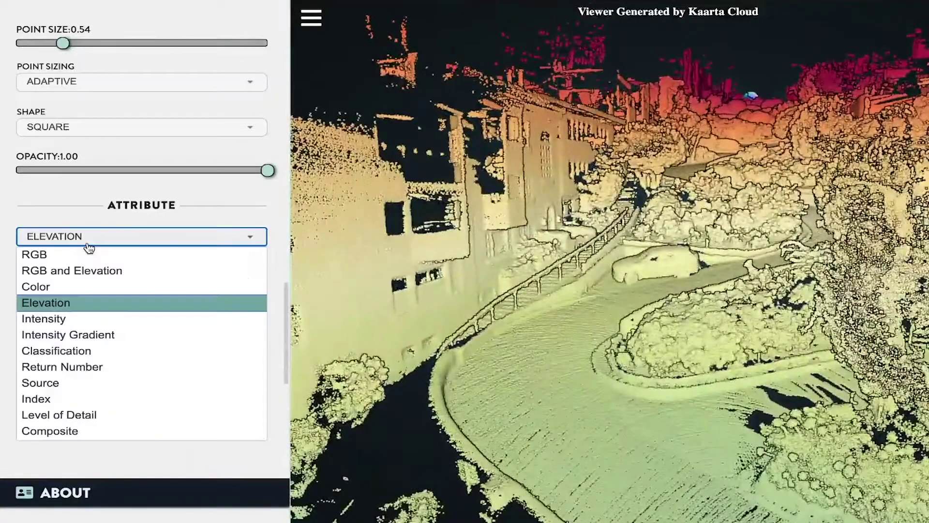
pyautogui.click(44, 335)
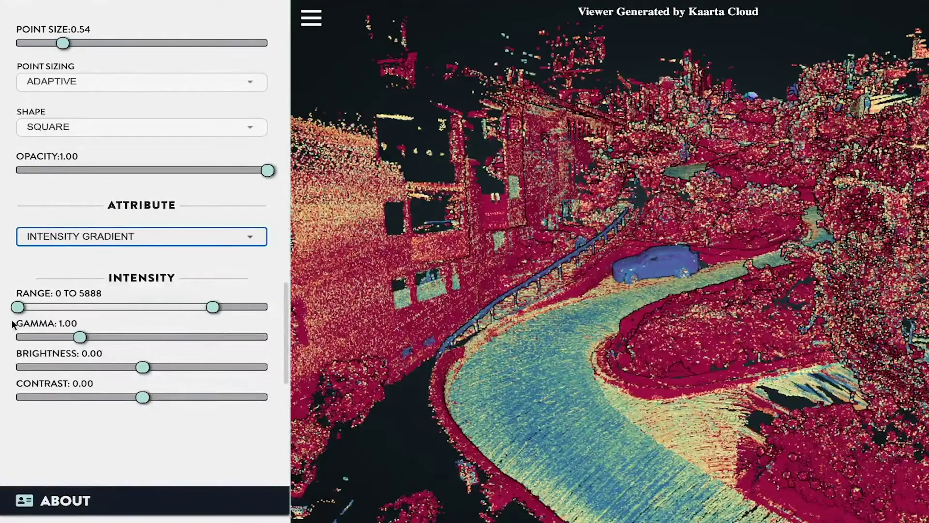
pyautogui.click(199, 240)
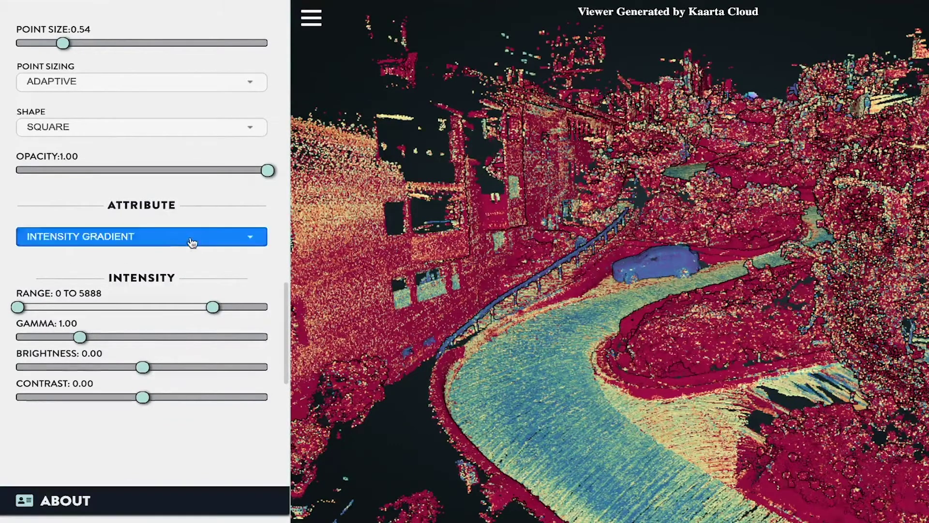
pyautogui.click(68, 300)
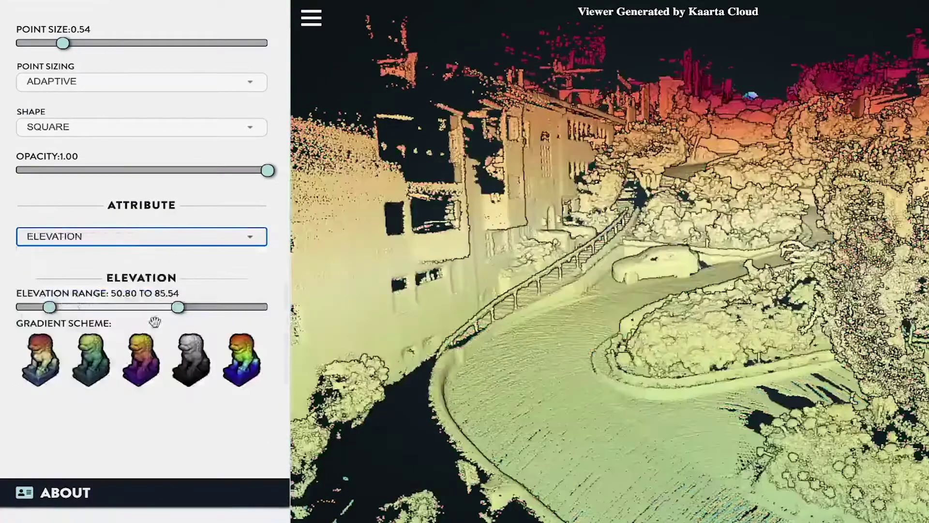
pyautogui.click(240, 358)
# - Color the point cloud by Intensity Gradient in the rainbow scheme and view the curved street from a higher angle
pyautogui.click(172, 242)
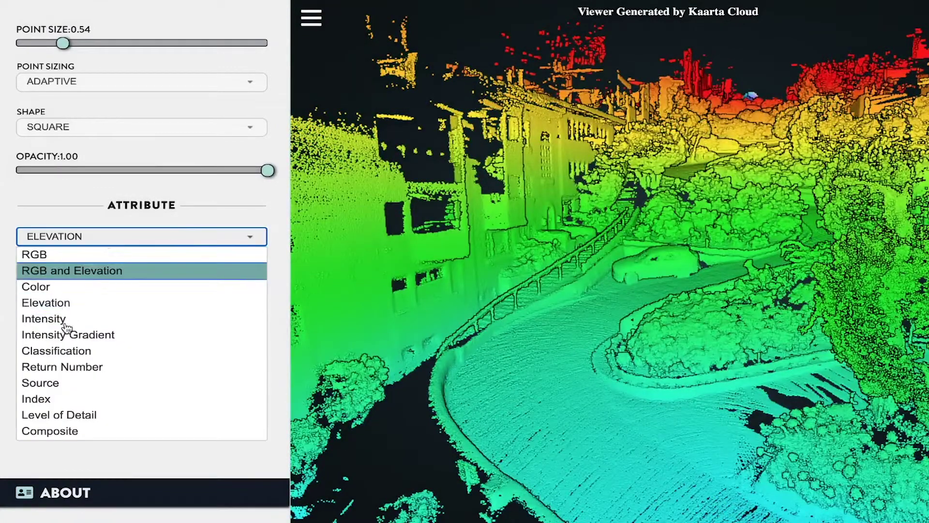
pyautogui.click(67, 335)
pyautogui.moveTo(565, 346); pyautogui.dragTo(254, 366)
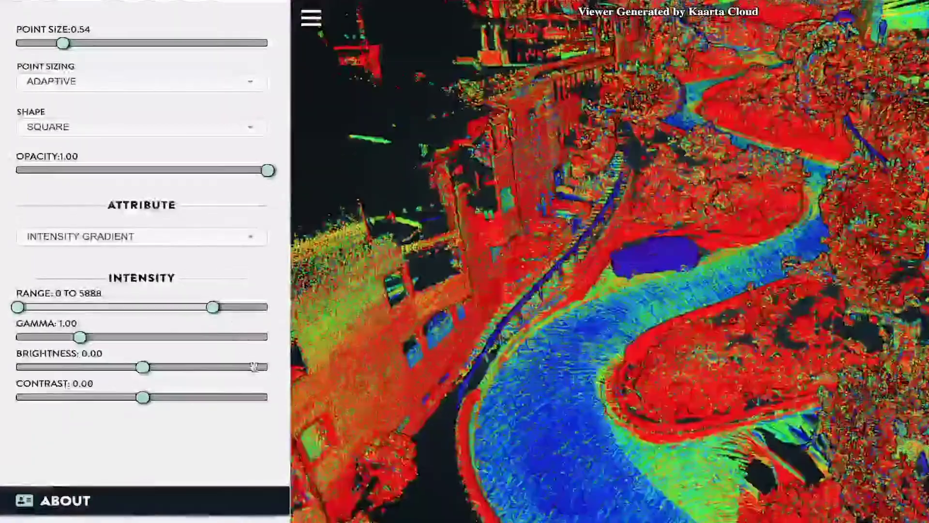
# - Color the point cloud by Intensity and narrow the intensity range to 0 to 2628
pyautogui.click(118, 237)
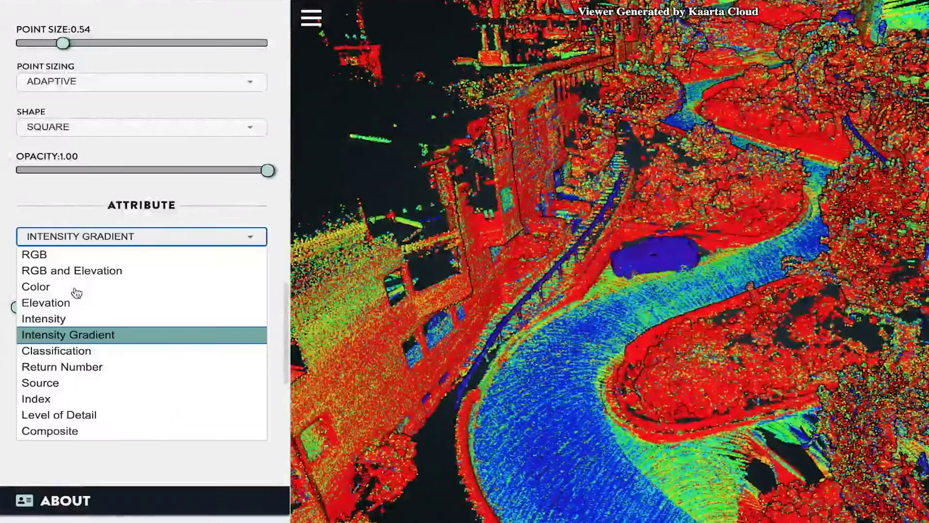
pyautogui.click(59, 319)
pyautogui.moveTo(609, 347); pyautogui.dragTo(678, 328)
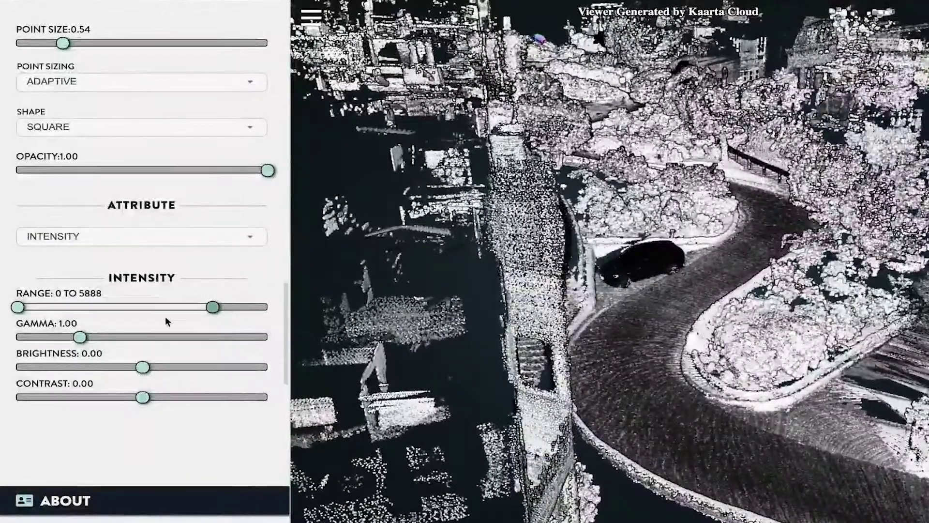
pyautogui.moveTo(212, 307); pyautogui.dragTo(70, 307)
pyautogui.moveTo(129, 307); pyautogui.dragTo(150, 307)
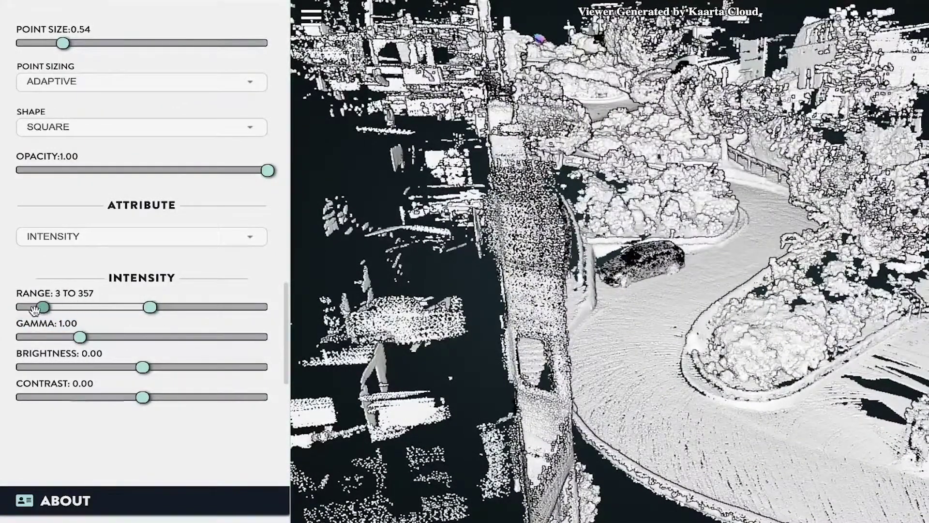
pyautogui.moveTo(188, 304); pyautogui.dragTo(195, 303)
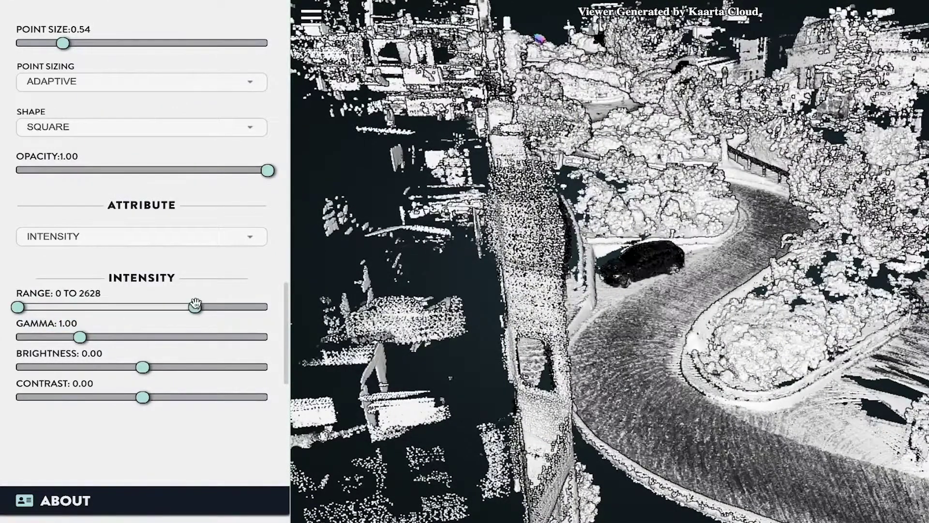
# - Color the point cloud by Intensity Gradient with range 0 to 5712 and view the street from several angles
pyautogui.click(180, 244)
pyautogui.click(75, 334)
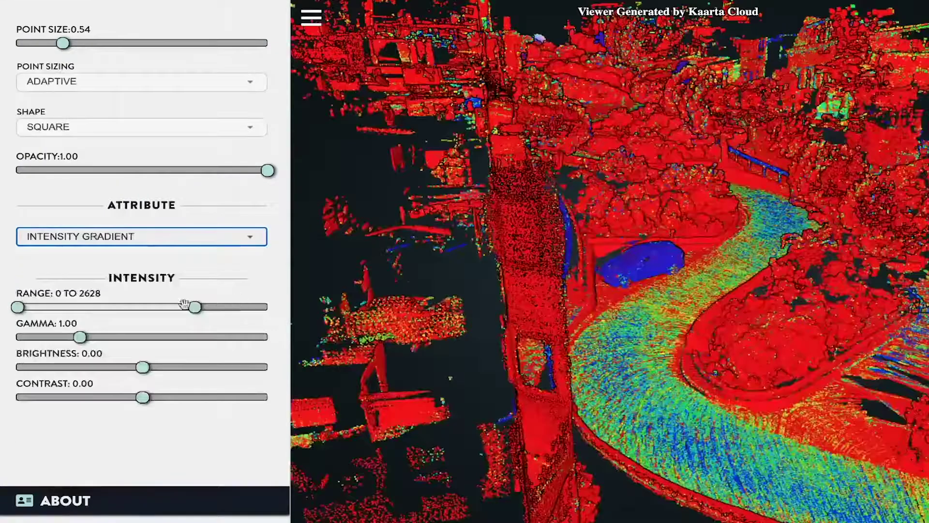
pyautogui.moveTo(782, 328); pyautogui.dragTo(730, 325)
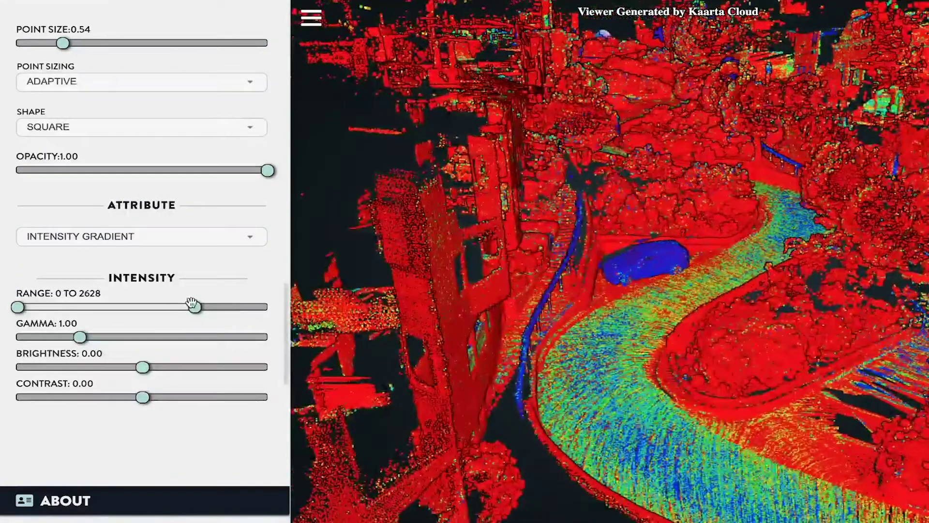
pyautogui.moveTo(195, 307); pyautogui.dragTo(212, 322)
pyautogui.moveTo(657, 414); pyautogui.dragTo(230, 452)
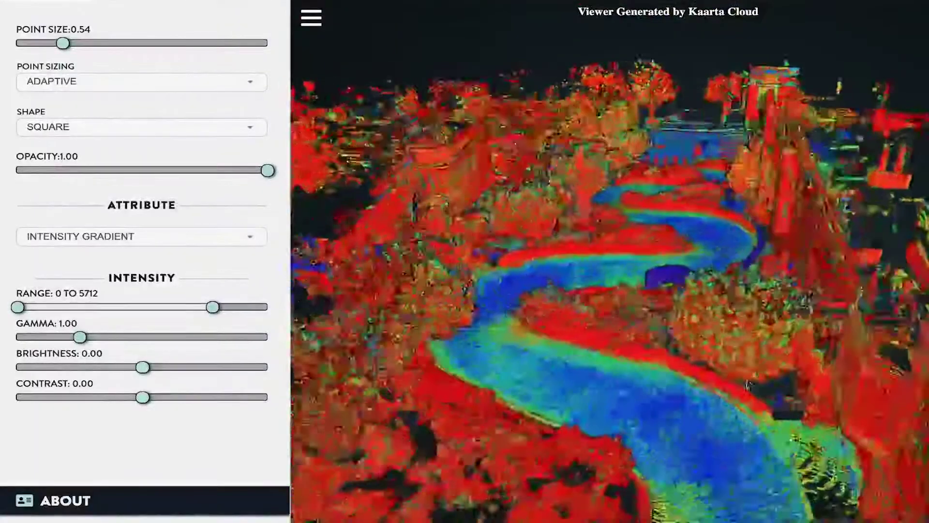
pyautogui.moveTo(670, 249); pyautogui.dragTo(707, 241)
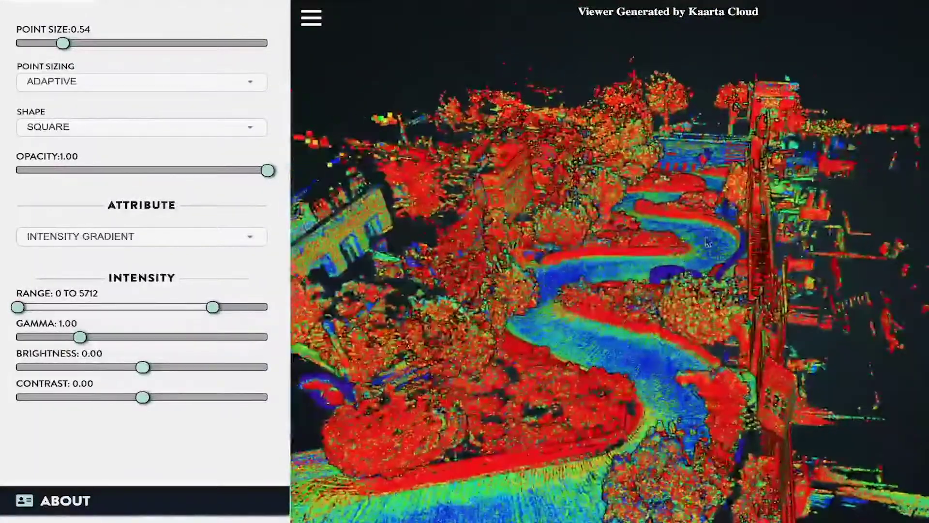
pyautogui.moveTo(652, 337); pyautogui.dragTo(661, 335)
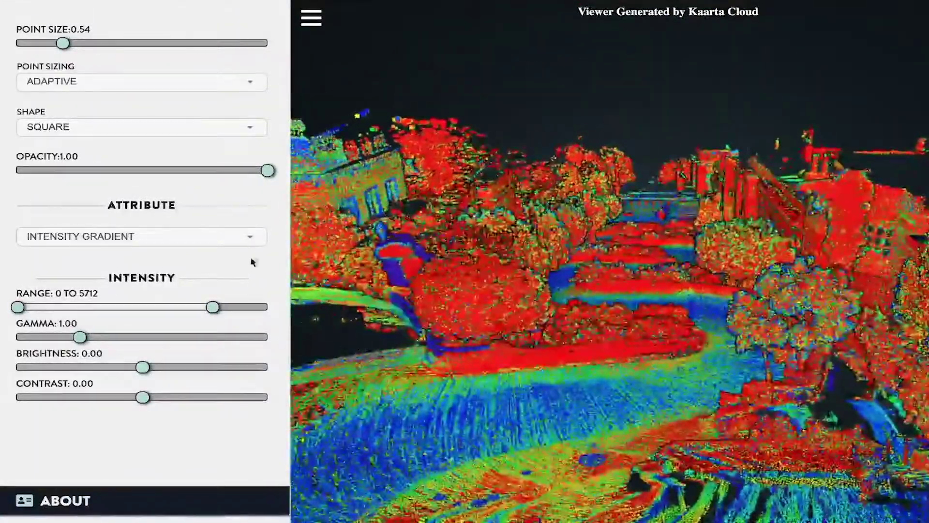
# - Apply the purple-to-yellow gradient scheme under Elevation, then color the point cloud by Intensity Gradient and view the street
pyautogui.click(182, 239)
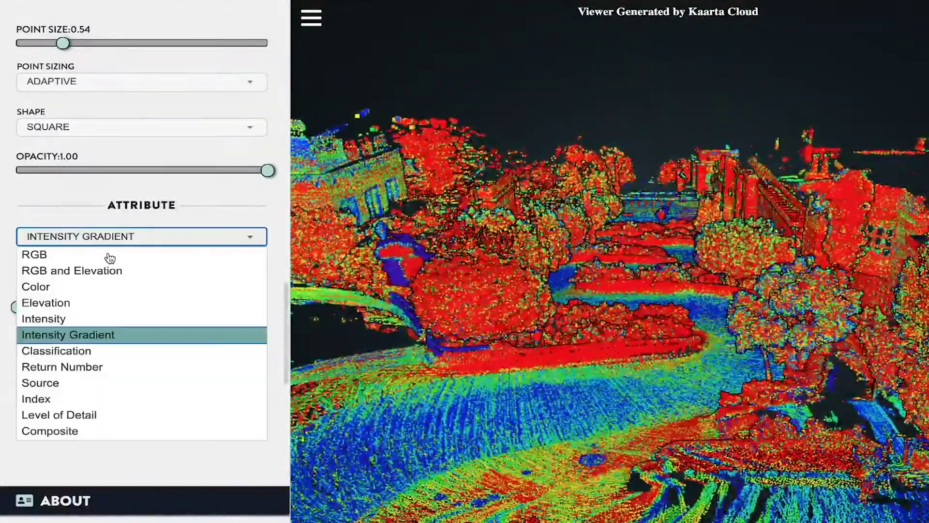
pyautogui.click(58, 303)
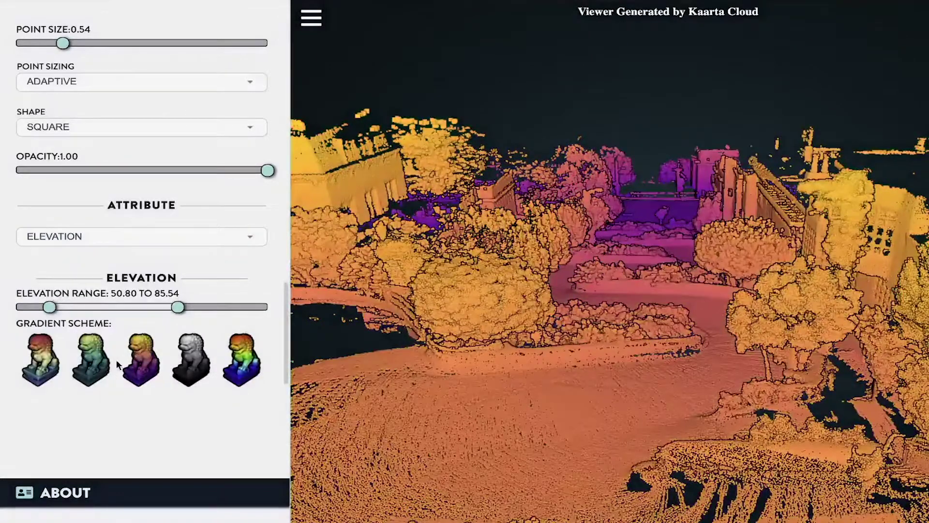
pyautogui.click(148, 242)
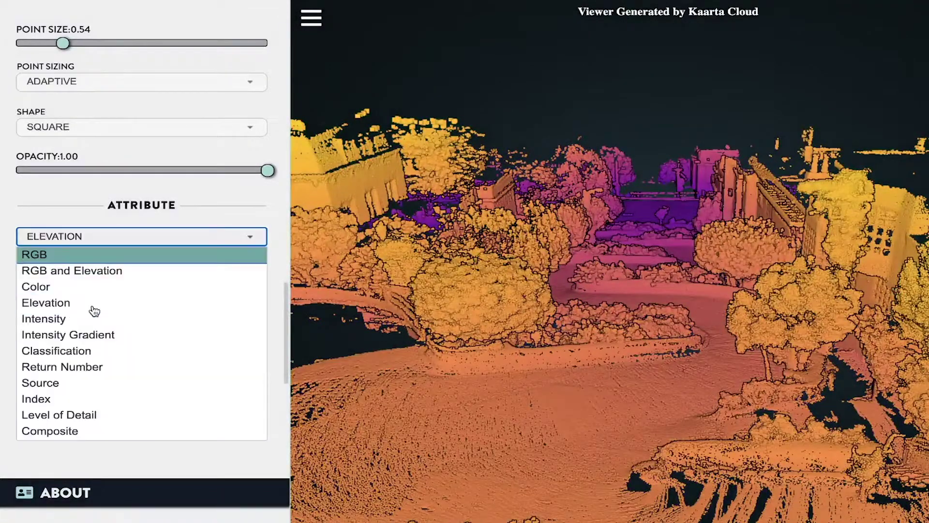
pyautogui.click(94, 338)
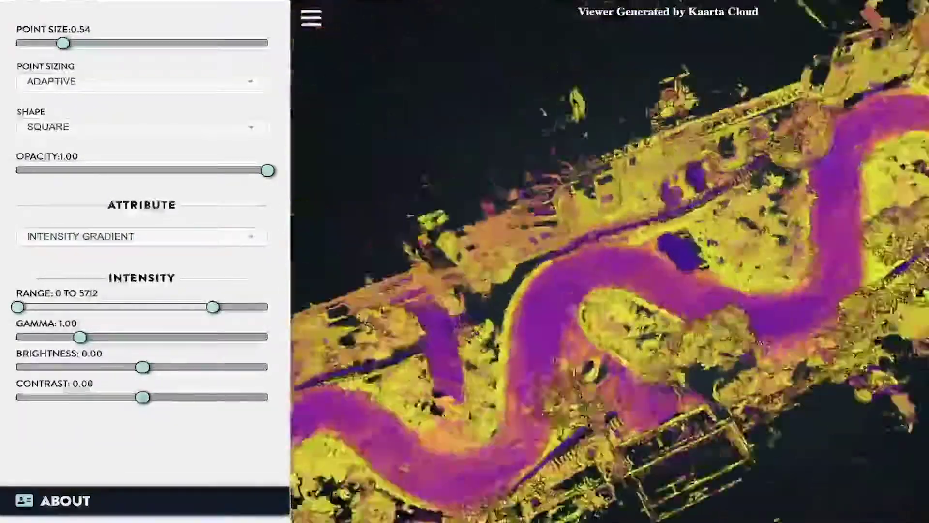
pyautogui.moveTo(760, 351); pyautogui.dragTo(876, 244)
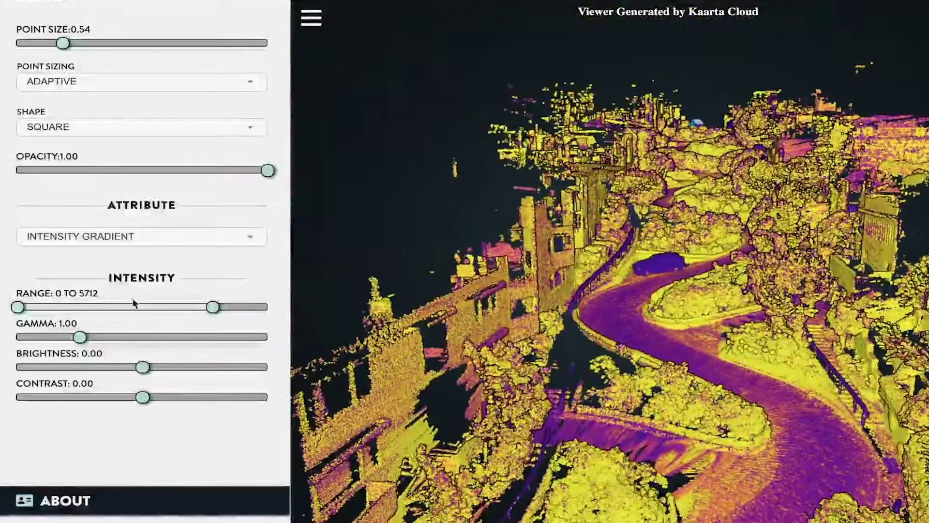
pyautogui.click(77, 237)
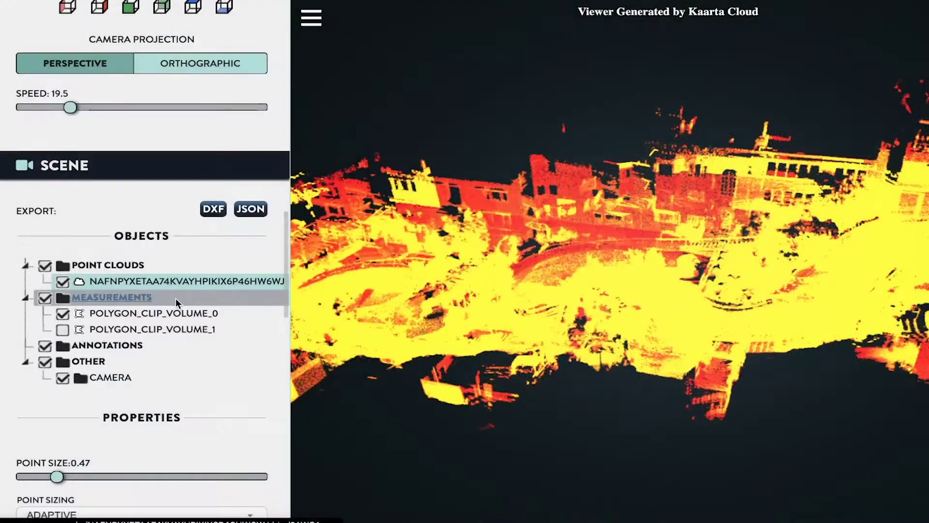
# - Select the Camera object in the scene and examine its position and target properties
pyautogui.scroll(-2, 109, 314)
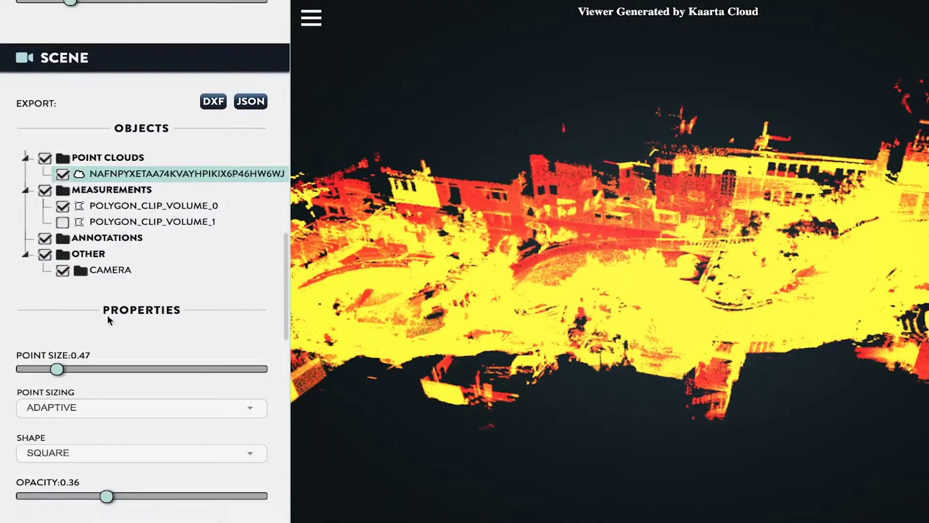
pyautogui.click(107, 272)
pyautogui.scroll(-1, 159, 297)
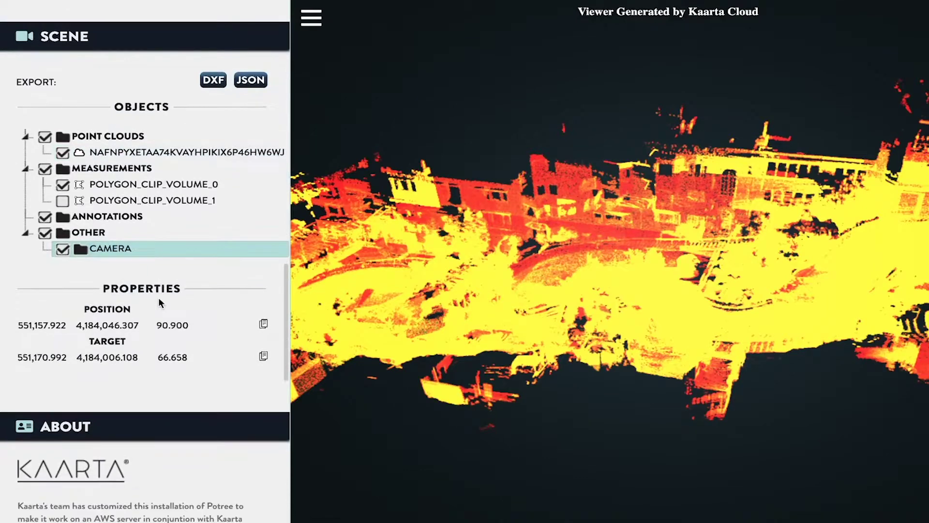
pyautogui.scroll(-2, 159, 300)
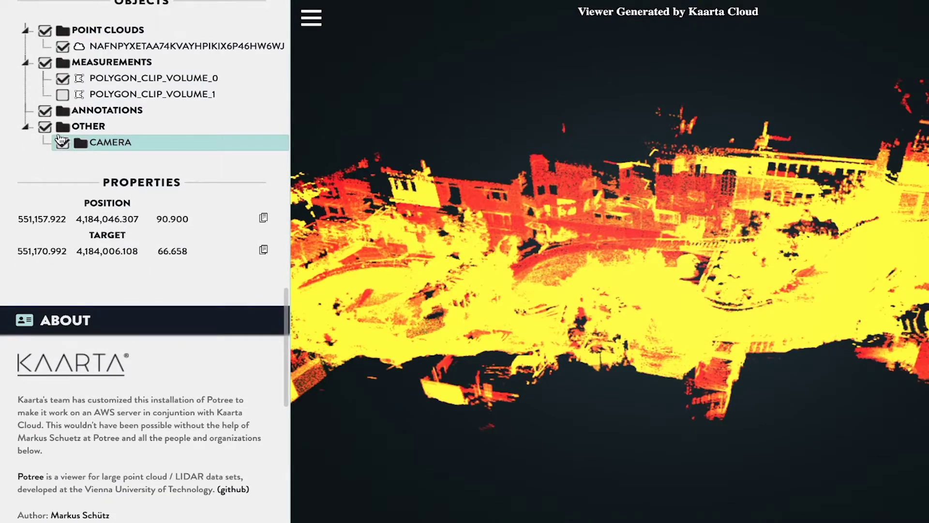
# - Hide POLYGON_CLIP_VOLUME_0 and view the whole RGB-colored point cloud from the side and from one end
pyautogui.scroll(3, 73, 155)
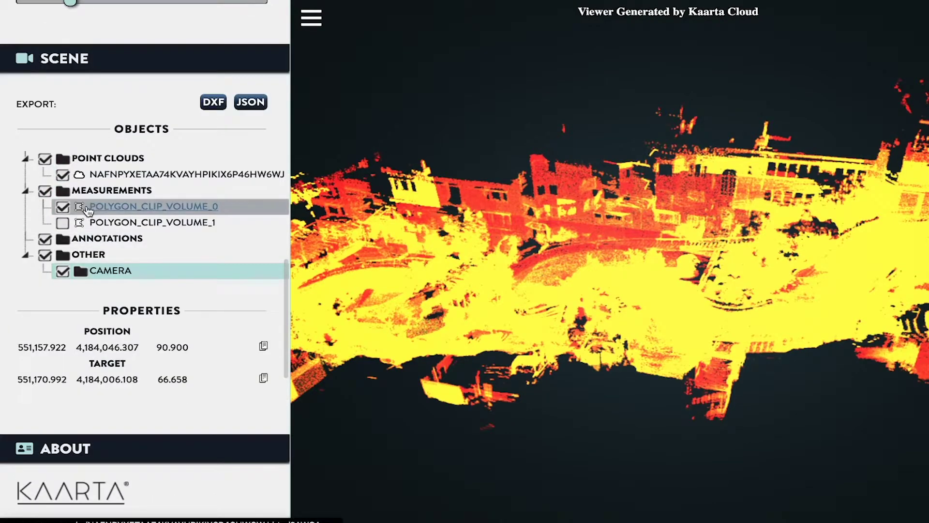
pyautogui.click(70, 209)
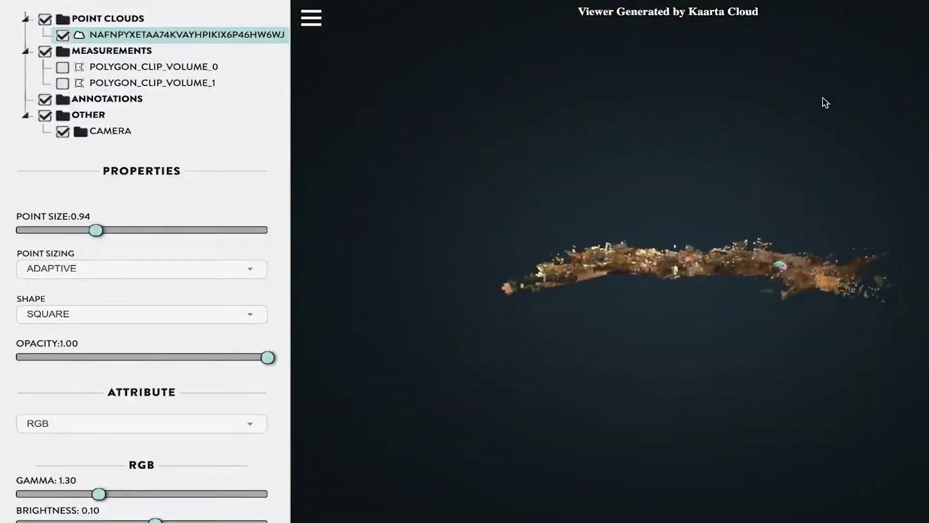
pyautogui.moveTo(554, 116); pyautogui.dragTo(872, 68)
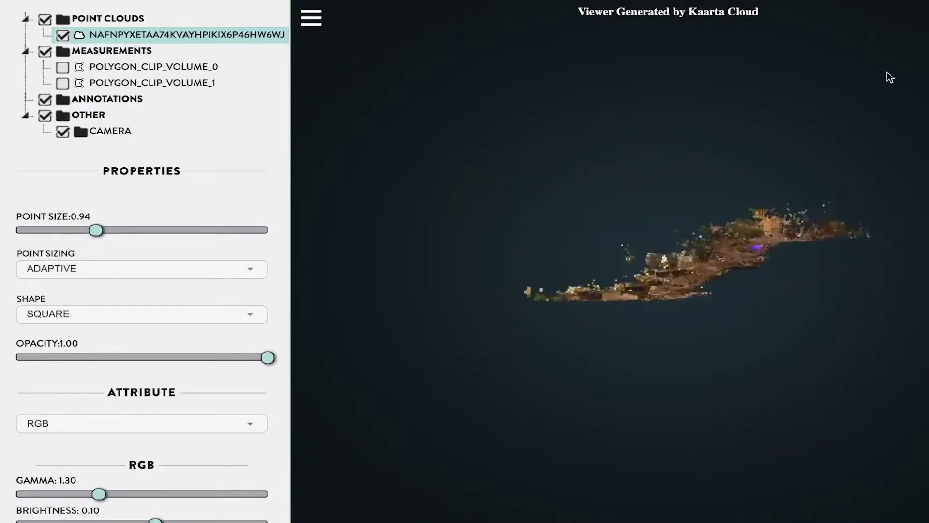
pyautogui.moveTo(871, 101); pyautogui.dragTo(317, 154)
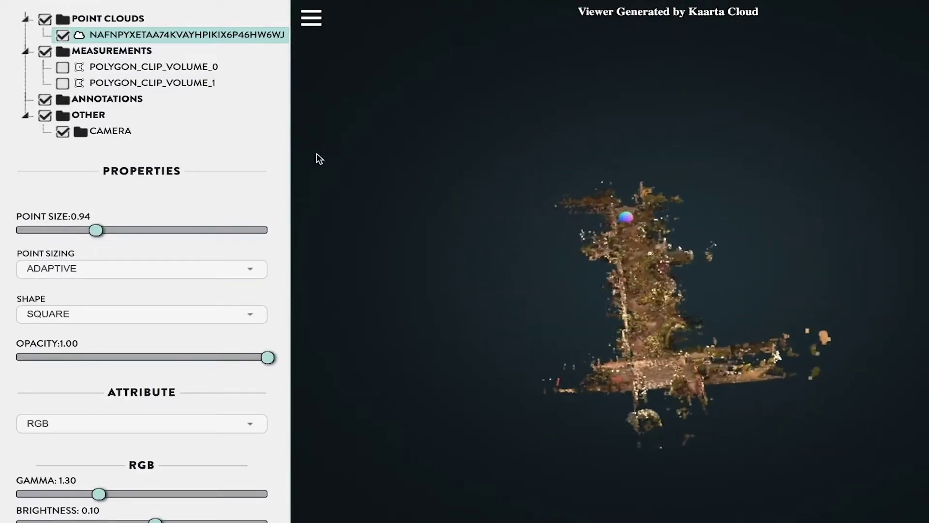
# - Look back over the navigation, clipping and measurement tools and return to the Appearance settings
pyautogui.scroll(10, 14, 201)
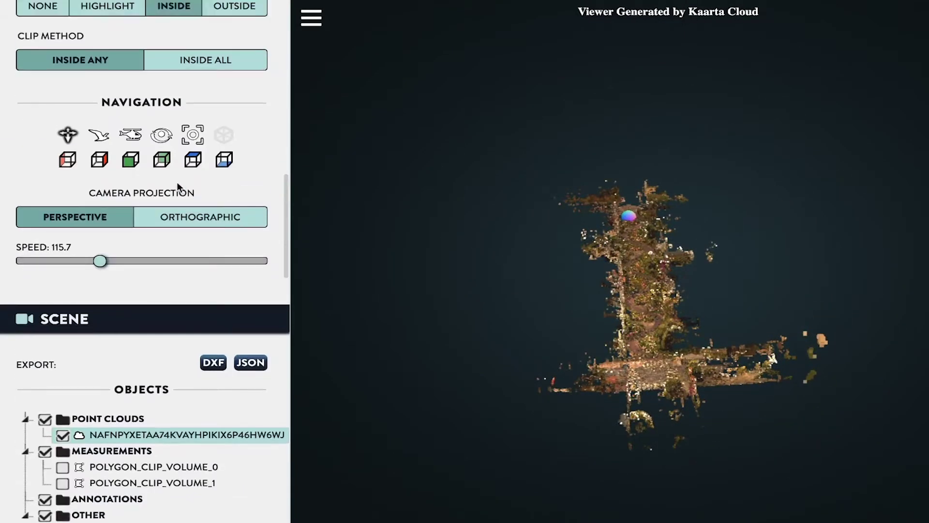
pyautogui.scroll(2, 247, 107)
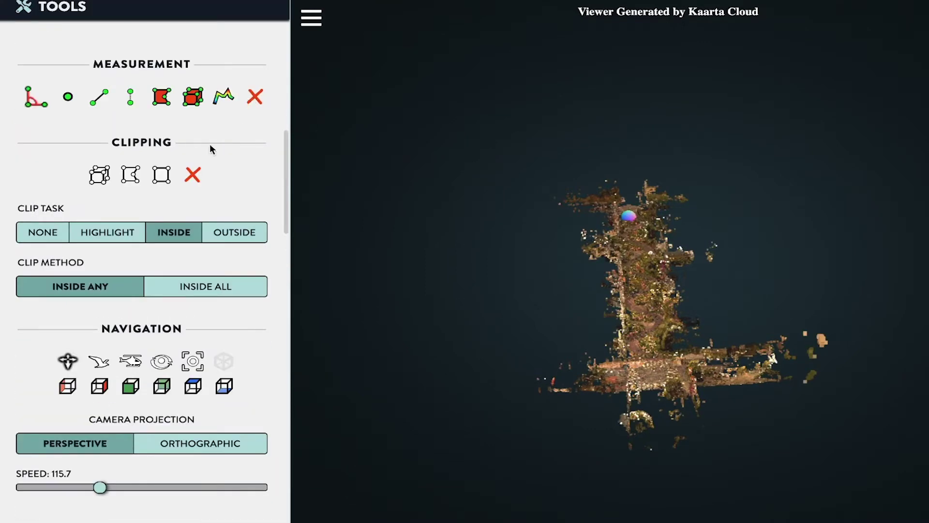
pyautogui.scroll(13, 211, 150)
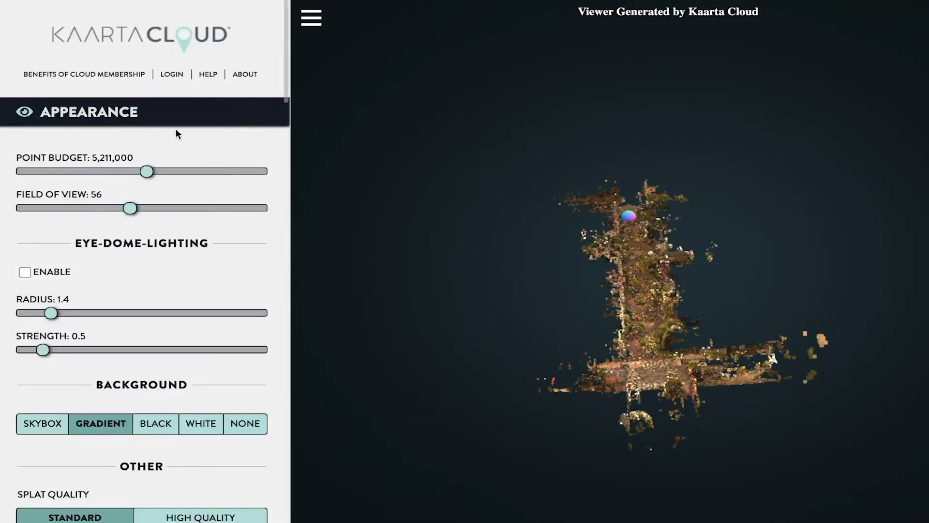
pyautogui.click(207, 127)
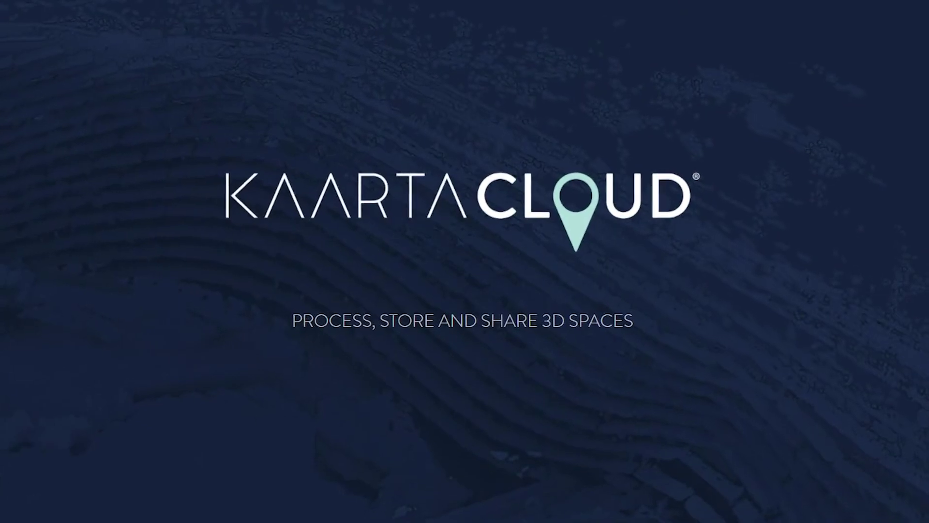